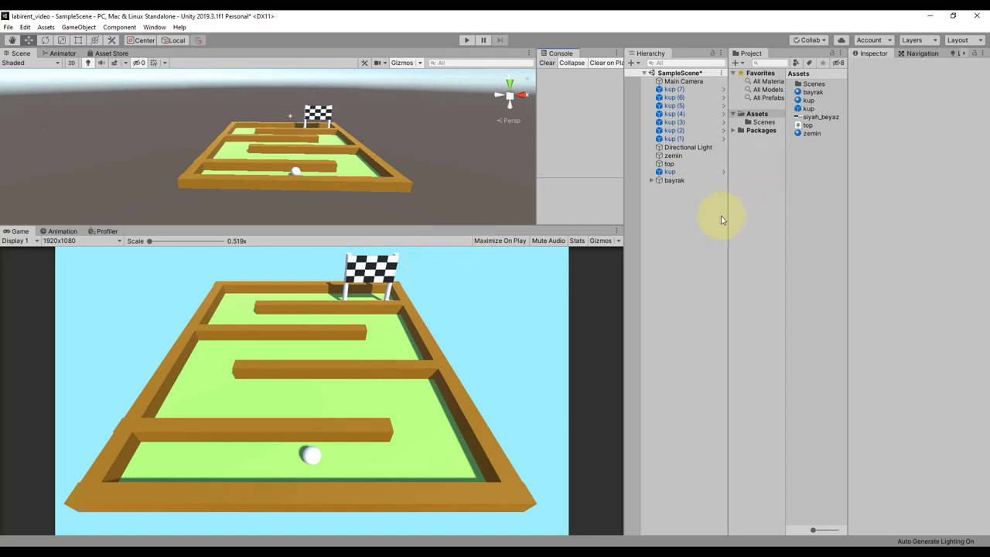
Create a bayrak prefab in Assets from the scene's Finish-tagged flag object.
drag(675, 187, 809, 165)
drag(810, 162, 810, 164)
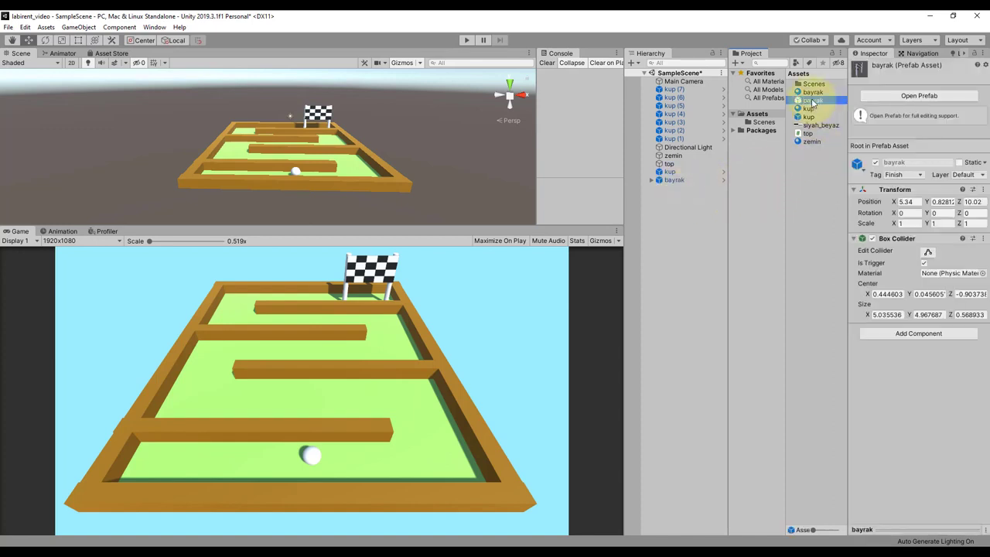
In the bayrak prefab, add an empty GameObject child and lower it to Y -1.82.
click(916, 97)
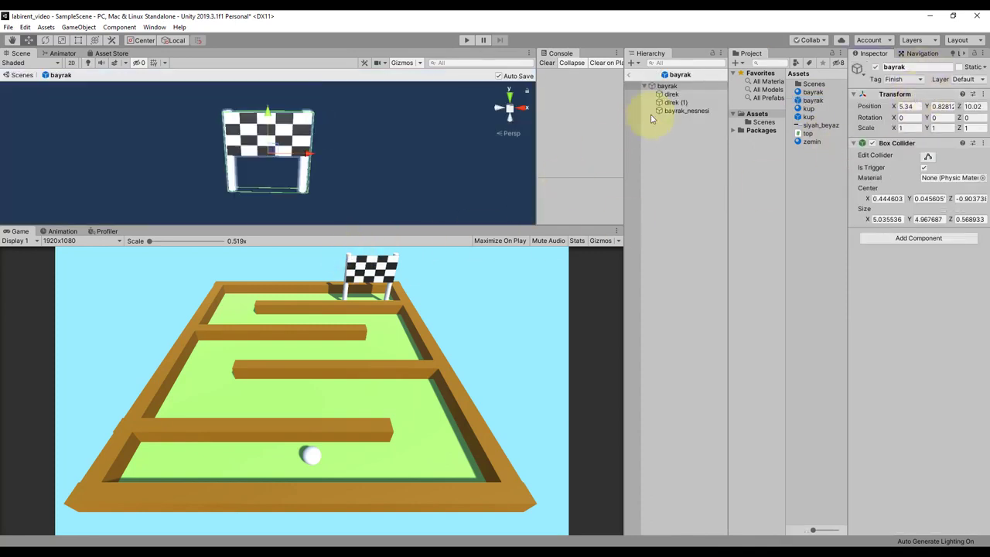
click(413, 148)
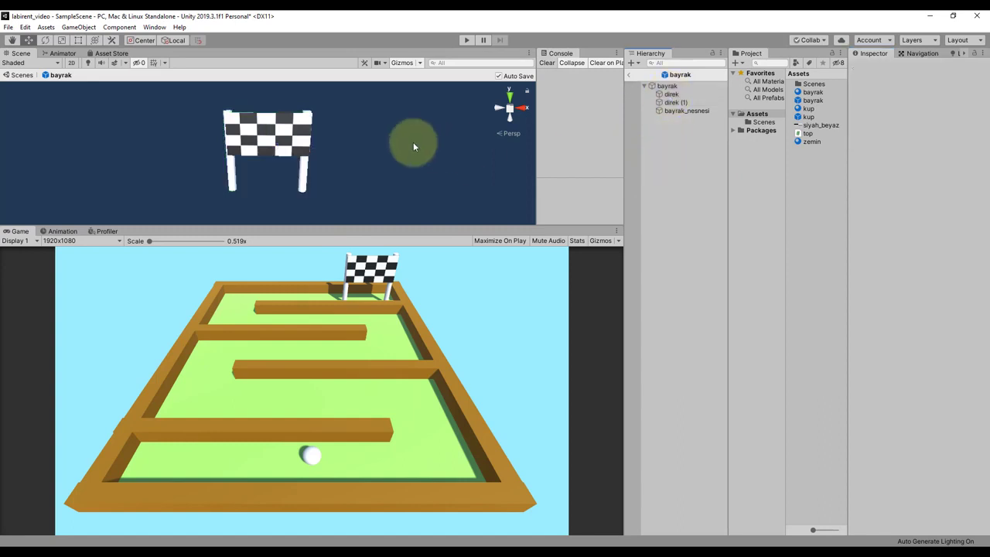
click(642, 67)
click(663, 73)
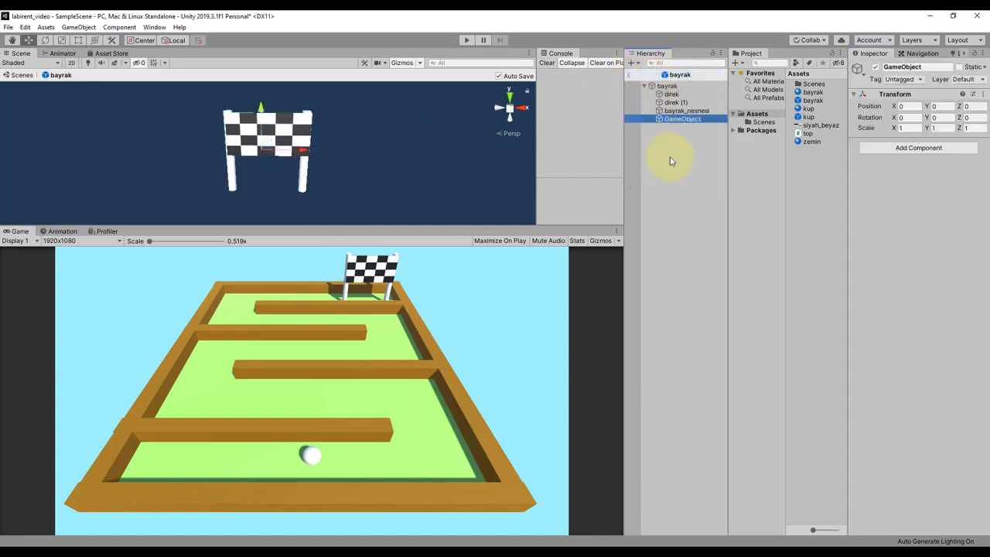
key(Return)
mouse_move(261, 109)
mouse_down()
mouse_move(267, 152)
mouse_move(273, 135)
mouse_move(265, 137)
mouse_up()
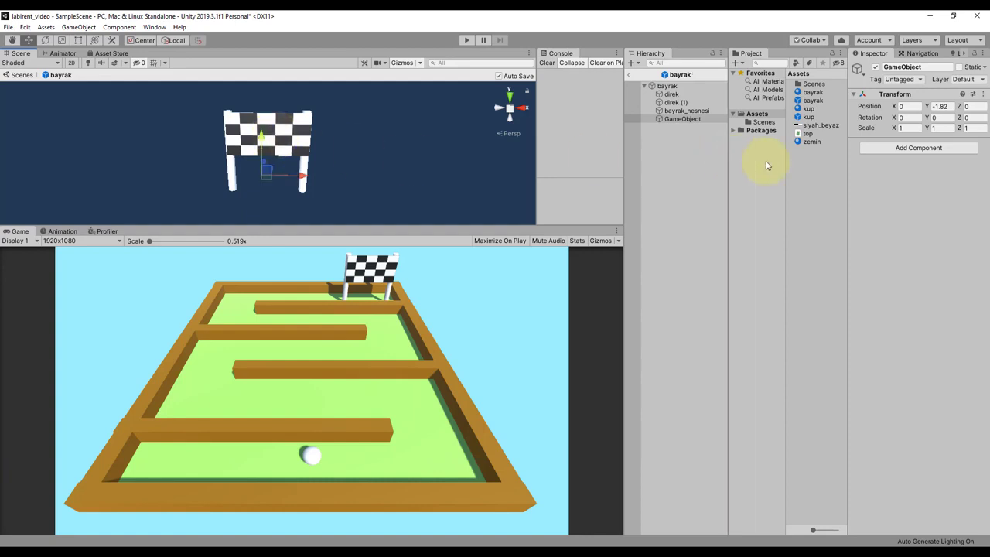
click(903, 151)
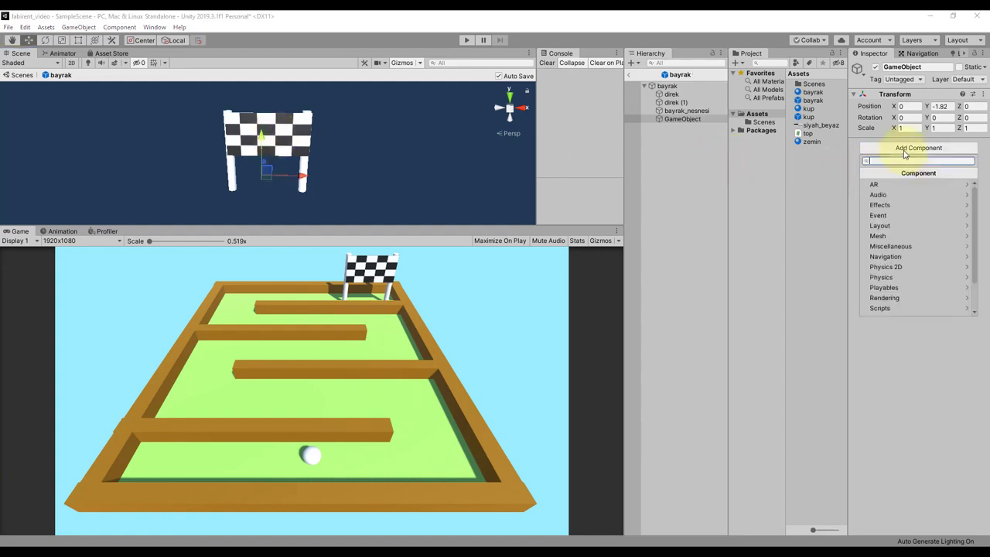
Add an Effects > Halo component to the new child object with size 3.
click(893, 206)
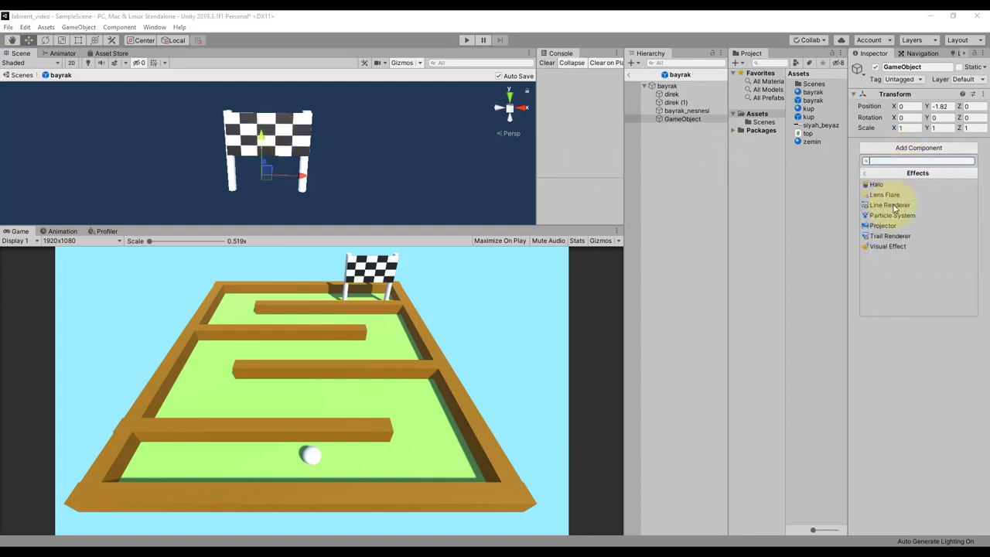
click(881, 185)
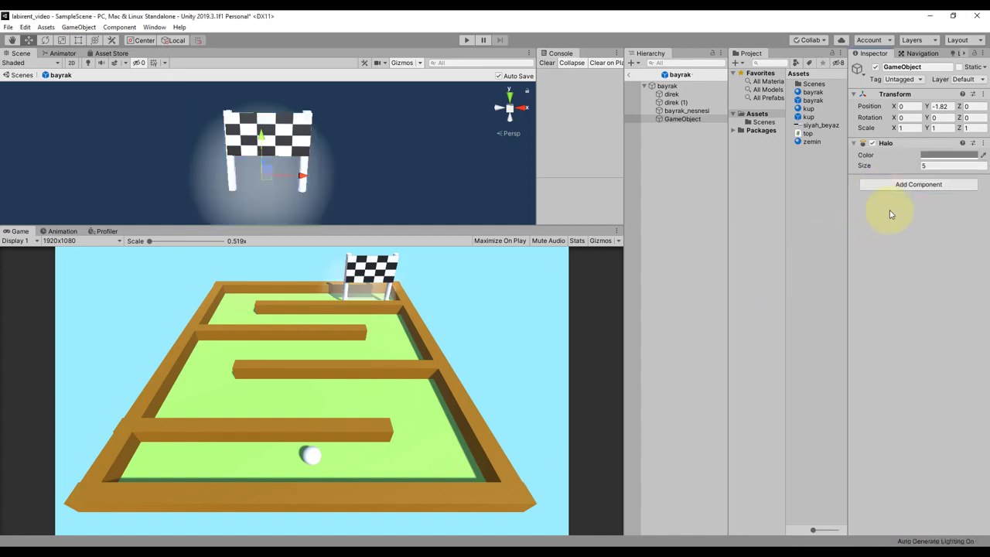
click(927, 166)
text(5)
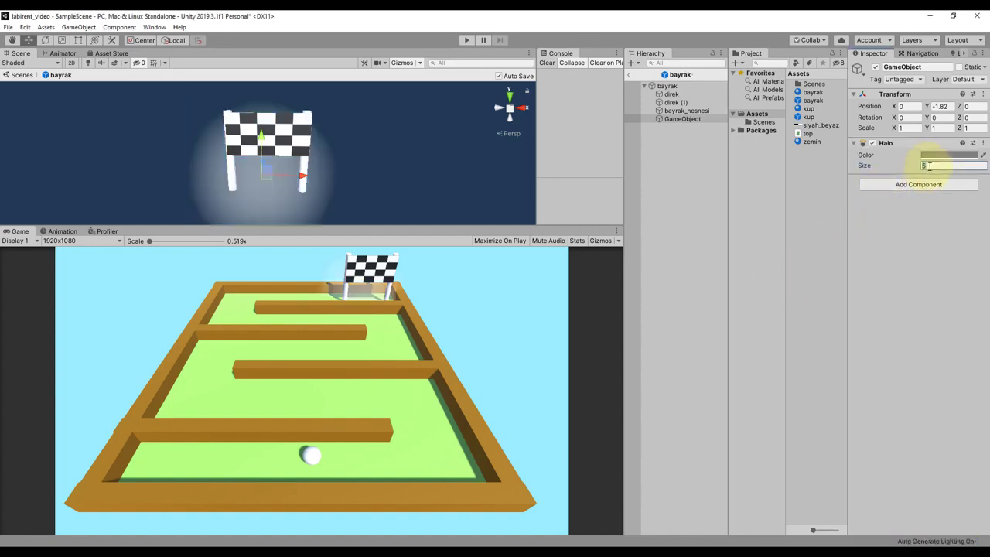
text(3)
Colour the halo blue (0052FF) and move it to 0.46, -1.31, -1.53 at the flag's base.
click(947, 155)
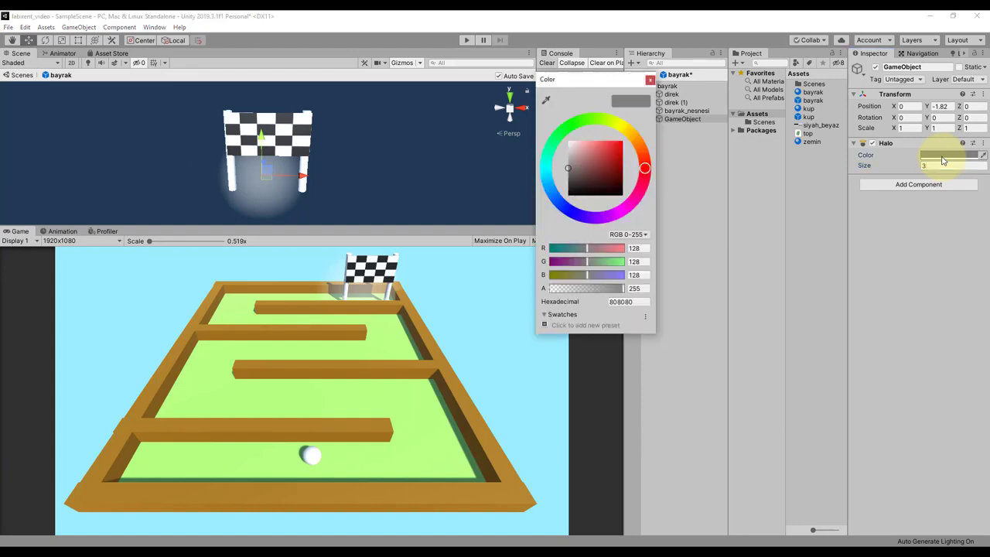
drag(547, 170, 557, 201)
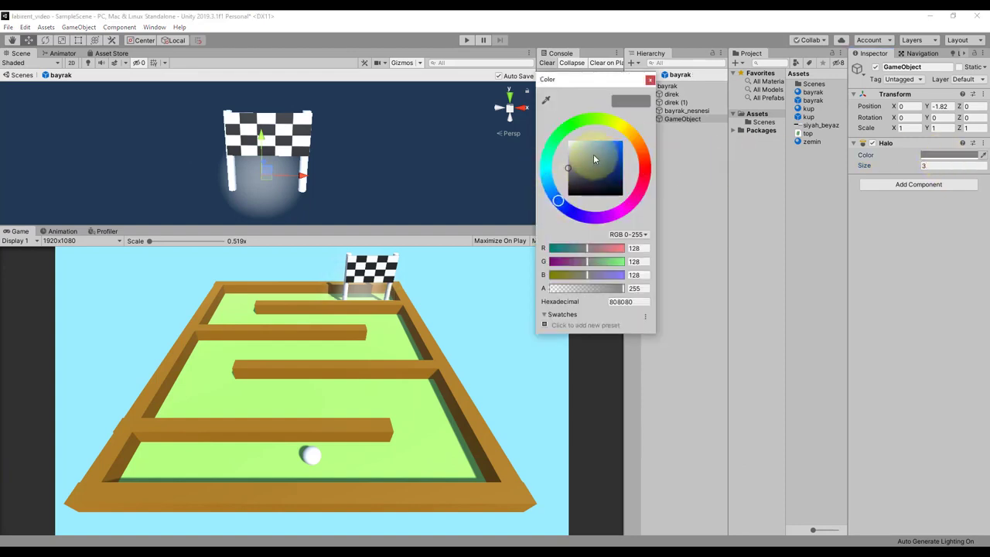
drag(611, 151, 640, 139)
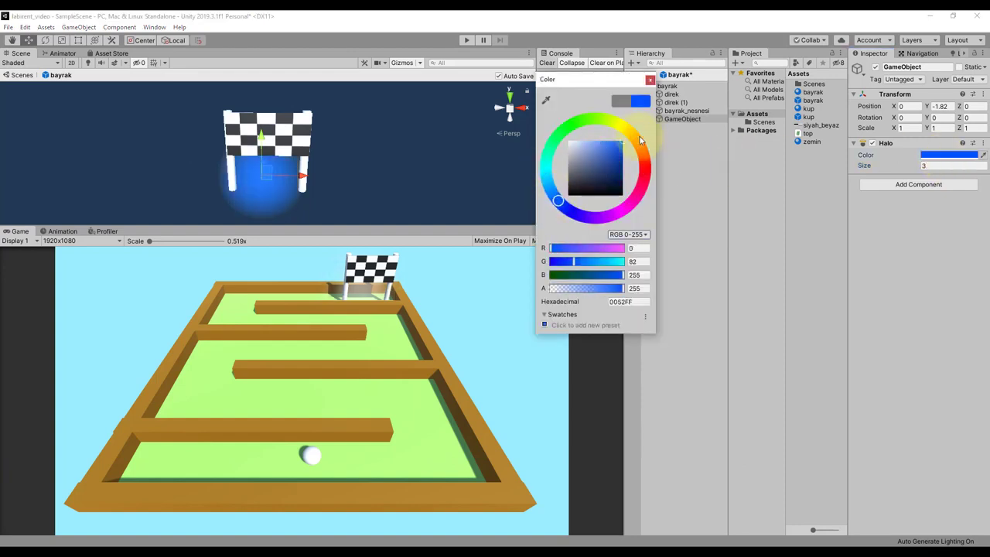
click(302, 179)
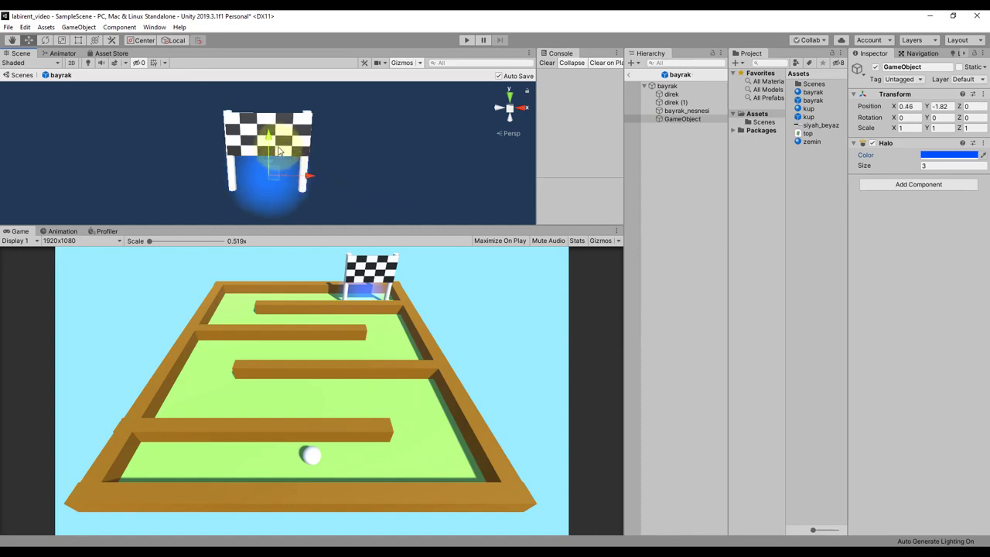
drag(302, 178, 275, 186)
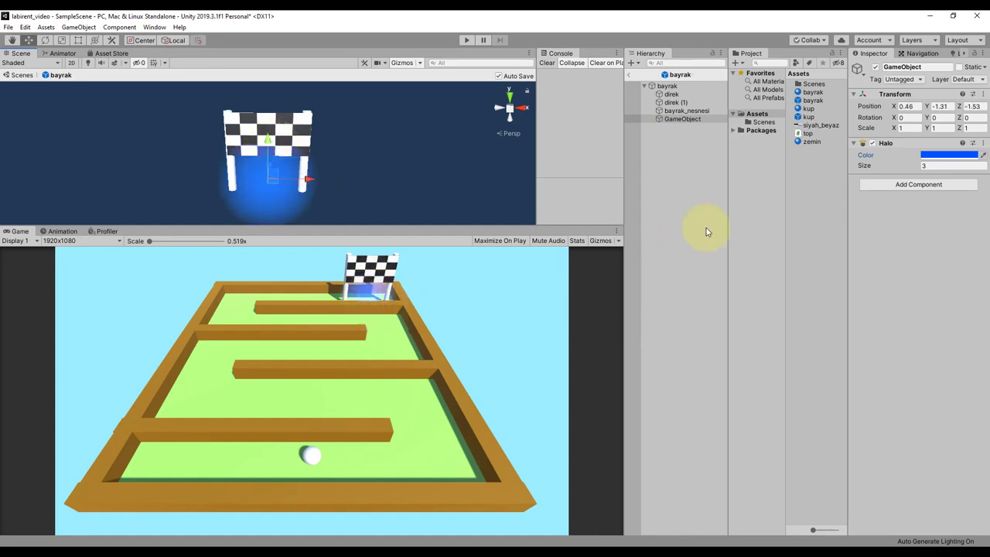
click(694, 183)
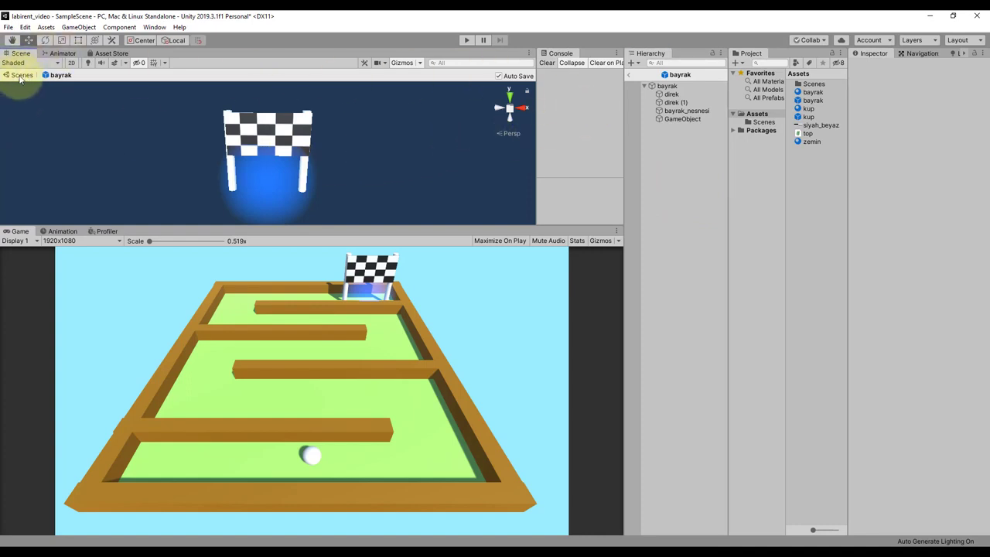
Return to SampleScene, save it, and add a UI Image named arkaplan_grafigi on a new Canvas.
click(21, 76)
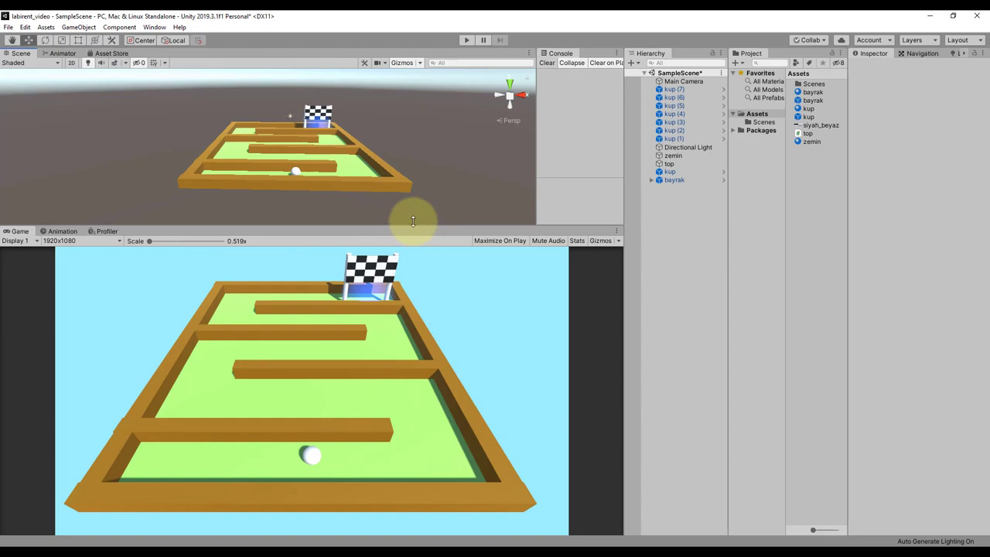
key(ctrl+s)
click(632, 63)
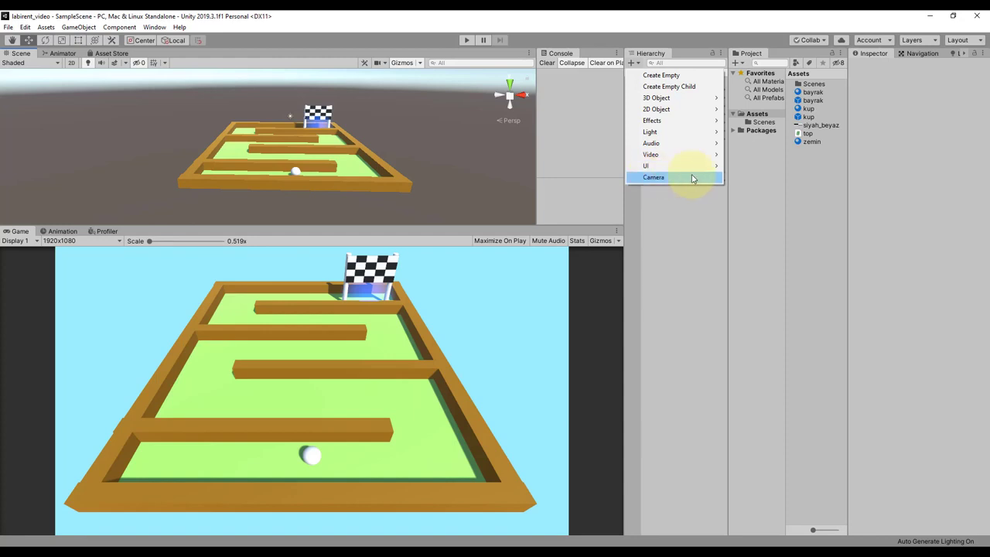
mouse_move(694, 166)
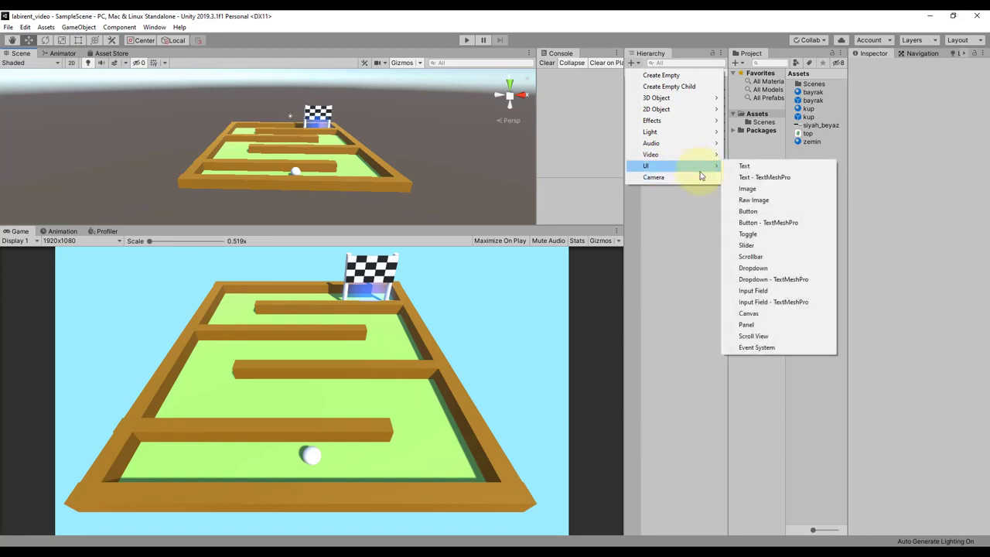
click(750, 189)
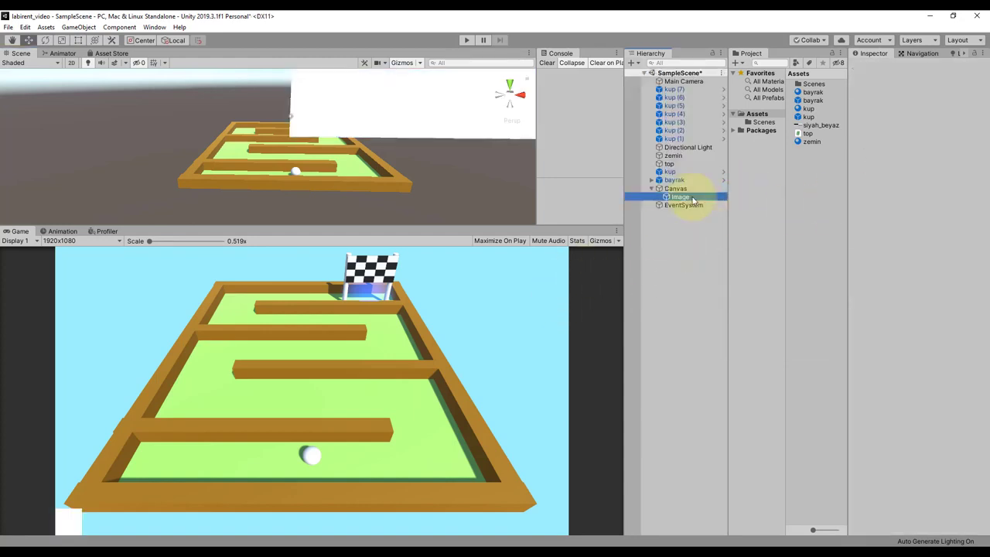
click(908, 69)
text(arkaplan_grafigi)
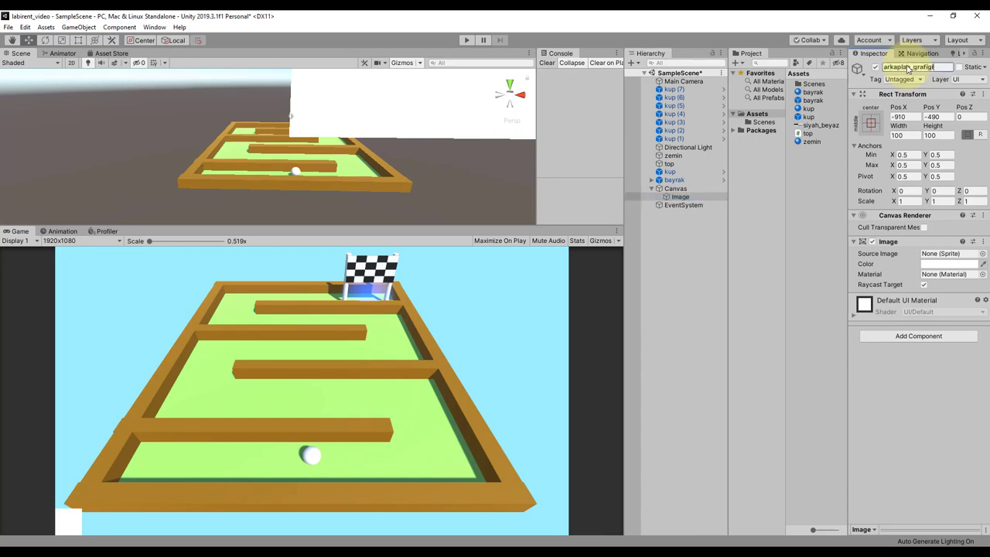
key(Return)
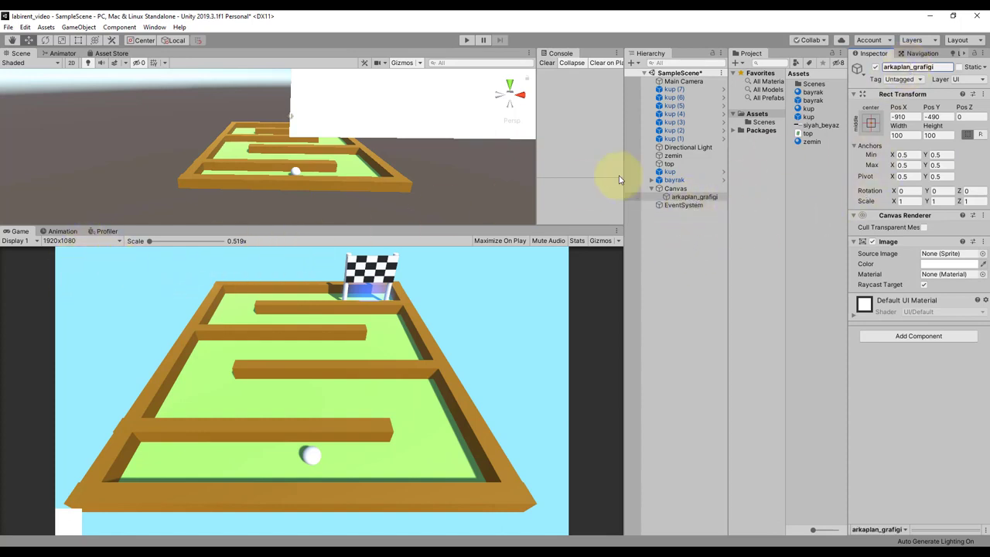
Anchor the arkaplan_grafigi image to the top-left corner, moving it with the preset.
click(870, 123)
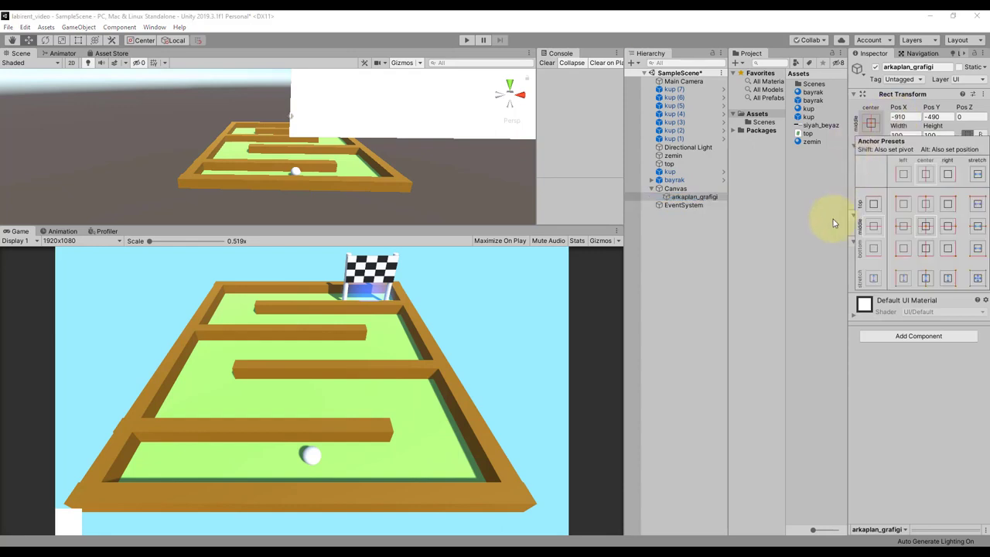
click(828, 214)
click(870, 123)
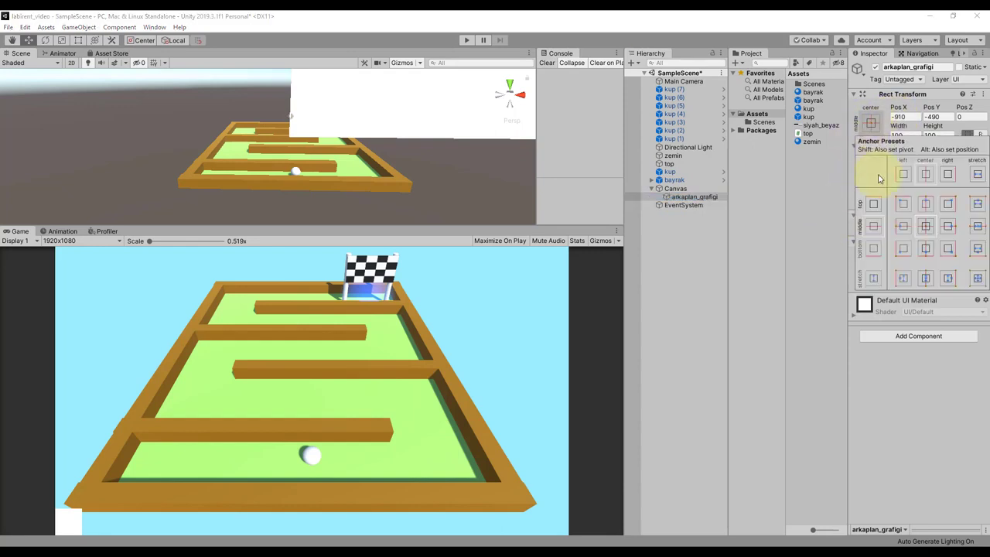
key(alt)
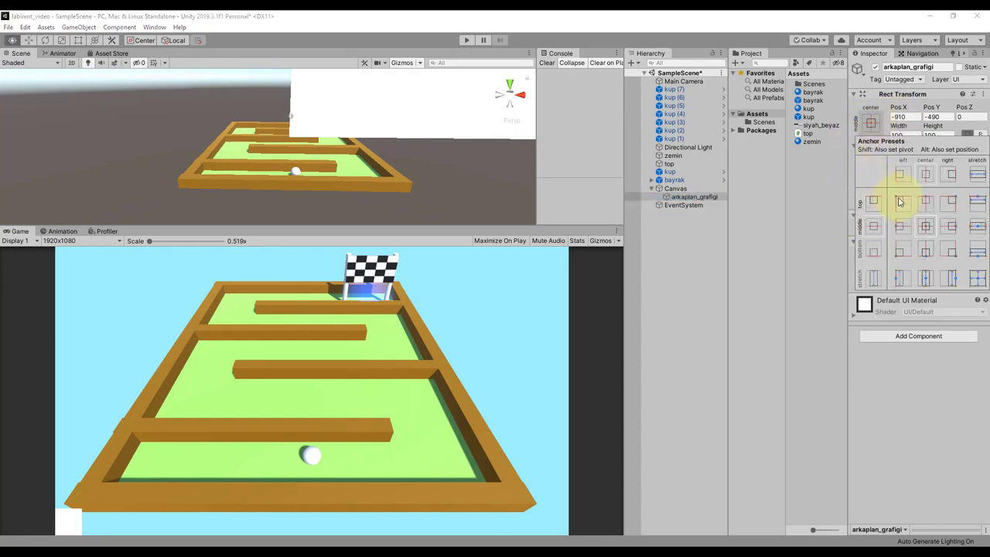
alt+click(899, 202)
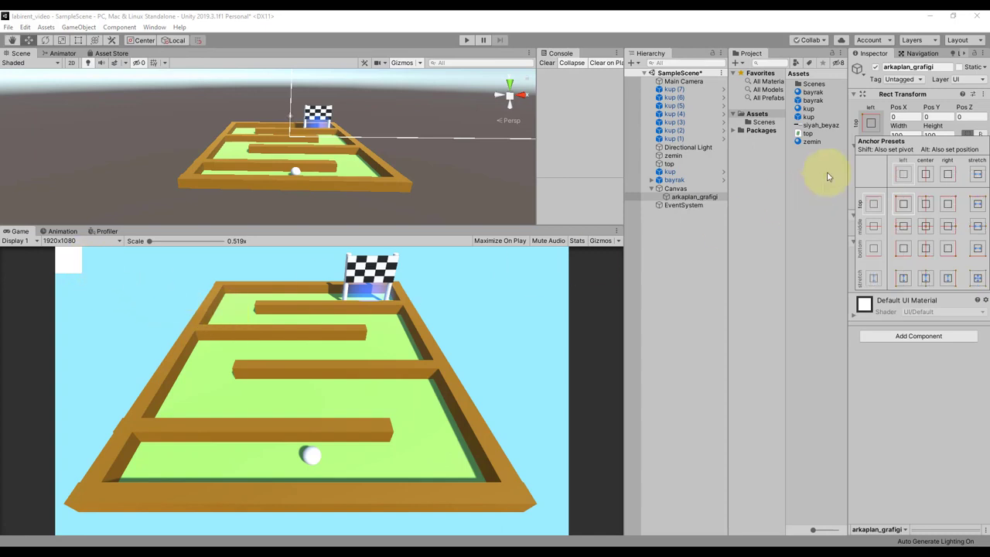
Size the image 300 by 100 and position it at 14.63, -11.82.
click(804, 232)
click(906, 136)
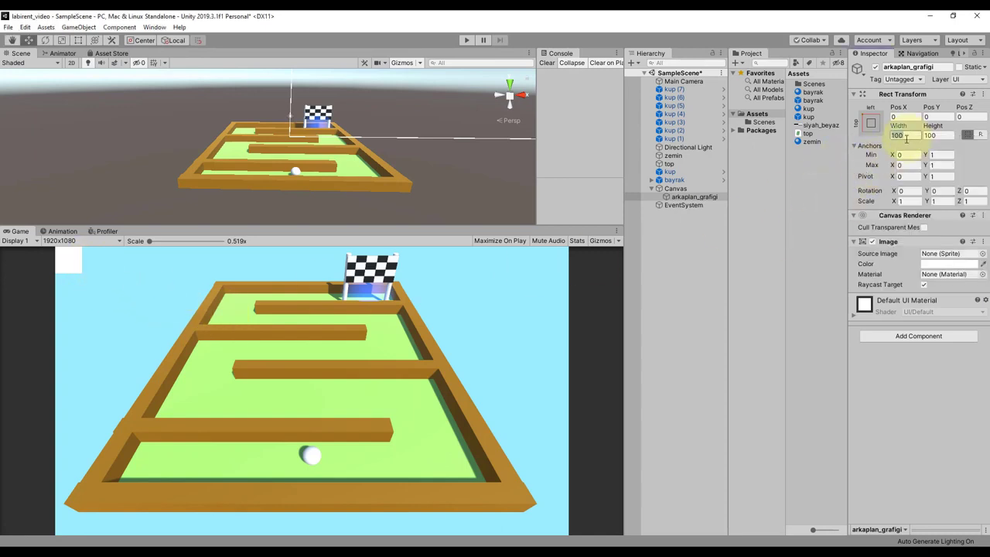
text(300)
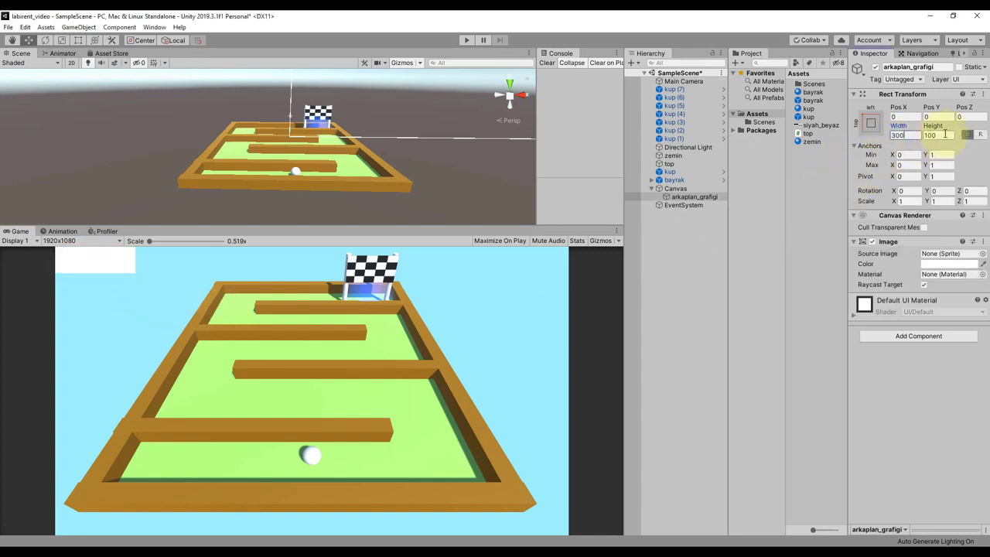
click(944, 134)
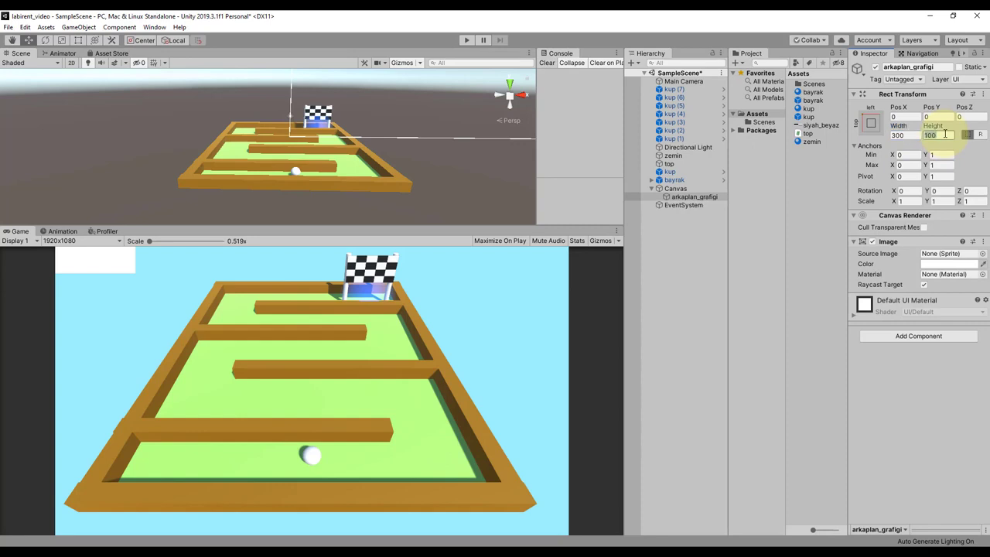
click(897, 112)
drag(897, 111, 332, 195)
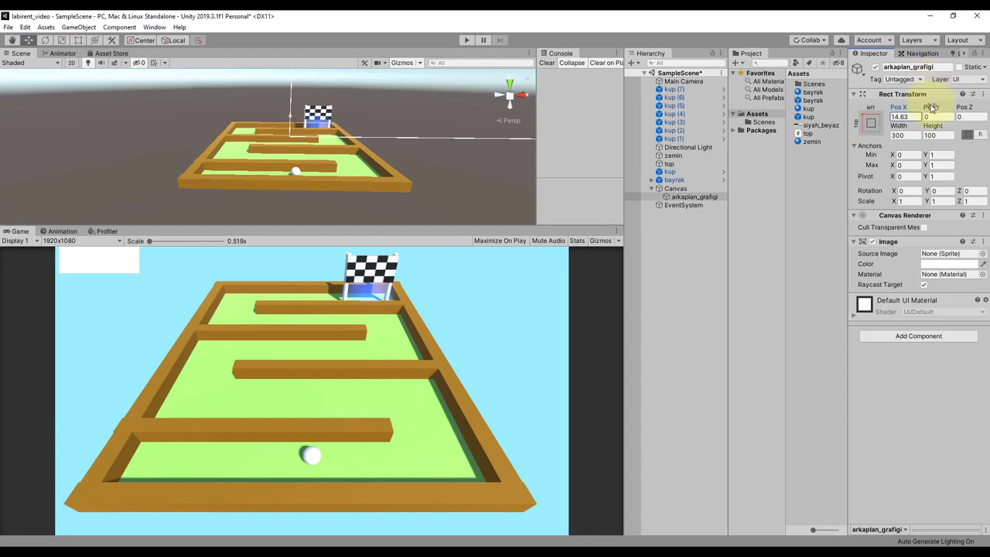
drag(931, 107, 723, 101)
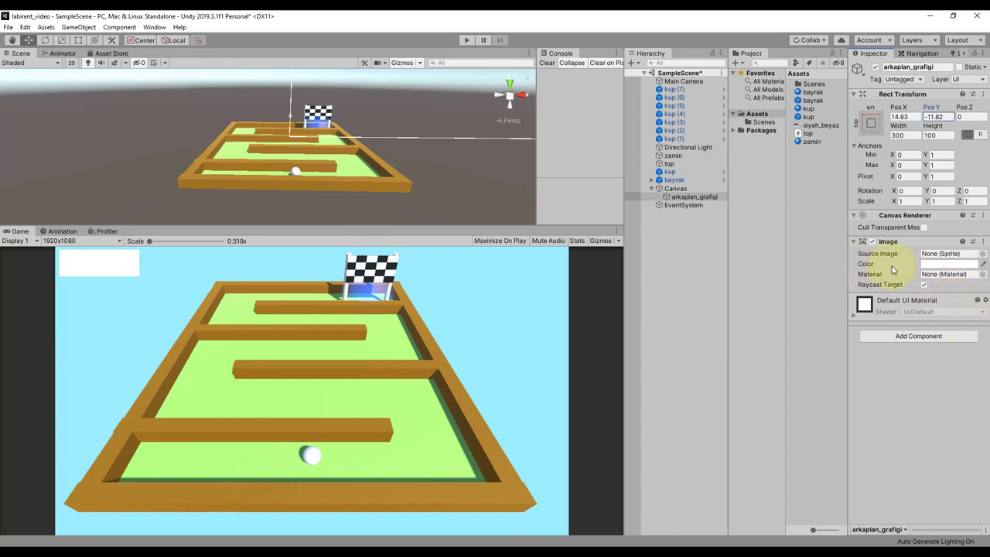
Set the arkaplan_grafigi image colour to black (0,0,0) with alpha 100.
click(936, 269)
drag(575, 173, 574, 195)
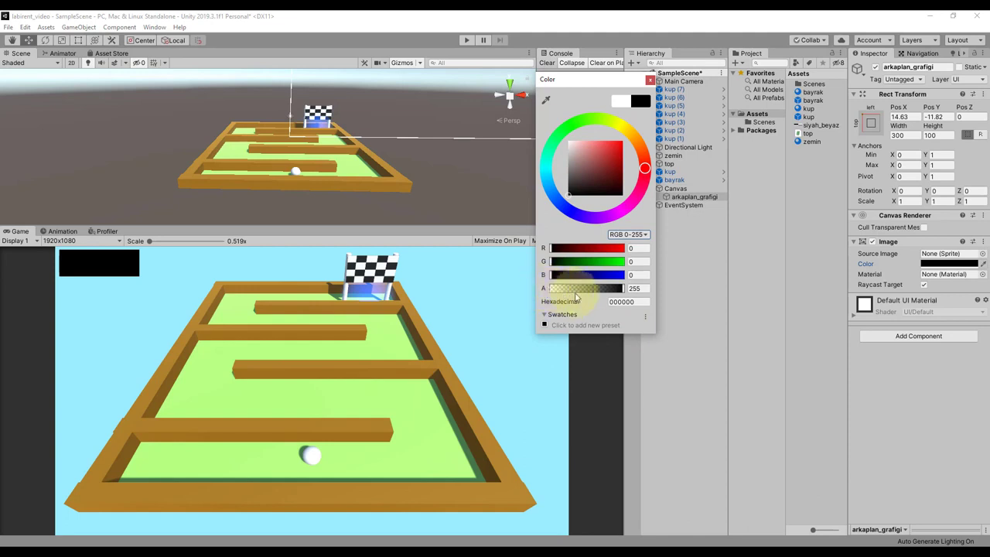
click(637, 288)
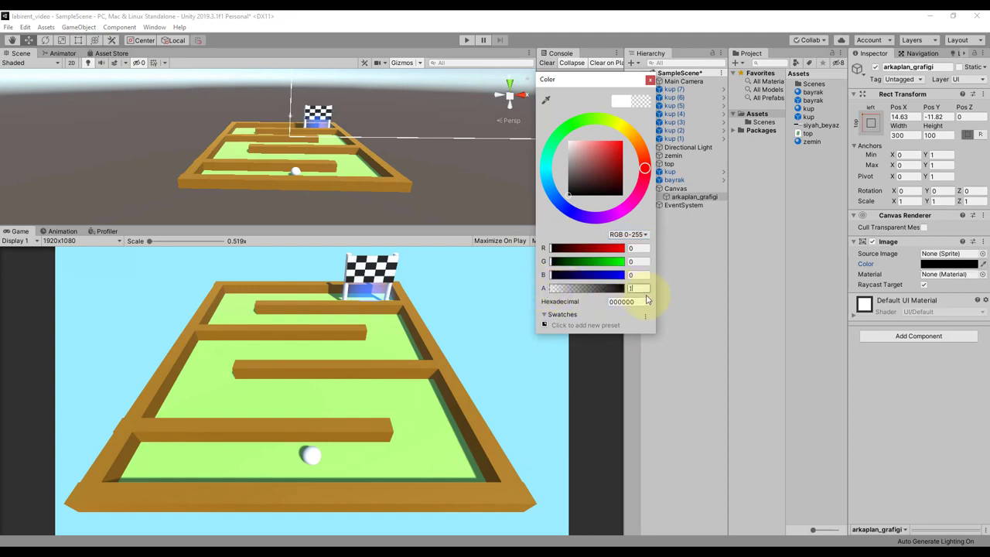
text(100)
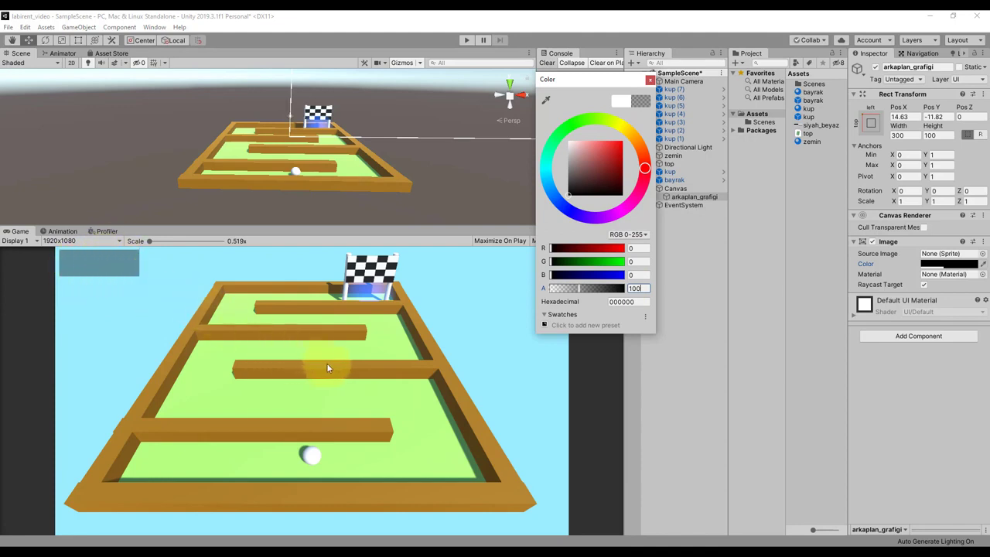
click(716, 378)
click(674, 189)
click(678, 222)
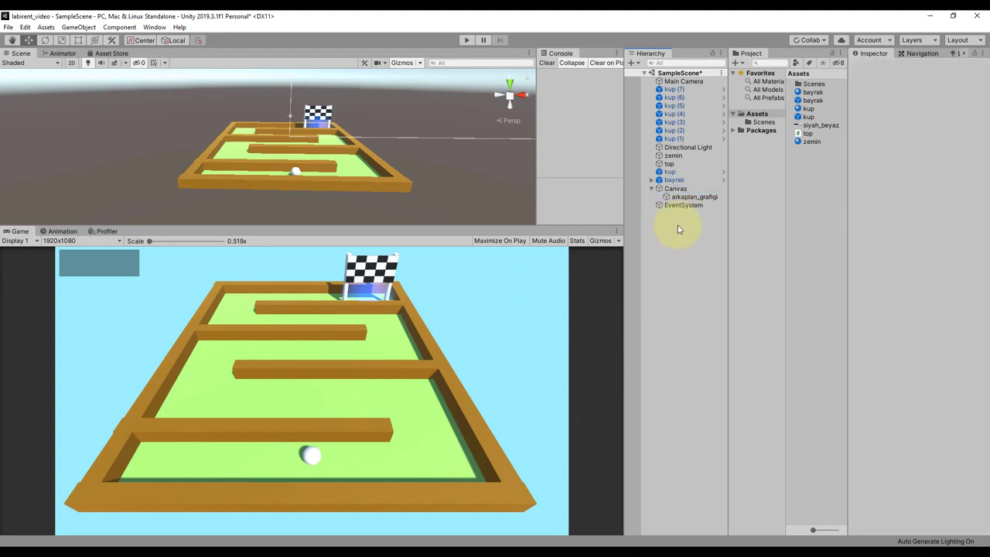
click(675, 188)
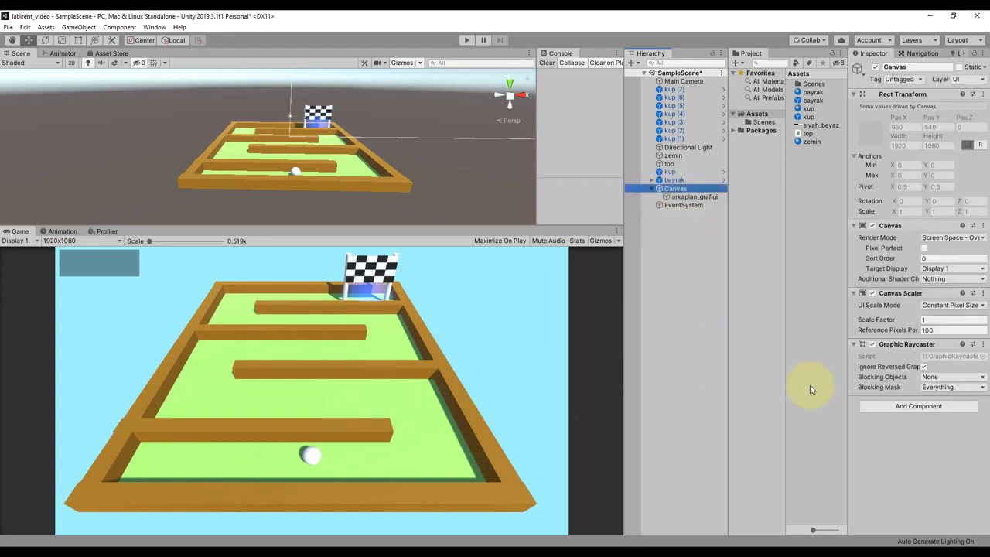
Set the Canvas Scaler to Scale With Screen Size, 1920×1080 reference, match 0.5, and save the scene.
click(932, 305)
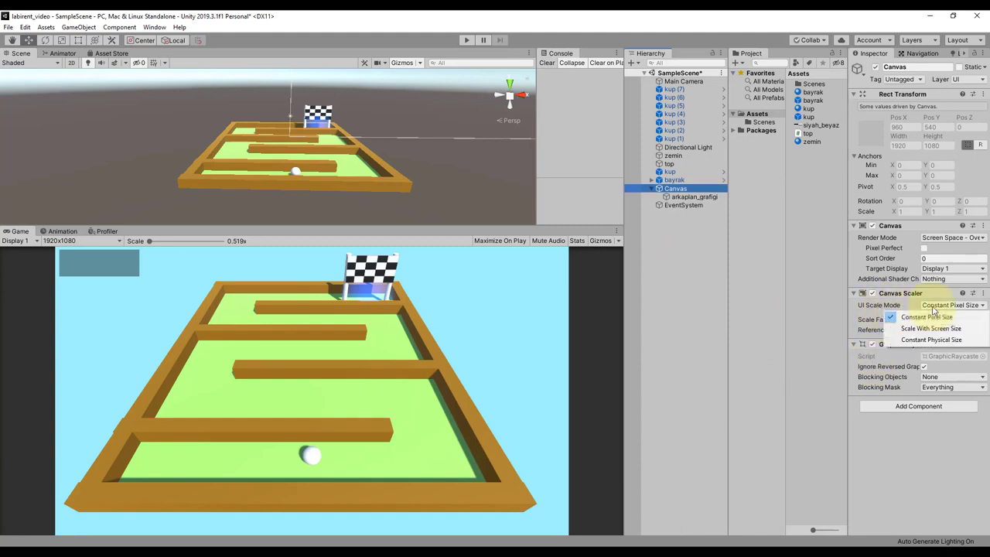
click(923, 331)
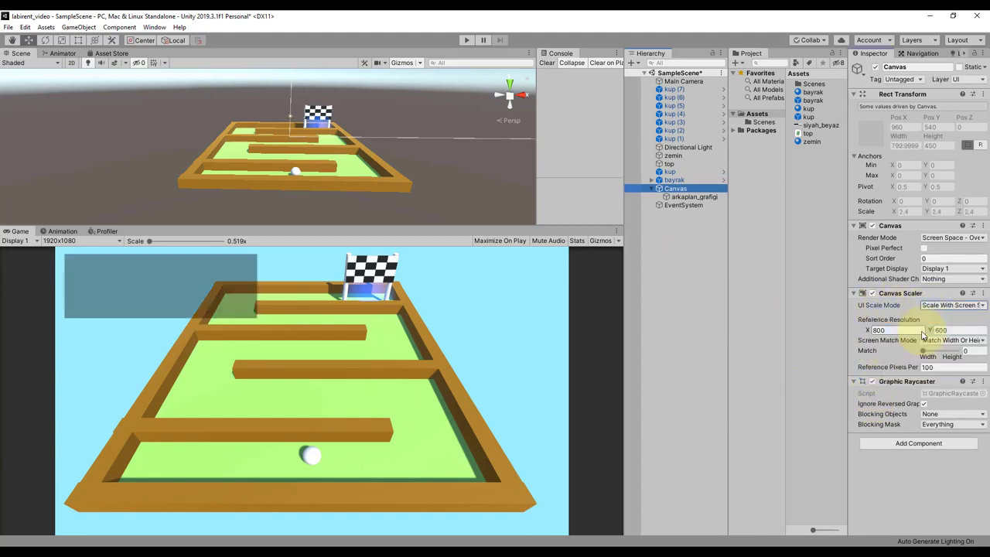
click(885, 330)
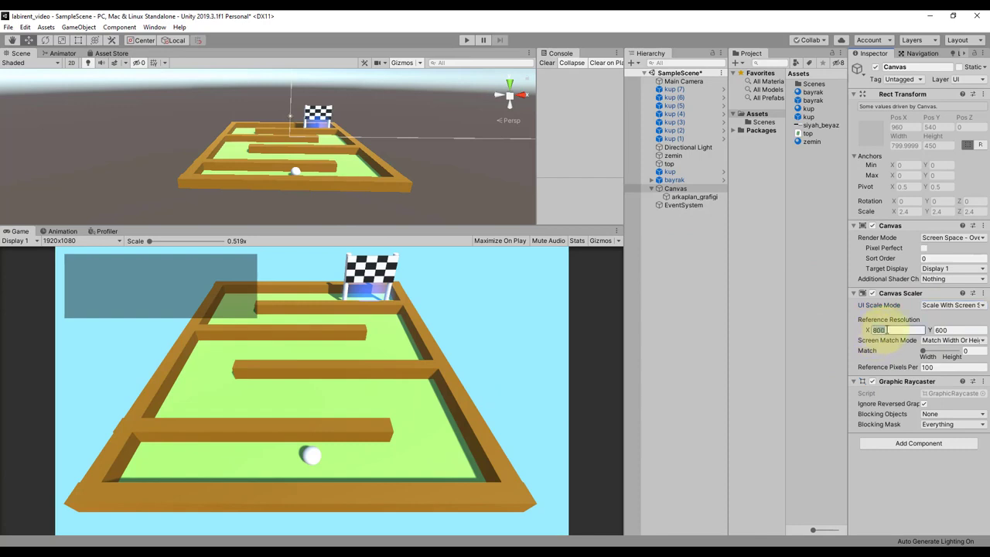
text(1920)
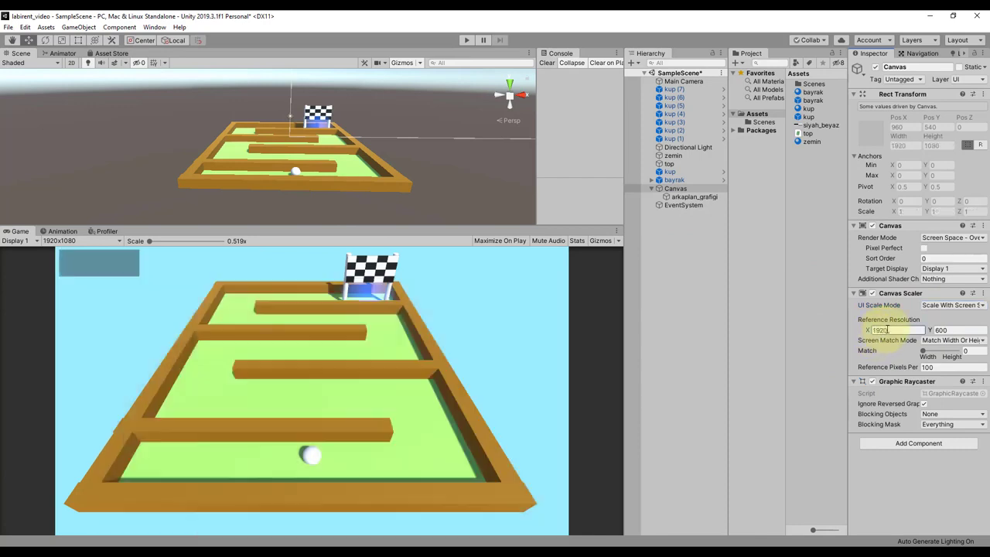
click(949, 331)
text(1080)
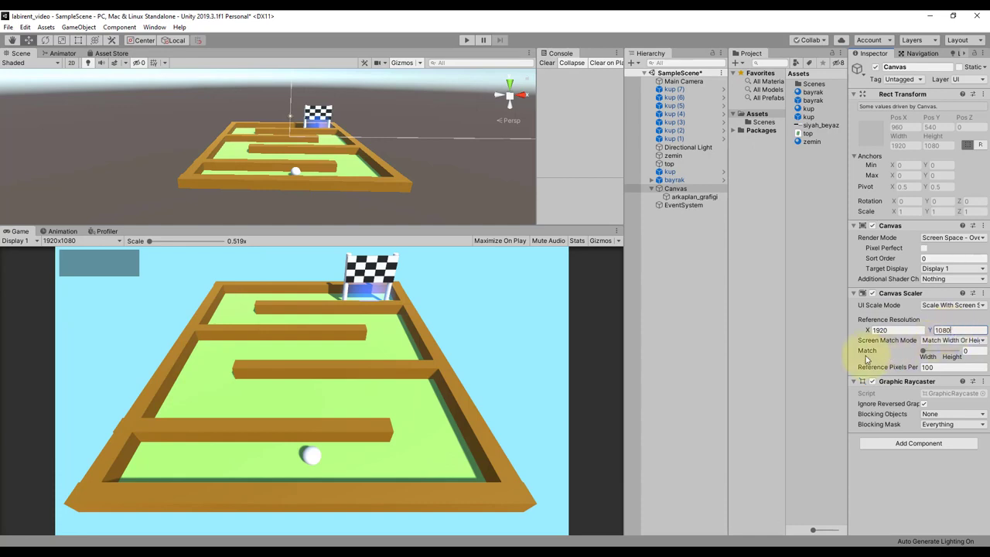
click(970, 352)
text(.5)
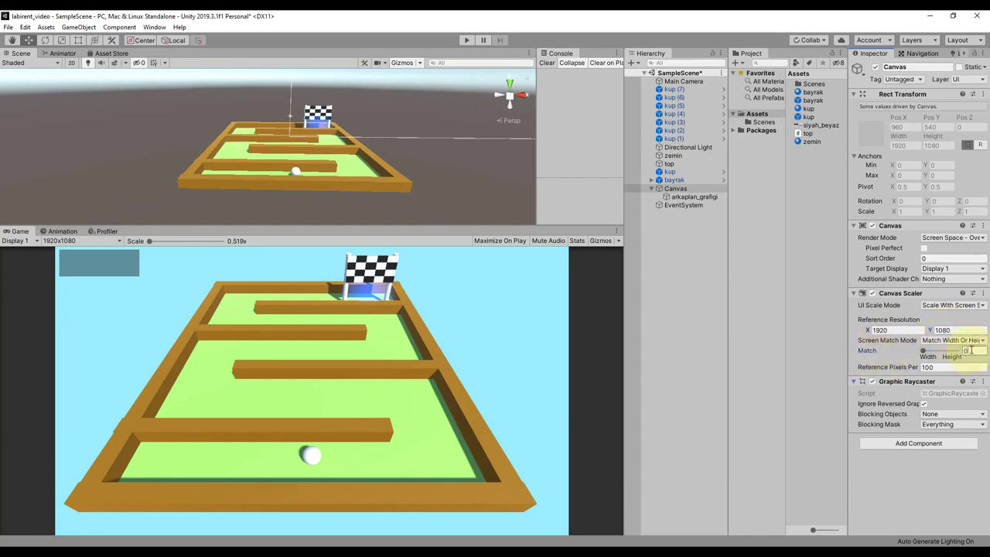
click(698, 241)
key(ctrl+s)
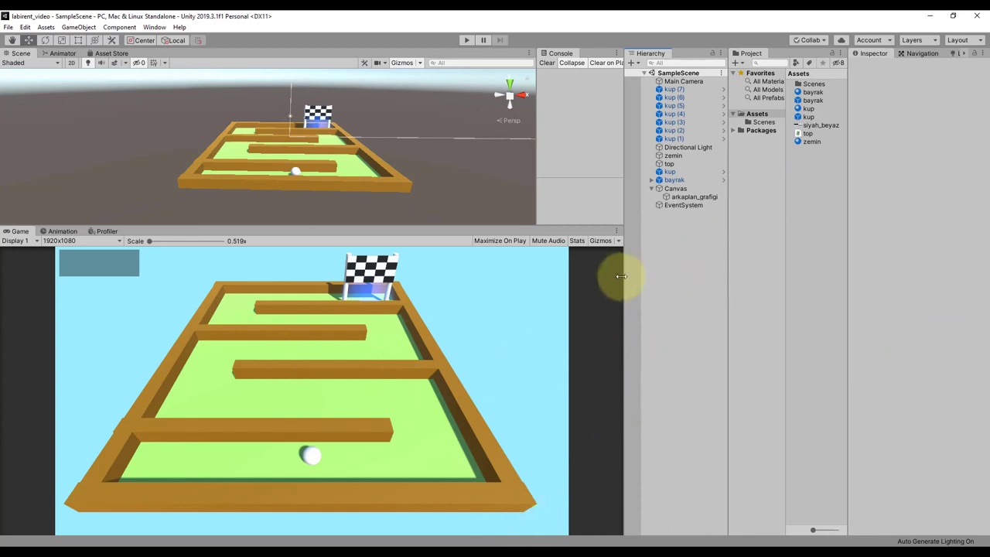
click(675, 190)
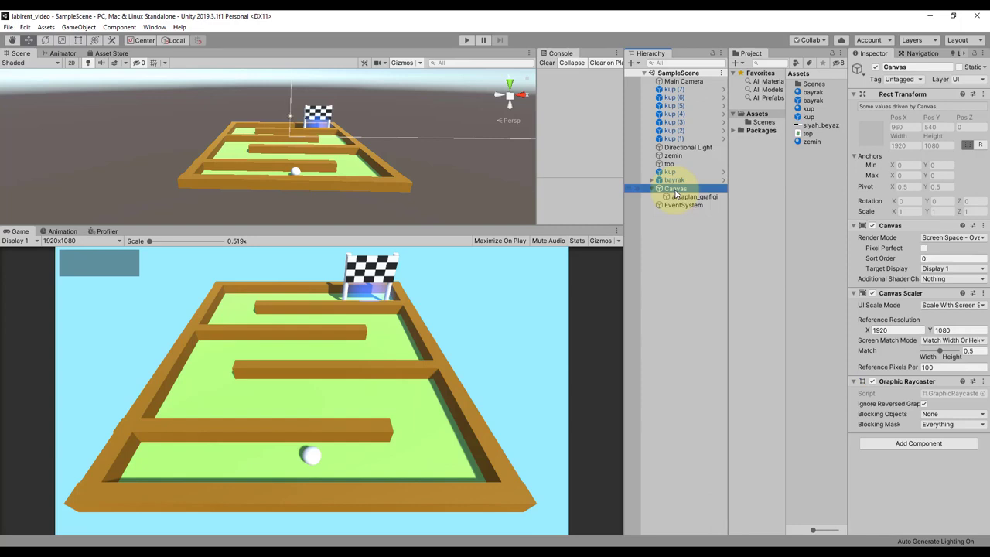
right_click(675, 194)
Add a TextMeshPro text under the Canvas and import TMP Essentials and Examples & Extras.
mouse_move(750, 370)
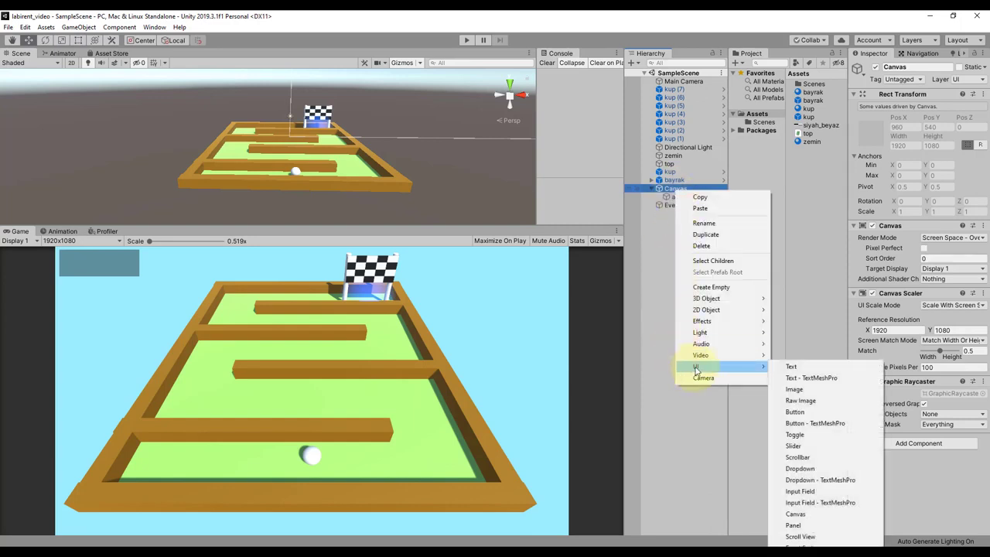
click(818, 378)
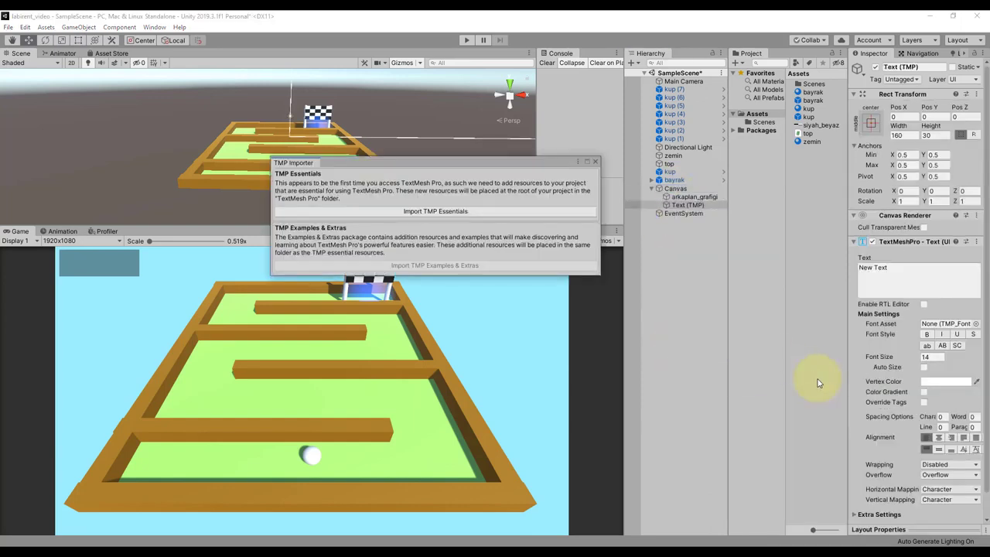
click(419, 213)
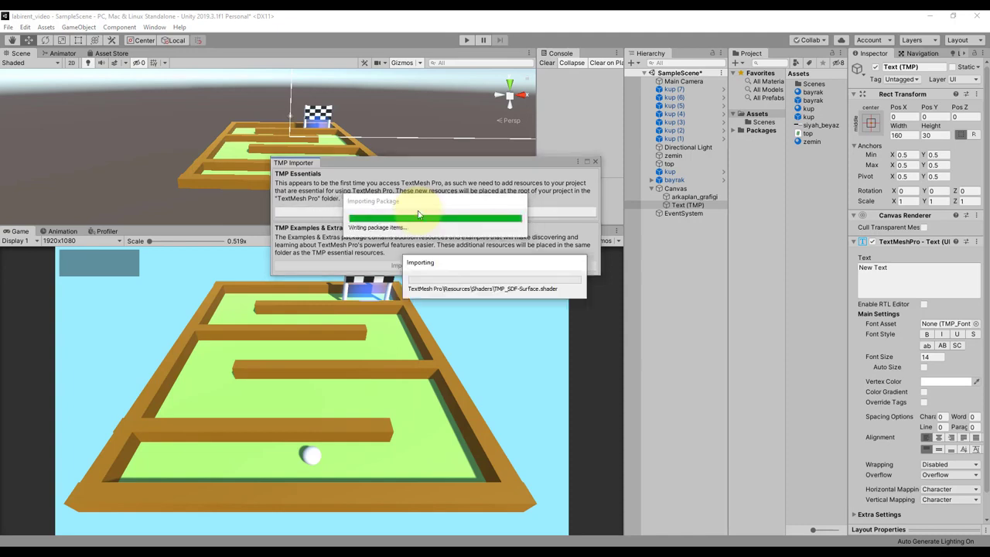
click(397, 265)
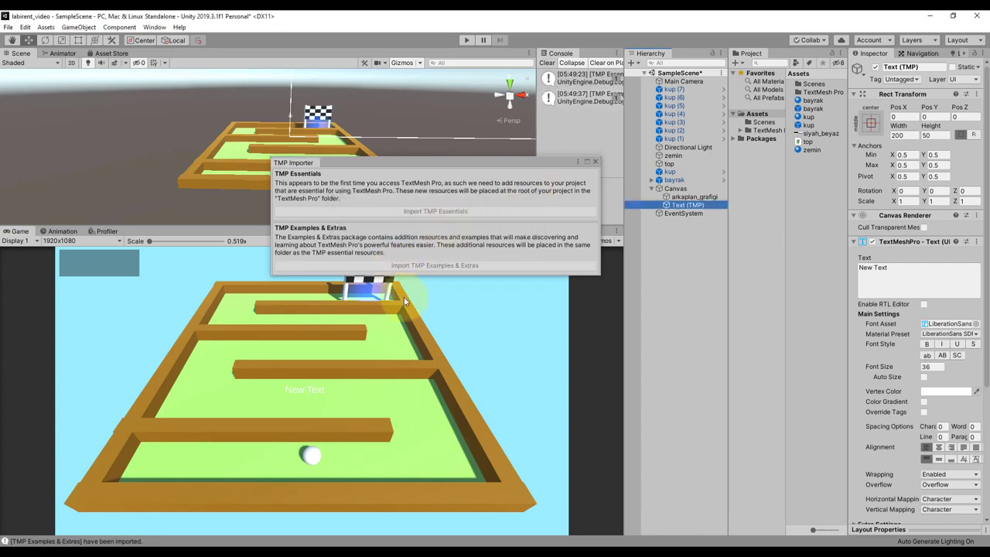
click(595, 162)
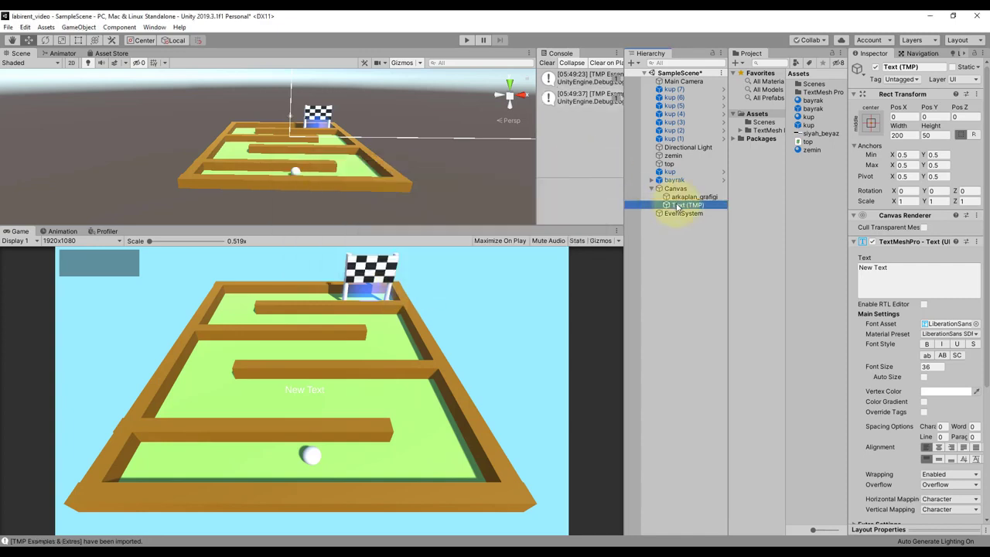
click(927, 70)
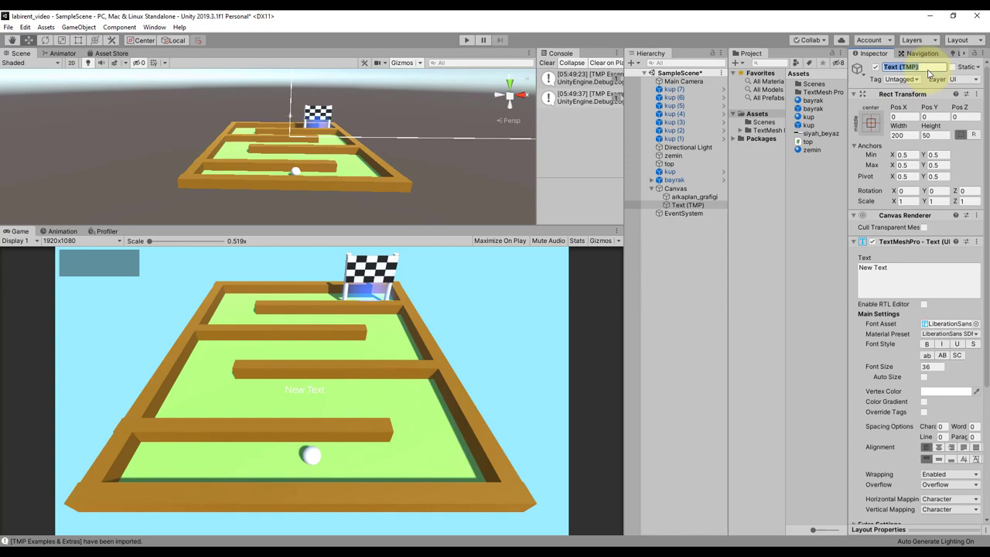
Rename the TextMeshPro text object to level_txt.
key(BackSpace)
text(txt)
key(Return)
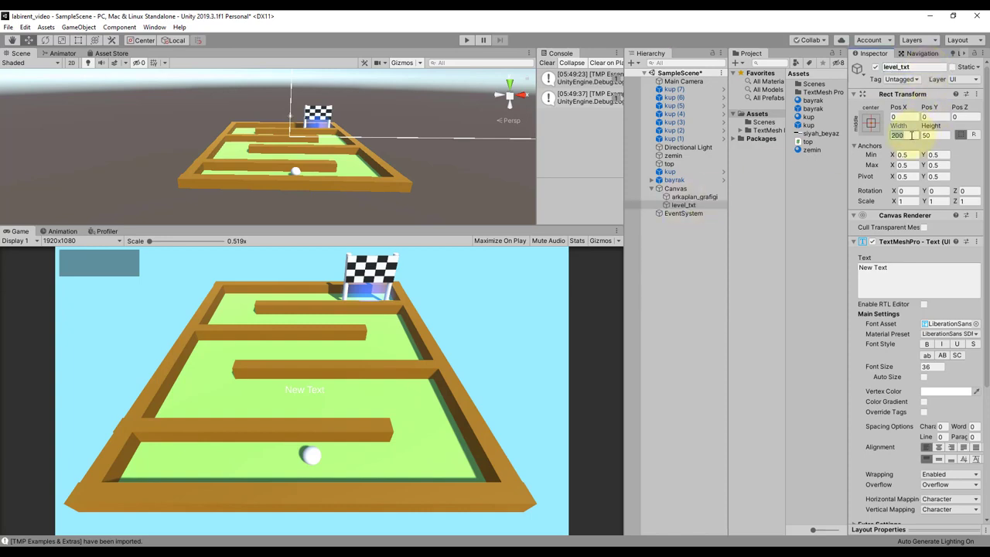
text(300)
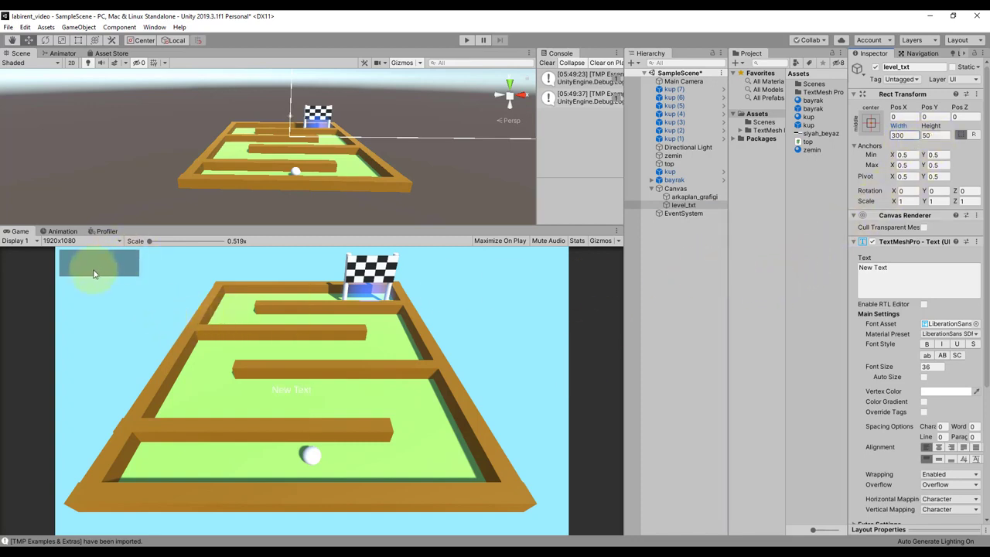
Anchor level_txt top-left and place it at 34.85, -37.52 inside the dark panel.
click(871, 122)
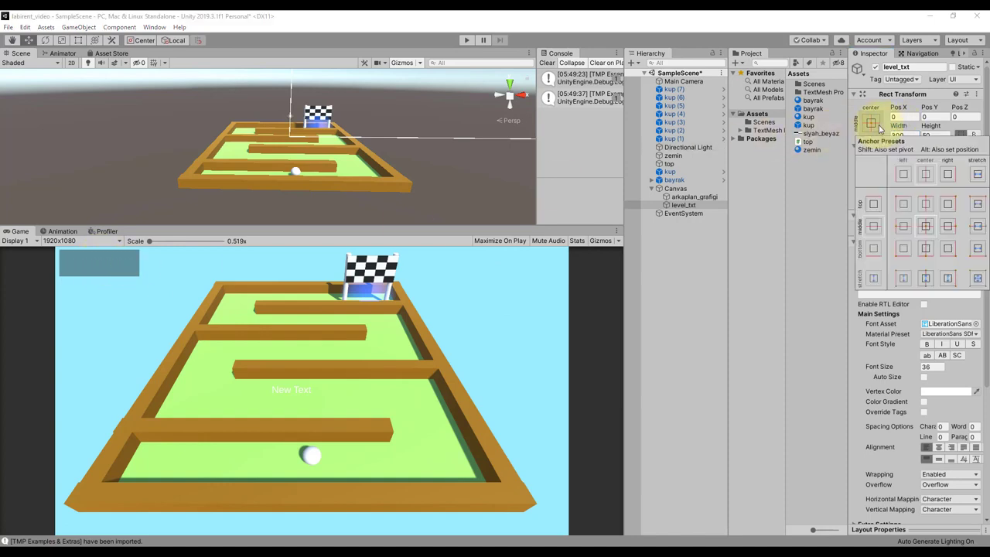
alt+shift+click(902, 205)
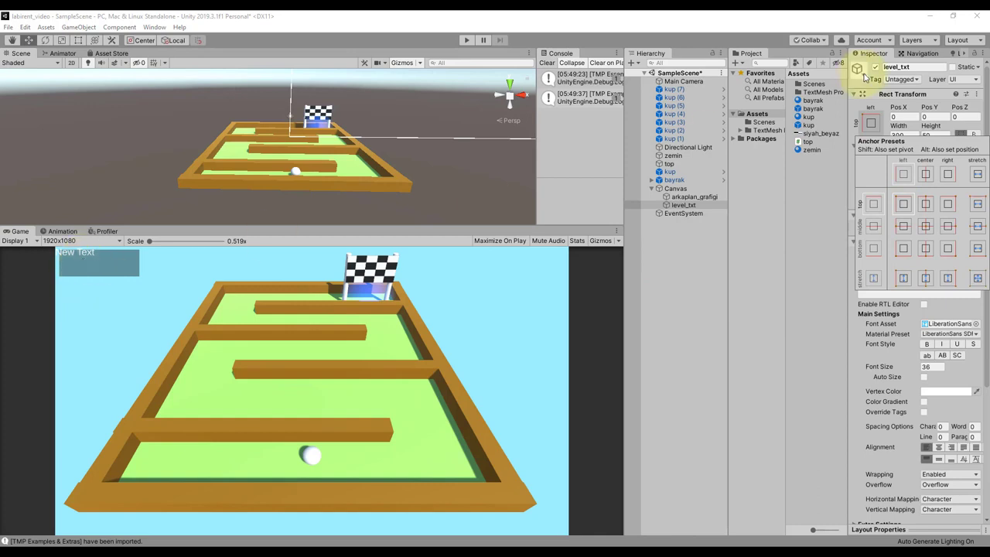
click(895, 112)
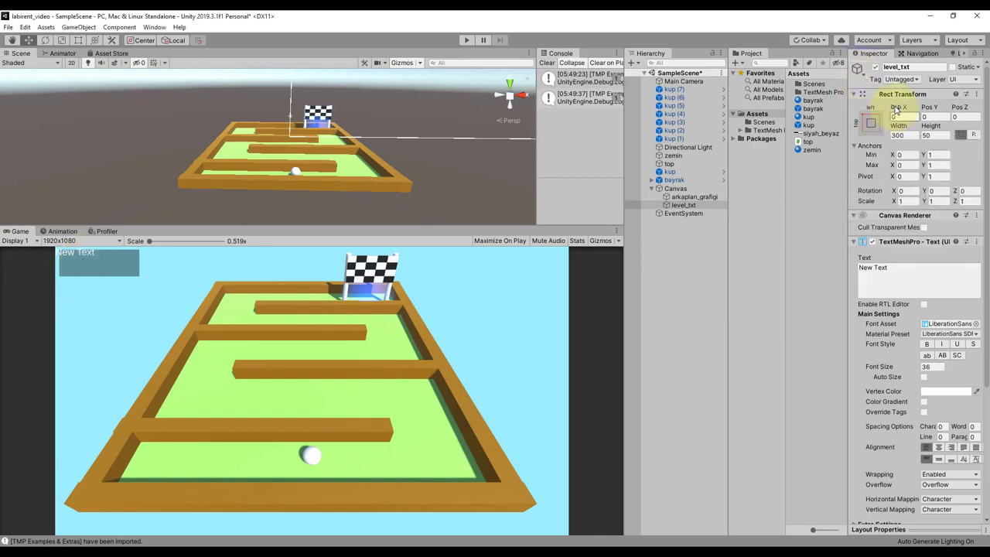
drag(895, 112, 927, 111)
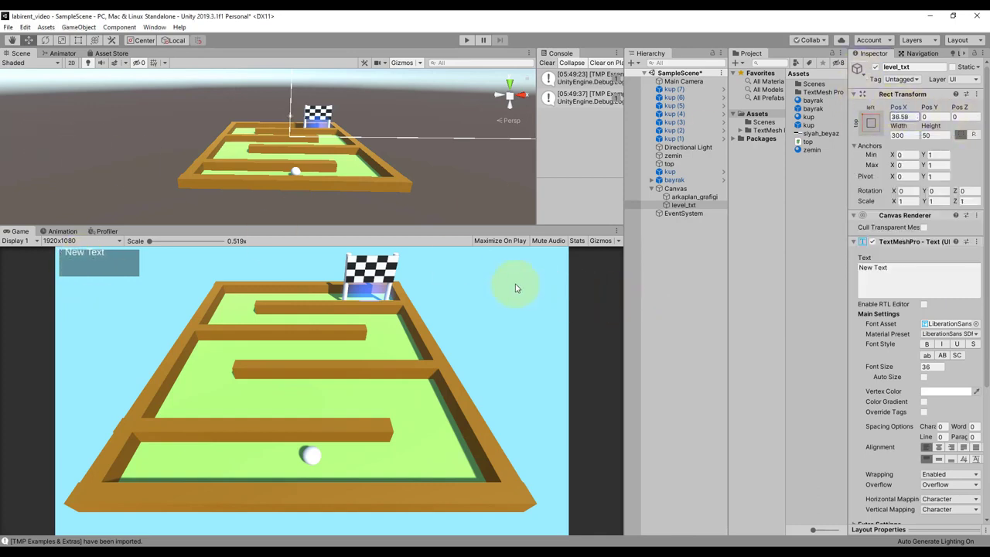
drag(932, 107, 827, 107)
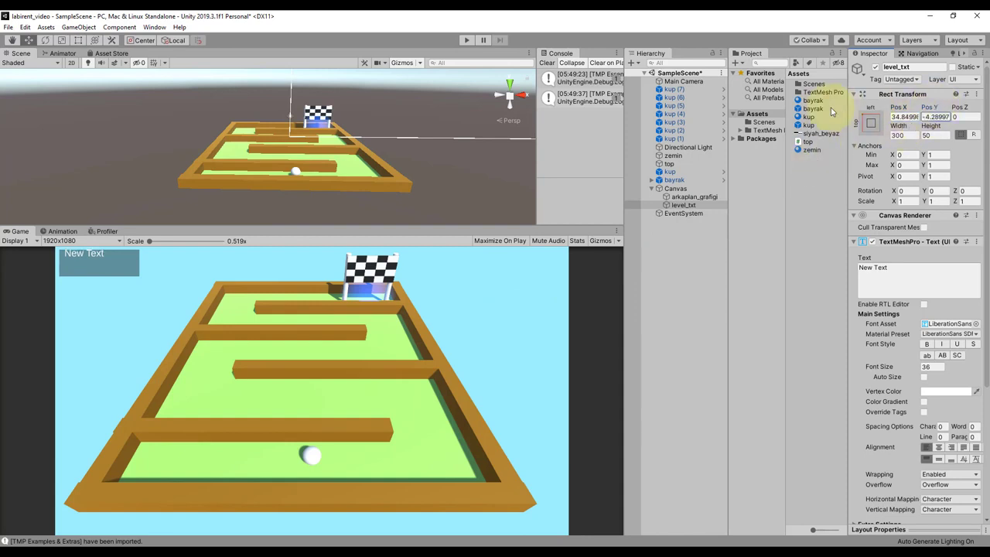
drag(294, 155, 289, 153)
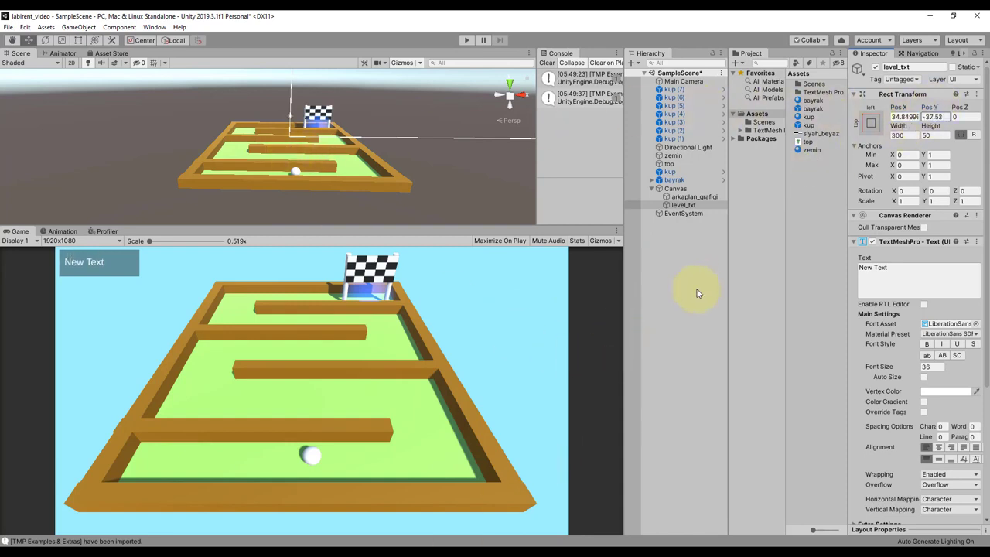
click(675, 188)
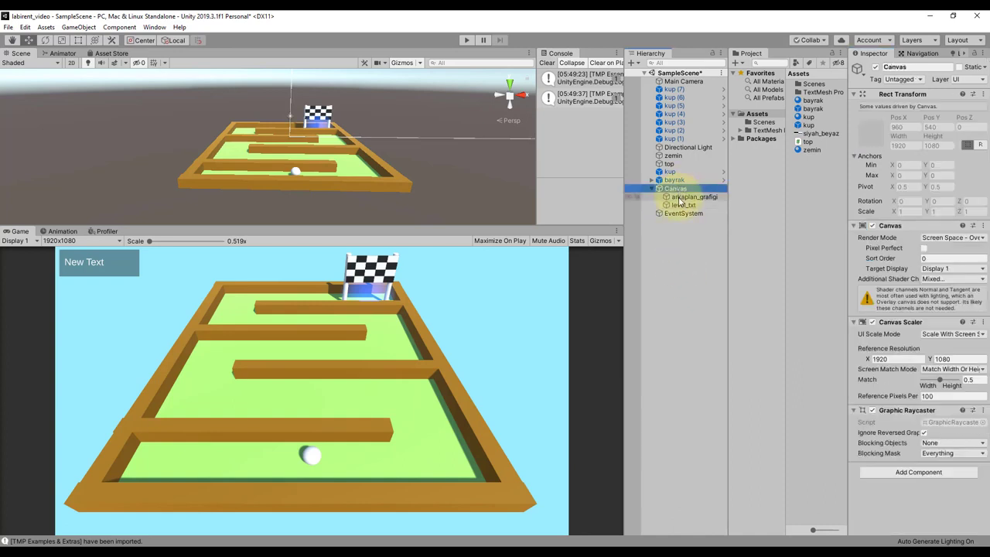
drag(685, 196, 680, 205)
click(680, 205)
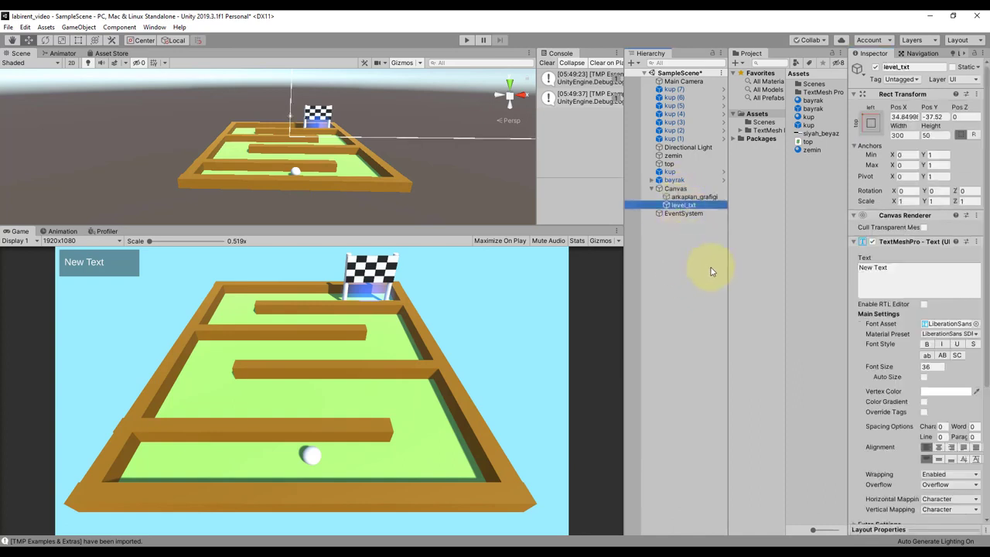
click(674, 189)
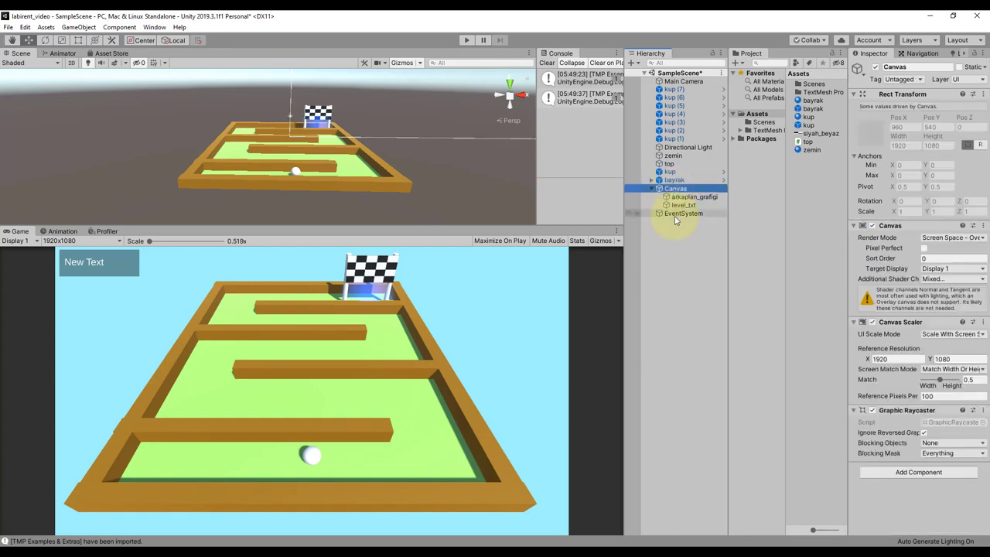
click(688, 198)
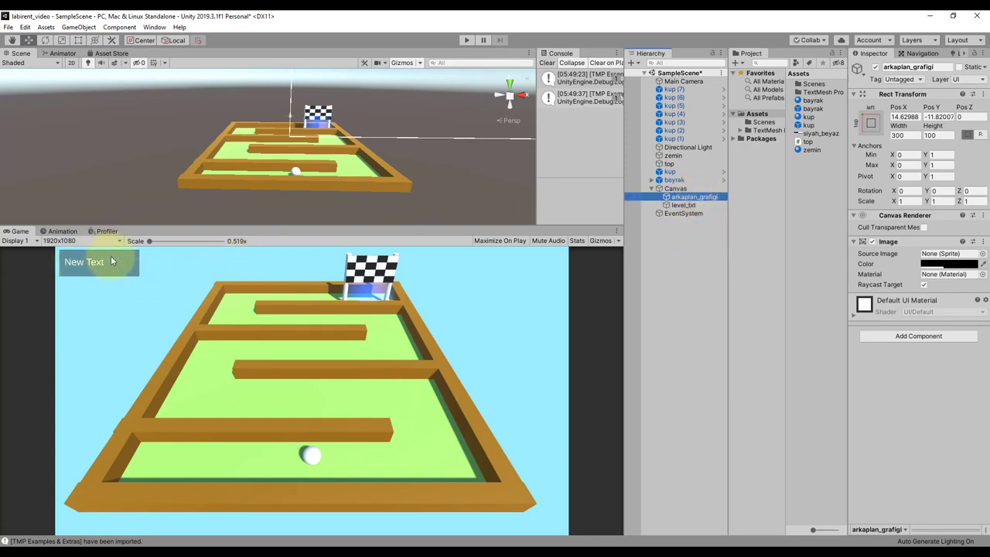
click(681, 206)
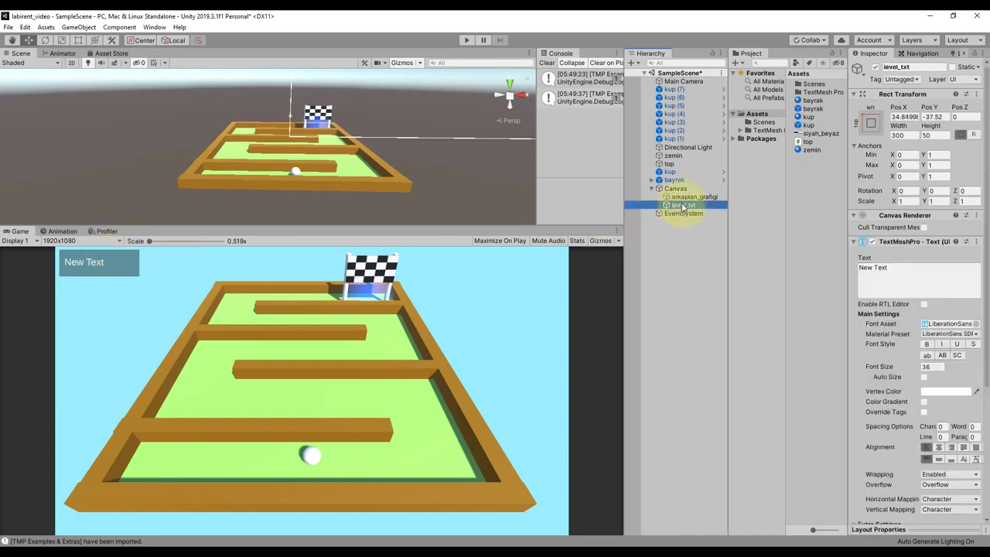
drag(681, 206, 683, 195)
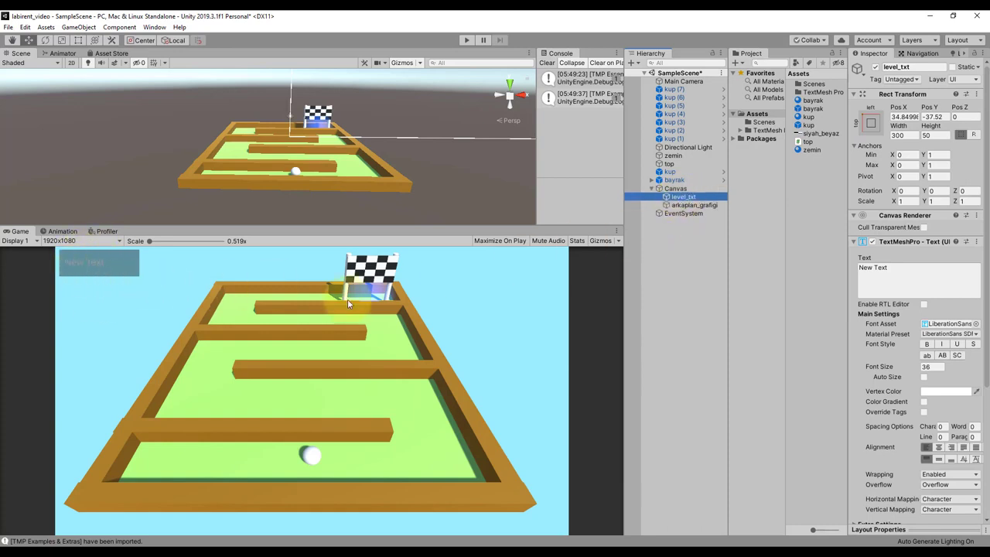
drag(683, 199, 682, 207)
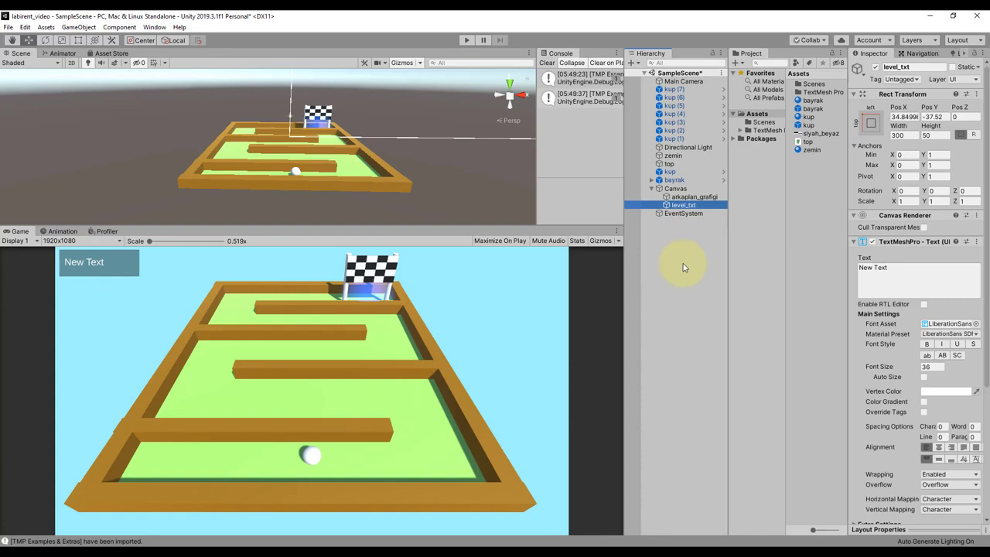
Set the level label's font to Anton SDF at size 45.
click(975, 324)
click(433, 133)
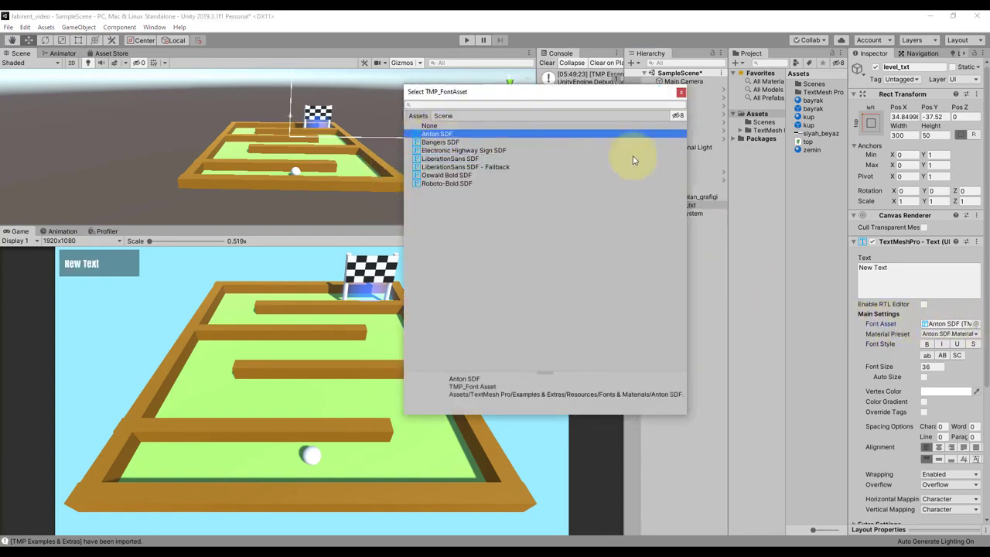
click(680, 92)
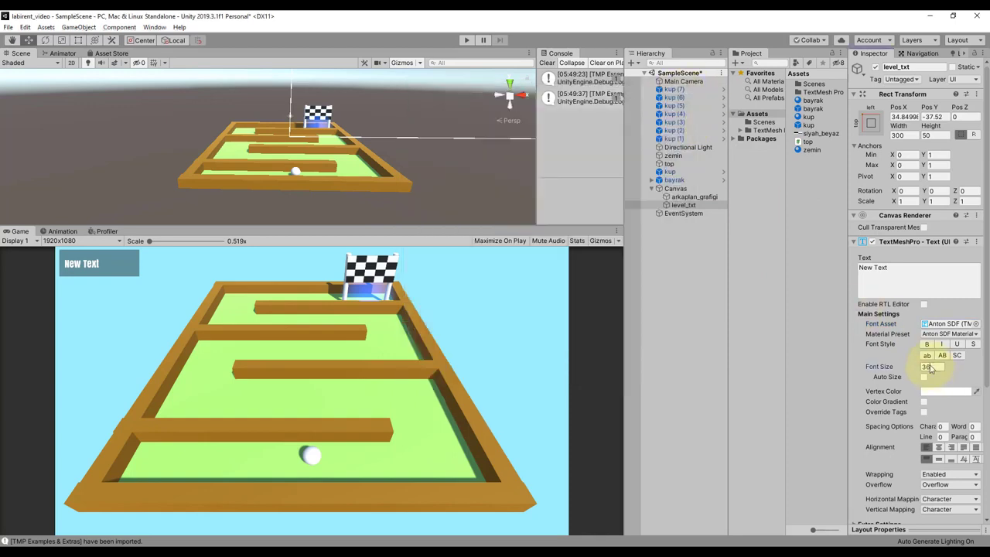
click(931, 366)
text(45)
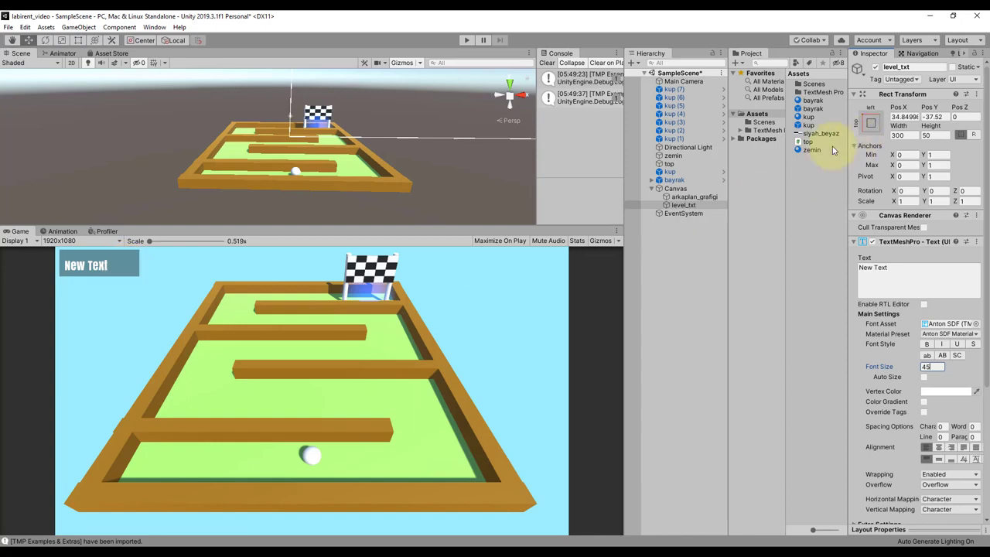
Frame the level_txt label and nudge its position, undoing an accidental depth change.
double_click(684, 206)
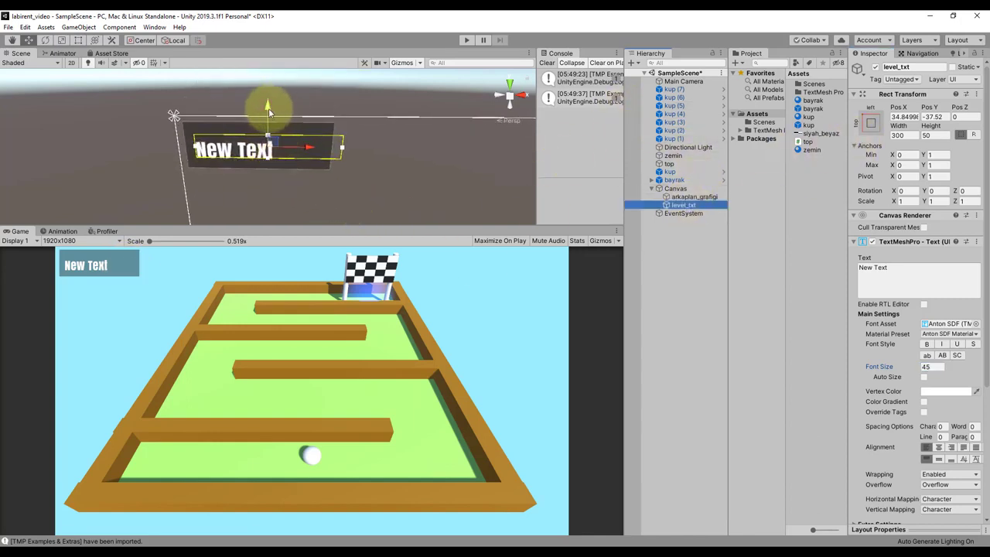
drag(268, 108, 267, 104)
mouse_move(196, 144)
mouse_down()
mouse_move(188, 147)
mouse_move(263, 134)
mouse_up()
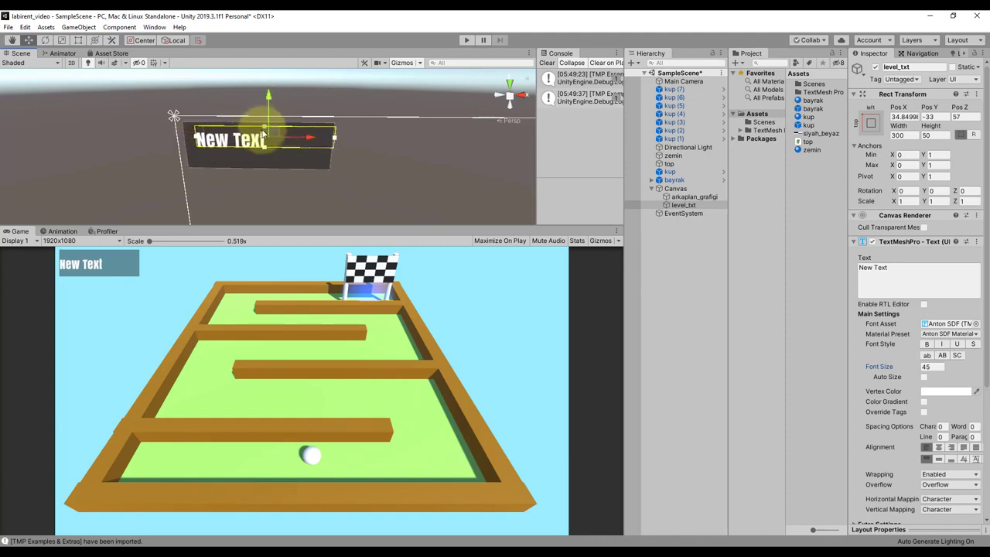
key(ctrl+z)
click(511, 105)
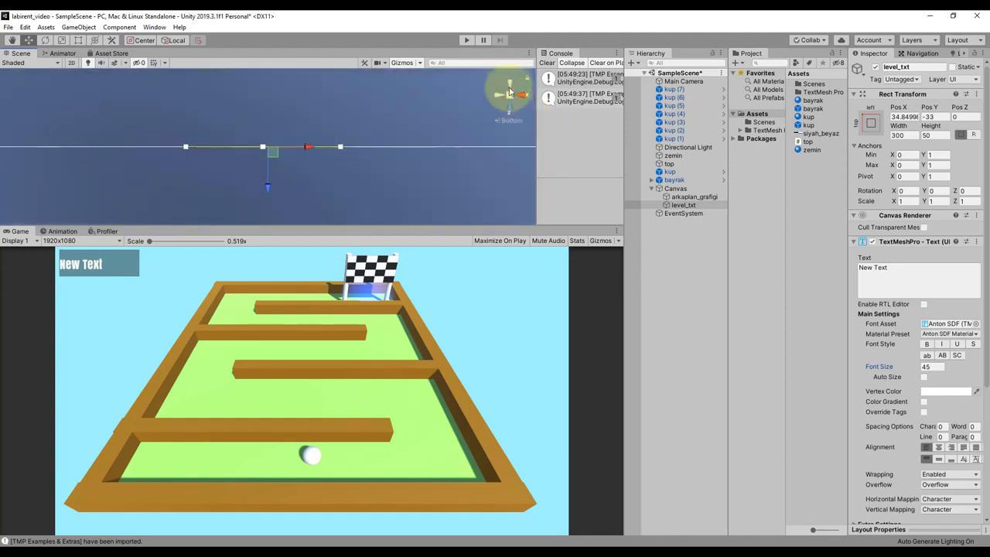
click(508, 91)
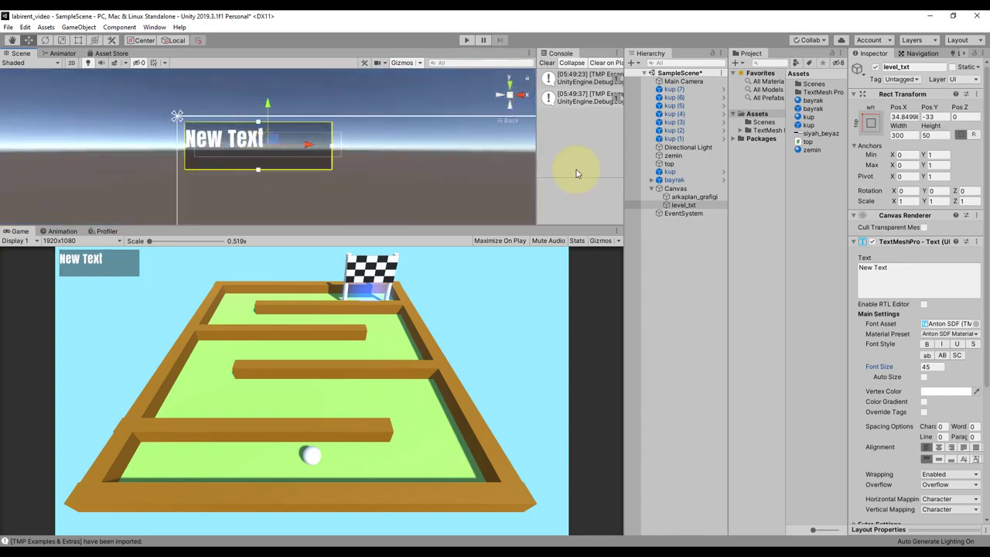
scroll(850, 364, down, 3)
drag(847, 331, 804, 331)
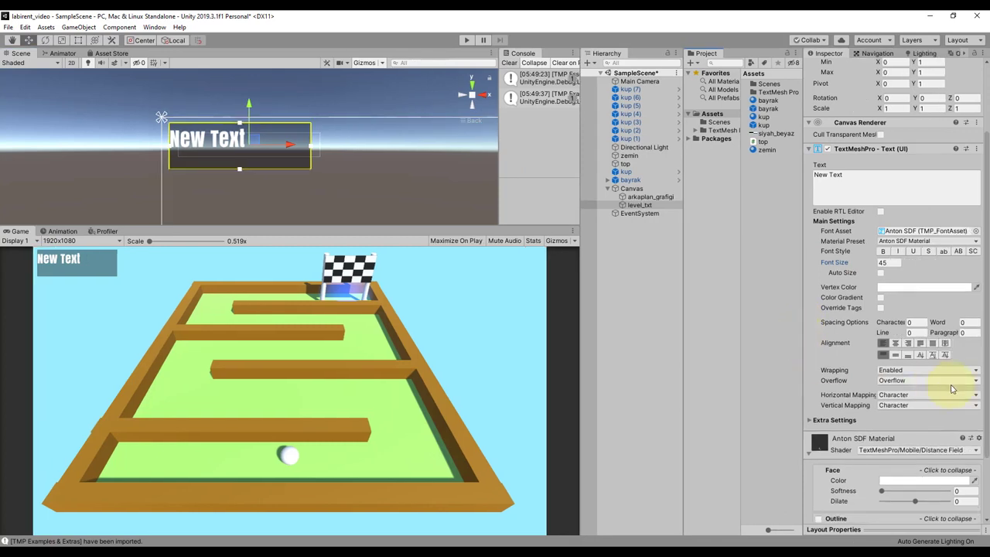
Keep the label left-aligned, centre it vertically, and shift it slightly right.
click(944, 343)
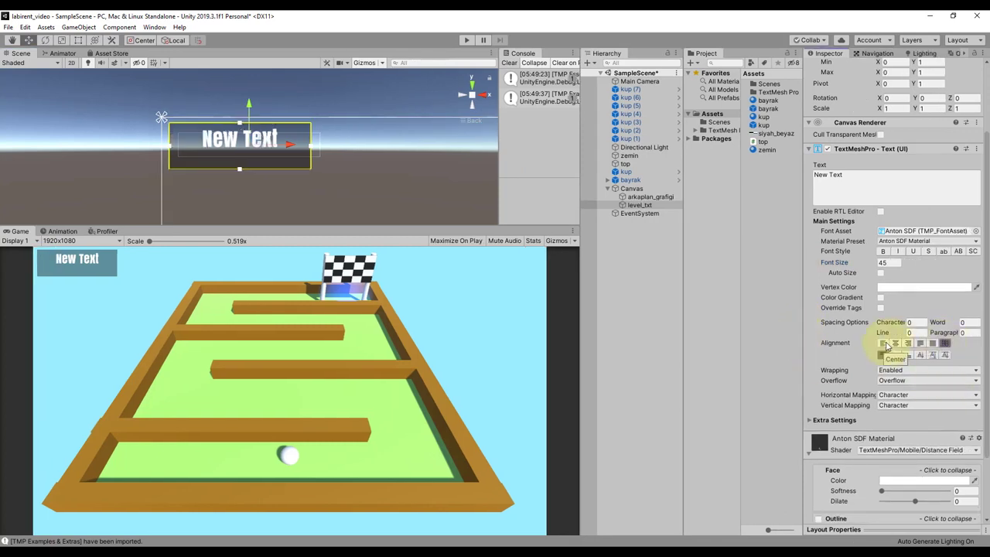
click(882, 343)
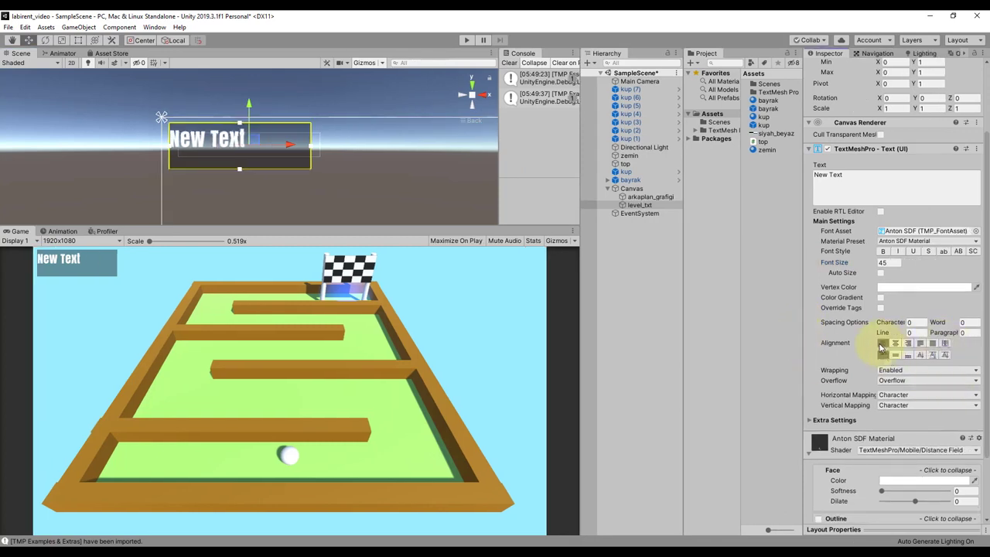
click(933, 354)
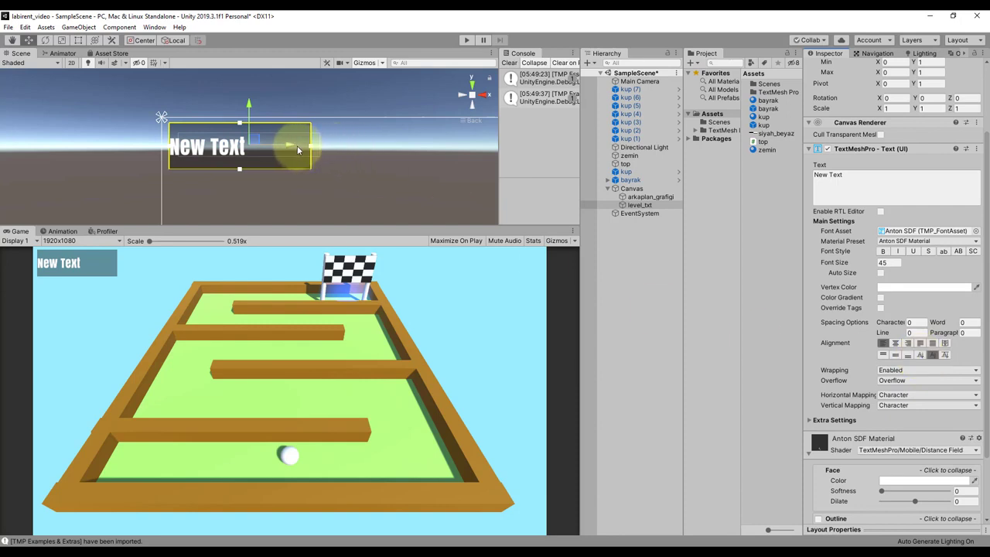
drag(294, 144, 296, 144)
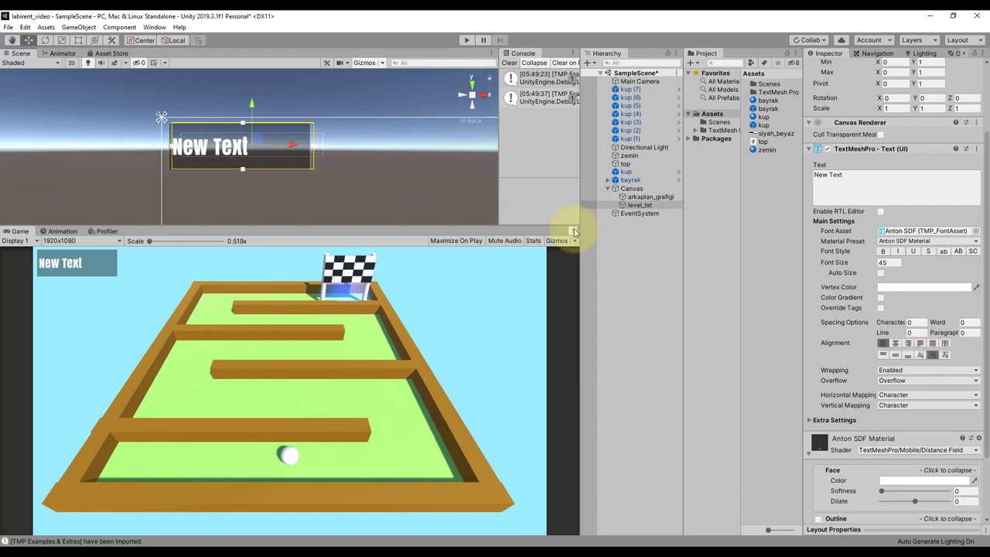
Deselect the label, collapse the Canvas children, and select the ball object.
click(668, 266)
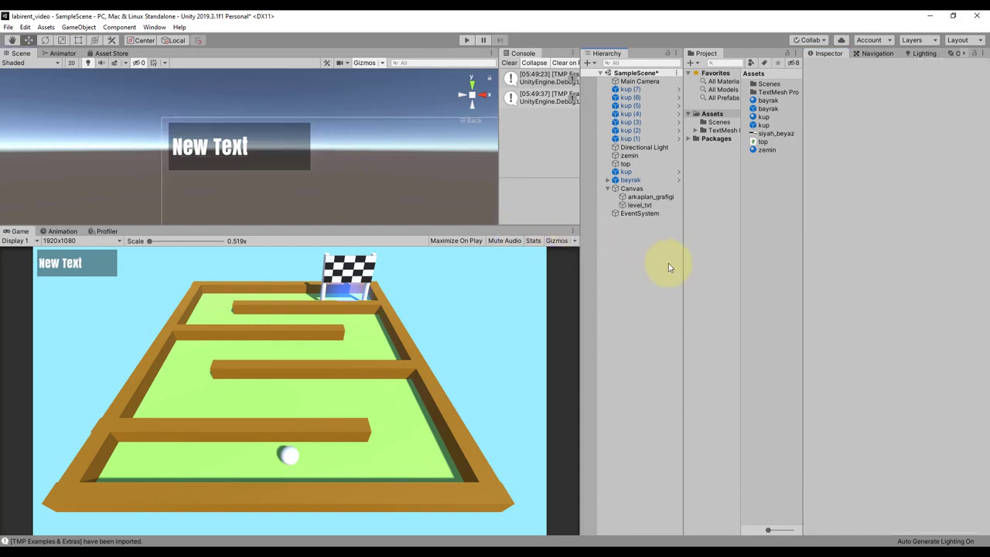
click(607, 189)
click(625, 164)
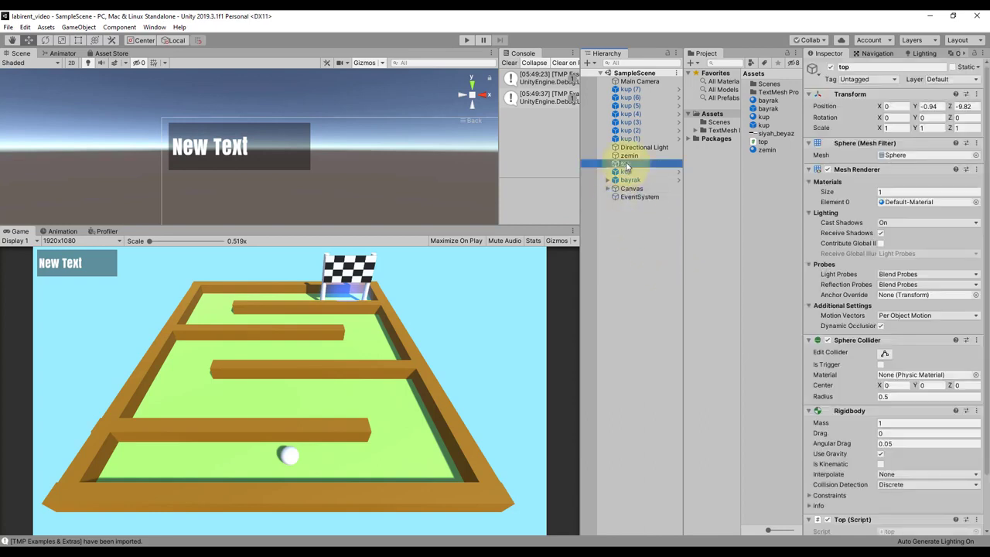
scroll(826, 379, down, 3)
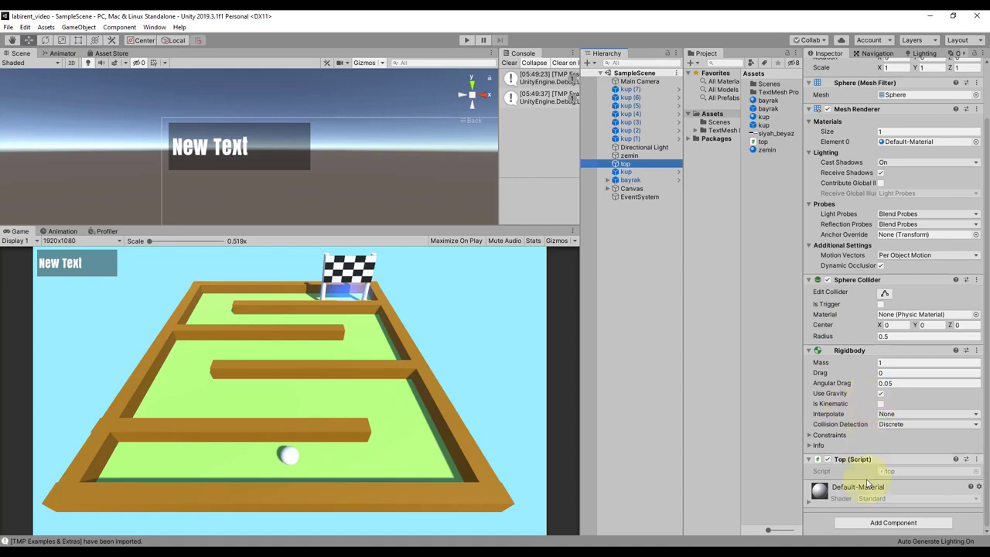
Open top.cs and add 'using TMPro;' and 'using UnityEngine.SceneManagement;' directives.
double_click(889, 471)
scroll(513, 342, up, 5)
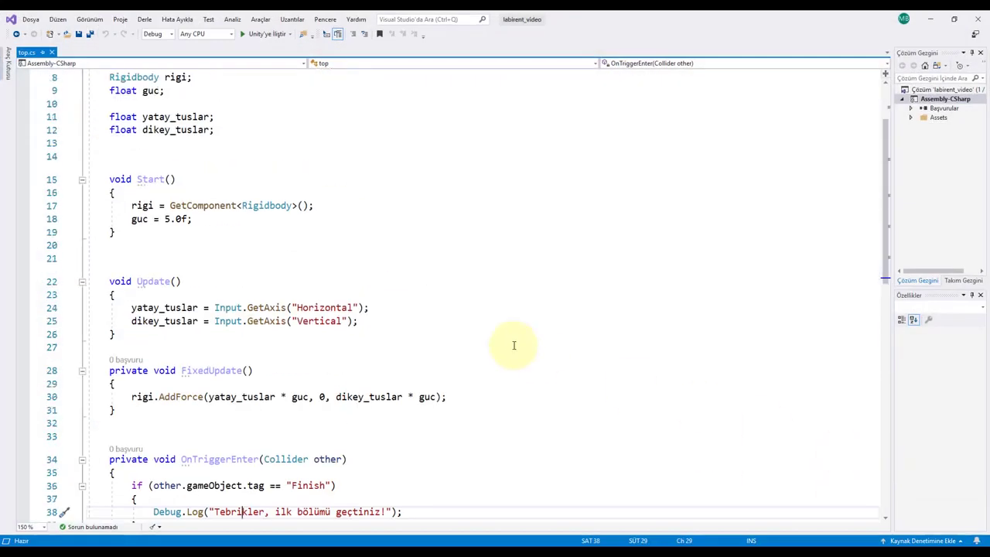
scroll(512, 343, up, 3)
click(287, 278)
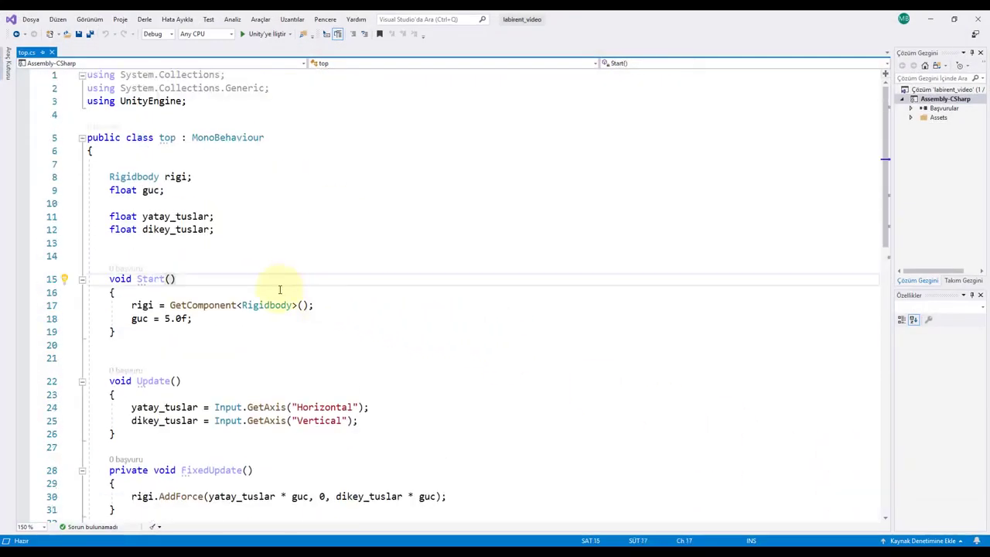
click(214, 102)
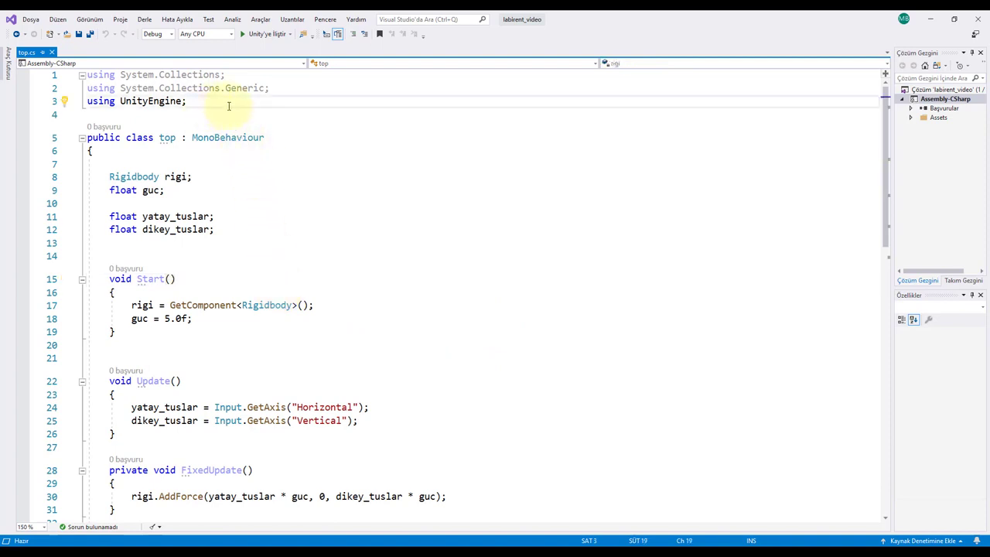
key(Return)
text(us)
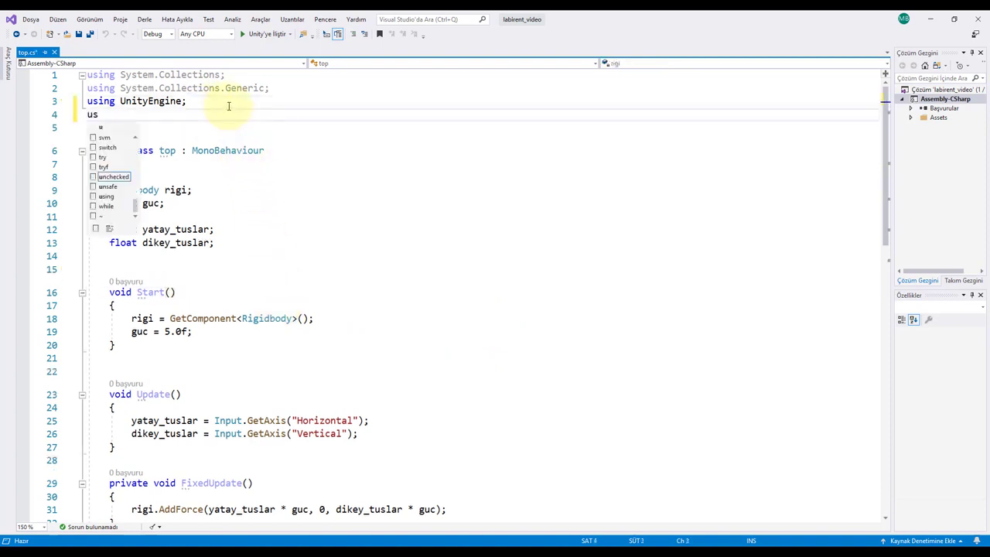
text(ing )
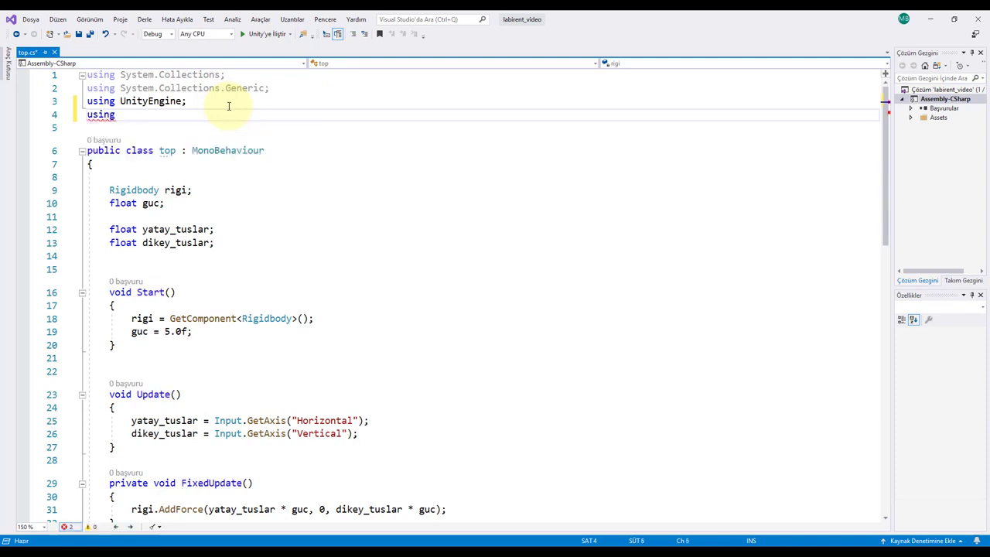
text(TM)
key(Tab)
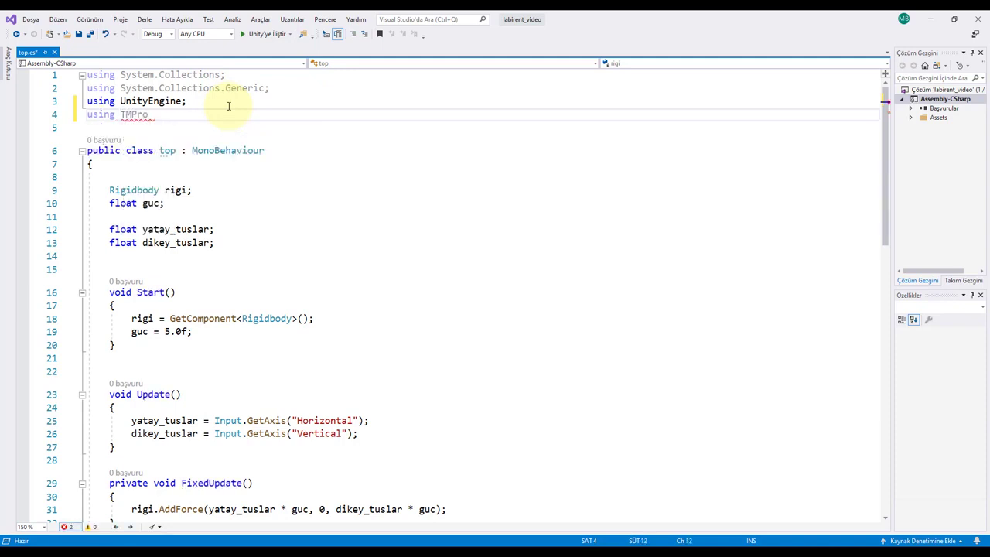
text(;)
key(Return)
text(us)
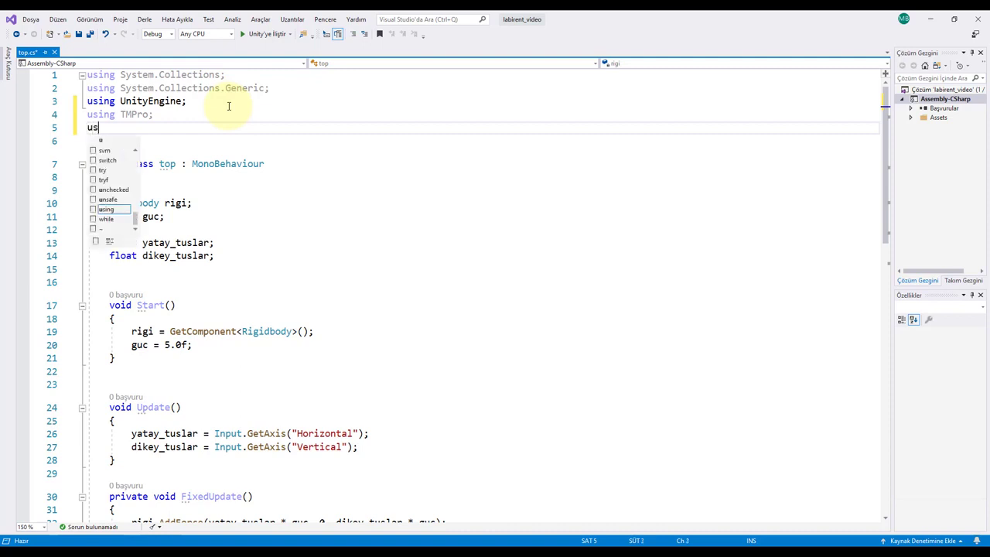
text(ing )
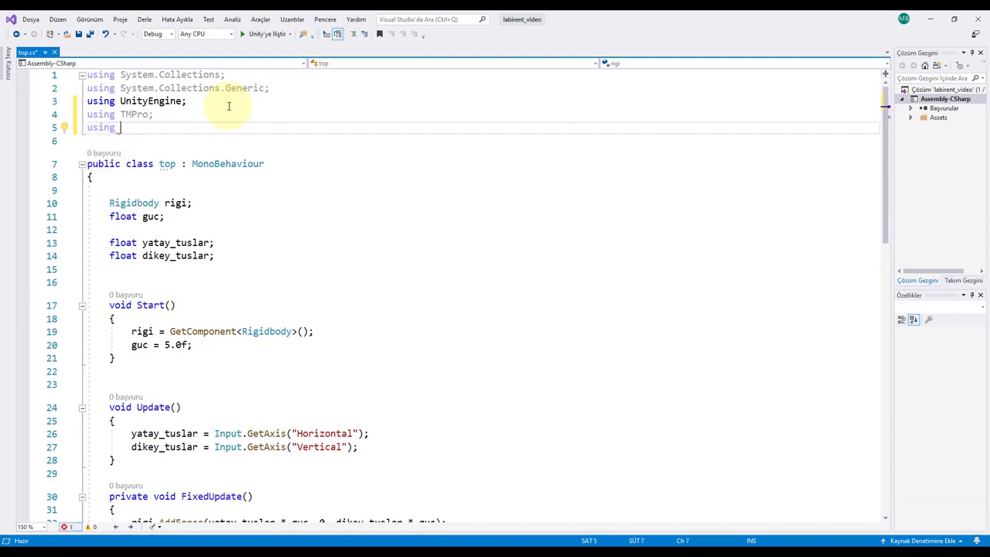
text(Unitr)
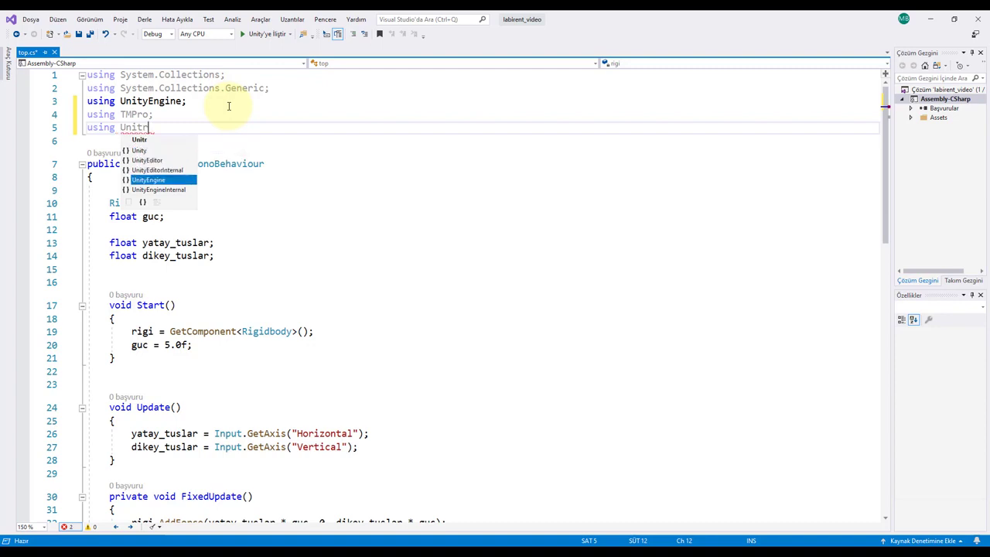
key(Tab)
text(.Sce)
key(Tab)
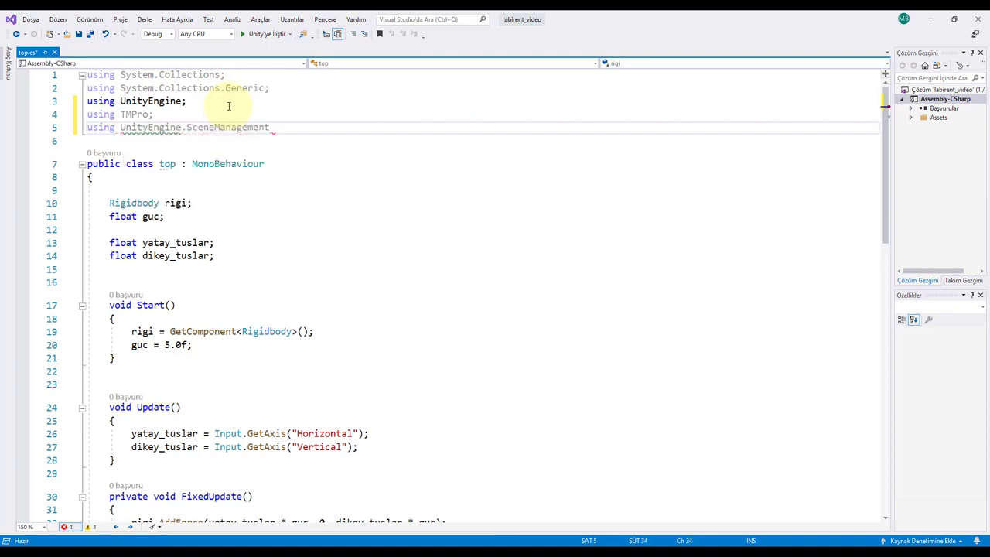
text(;)
Declare an int level field and a TextMeshProUGUI level_txt field, then save.
click(198, 285)
key(Return)
click(198, 287)
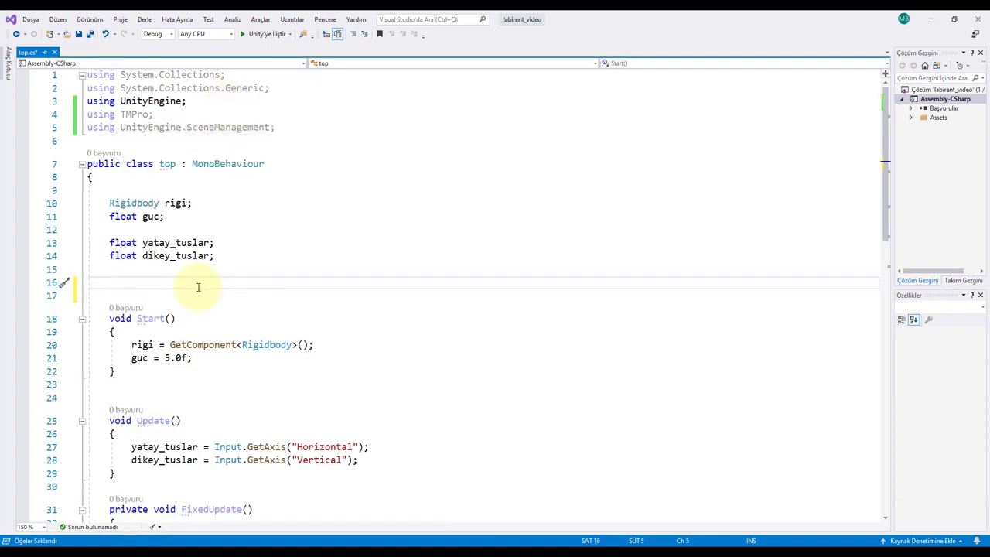
text(int)
key(Escape)
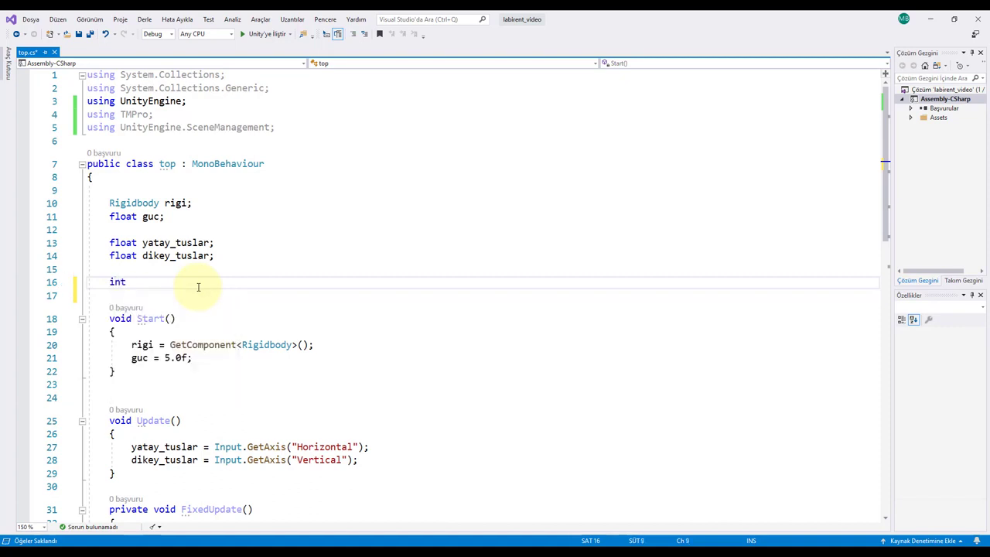
text(vel;)
key(Return)
text(Te)
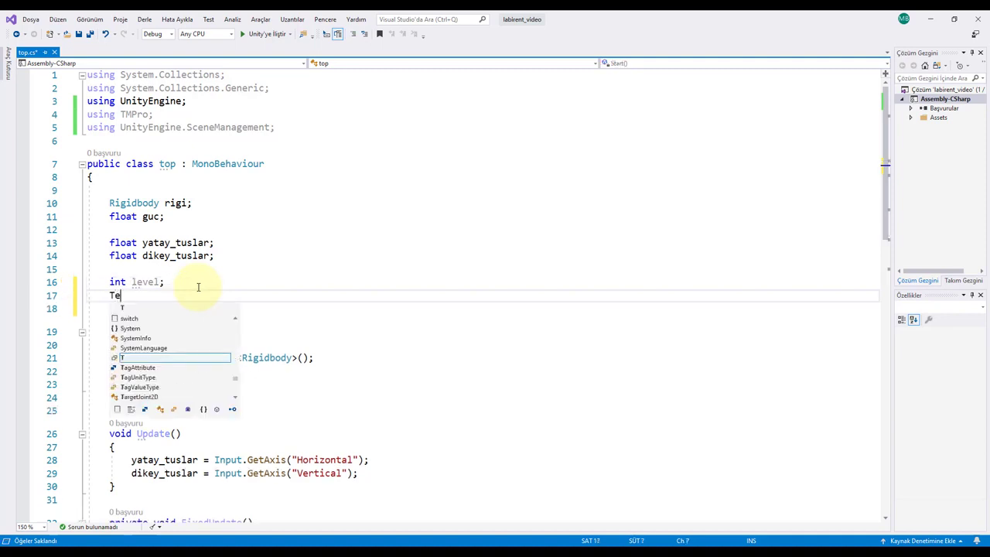
text(xtmes)
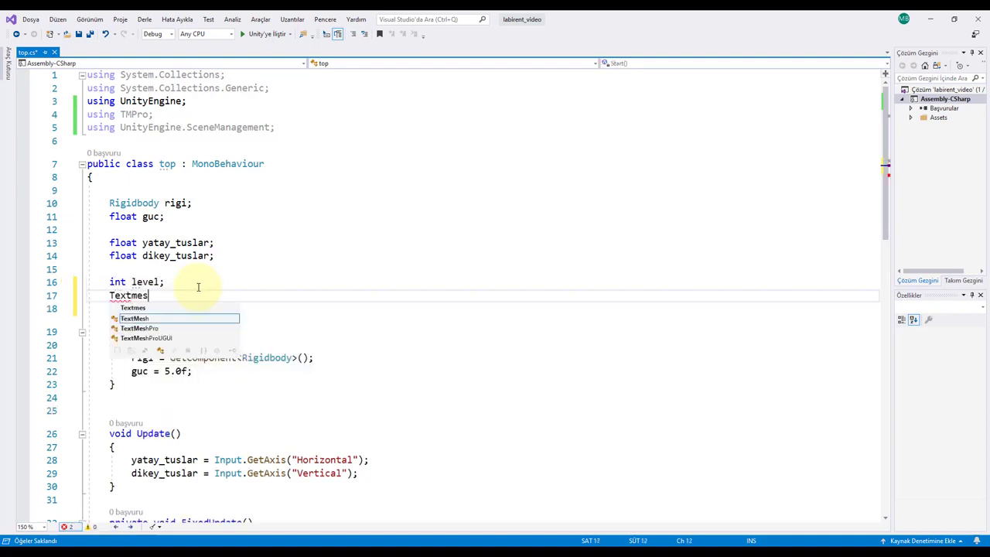
key(Down)
key(Down)
key(Tab)
text(l)
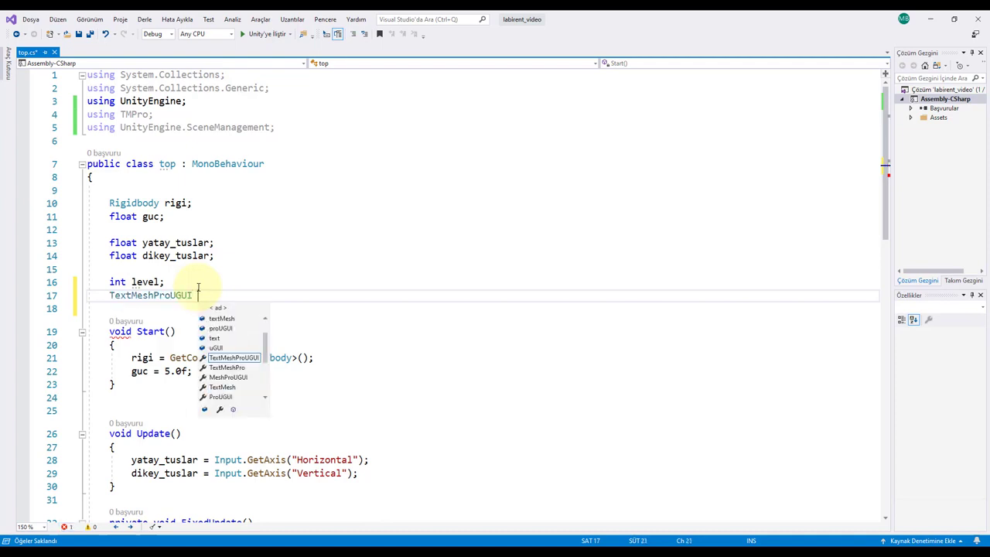
text(evel_tt)
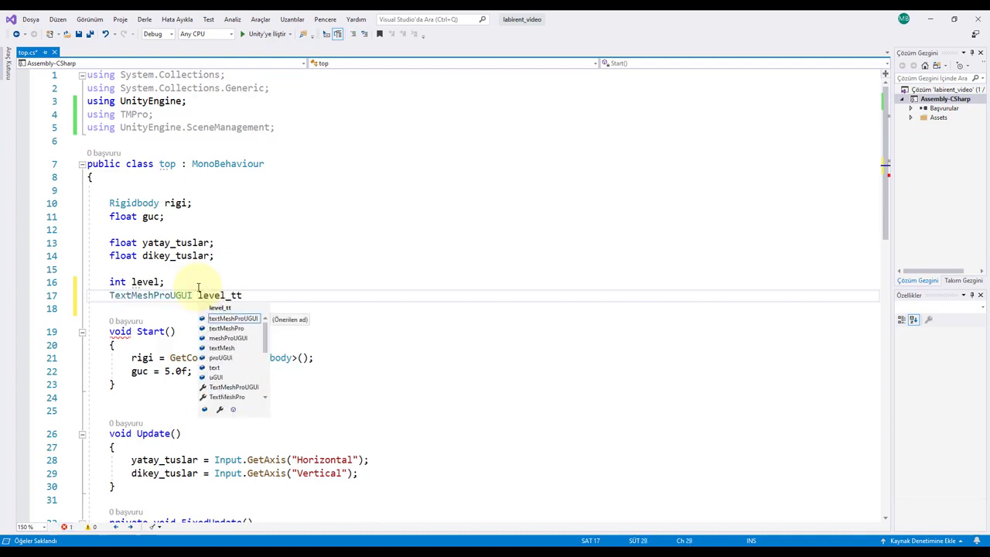
key(BackSpace)
text(x)
text(t;)
key(ctrl+s)
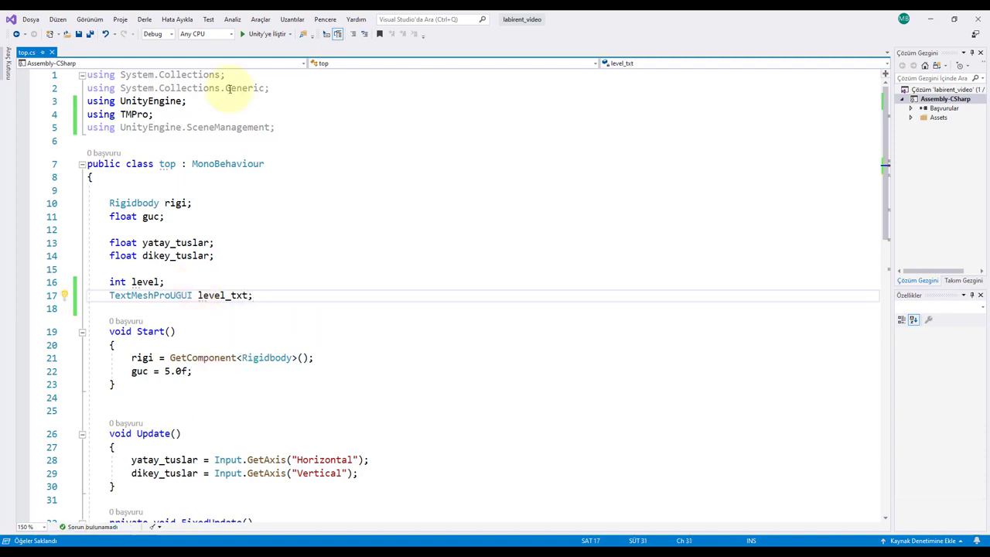
Make the level_txt field public.
click(109, 294)
text(publi)
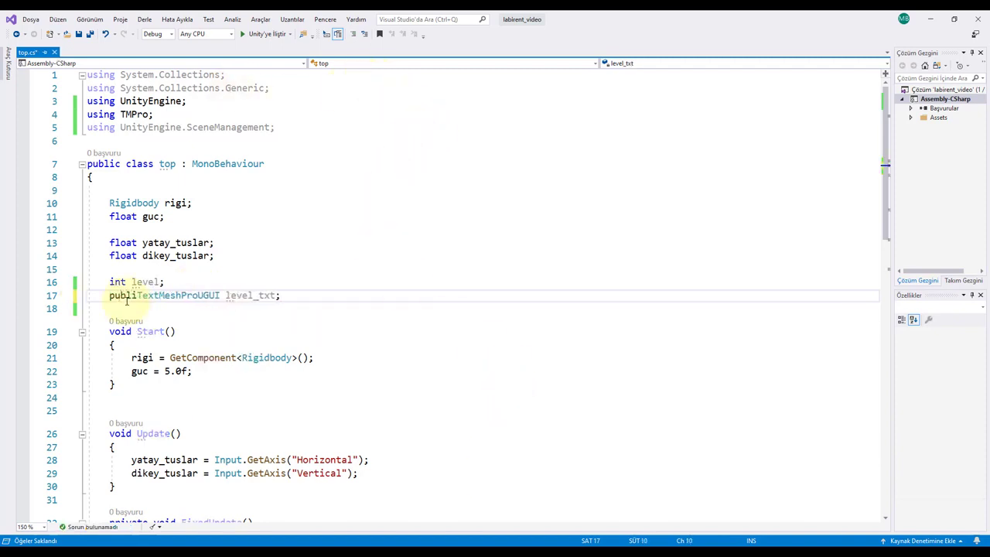
text(c)
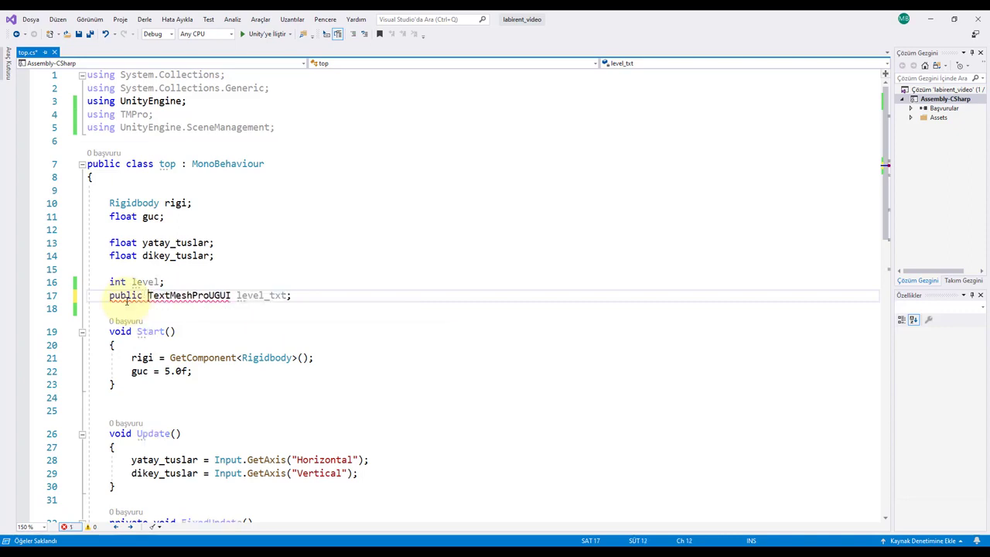
click(225, 325)
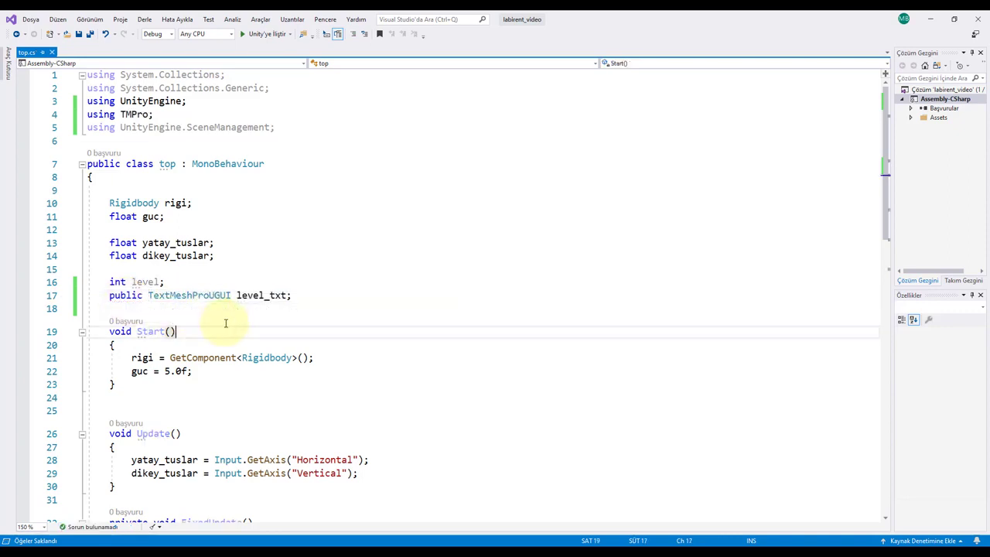
click(285, 295)
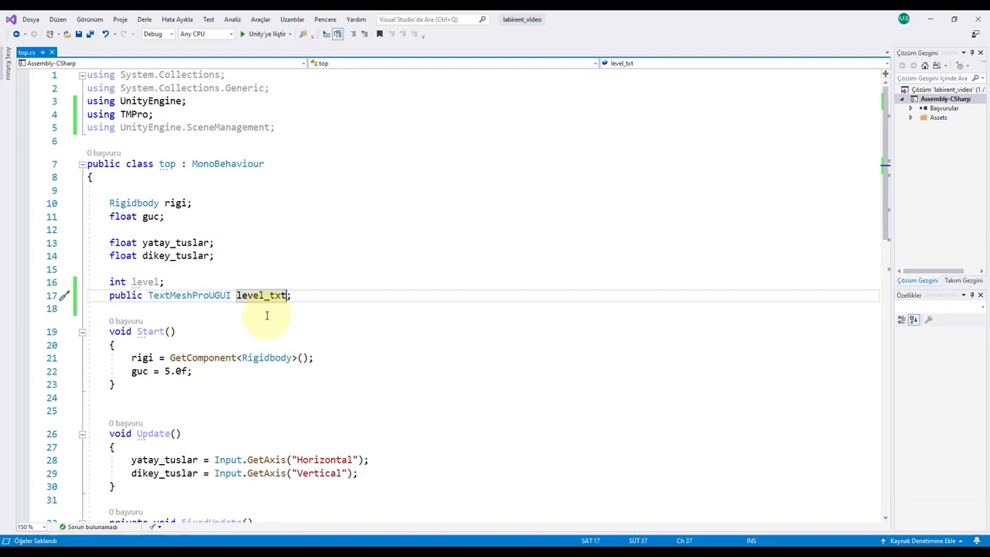
click(204, 377)
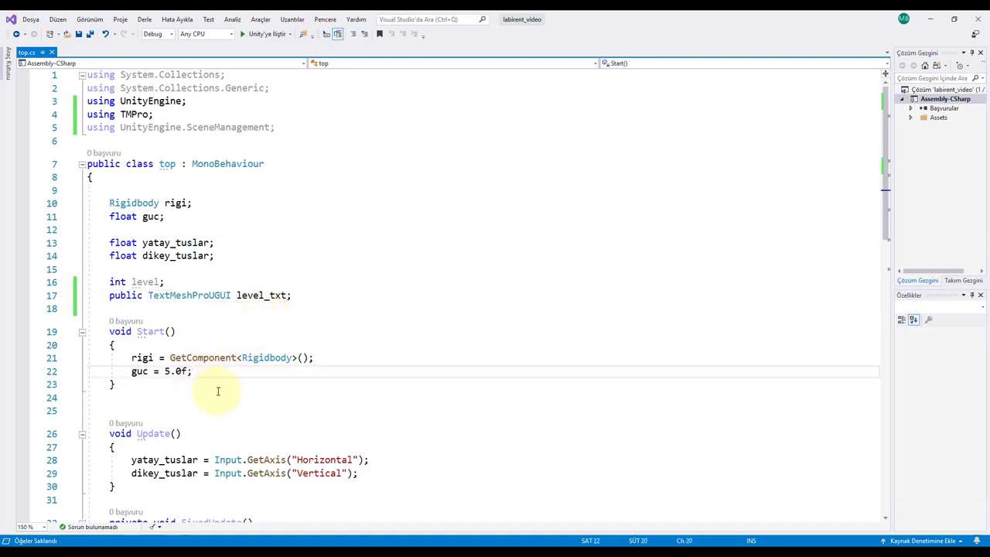
In Start, set level = SceneManager.GetActiveScene().buildIndex.
key(Return)
key(Return)
text(level)
key(Escape)
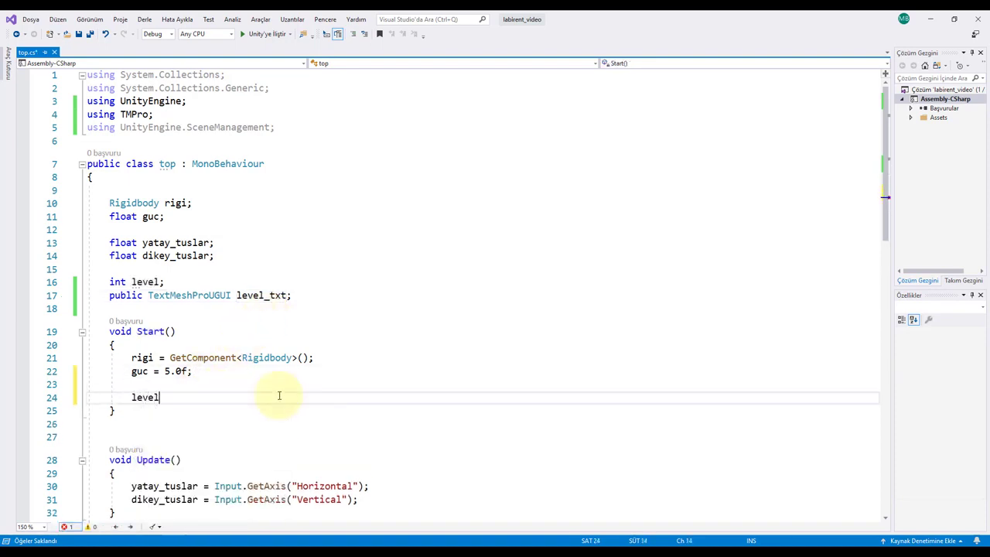
text(=Sce)
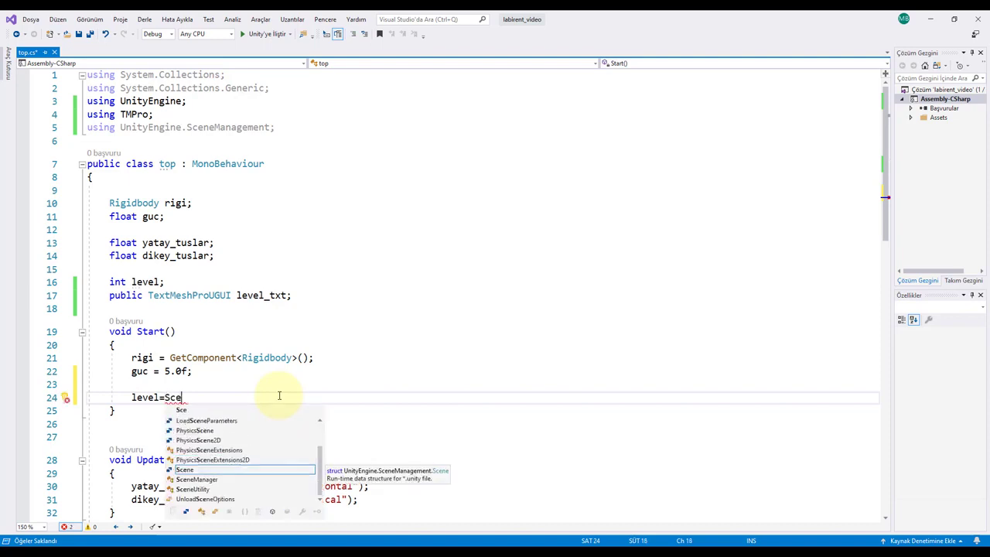
text(nem)
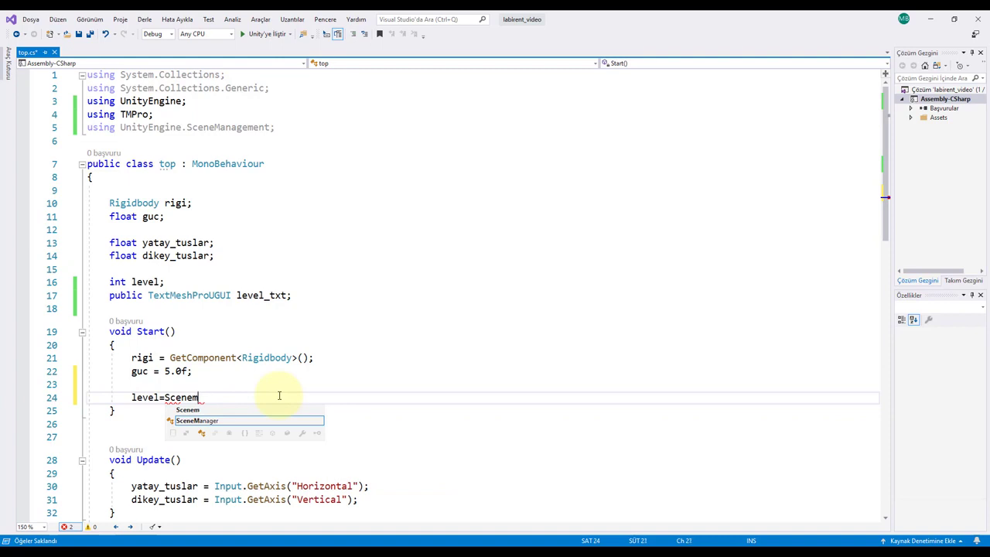
text(a.get)
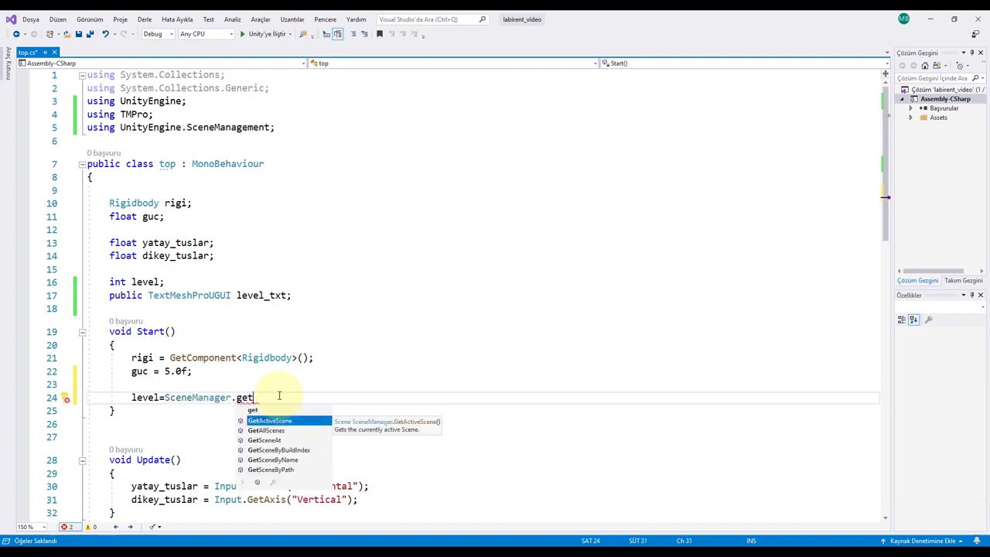
key(Tab)
text(())
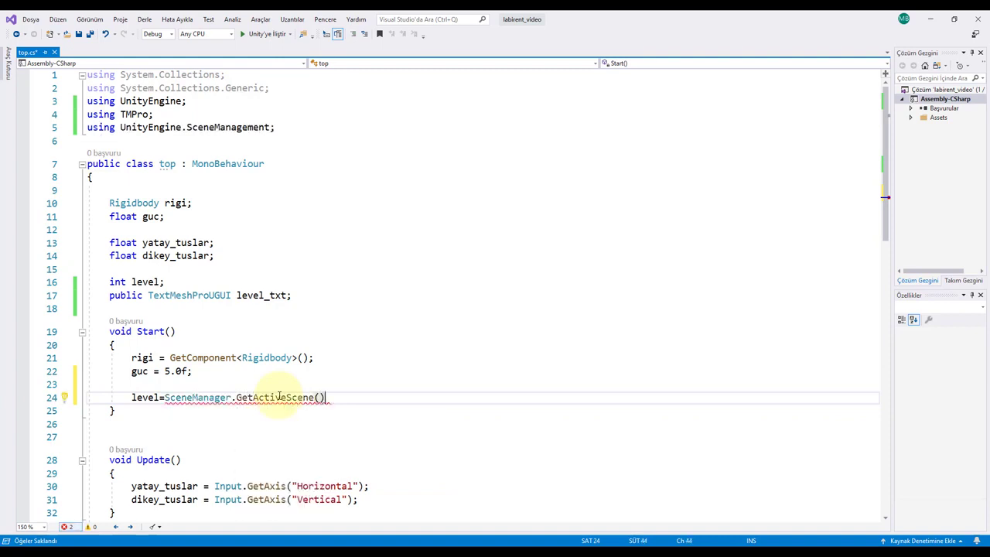
text(.bu)
key(Tab)
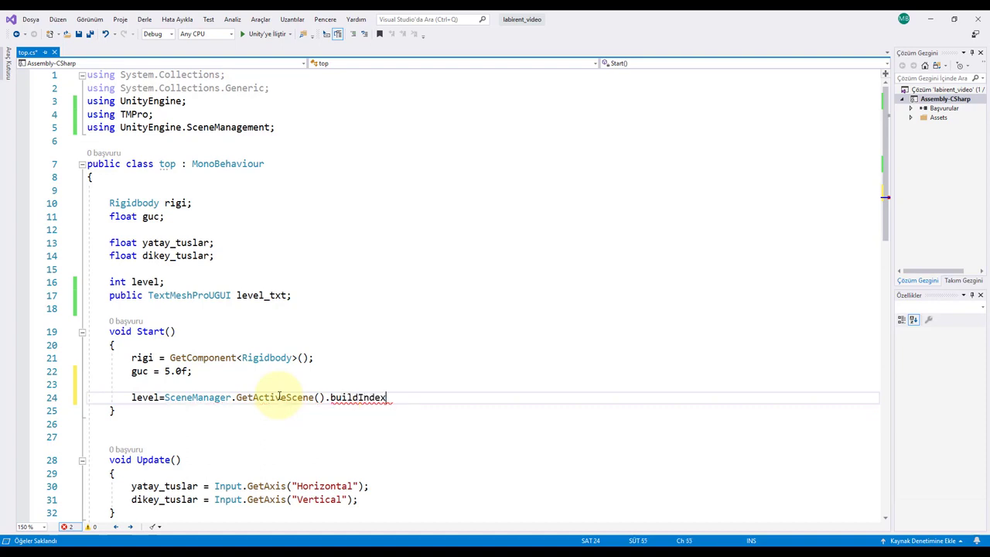
text(;)
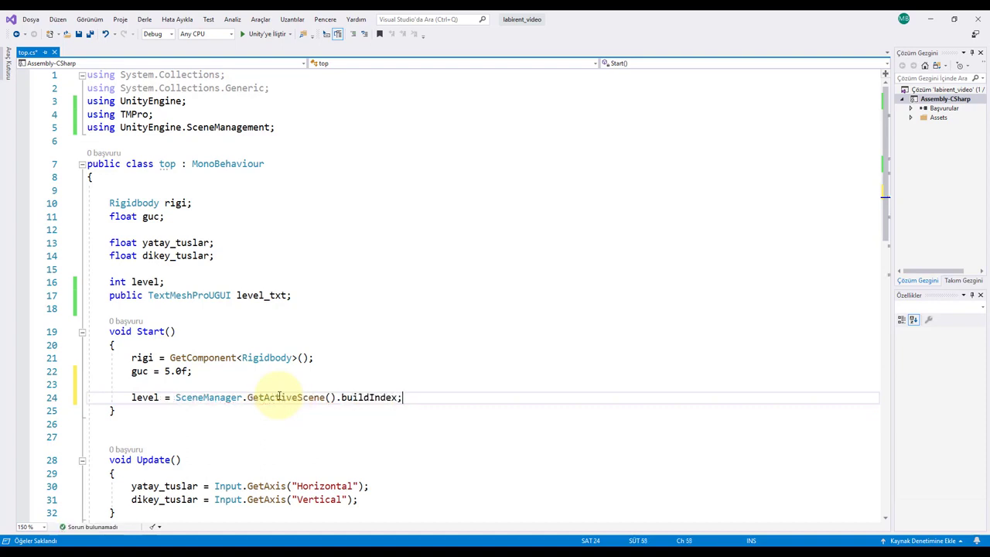
Add level_txt.text = "Level: " + level; and save the script.
key(Return)
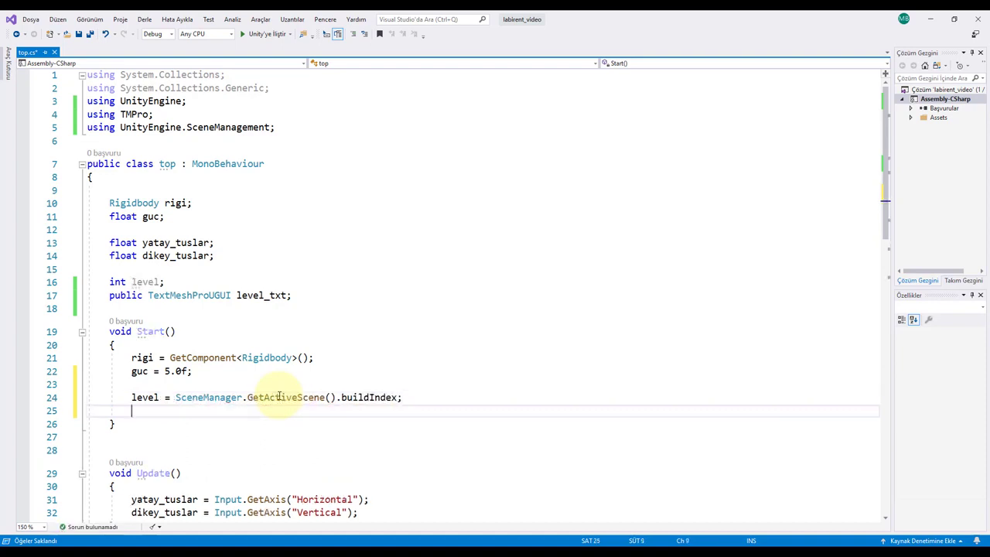
key(Return)
text(level)
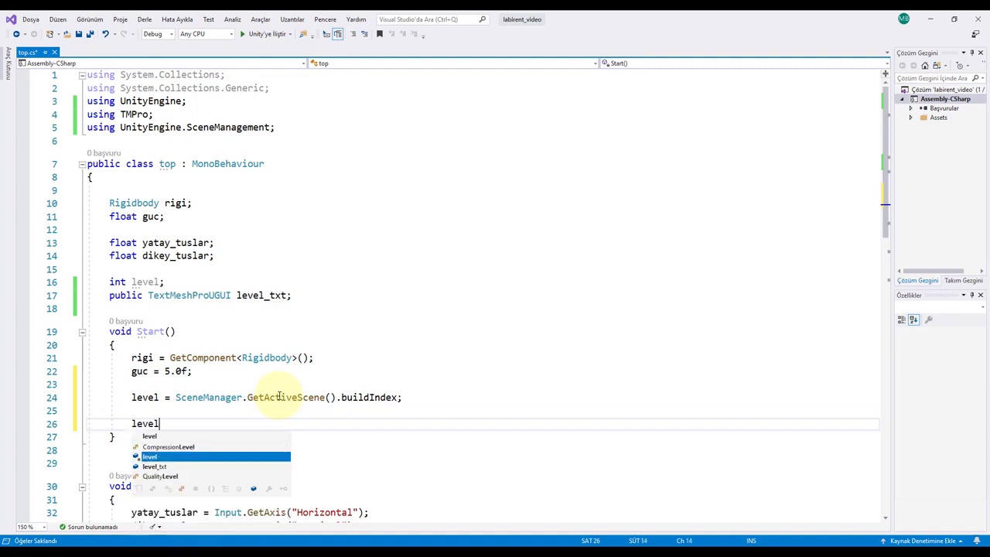
key(Down)
key(Tab)
text(.te)
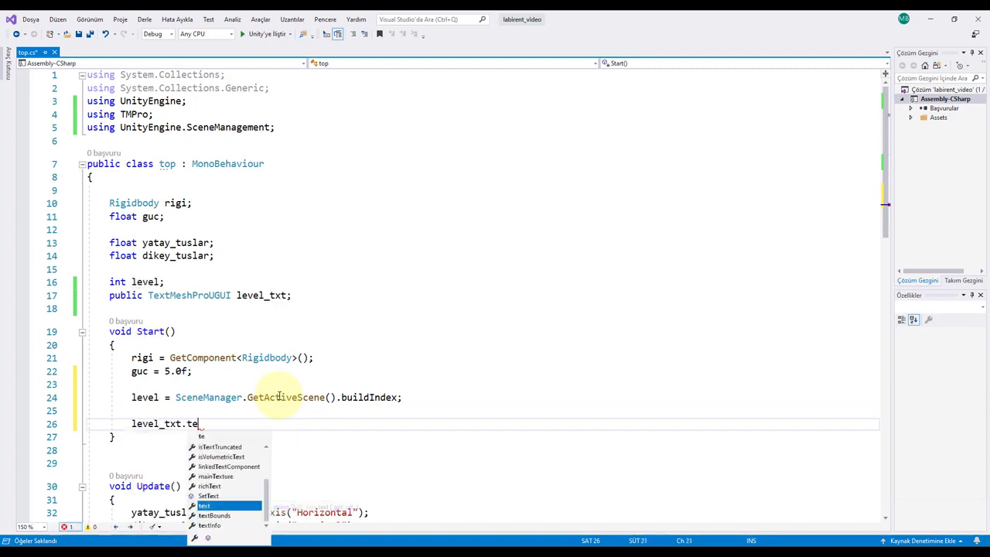
key(Tab)
key(Left)
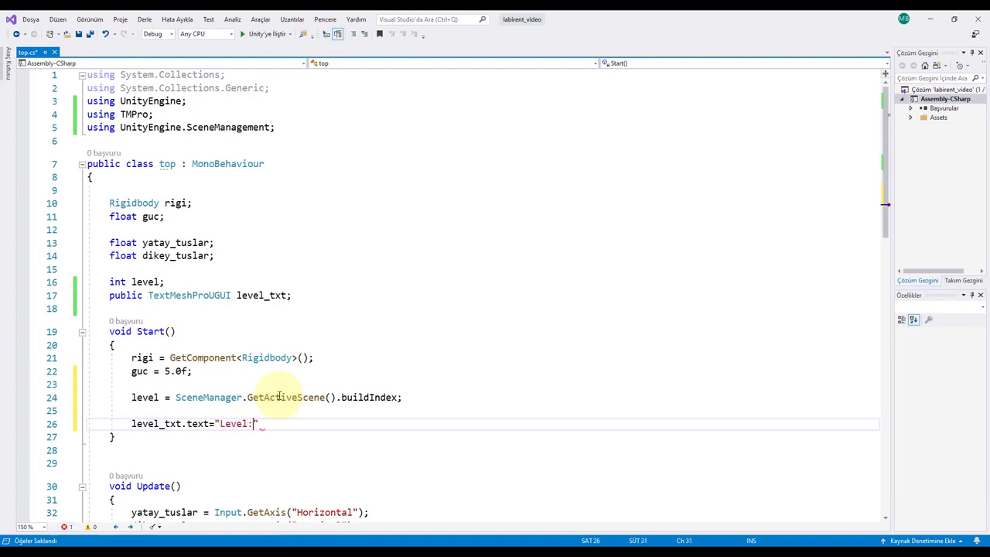
key(Right)
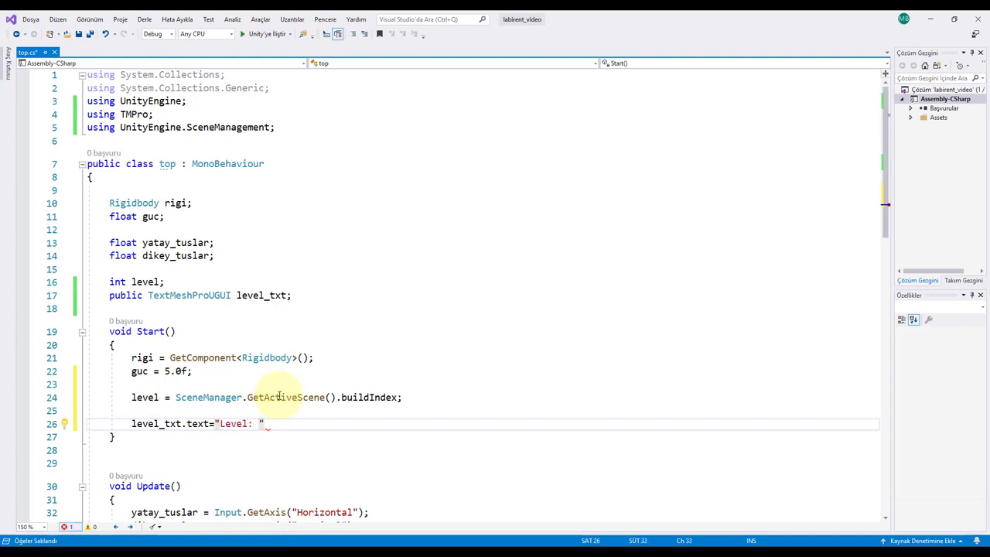
text(+ leve)
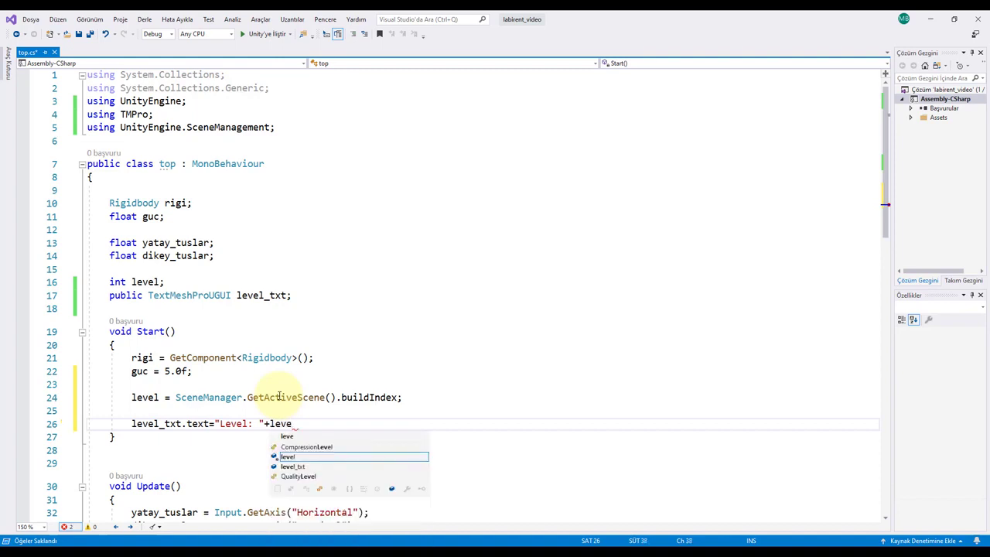
text(l;)
key(ctrl+s)
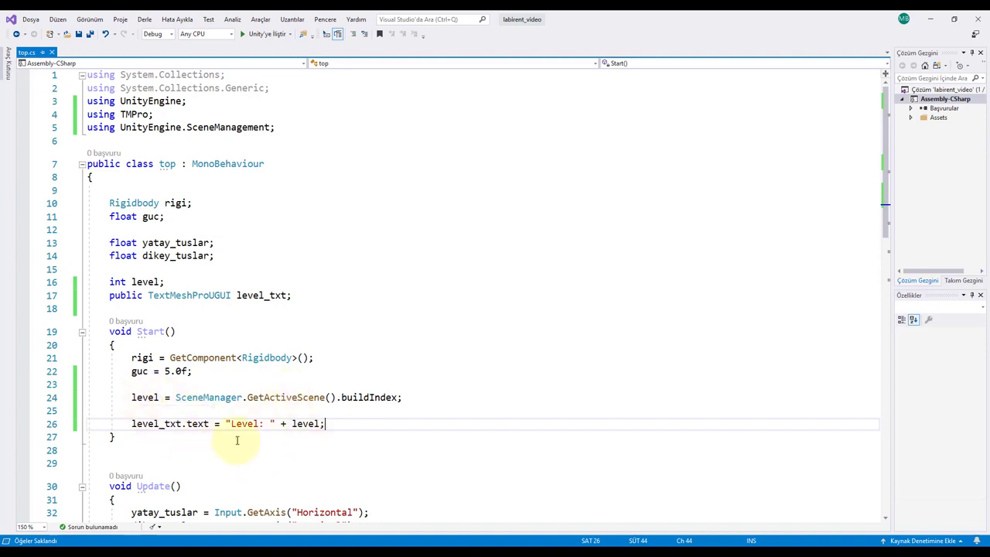
Remove the blank line between the level assignment and the label statement.
drag(264, 423, 236, 425)
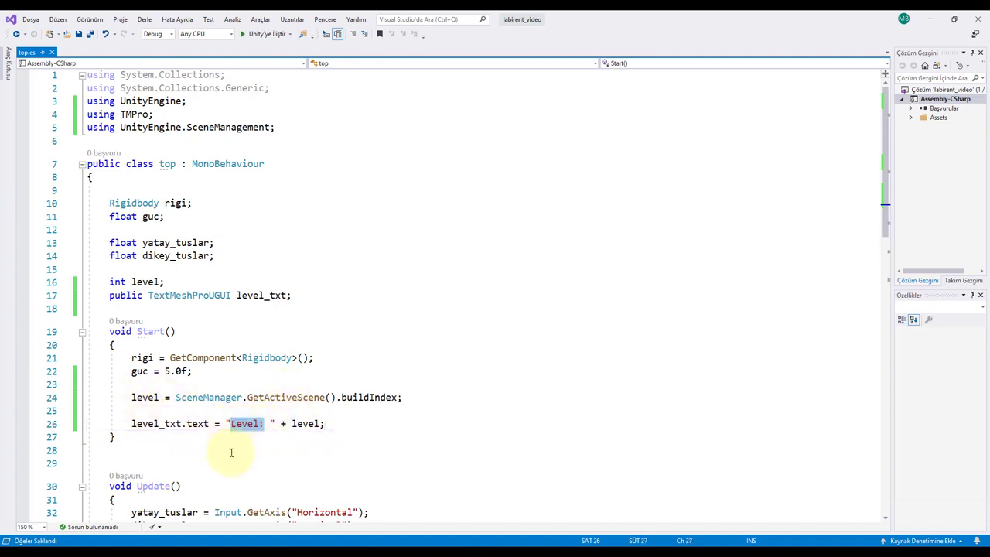
click(262, 450)
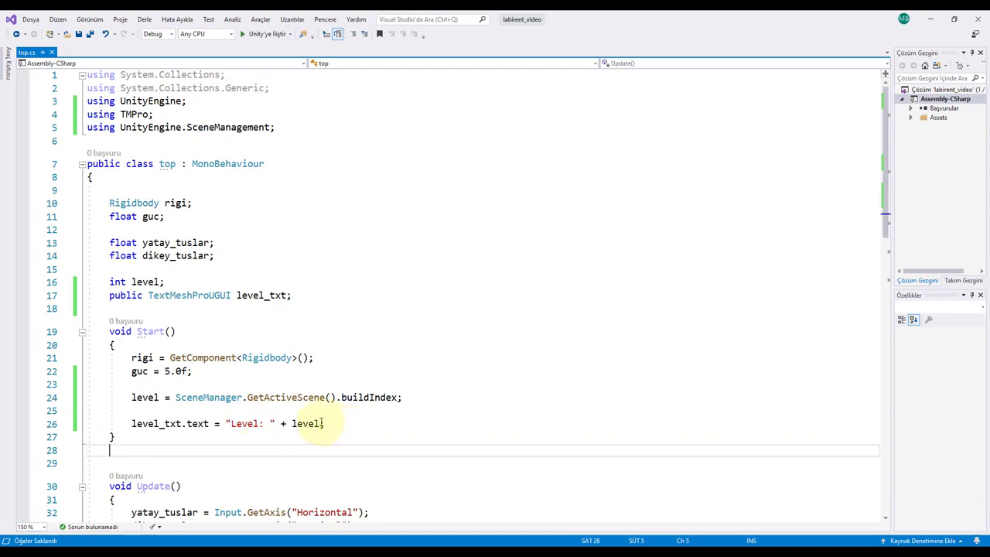
click(322, 424)
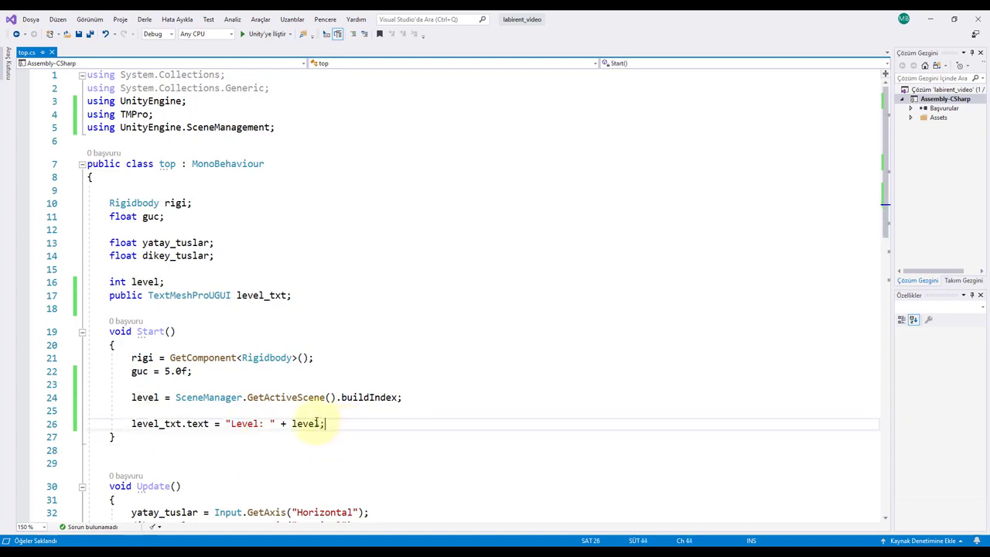
key(Left)
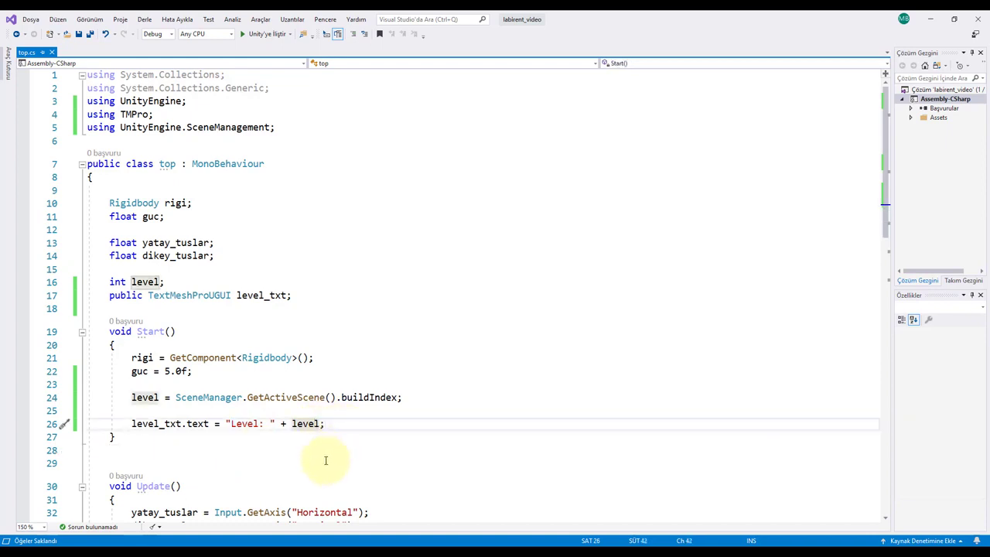
click(89, 411)
key(BackSpace)
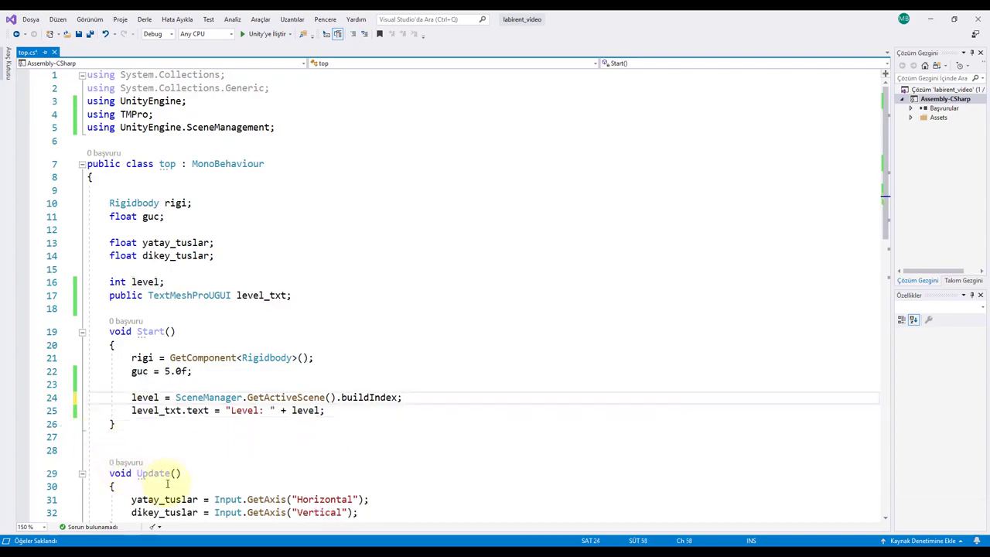
key(alt+Tab)
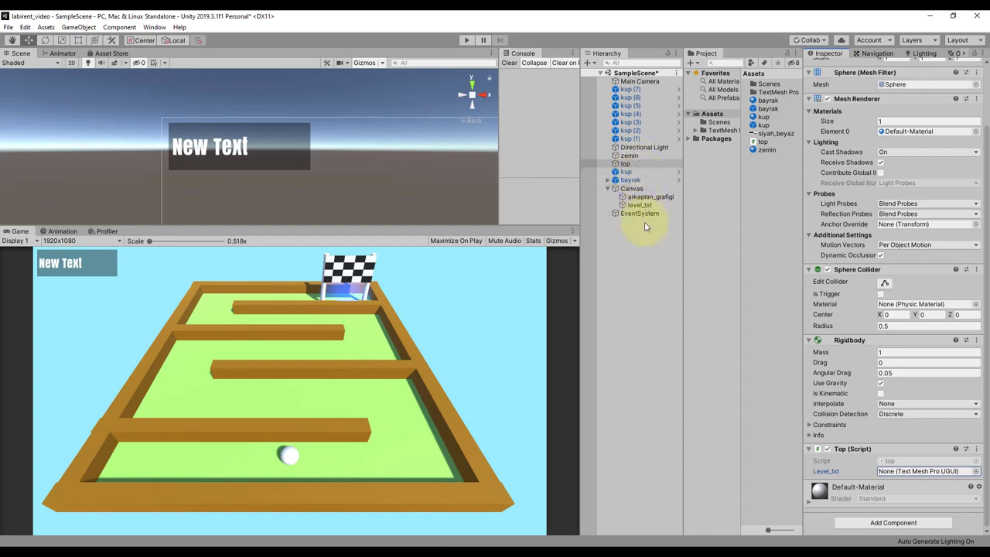
Assign level_txt to the ball's Level_txt field and test-play to confirm 'Level: 0' appears.
click(624, 164)
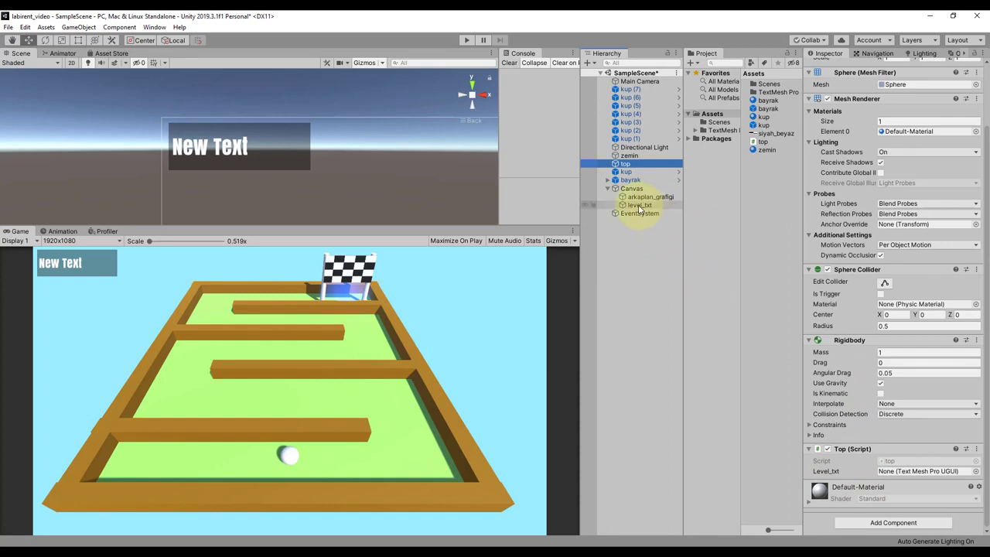
drag(638, 207, 902, 473)
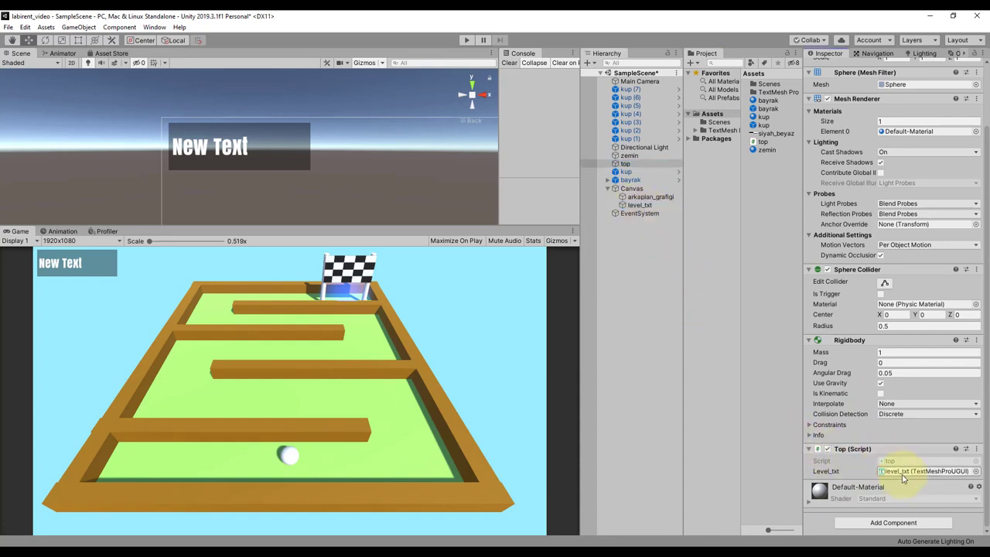
click(466, 40)
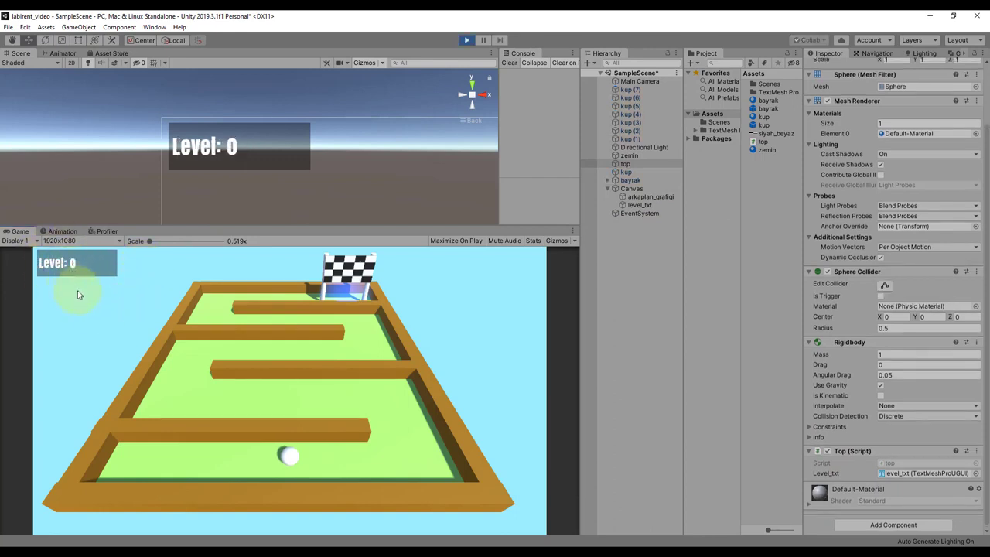
click(466, 39)
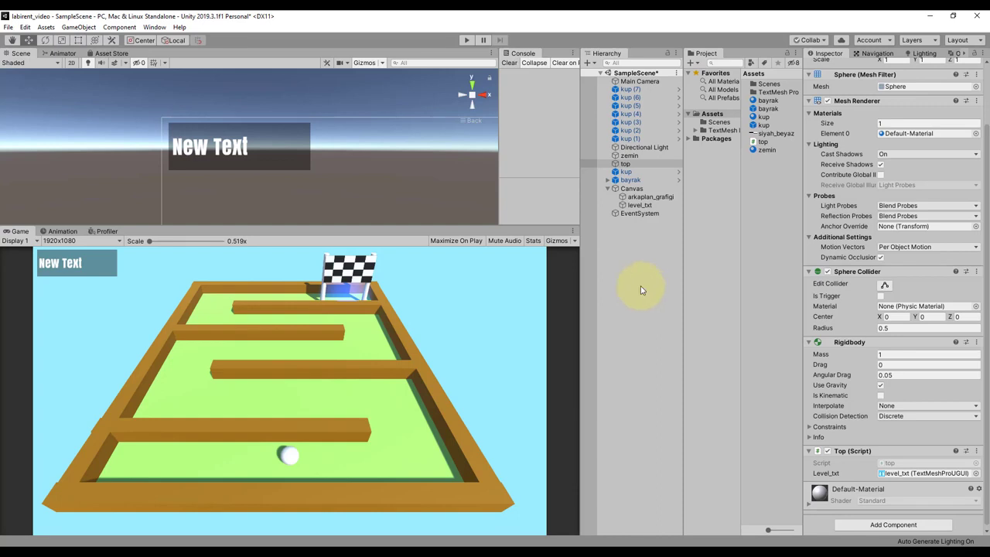
click(485, 545)
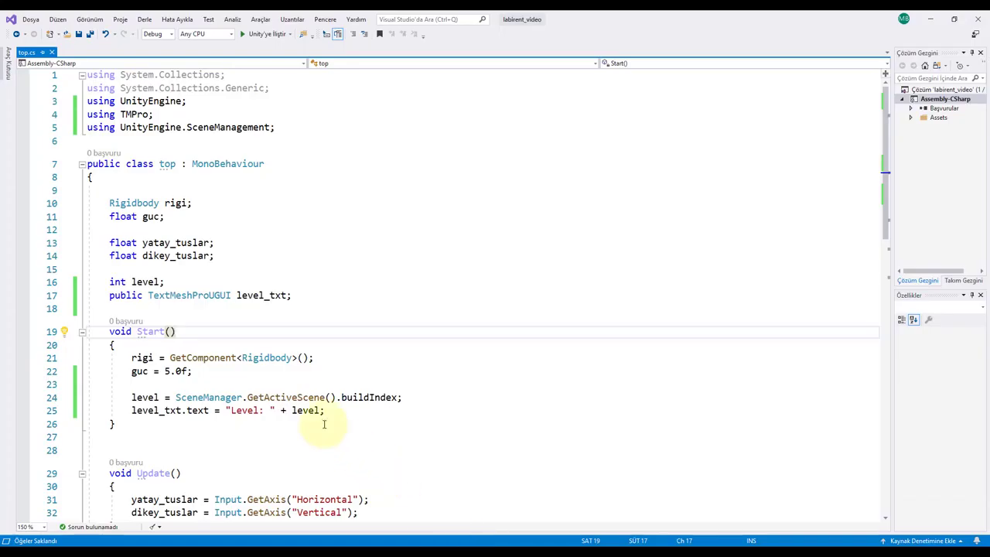
Delete the congratulations Debug.Log statement from OnTriggerEnter.
scroll(324, 423, down, 2)
click(398, 319)
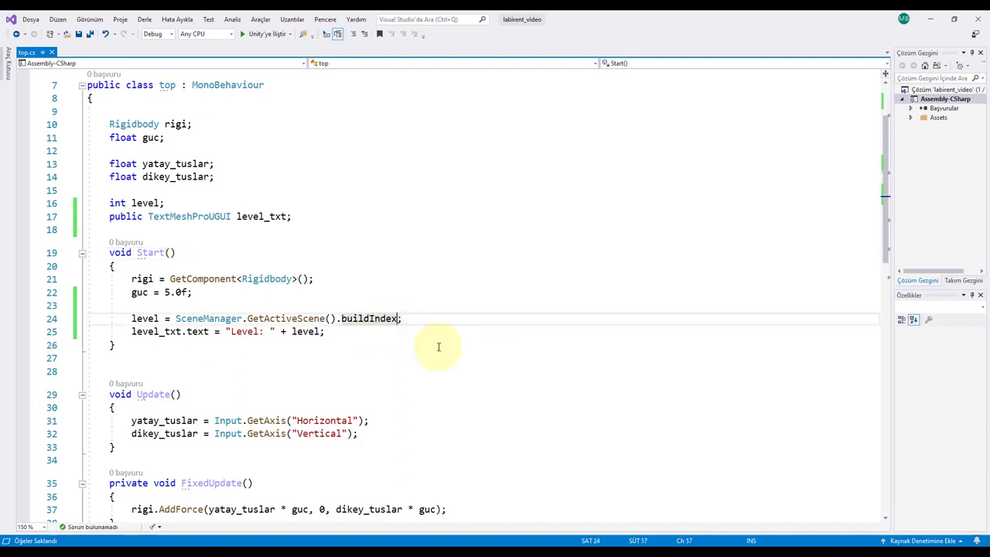
text(+)
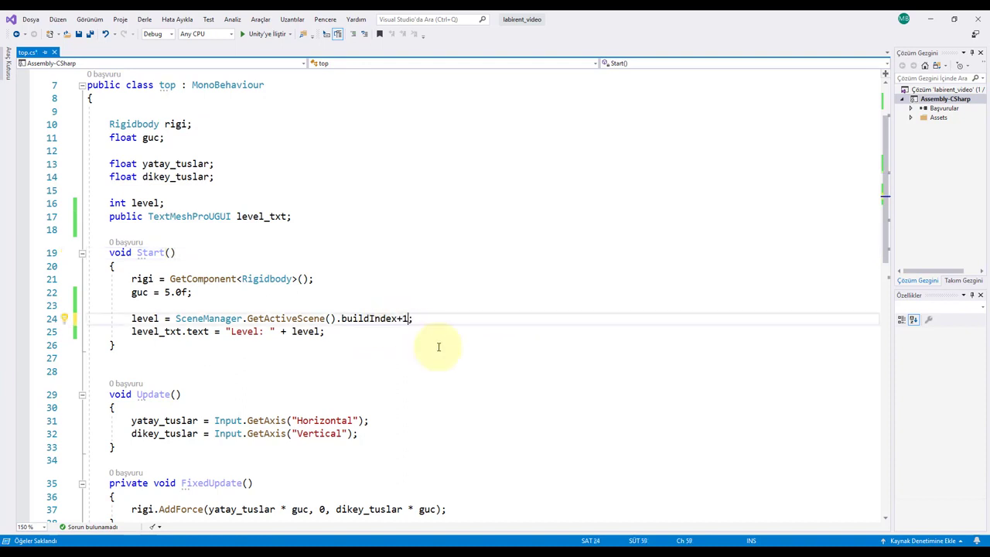
key(BackSpace)
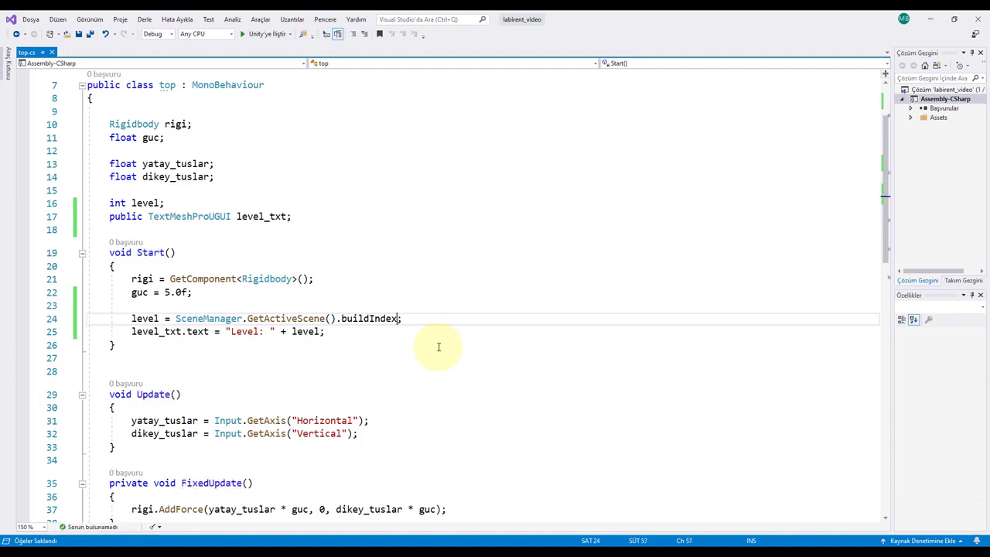
scroll(188, 361, down, 7)
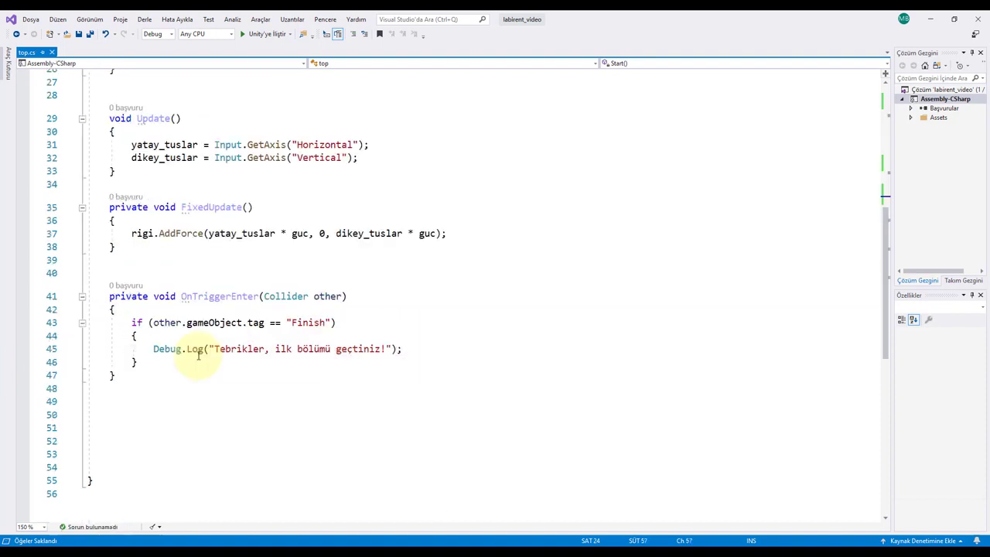
drag(167, 296, 324, 321)
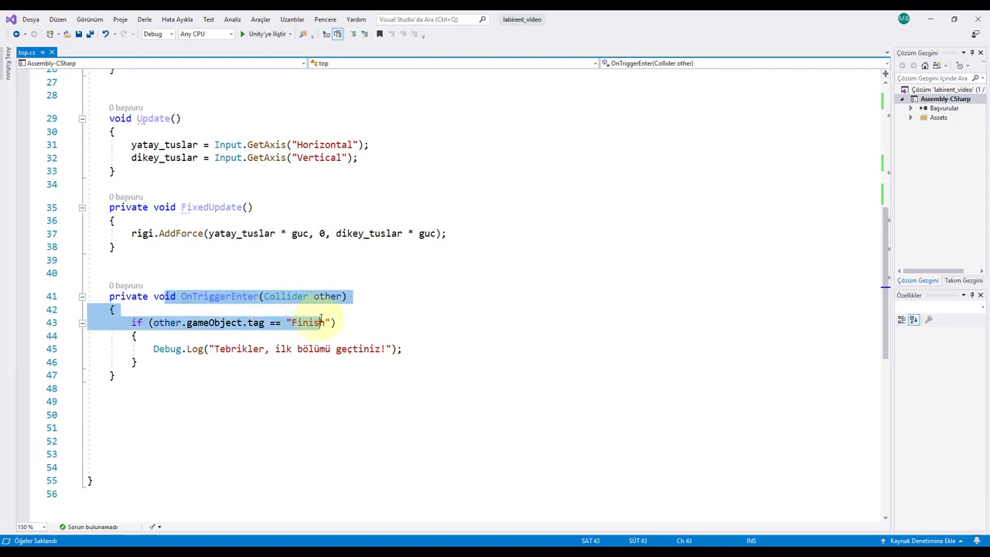
click(213, 376)
drag(209, 348, 330, 349)
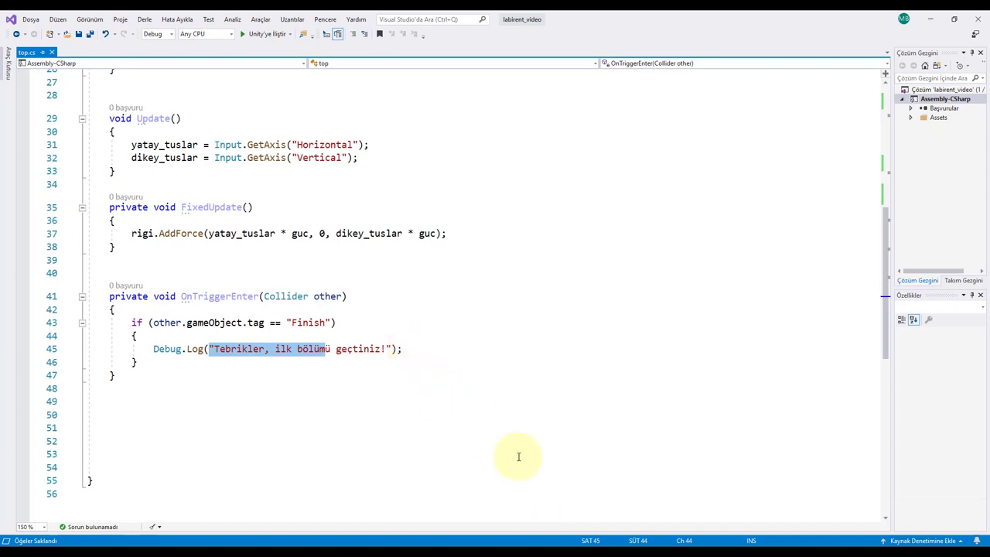
drag(402, 349, 153, 349)
key(BackSpace)
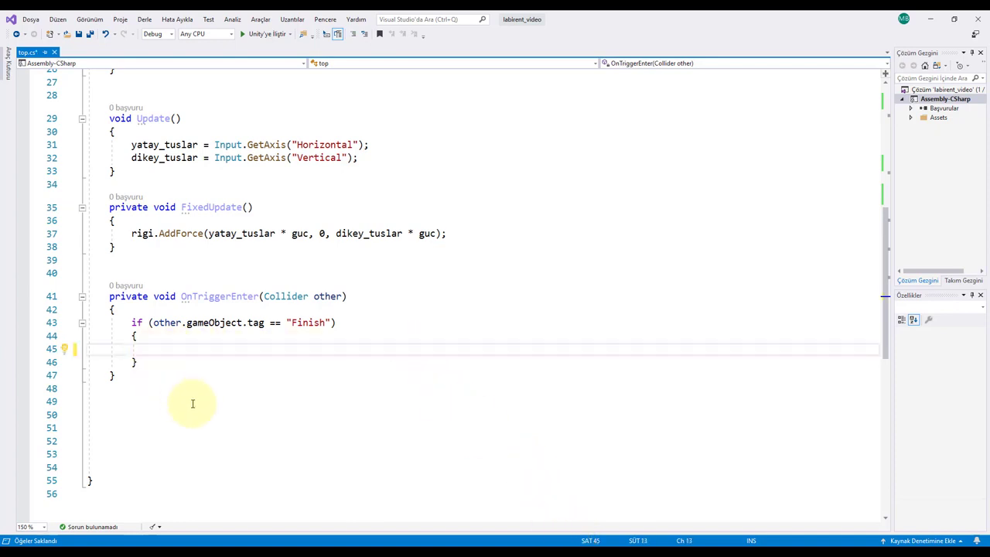
Store buildIndex + 1 in int sonraki_sahne and call SceneManager.LoadScene(sonraki_sahne).
text(int sonraki)
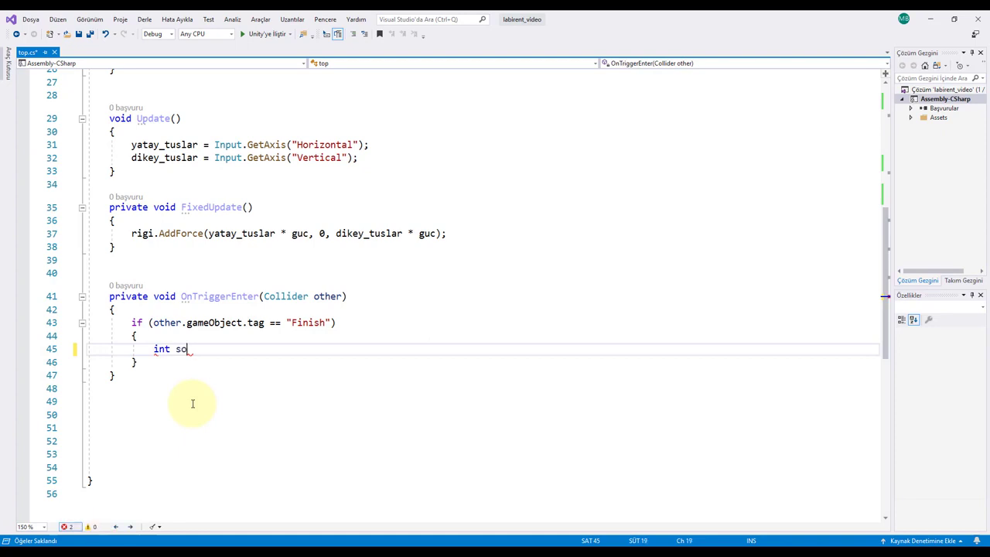
text(_sahne=)
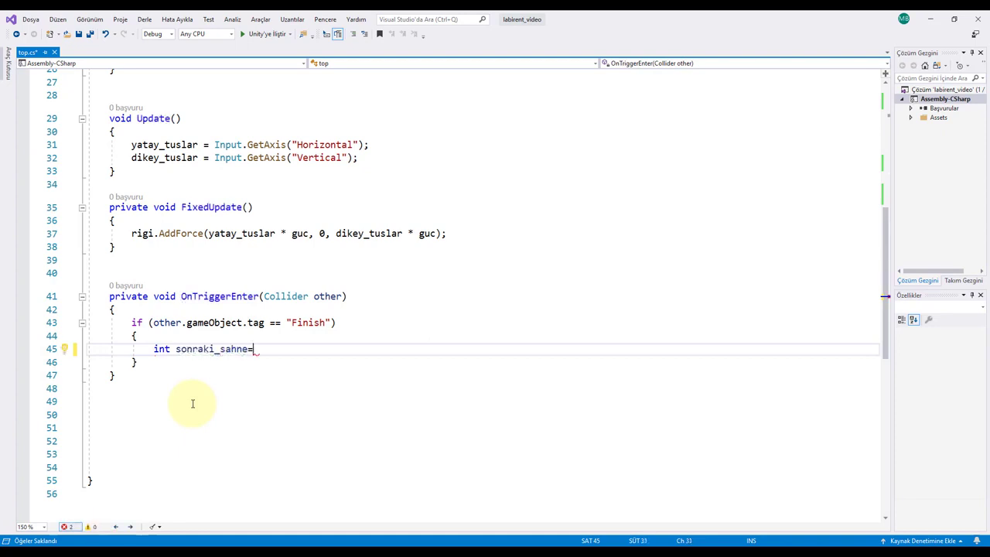
text(SceneManager.Get)
key(Tab)
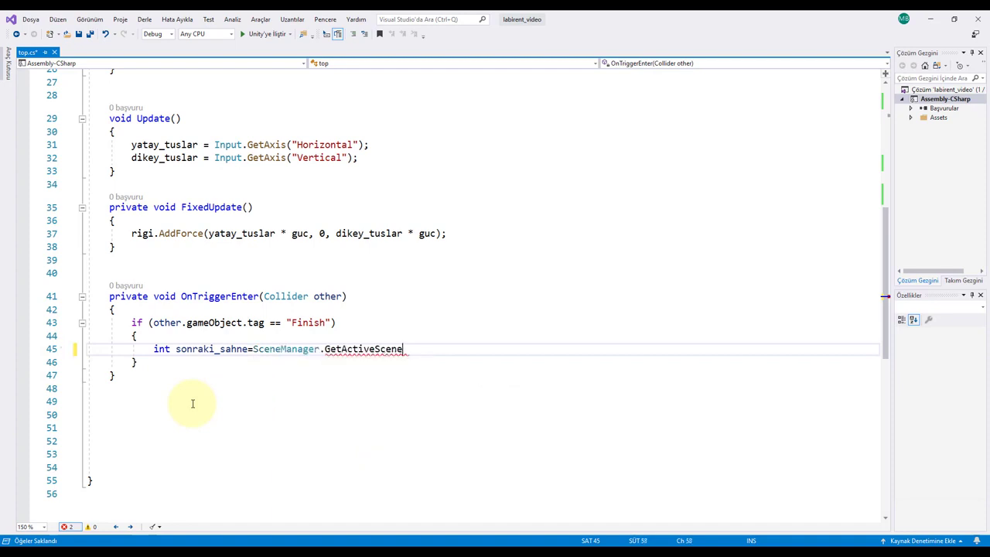
text(().bu)
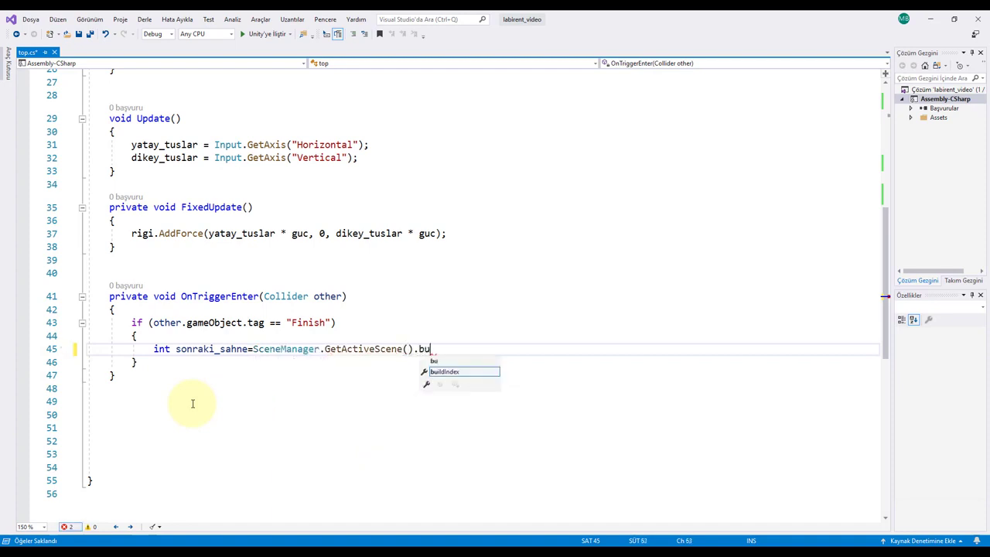
key(Tab)
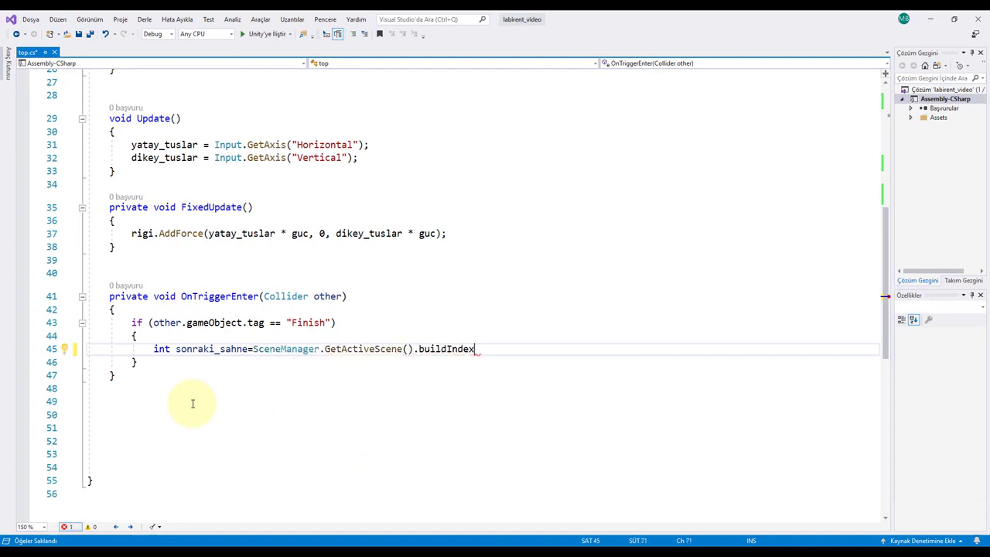
text( + 1;)
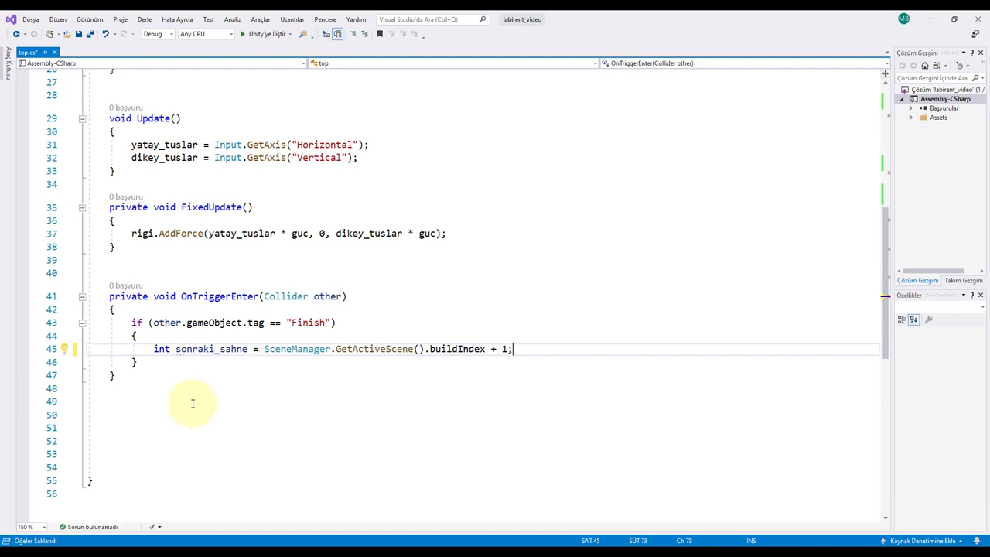
key(Return)
text(sc)
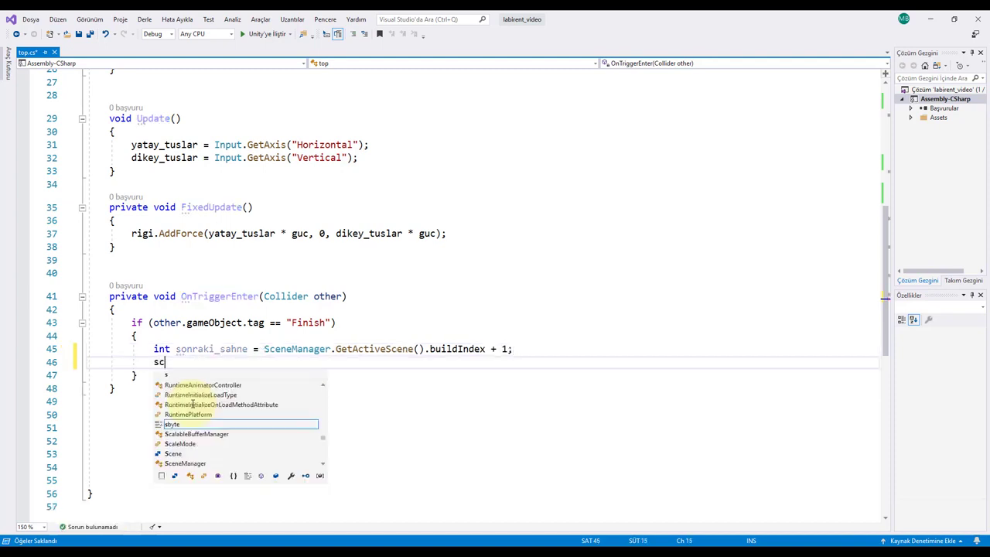
text(e.Lo)
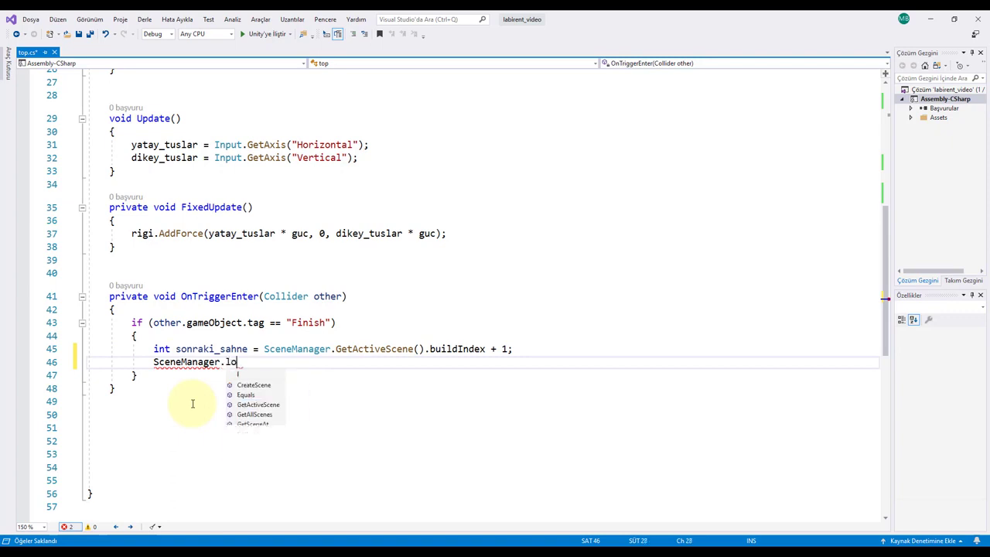
text(a)
key(Tab)
text(()
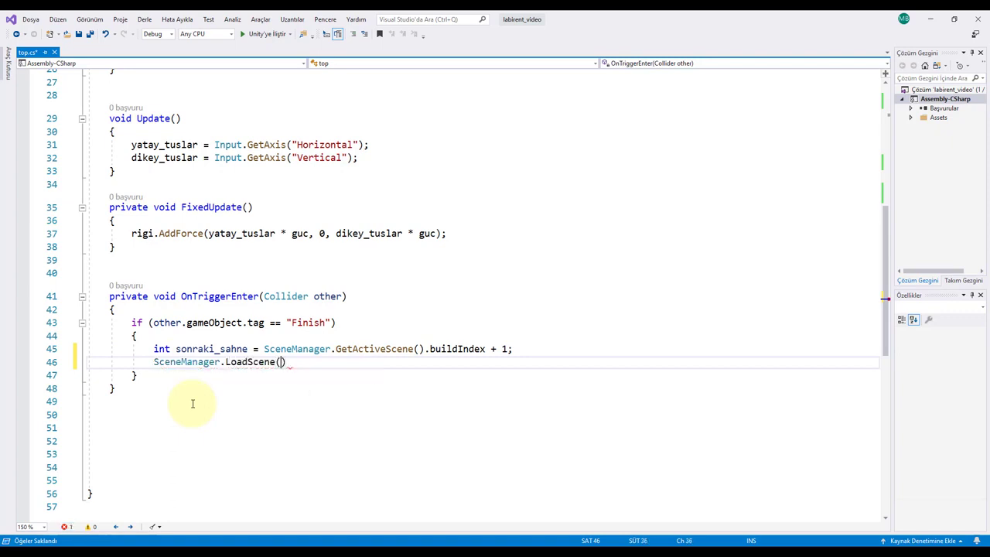
text(sonraki_sahne);)
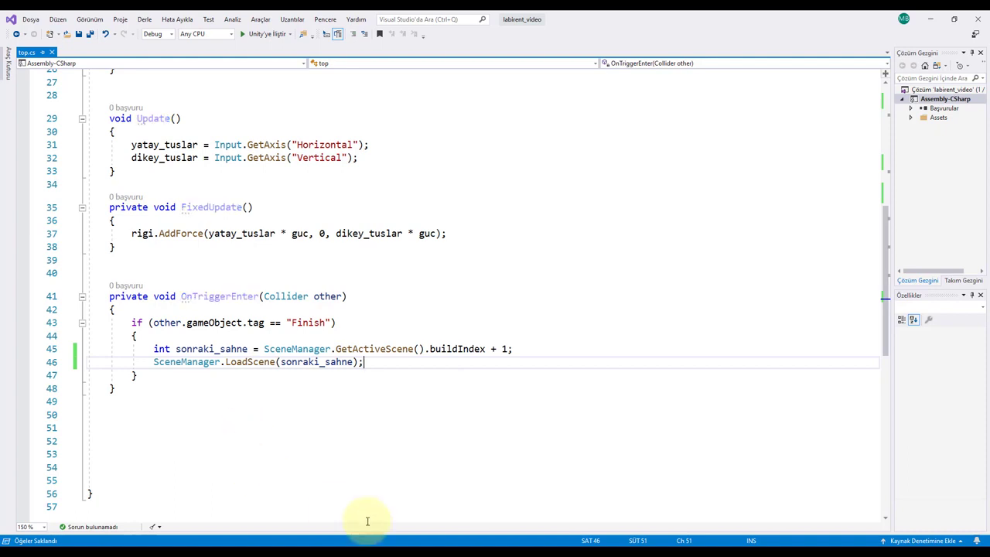
click(454, 542)
Open the Assets > Scenes folder and select the SampleScene asset.
click(649, 301)
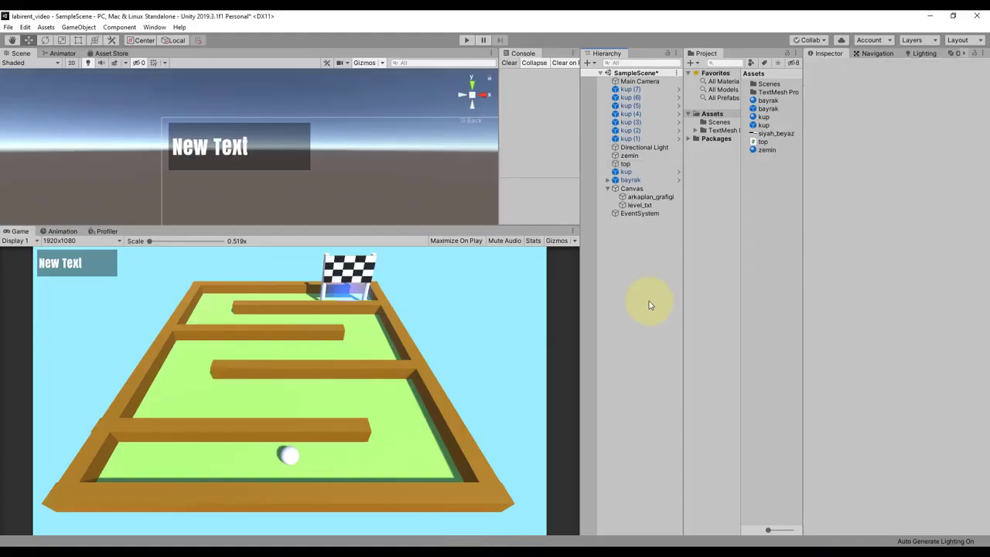
click(8, 27)
click(677, 272)
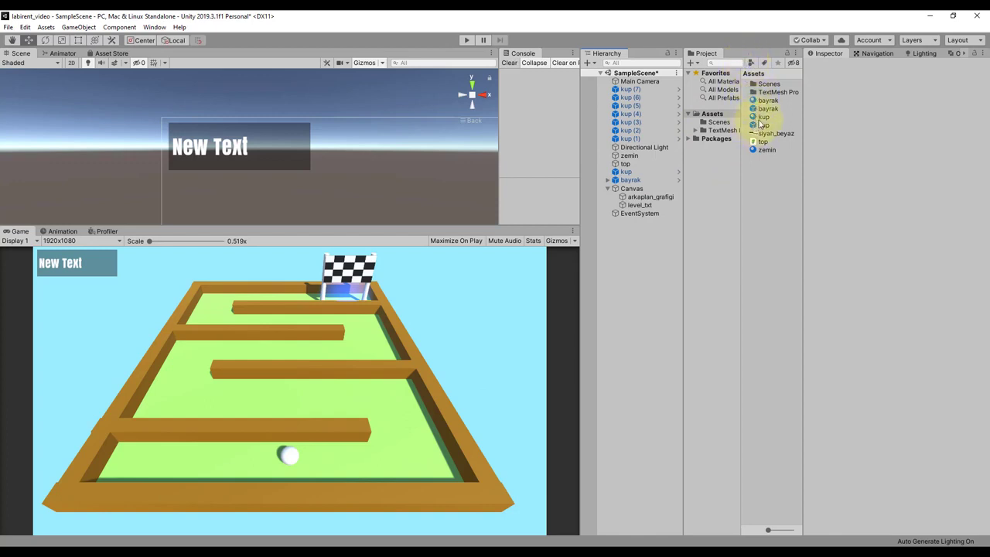
double_click(768, 84)
click(756, 133)
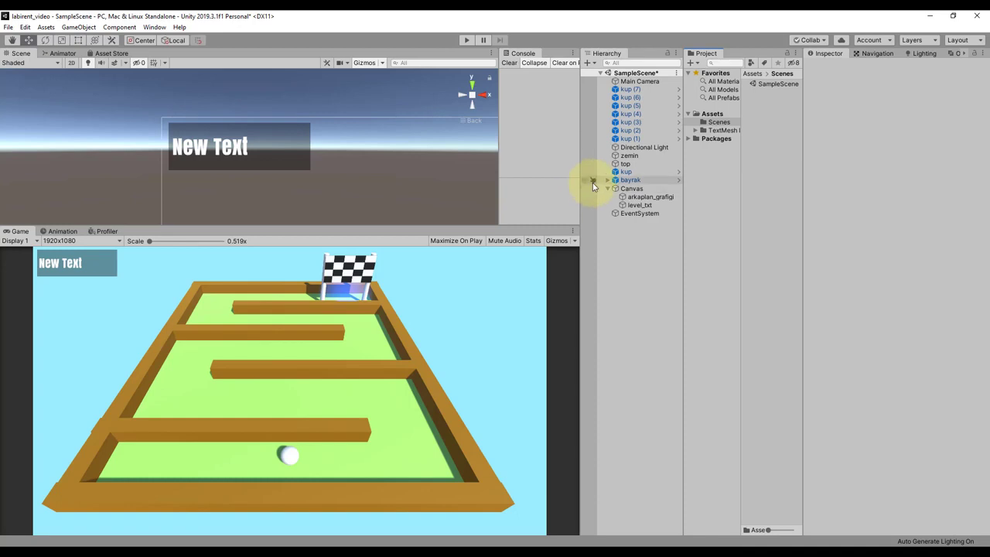
click(781, 85)
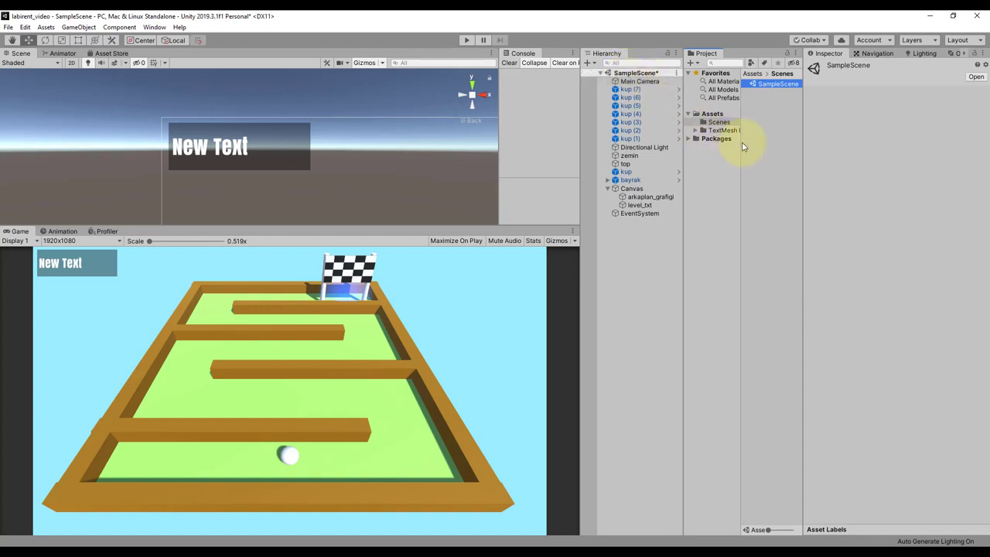
click(566, 133)
drag(566, 133, 532, 133)
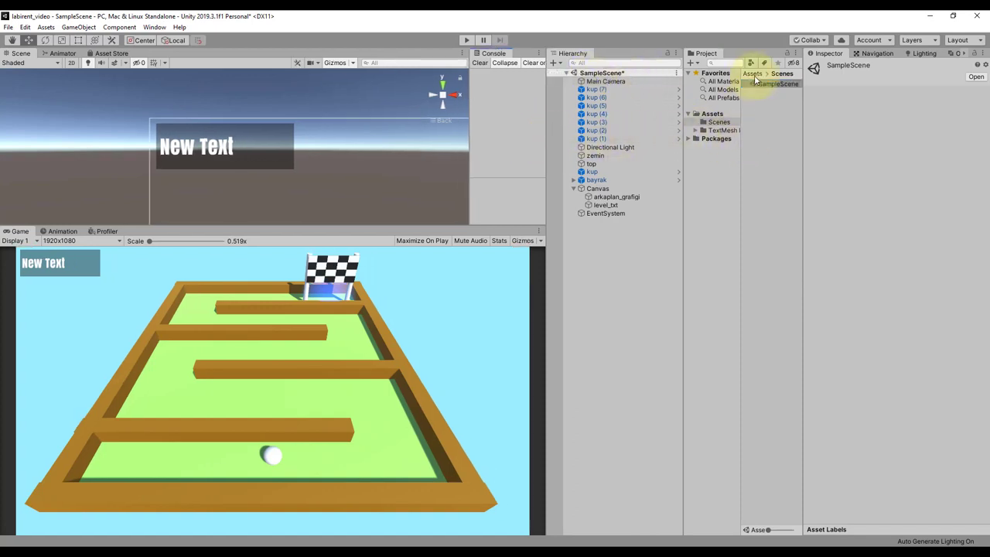
Rename SampleScene to level_1 and reload the scene.
right_click(761, 87)
click(782, 138)
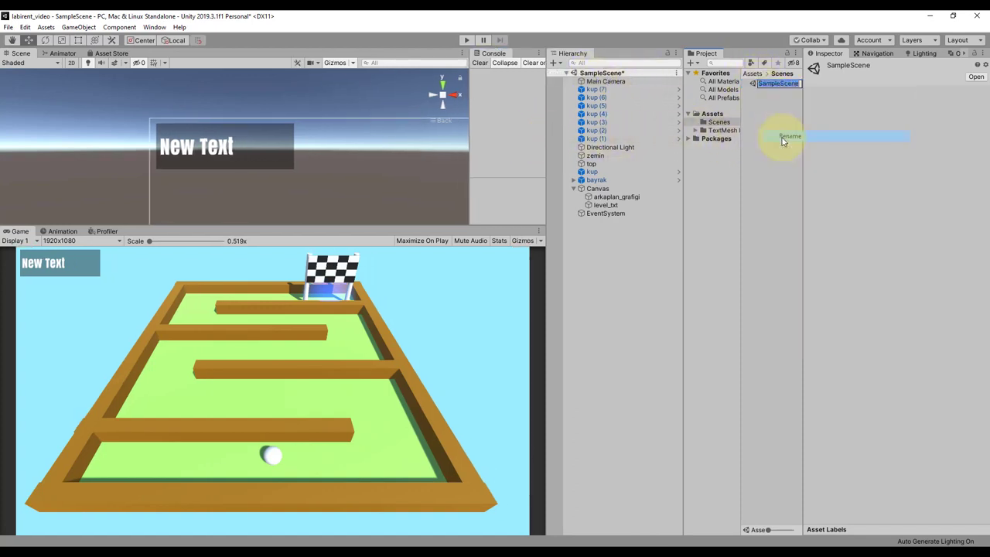
text(level_1)
key(Return)
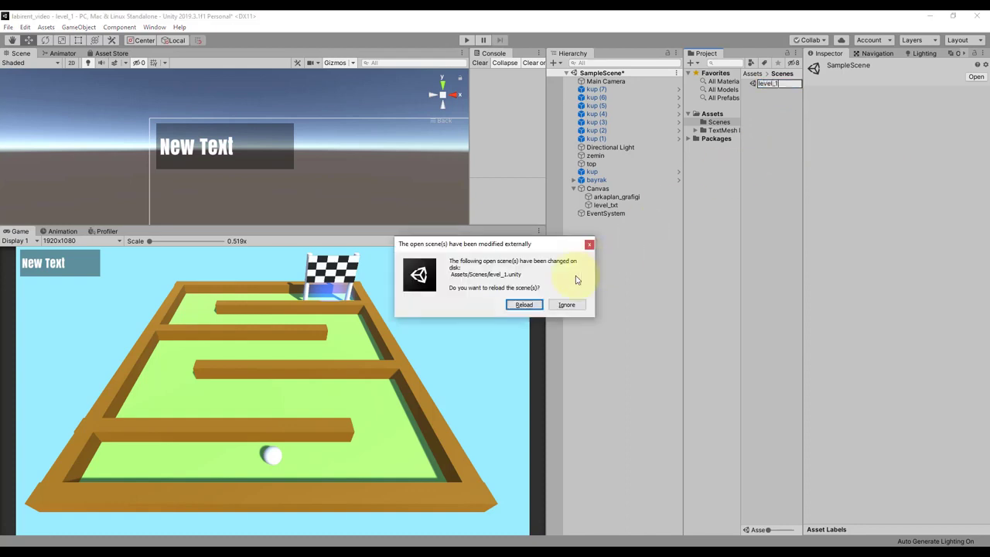
click(532, 308)
click(765, 84)
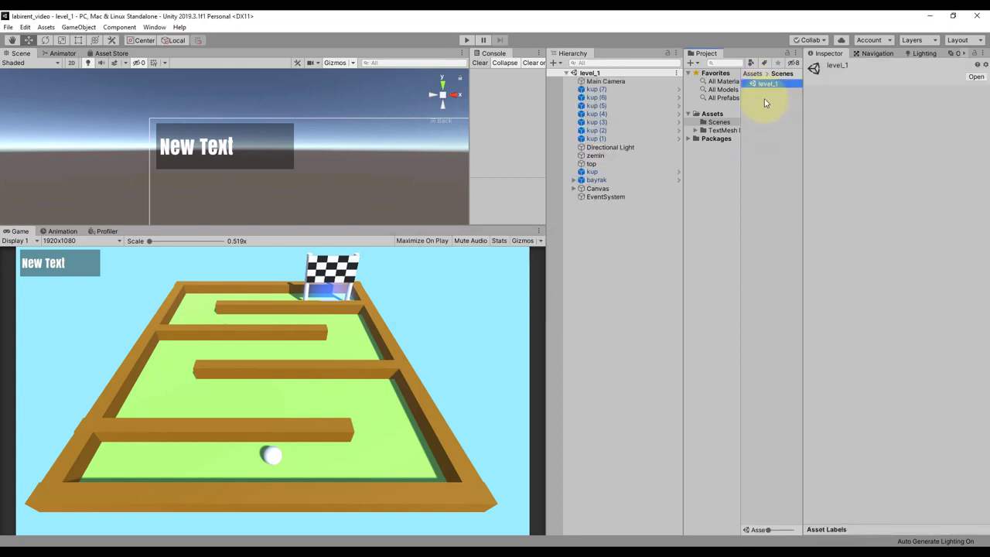
Duplicate level_1 as level_2, open level_2, and view the maze from the top.
key(ctrl+d)
click(767, 116)
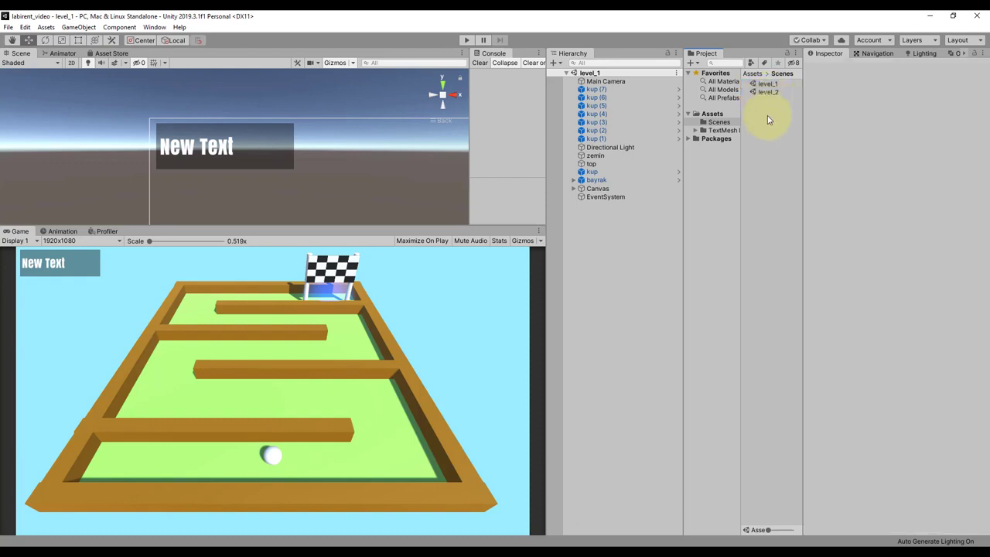
click(768, 93)
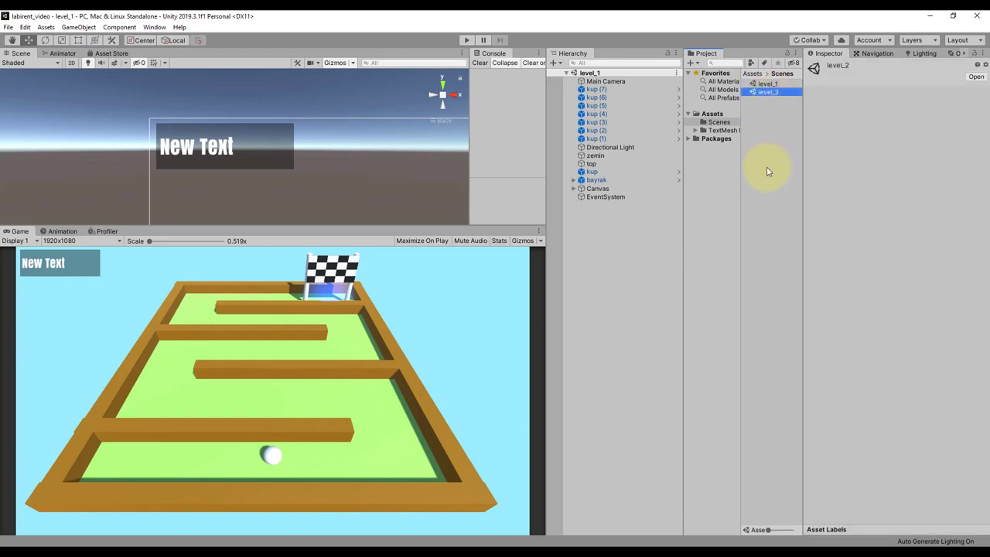
click(768, 172)
click(768, 93)
double_click(769, 94)
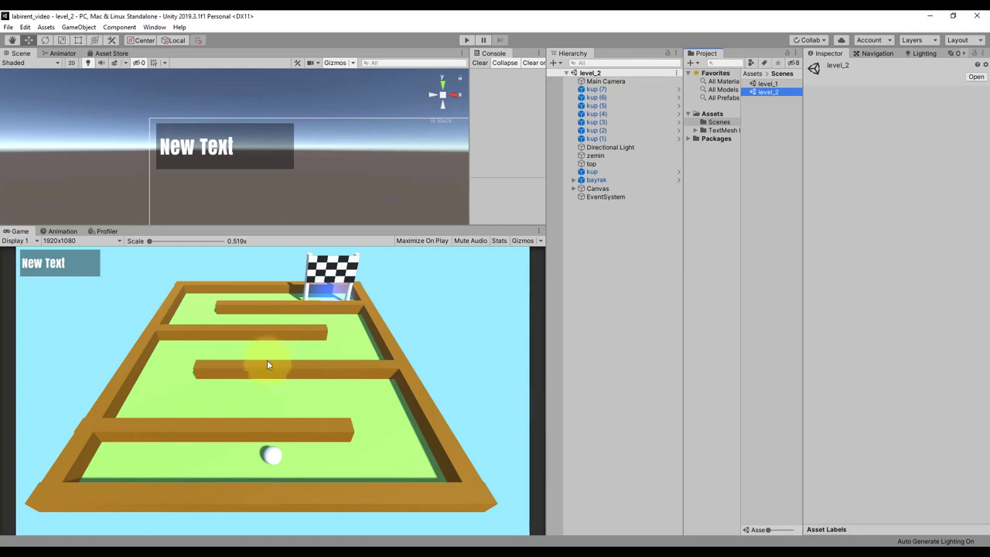
click(442, 82)
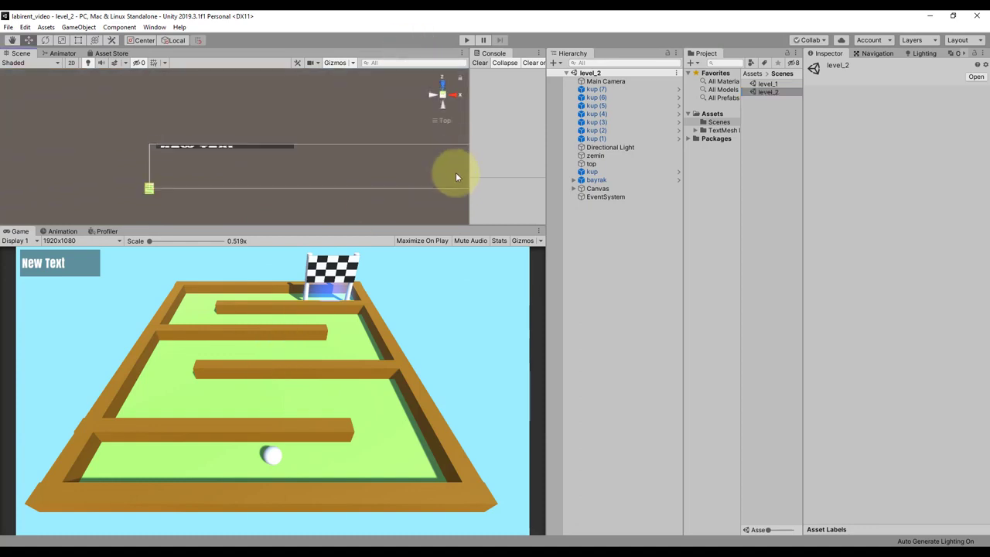
Frame the maze walls and move the finish flag to the left.
double_click(595, 138)
drag(371, 226, 371, 348)
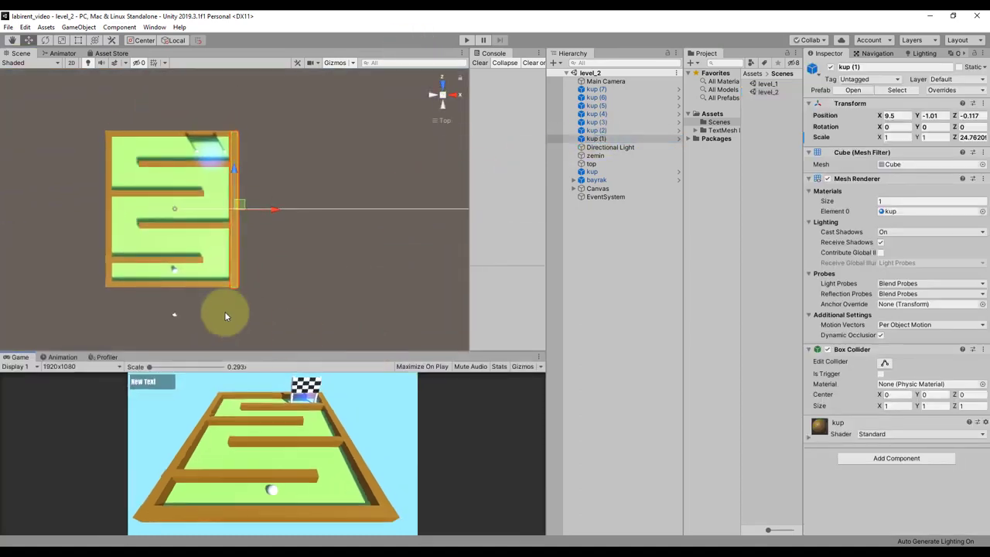
key(f)
mouse_move(175, 122)
mouse_down()
mouse_move(92, 137)
mouse_move(31, 87)
mouse_up()
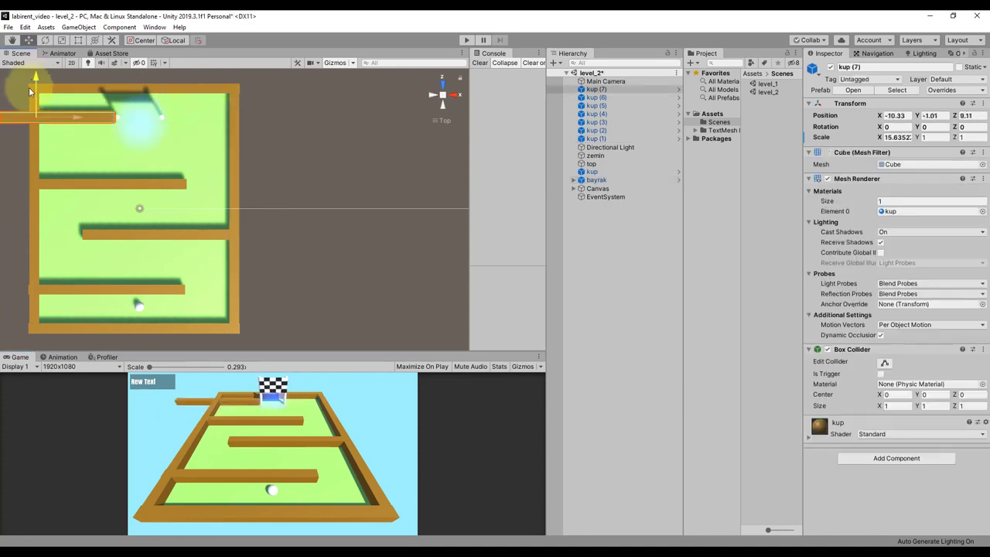
Resize the top-left kup (7) wall and duplicate it as a shortened kup (8).
scroll(46, 93, down, 2)
click(78, 40)
mouse_move(38, 145)
mouse_down()
mouse_move(92, 145)
mouse_move(121, 126)
mouse_move(251, 137)
mouse_up()
key(ctrl+d)
key(w)
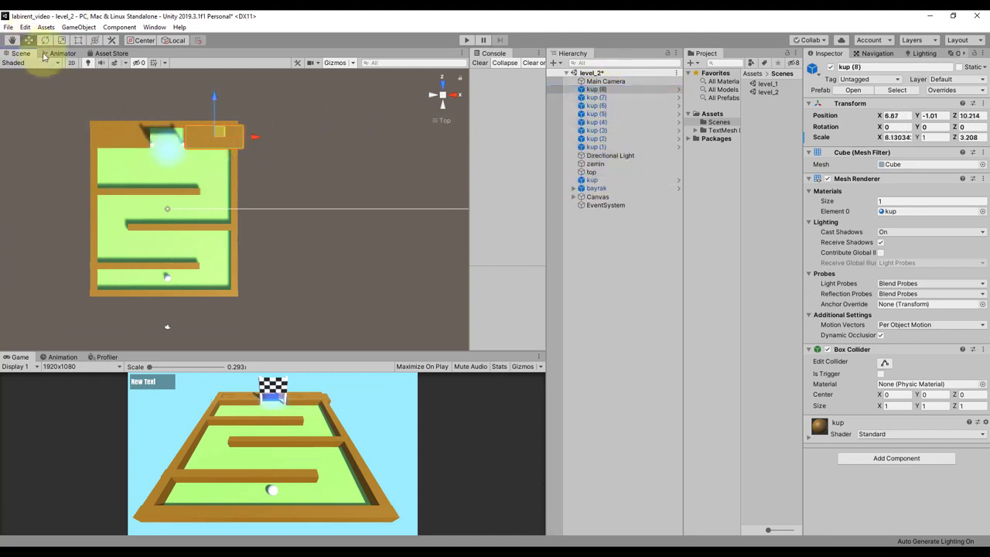
click(78, 40)
drag(241, 137, 233, 171)
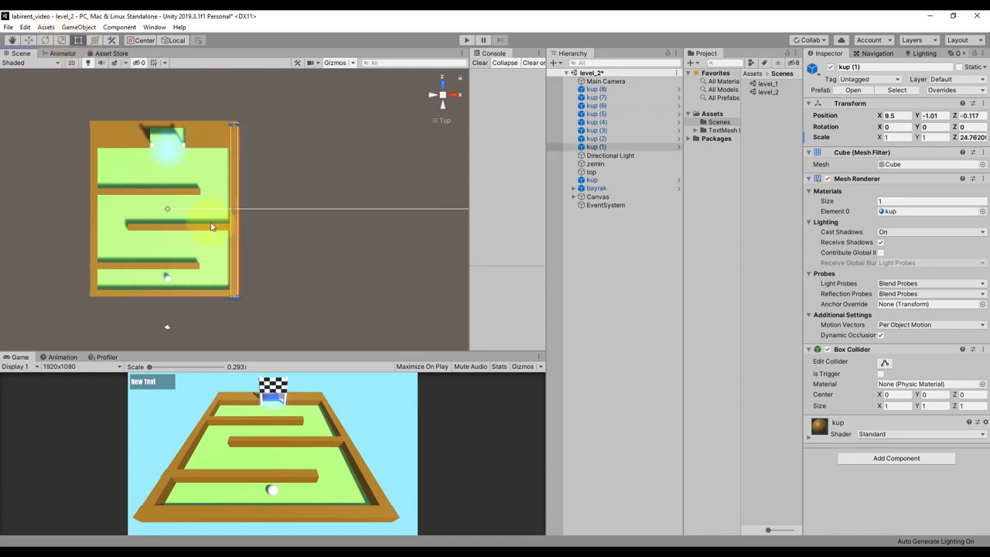
Shorten the lower kup (4) wall and place its duplicate kup (9) on the right.
click(178, 265)
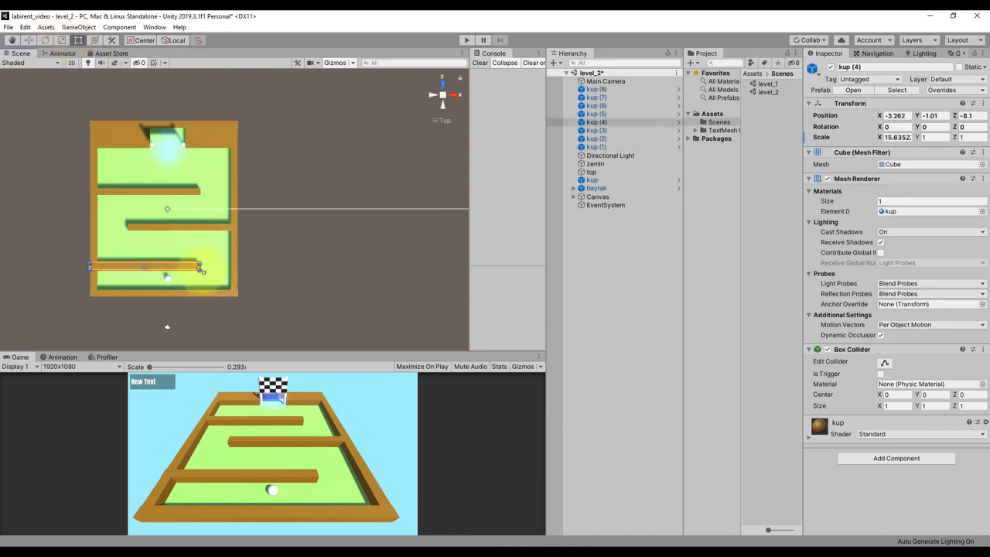
drag(198, 266, 154, 270)
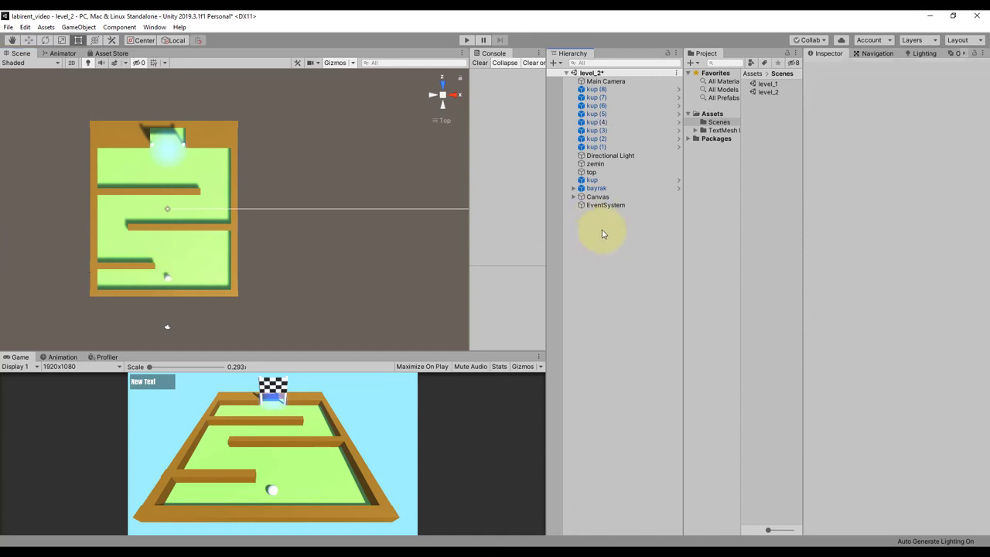
key(ctrl+d)
click(29, 40)
drag(166, 272, 246, 274)
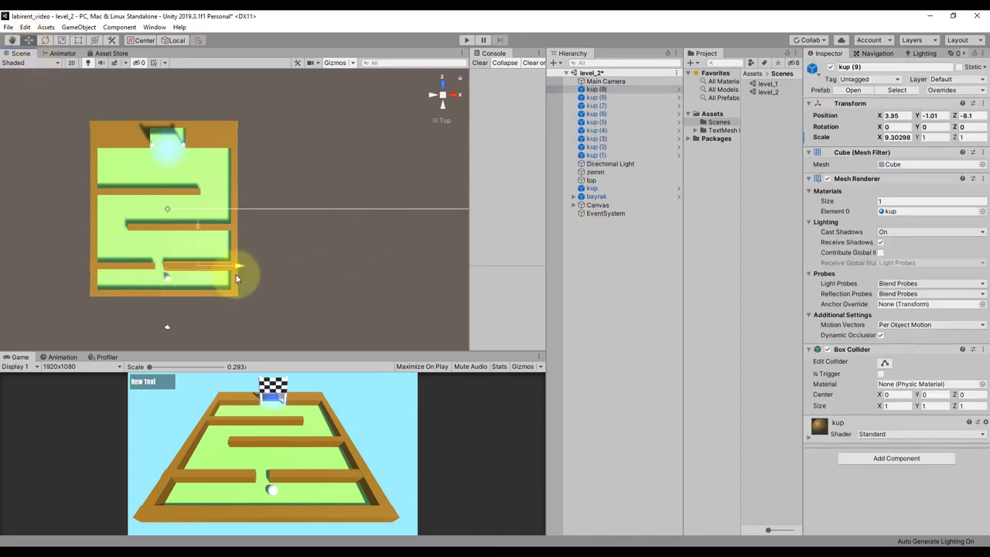
click(79, 40)
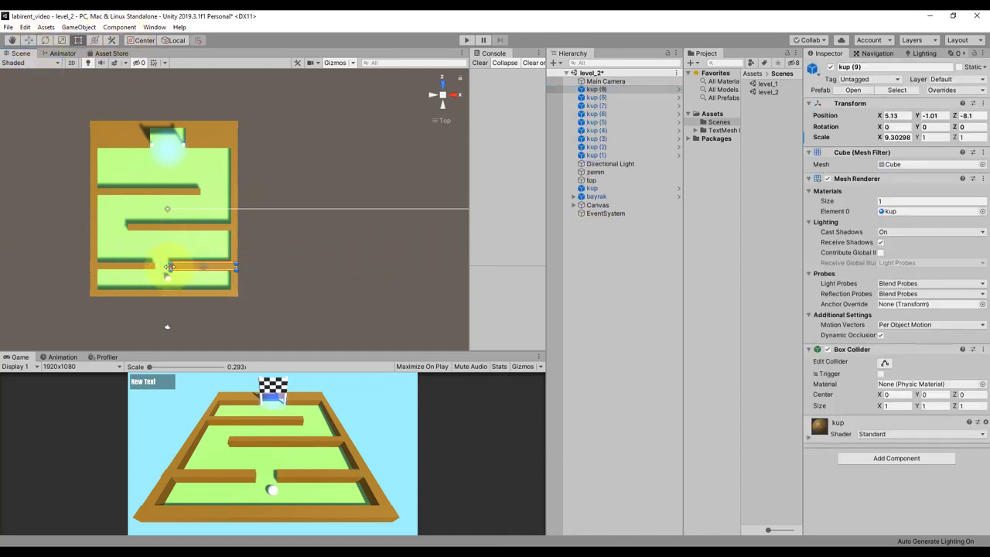
click(166, 274)
drag(157, 266, 150, 266)
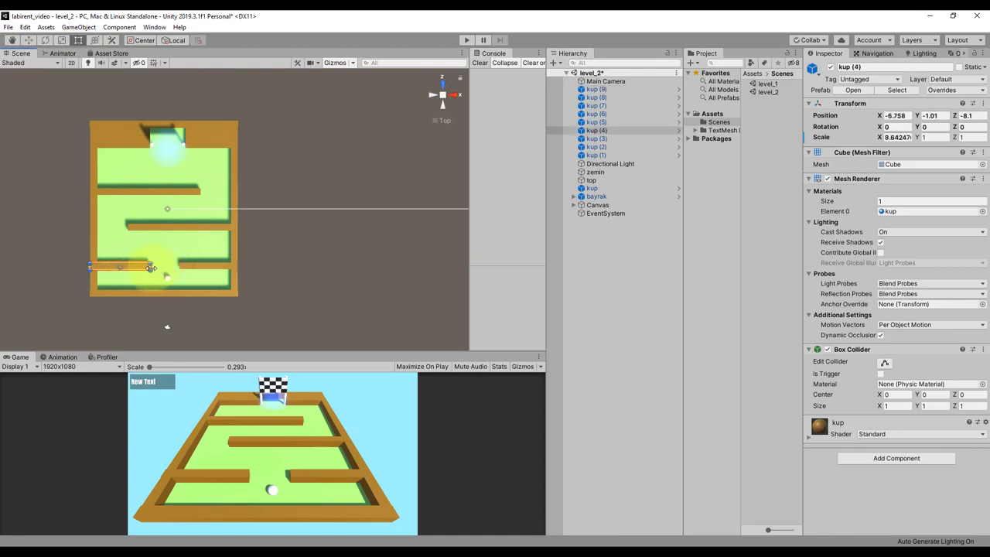
Move kup (6) up and shorten it to scale 9.38; reposition kup (5) to X 1.82.
click(154, 190)
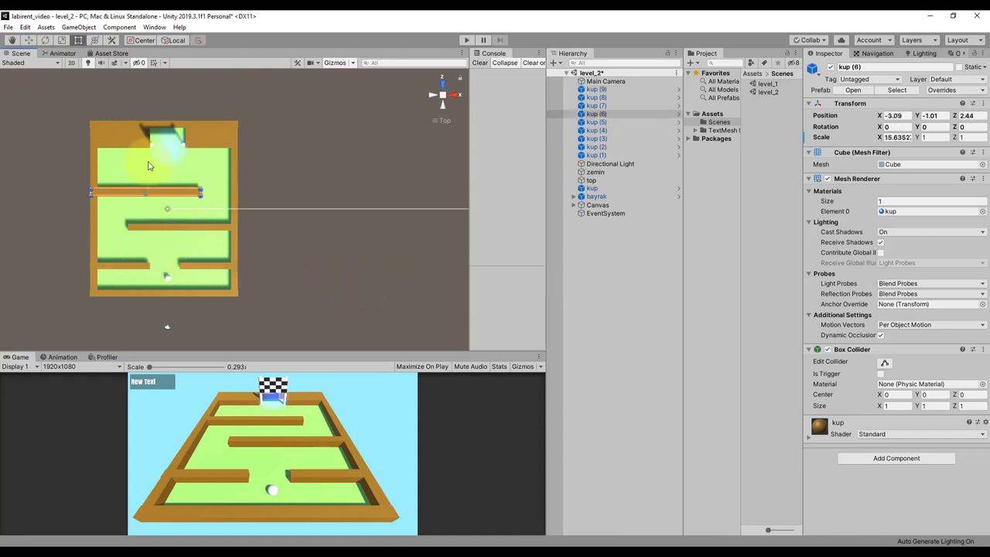
key(w)
drag(150, 147, 150, 137)
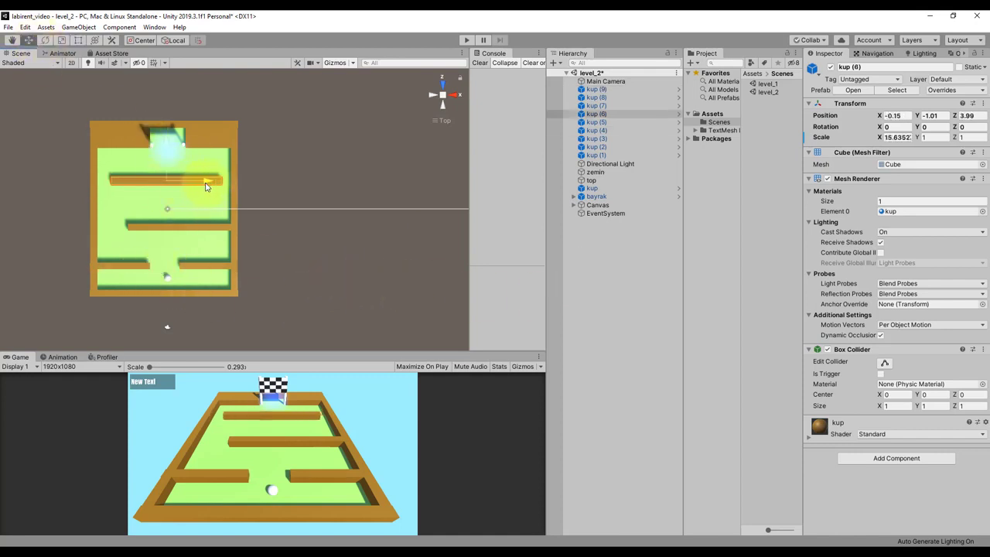
click(78, 40)
drag(90, 180, 131, 181)
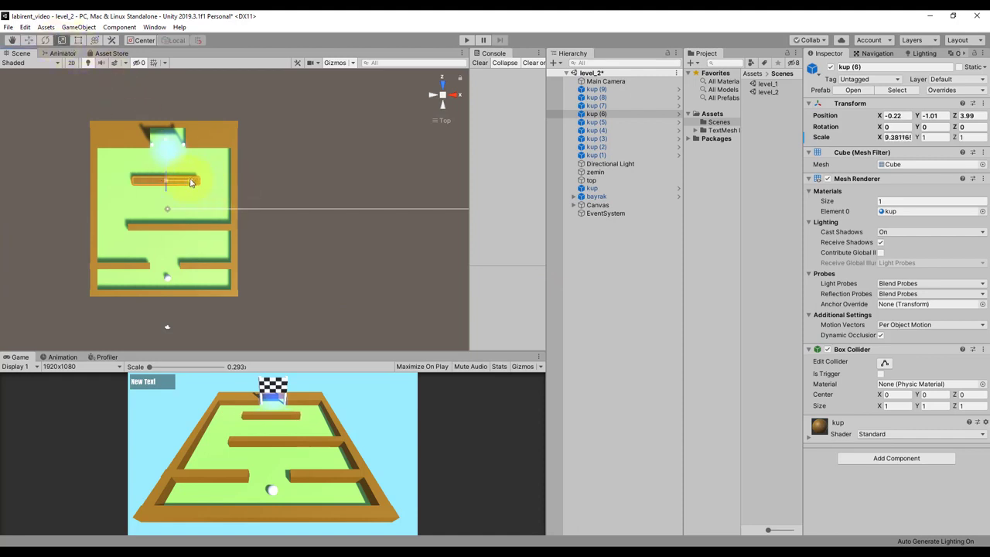
click(185, 229)
mouse_move(236, 227)
alt+mouse_down()
mouse_move(194, 232)
mouse_move(234, 235)
mouse_move(203, 229)
mouse_move(214, 229)
alt+mouse_up()
click(27, 39)
key(t)
Duplicate the kup (5) wall as kup (10), rotate it 90°, shorten it and reposition it.
scroll(214, 228, up, 3)
scroll(214, 228, up, 2)
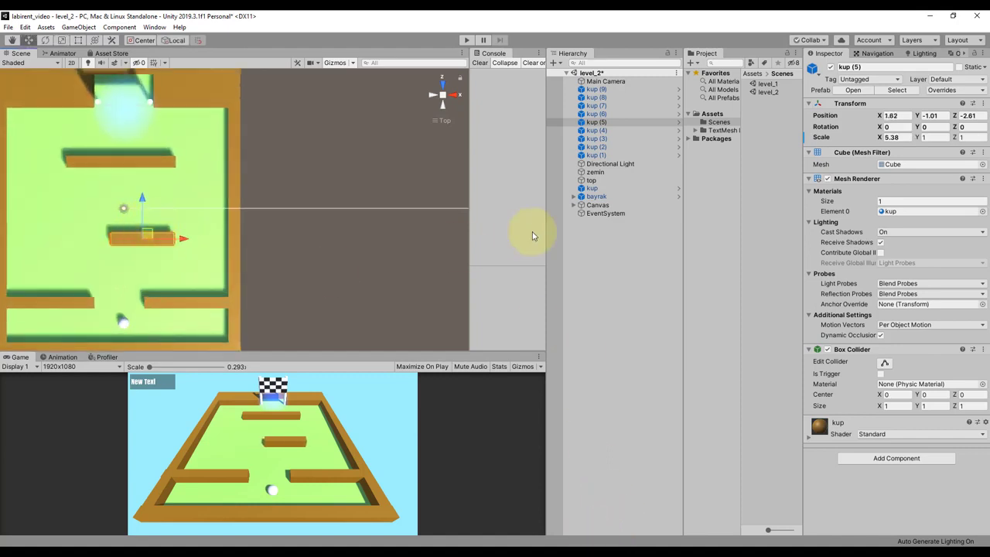
key(ctrl+d)
drag(141, 205, 141, 178)
key(e)
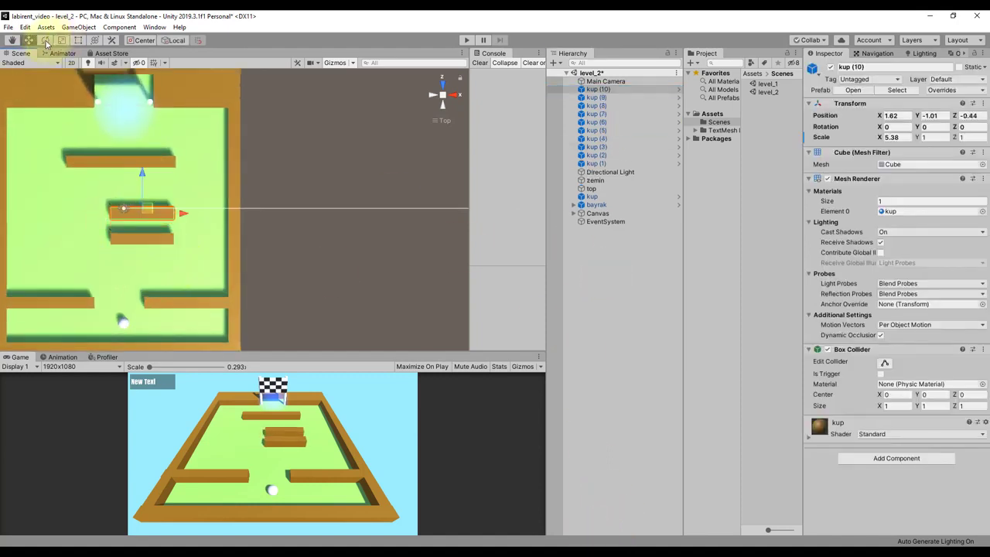
drag(191, 212, 521, 228)
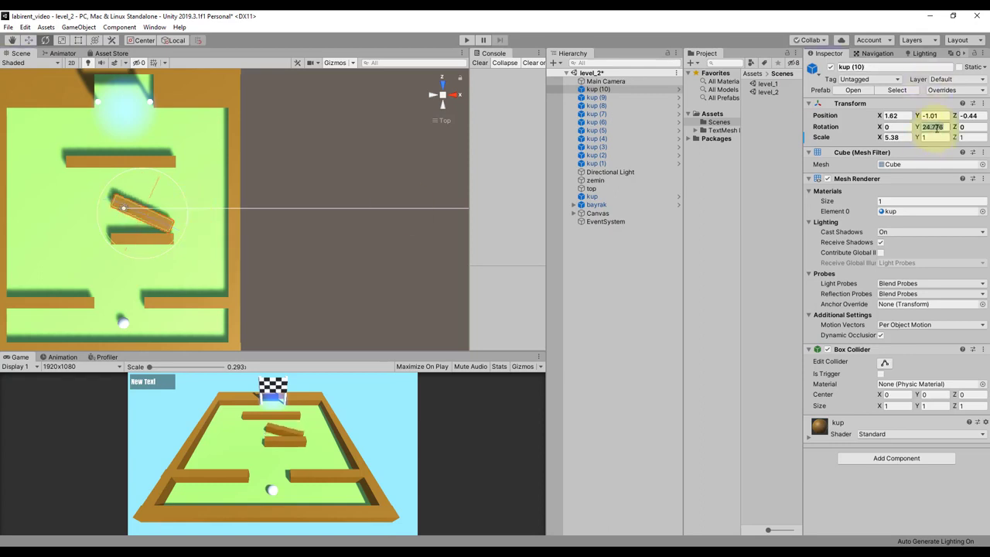
key(r)
mouse_move(141, 254)
mouse_down()
mouse_move(140, 229)
mouse_move(199, 214)
mouse_move(165, 269)
mouse_up()
click(29, 40)
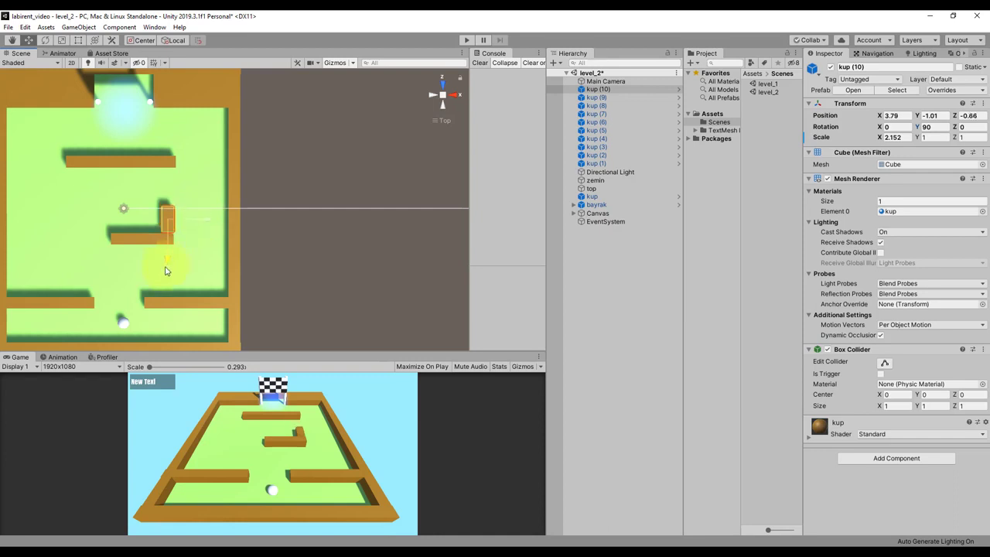
Duplicate a horizontal wall as kup (11) and shift it to the left.
scroll(164, 279, down, 1)
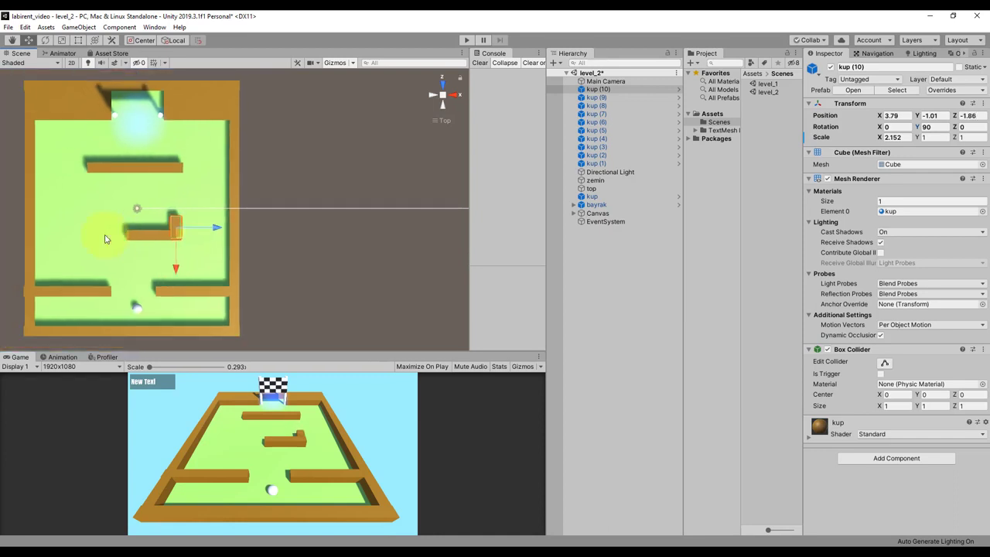
scroll(164, 279, down, 1)
click(168, 235)
key(ctrl+d)
mouse_move(170, 242)
mouse_down()
mouse_move(101, 241)
mouse_move(129, 238)
mouse_up()
key(r)
key(w)
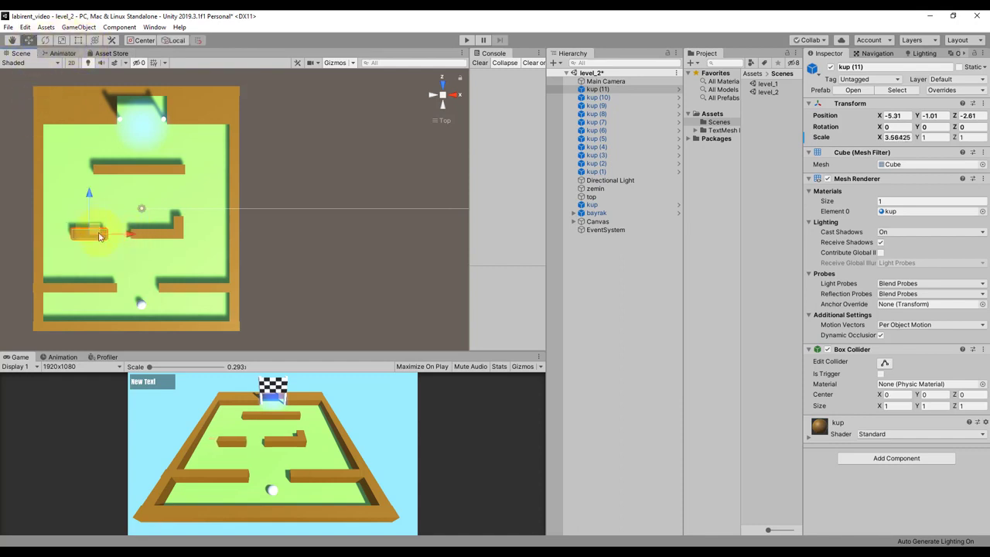
Copy the short vertical wall as kup (12) and place it at the left end of the middle walls.
click(177, 224)
key(ctrl+d)
drag(214, 222, 118, 236)
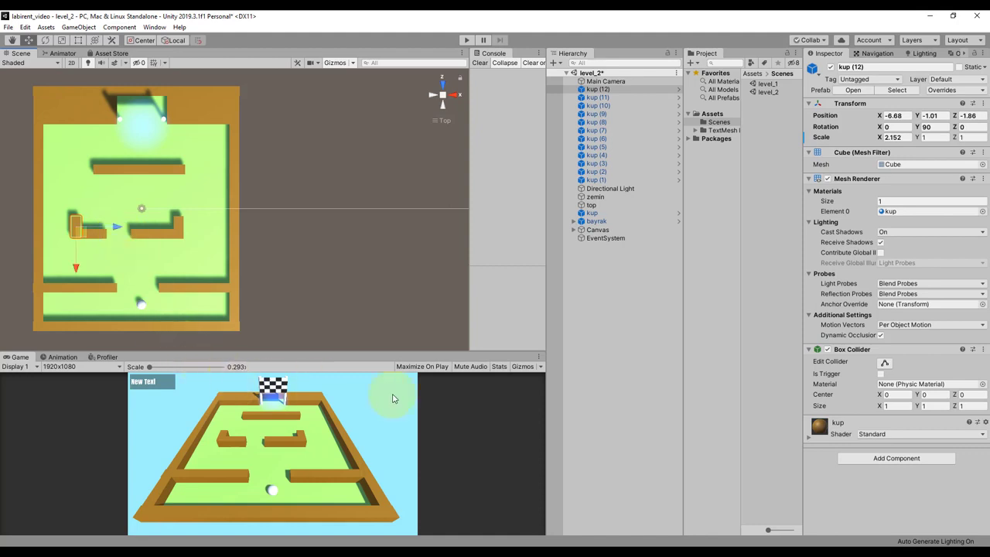
click(603, 347)
drag(387, 353, 398, 250)
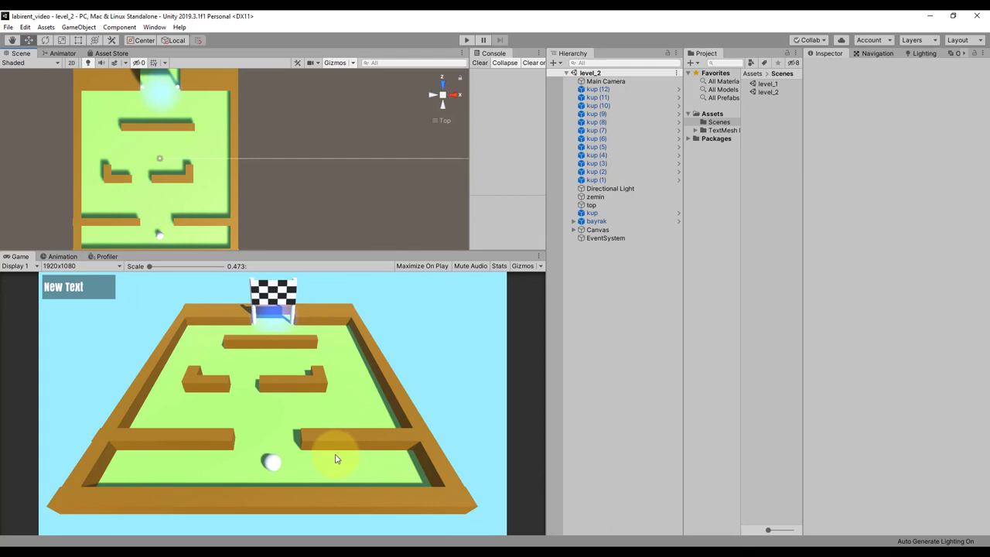
drag(380, 251, 405, 317)
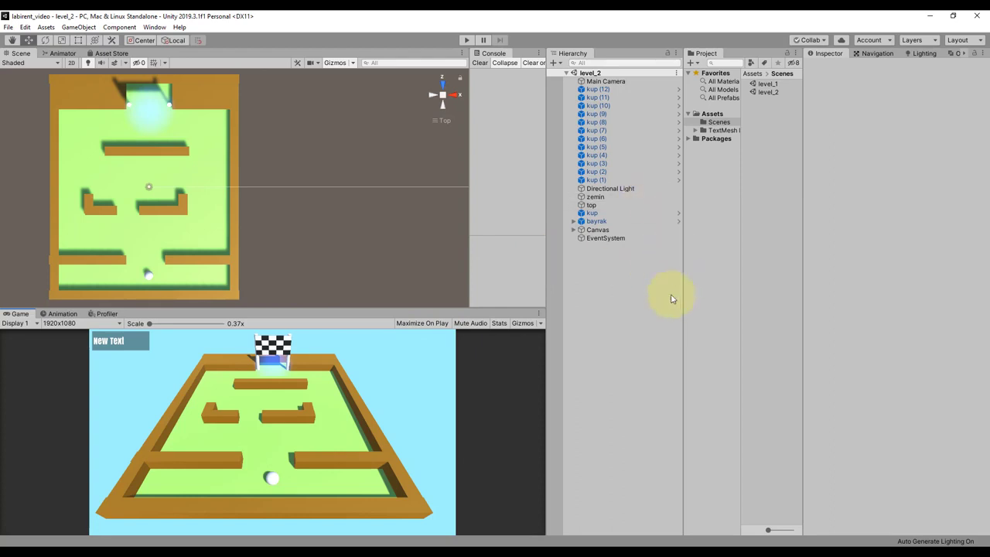
Add a cube in the lower-right maze area and name it tuzak_nesnesi.
click(554, 63)
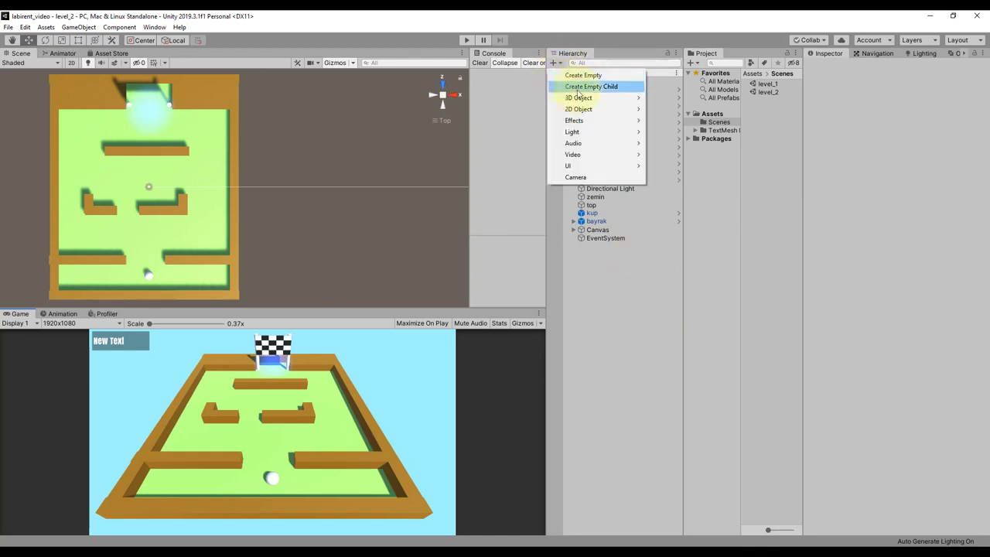
mouse_move(585, 99)
click(669, 99)
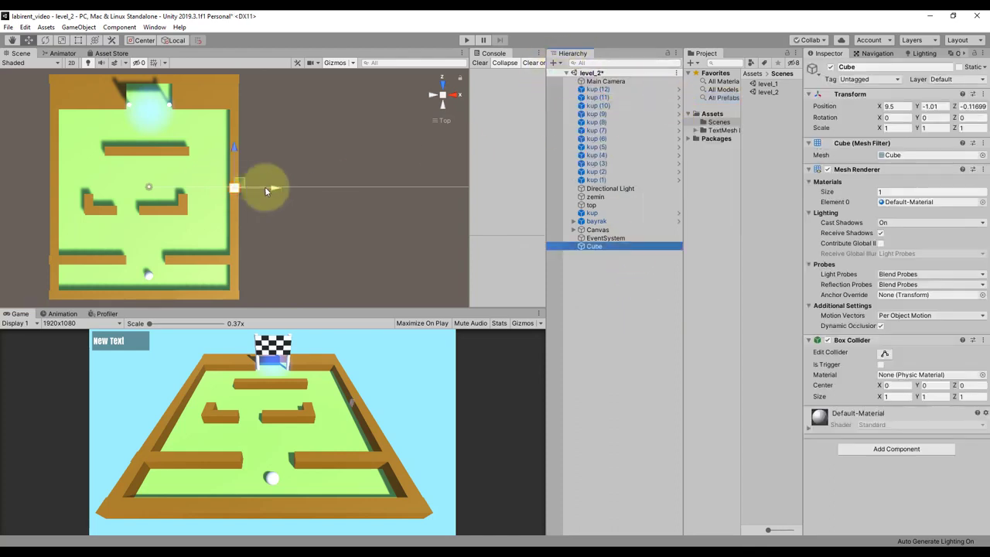
drag(264, 190, 240, 193)
drag(210, 161, 210, 208)
click(847, 67)
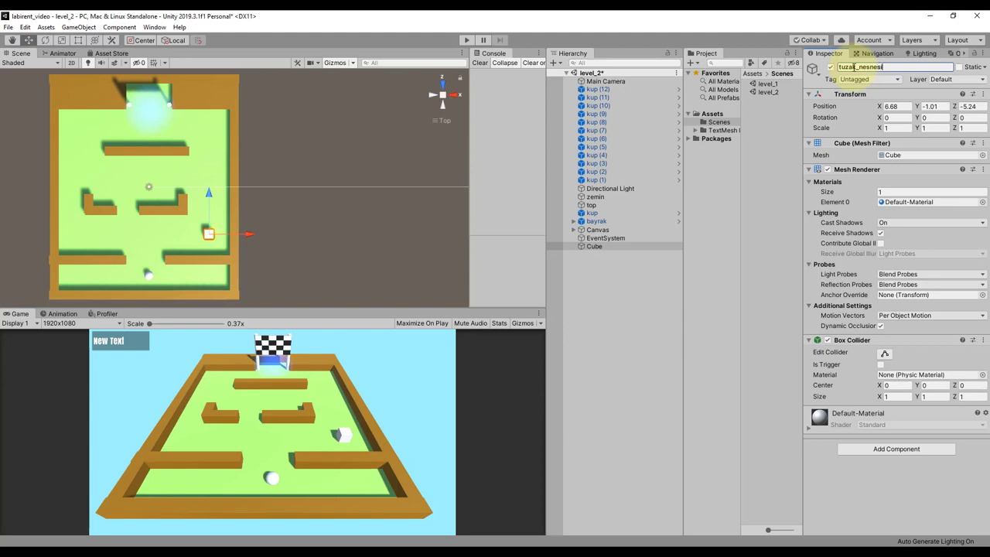
click(595, 246)
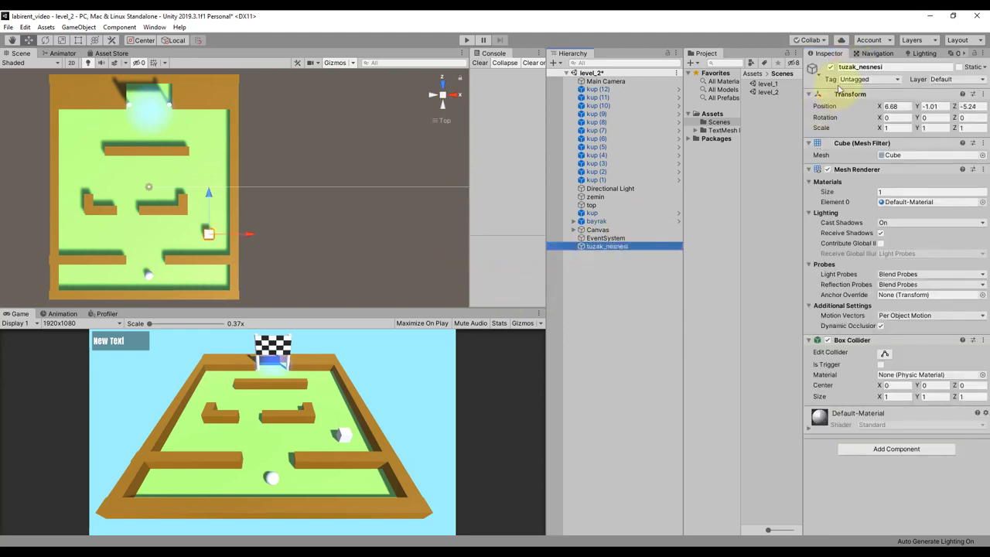
Define a new project tag named tuzak, then reselect tuzak_nesnesi.
click(851, 80)
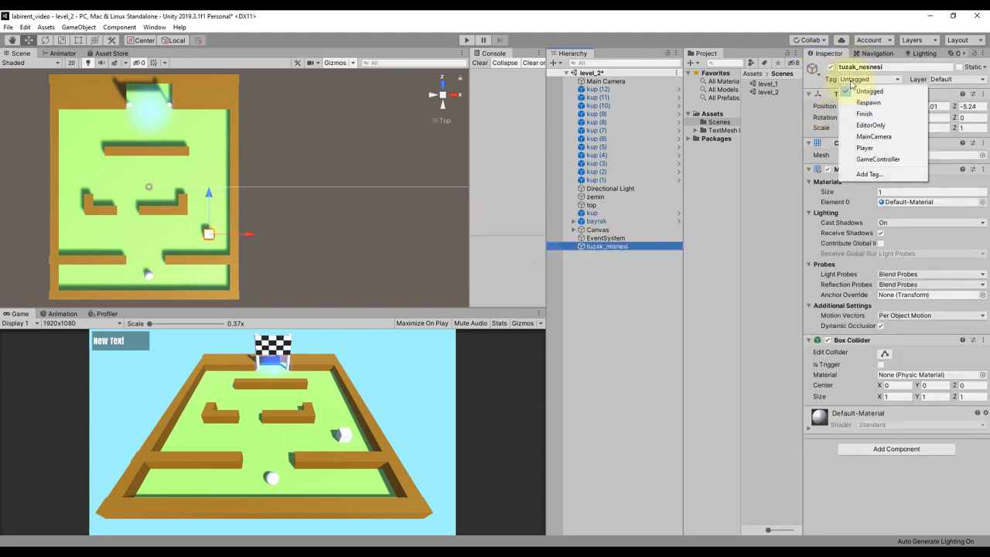
click(869, 174)
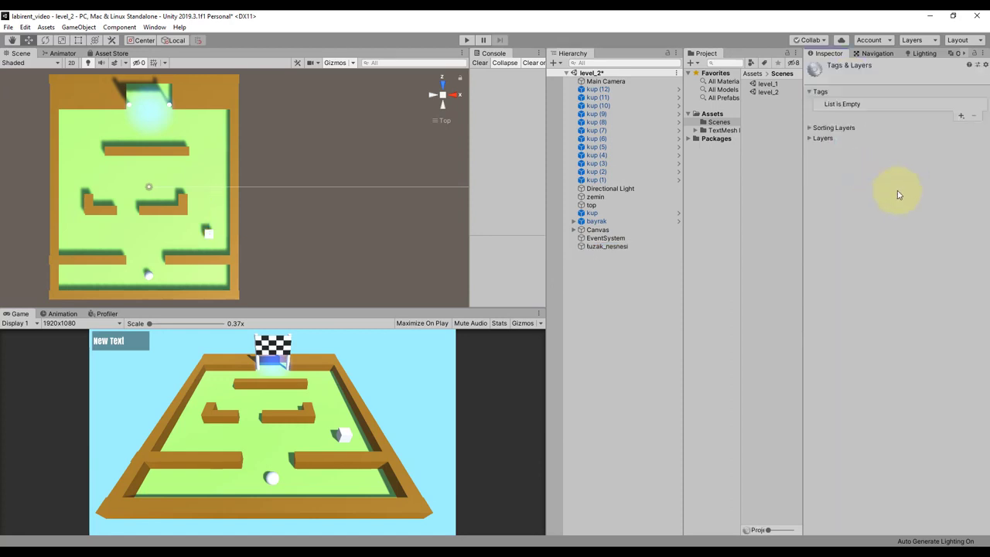
click(961, 117)
text(tuzak)
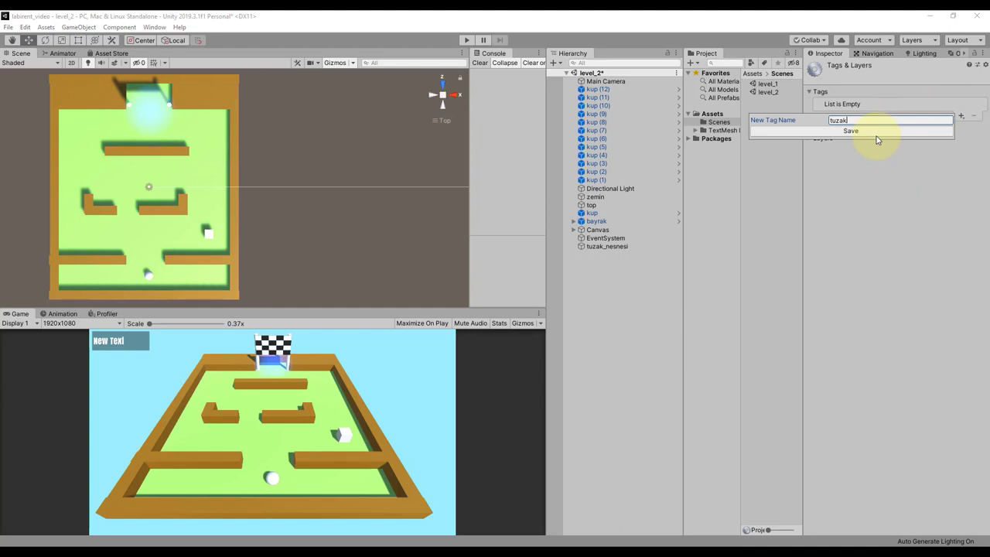
click(876, 134)
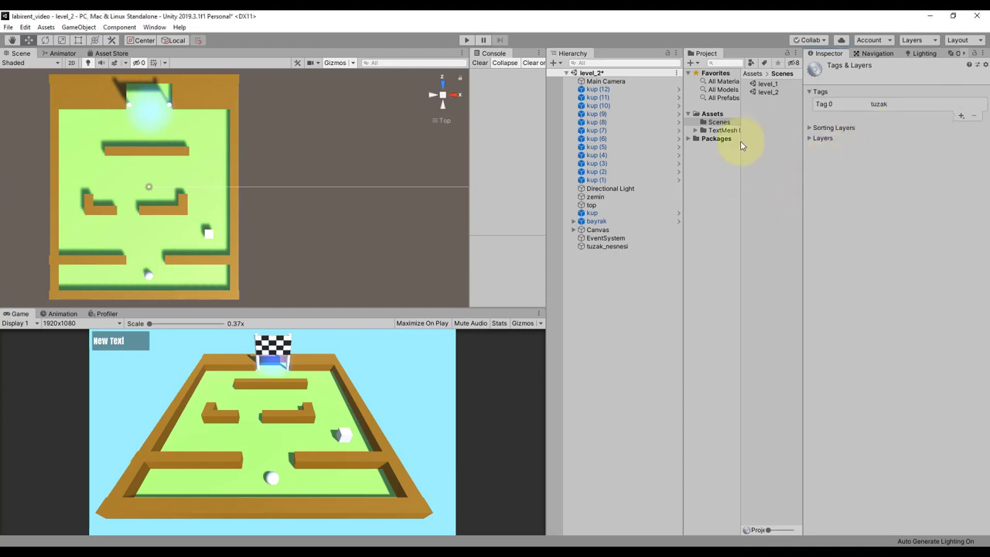
click(609, 246)
click(850, 79)
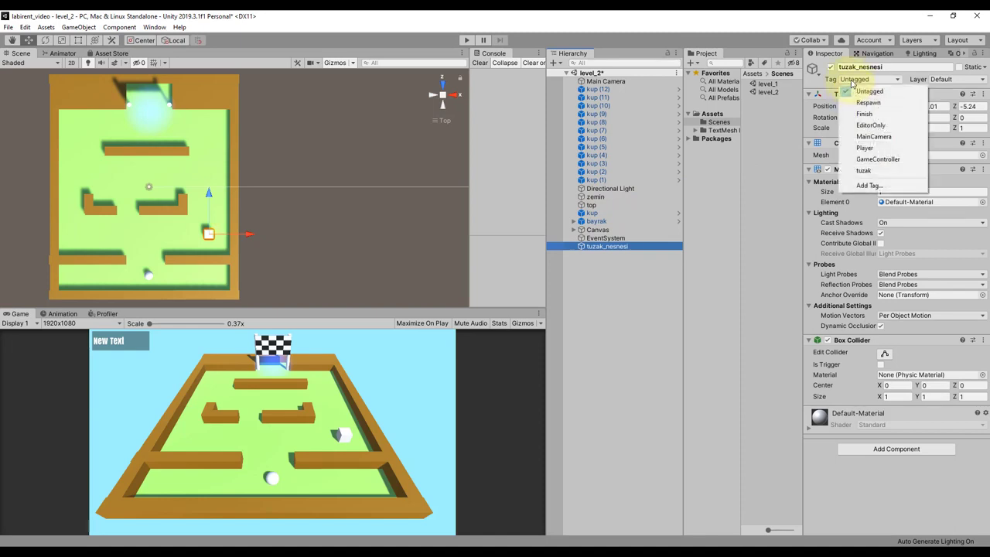
Tag tuzak_nesnesi as tuzak, make its collider a trigger and add a gravity-free Rigidbody.
click(862, 170)
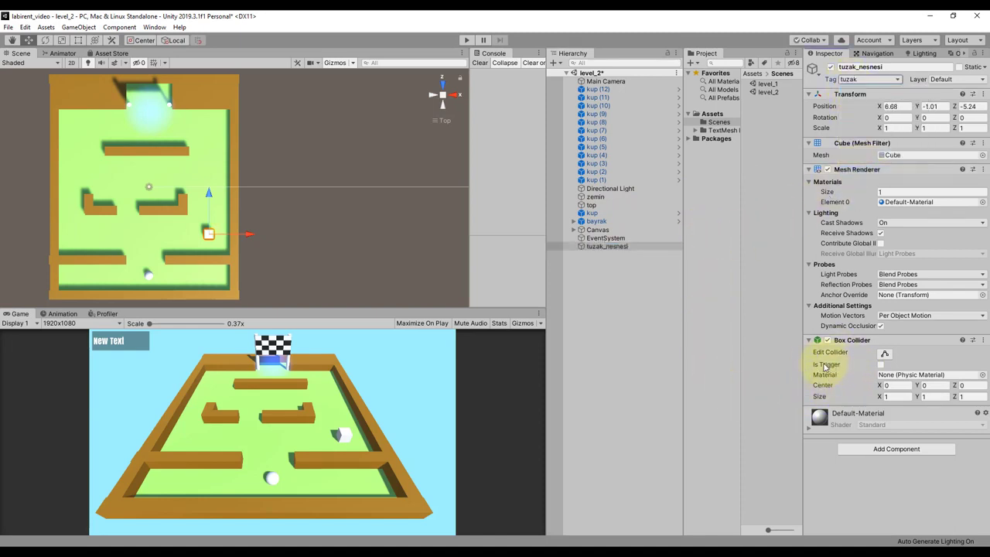
click(880, 365)
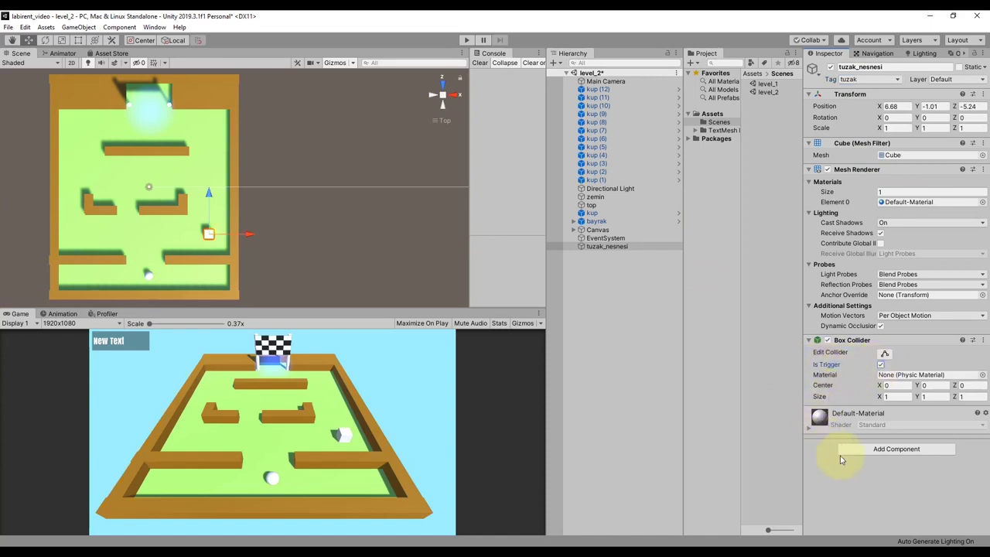
click(886, 452)
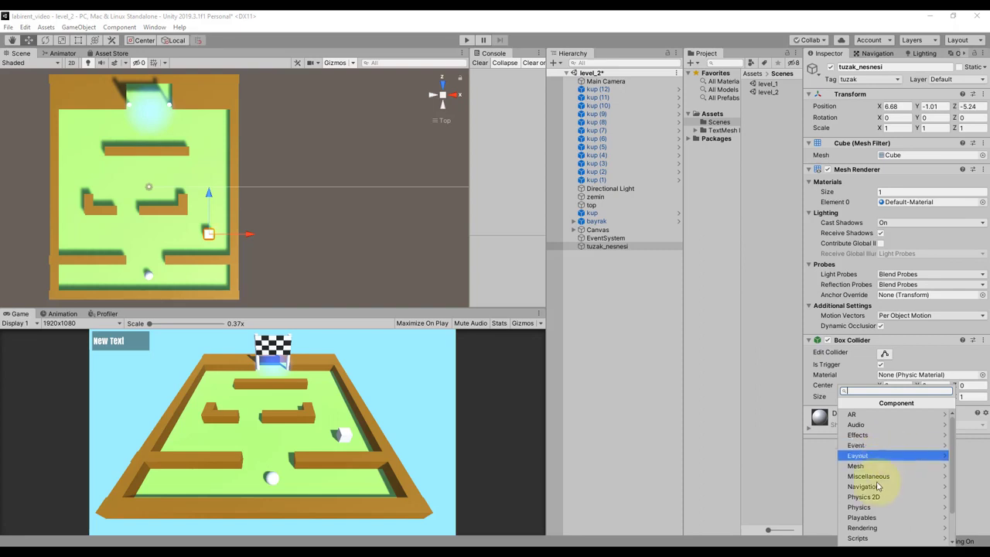
click(862, 506)
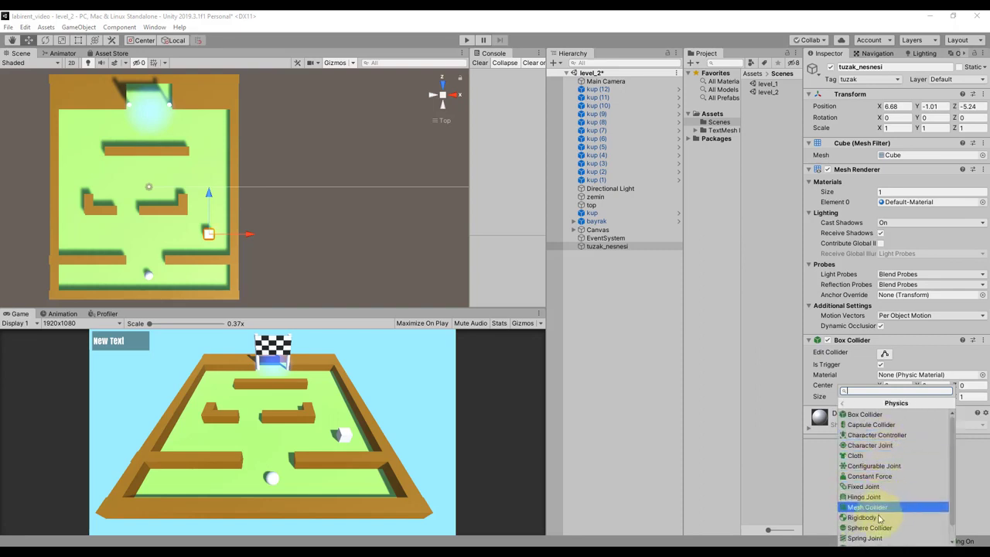
click(862, 517)
scroll(808, 468, down, 2)
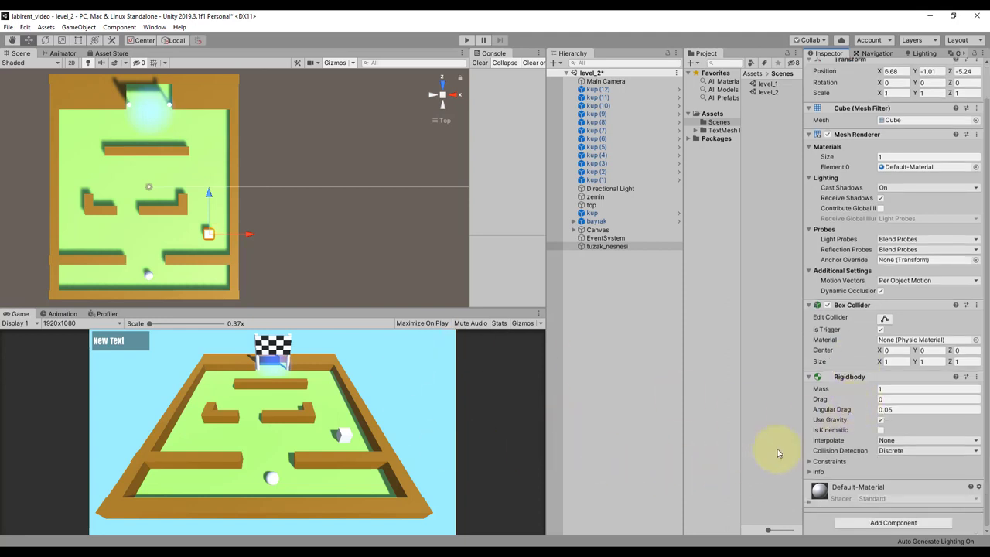
click(880, 419)
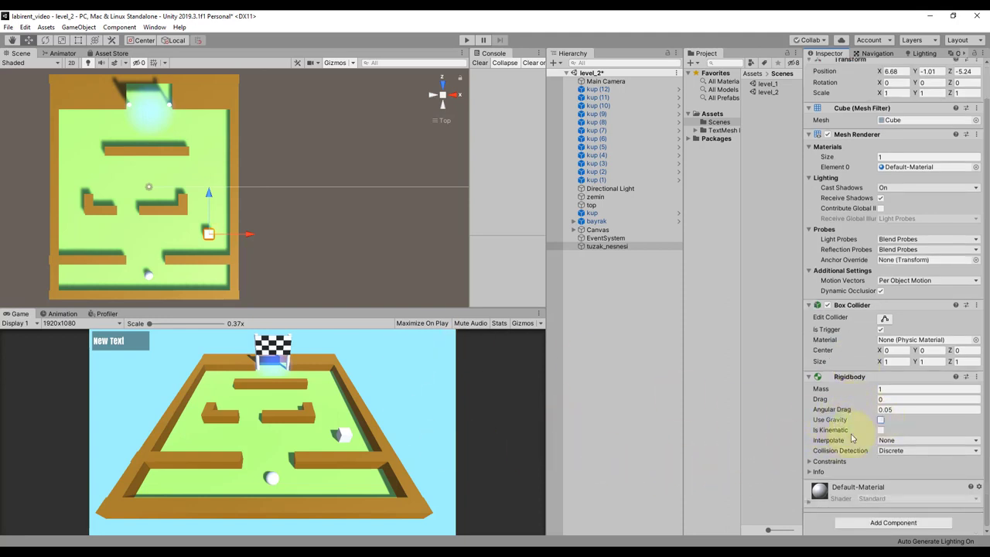
key(ctrl+s)
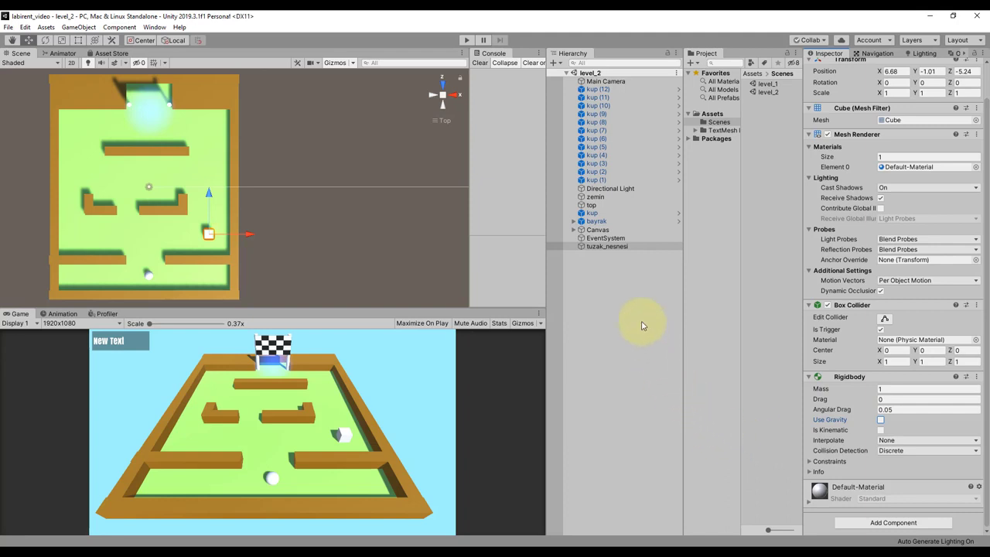
Create a new script named tuzak and attach it to tuzak_nesnesi.
click(610, 248)
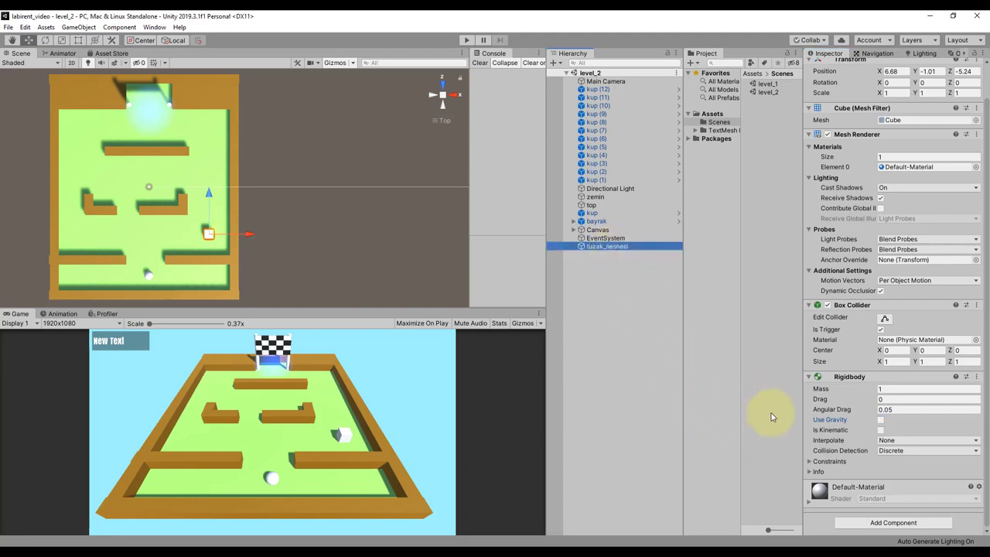
click(881, 522)
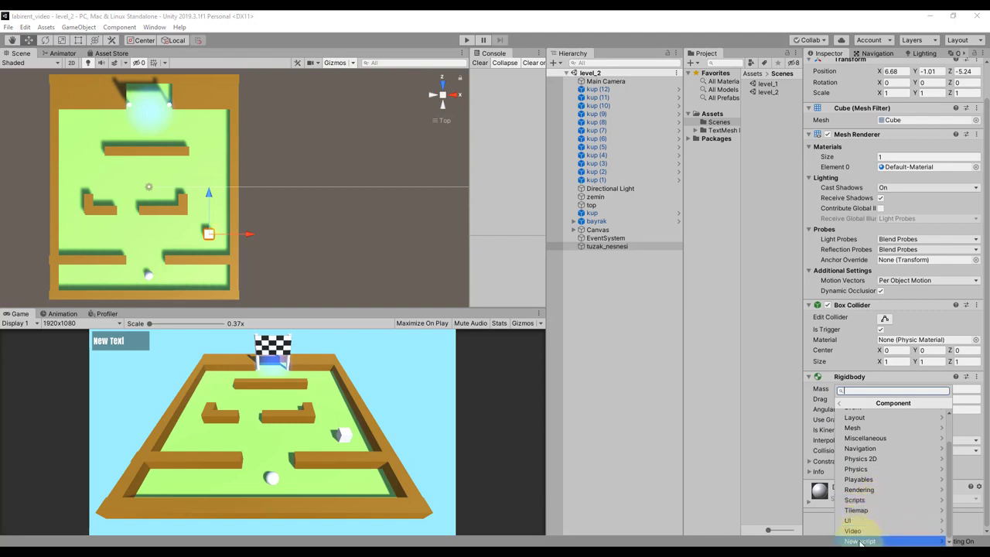
click(860, 542)
text(tuzak)
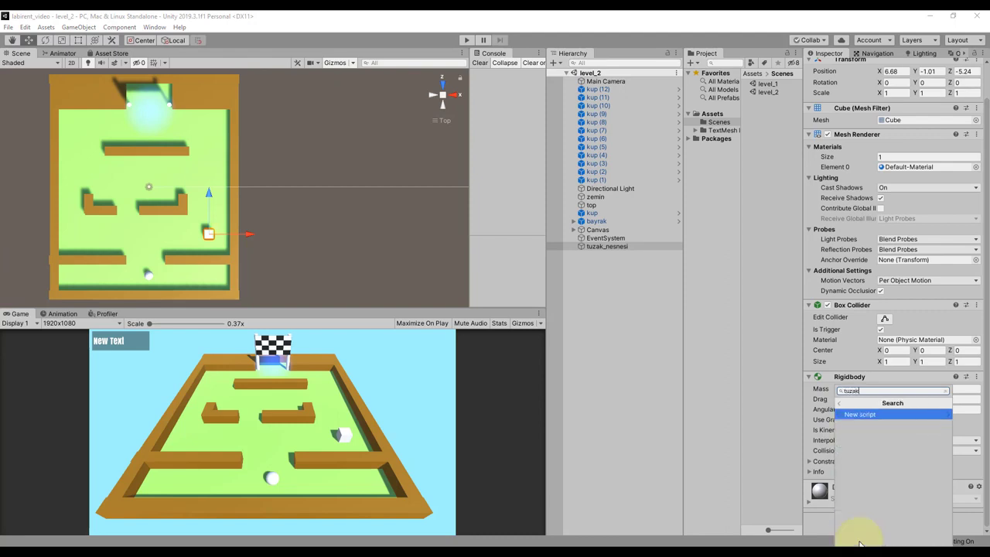
key(Return)
click(858, 541)
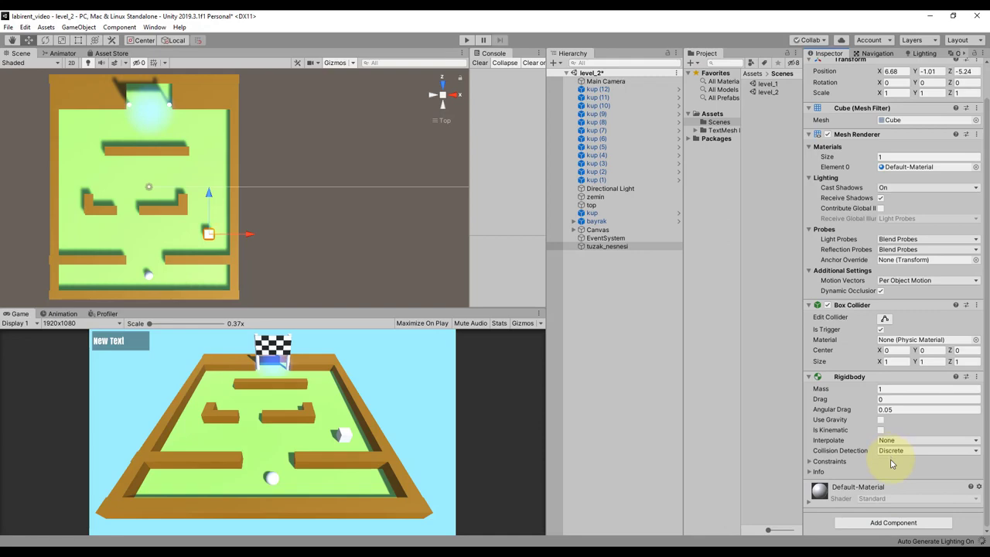
double_click(903, 499)
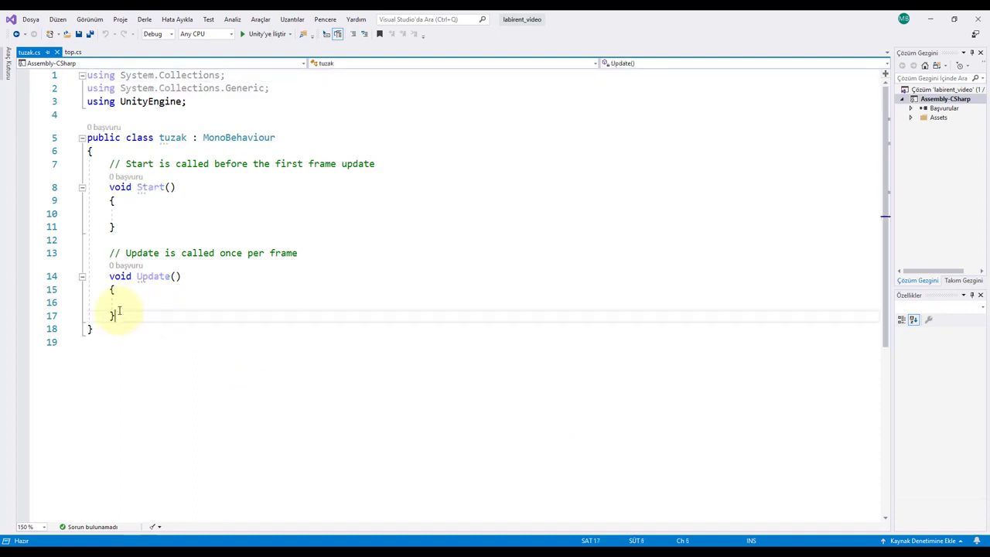
drag(114, 316, 92, 164)
key(Delete)
key(Return)
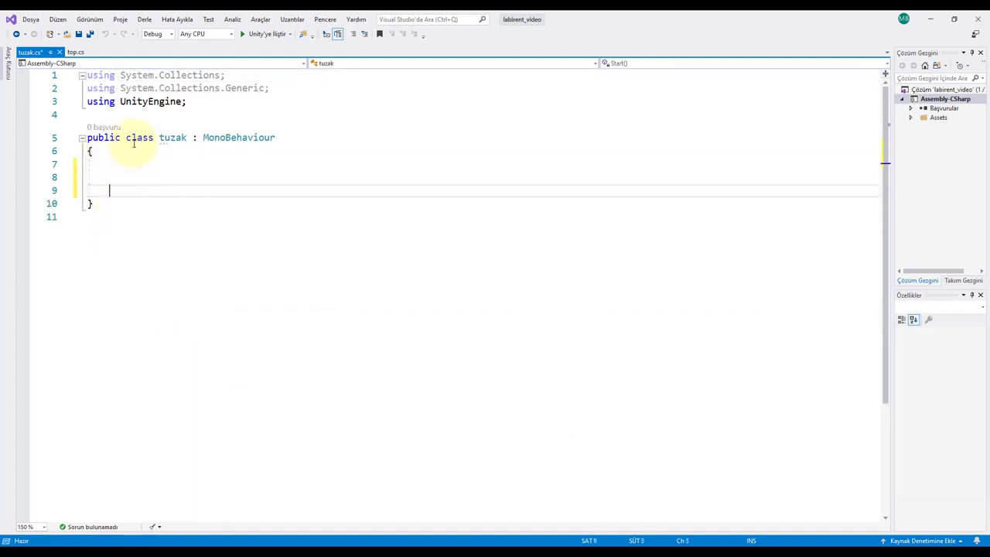
key(Return)
key(Return)
key(Return)
key(Return)
key(Return)
key(Return)
click(99, 188)
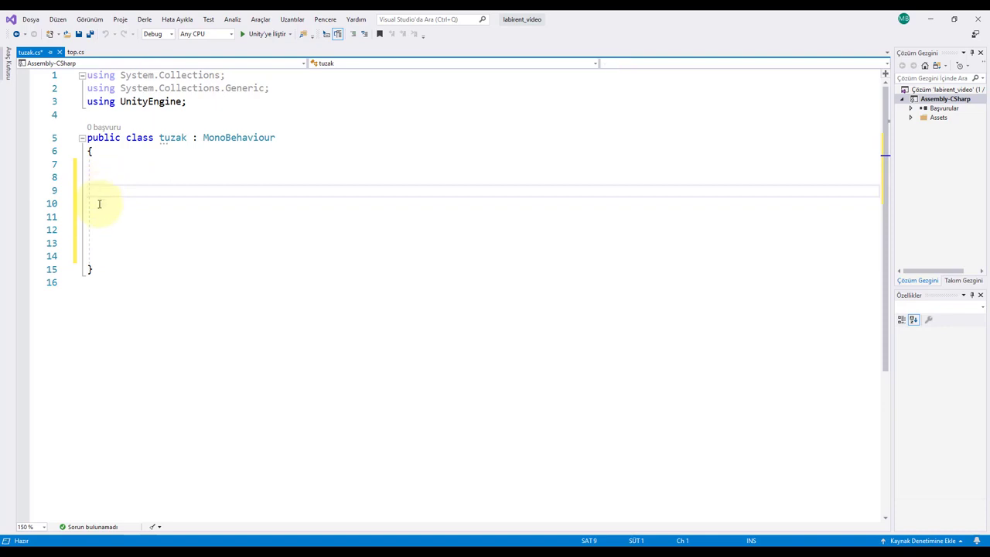
key(ctrl+v)
scroll(229, 272, up, 5)
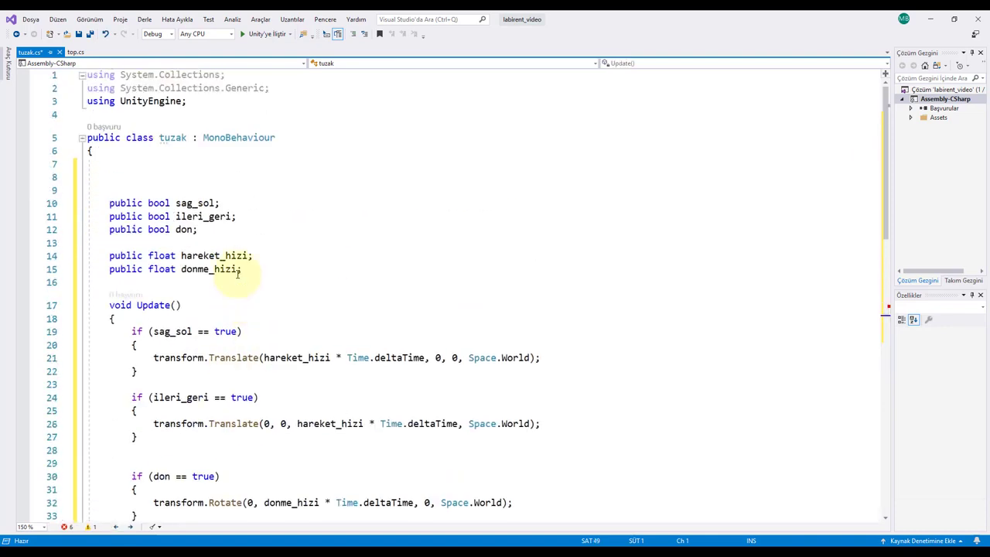
drag(109, 190, 89, 162)
key(Delete)
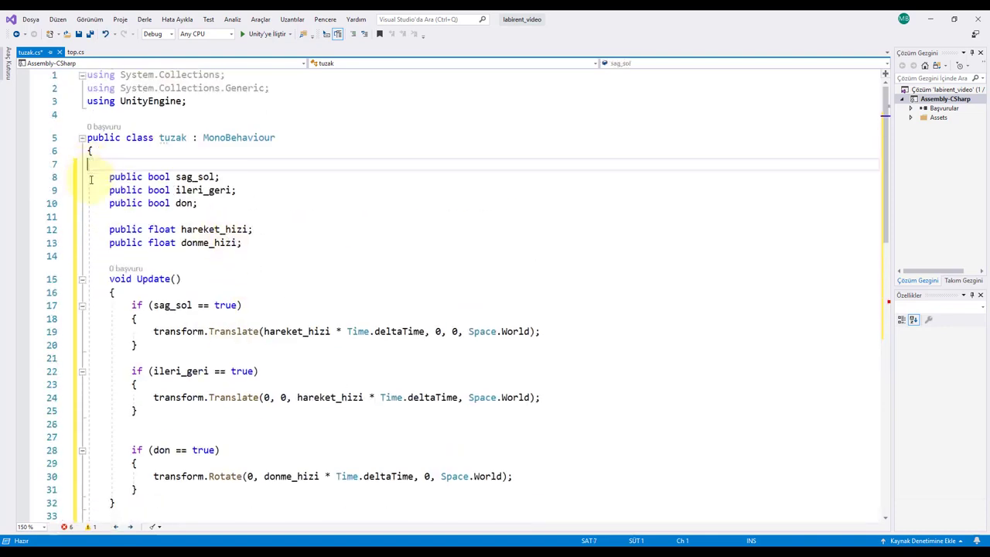
drag(198, 203, 145, 178)
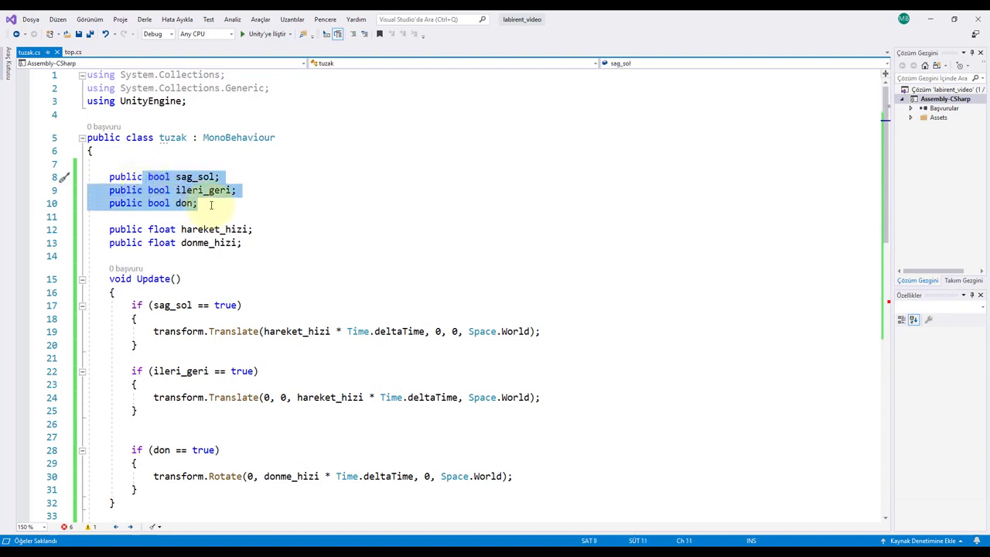
click(219, 207)
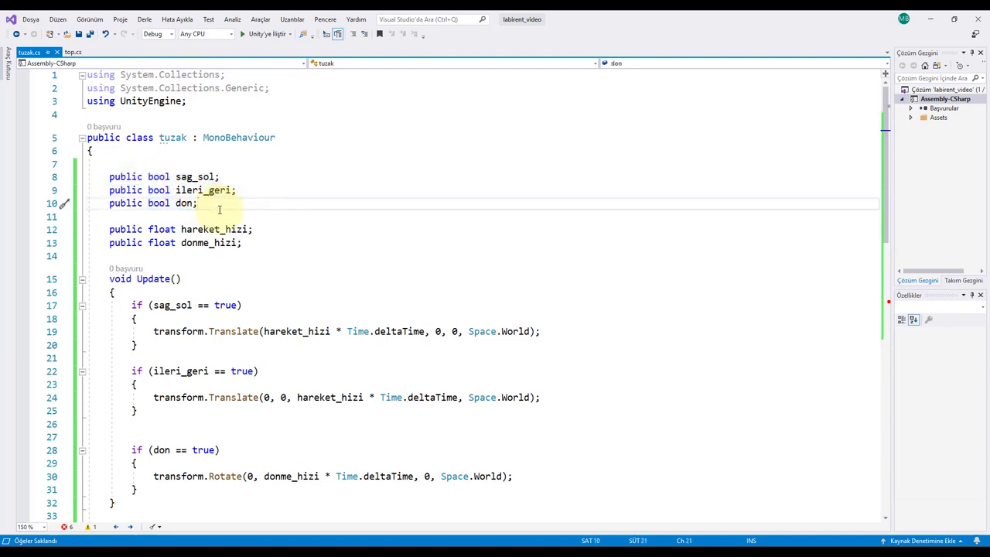
drag(198, 202, 176, 203)
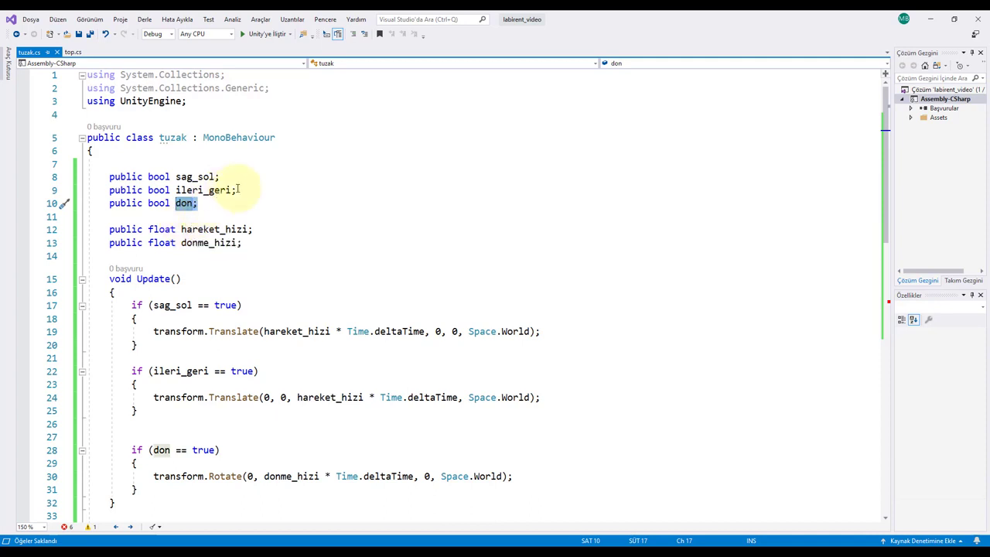
mouse_move(236, 190)
mouse_down()
mouse_move(176, 190)
mouse_move(175, 177)
mouse_up()
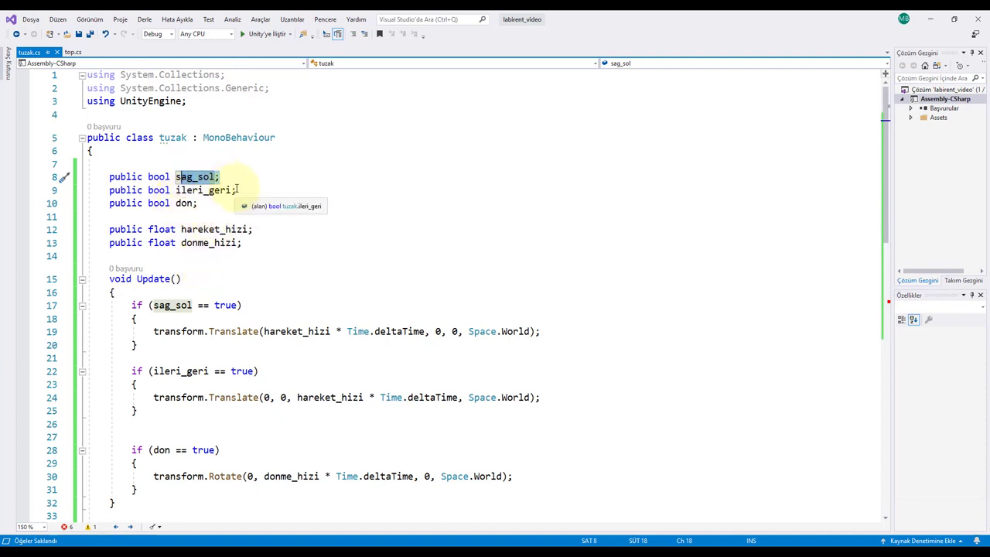
mouse_move(236, 191)
mouse_down()
mouse_move(175, 190)
mouse_move(175, 177)
mouse_up()
mouse_move(252, 229)
mouse_down()
mouse_move(181, 228)
mouse_move(180, 204)
mouse_up()
drag(242, 242, 197, 242)
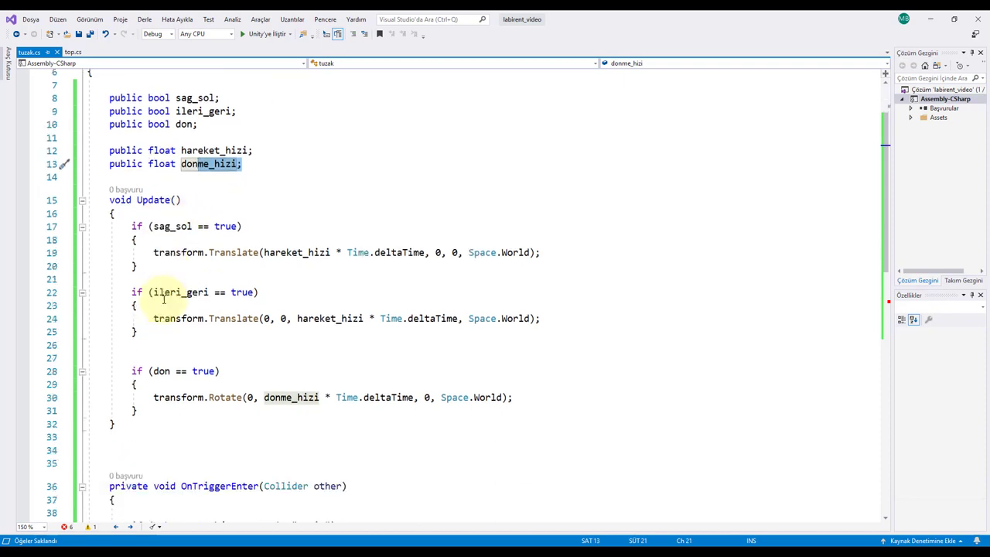
scroll(159, 293, down, 2)
drag(110, 201, 162, 426)
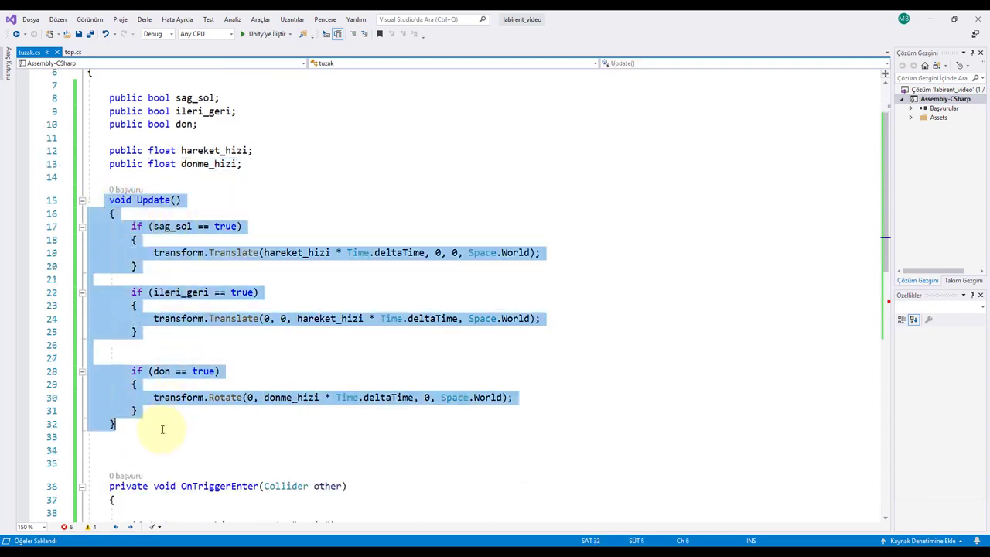
click(184, 439)
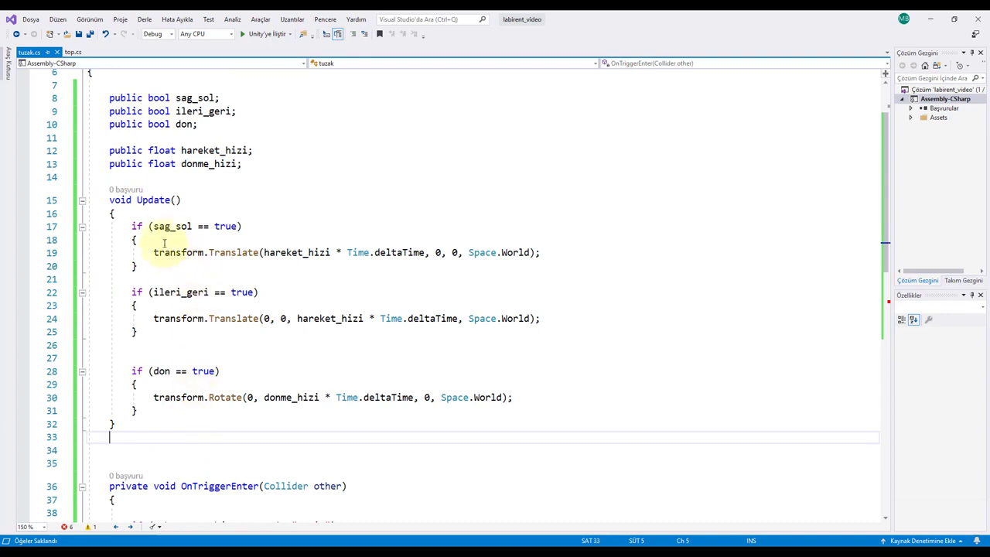
drag(164, 226, 213, 226)
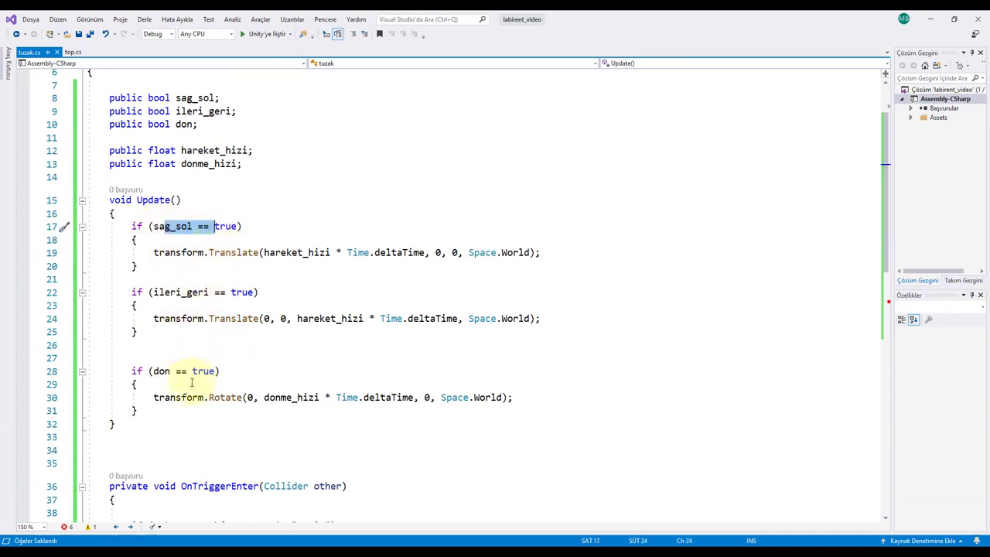
click(224, 270)
click(226, 252)
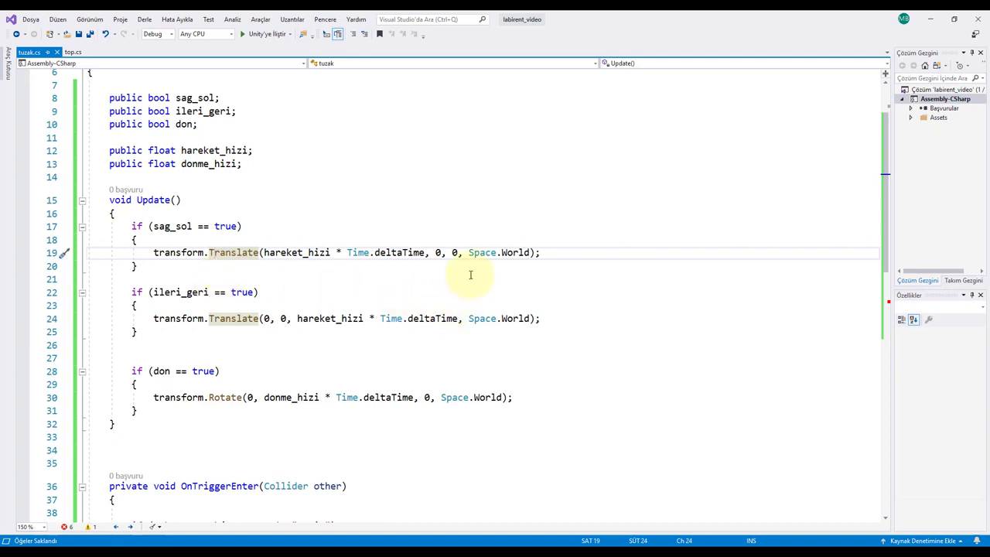
click(498, 318)
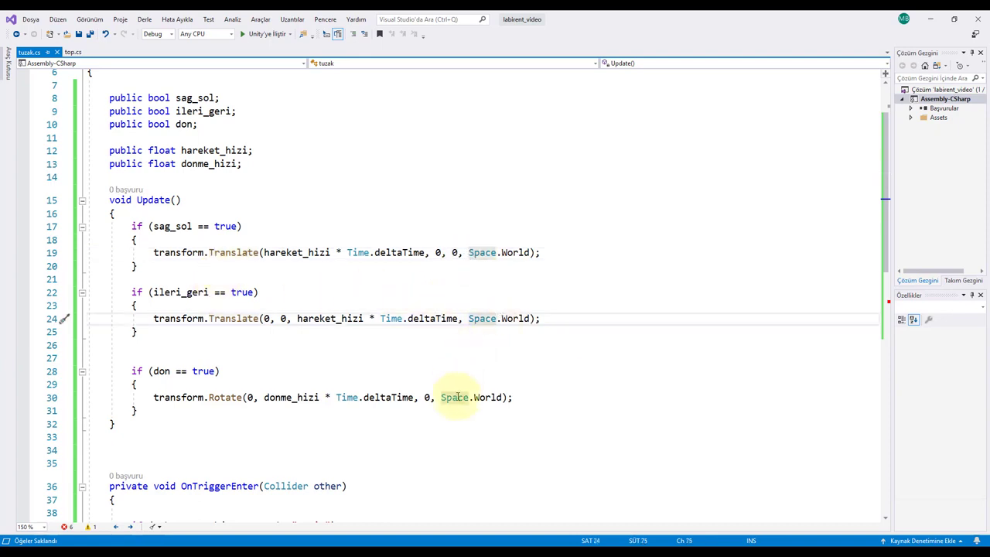
click(445, 462)
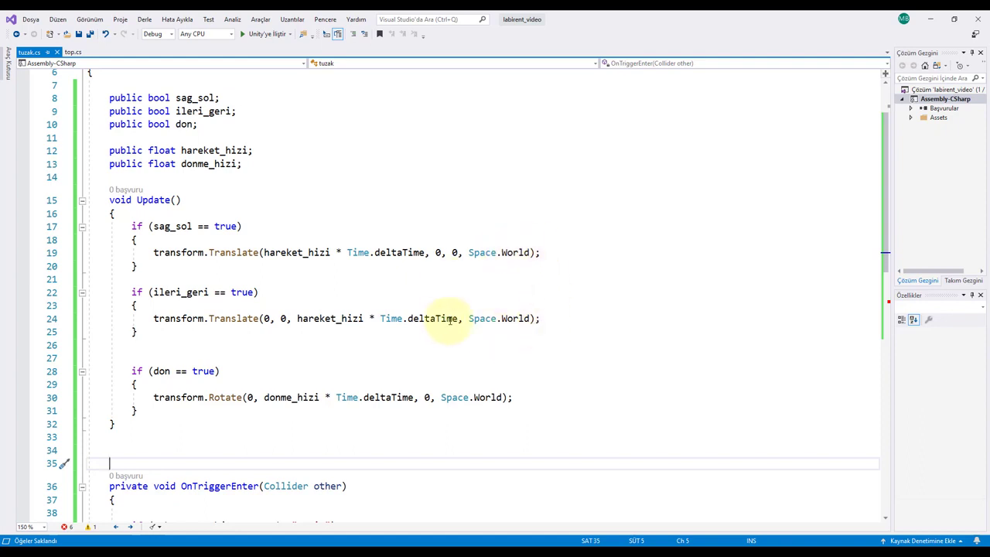
mouse_move(453, 323)
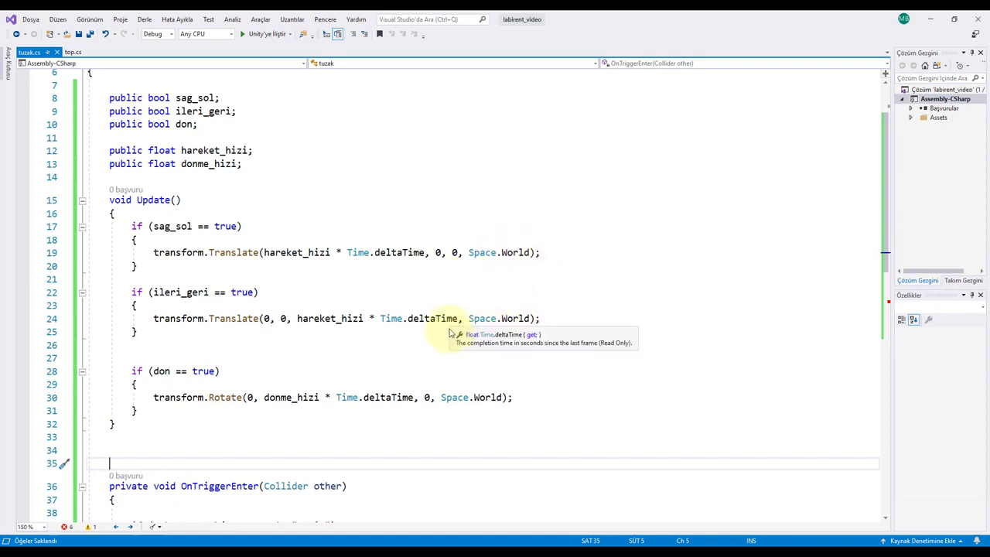
click(298, 253)
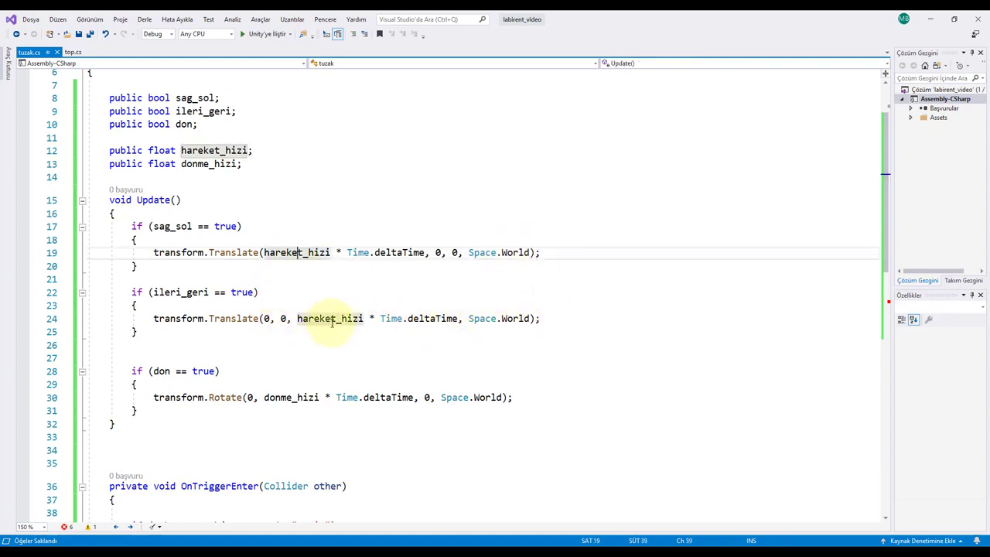
click(228, 371)
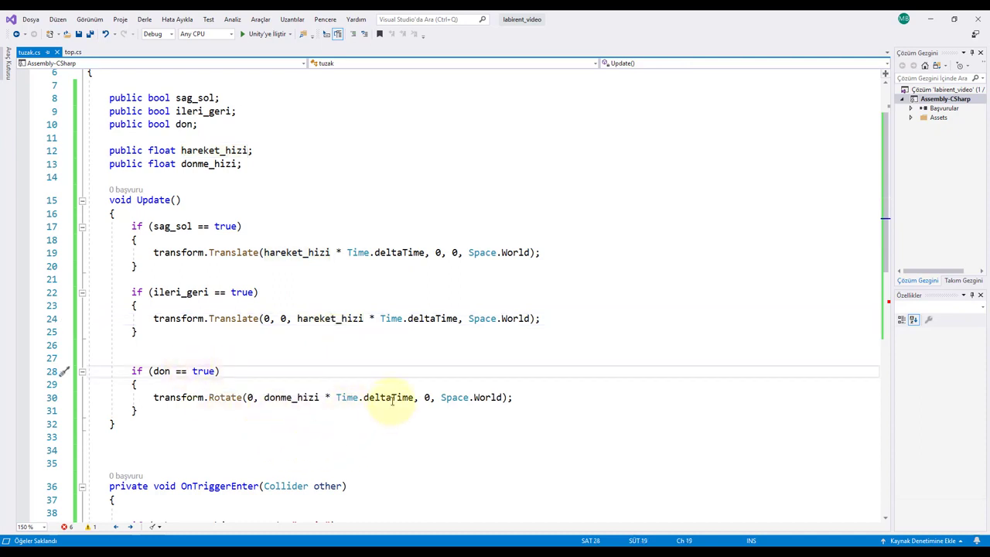
click(285, 398)
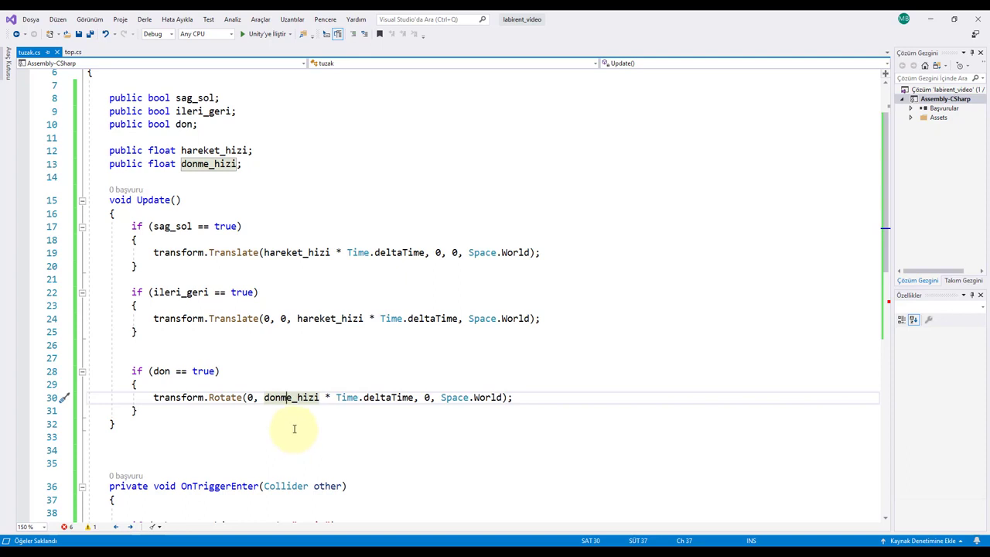
click(181, 226)
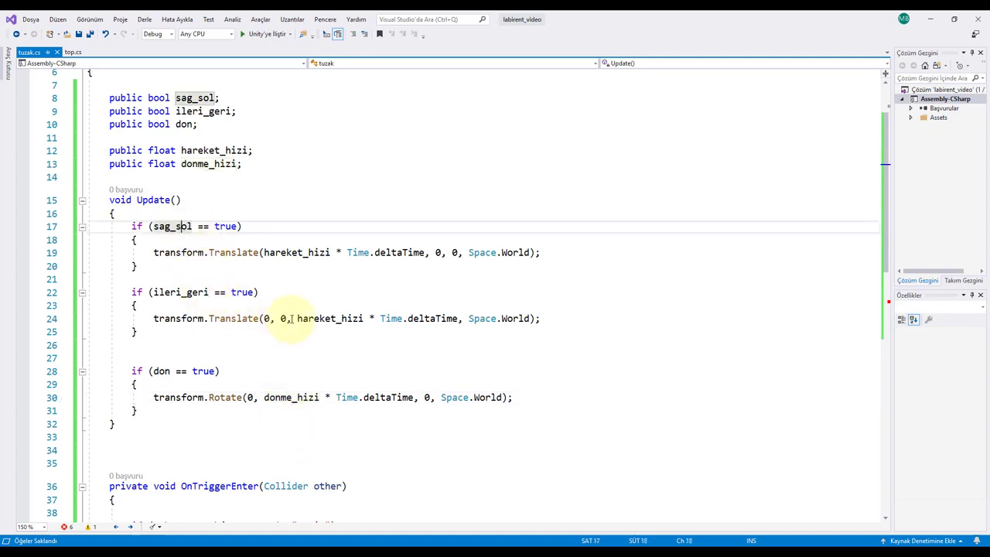
mouse_move(265, 252)
mouse_down()
mouse_move(424, 252)
mouse_move(324, 242)
mouse_up()
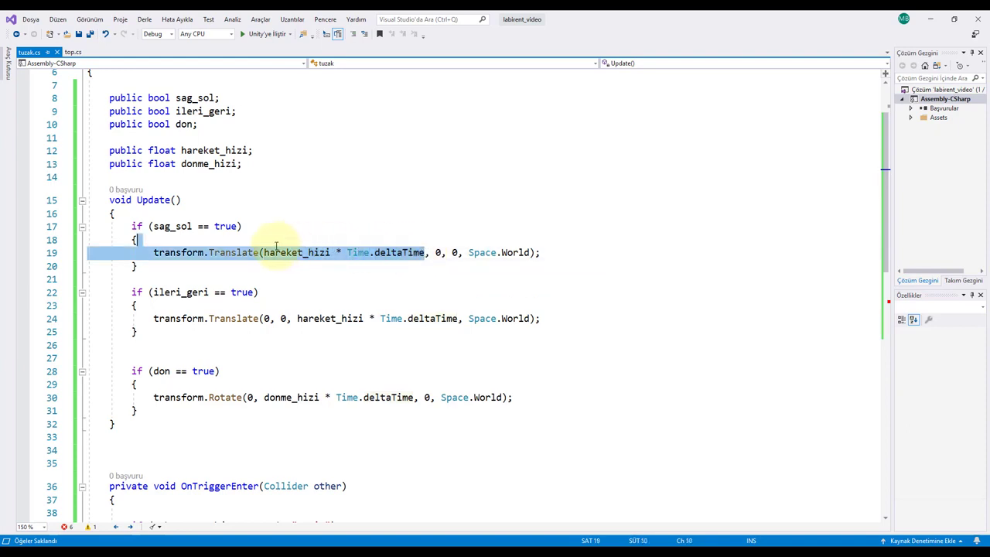
click(184, 297)
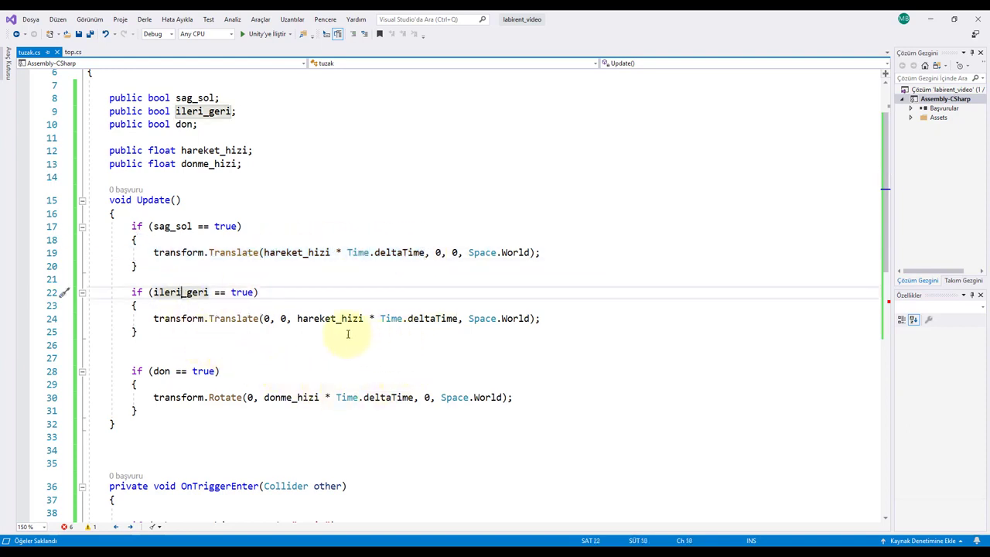
drag(297, 318, 458, 319)
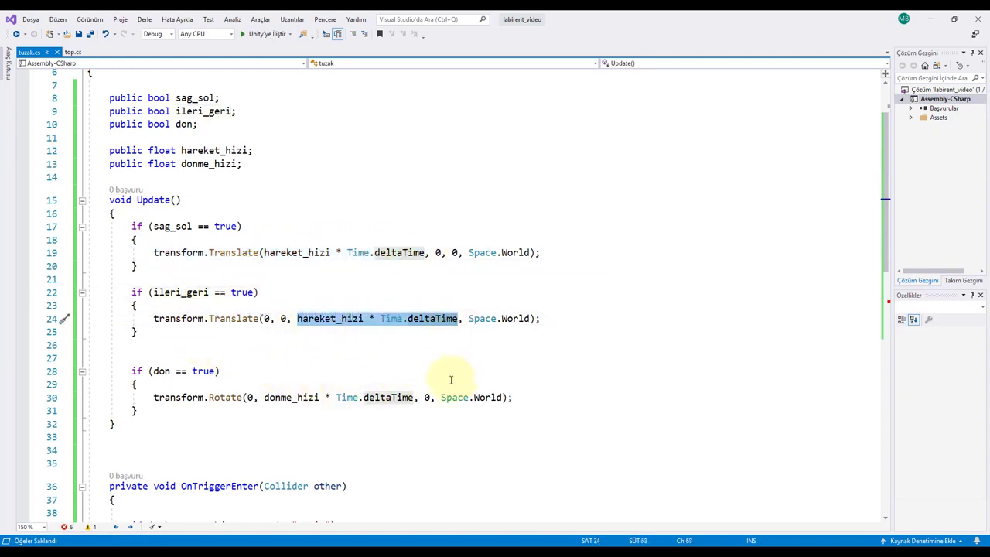
scroll(348, 377, down, 1)
scroll(281, 376, down, 2)
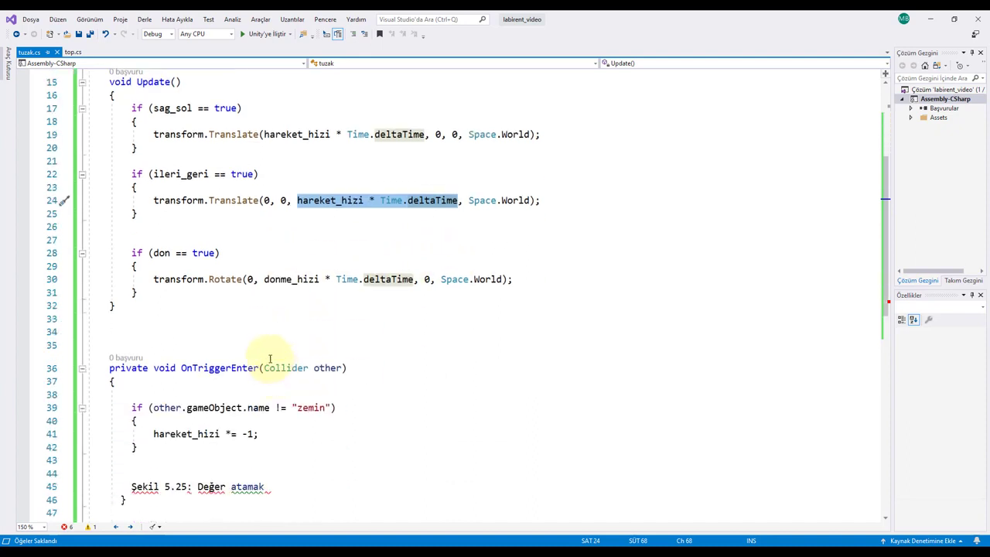
click(203, 253)
drag(208, 279, 246, 279)
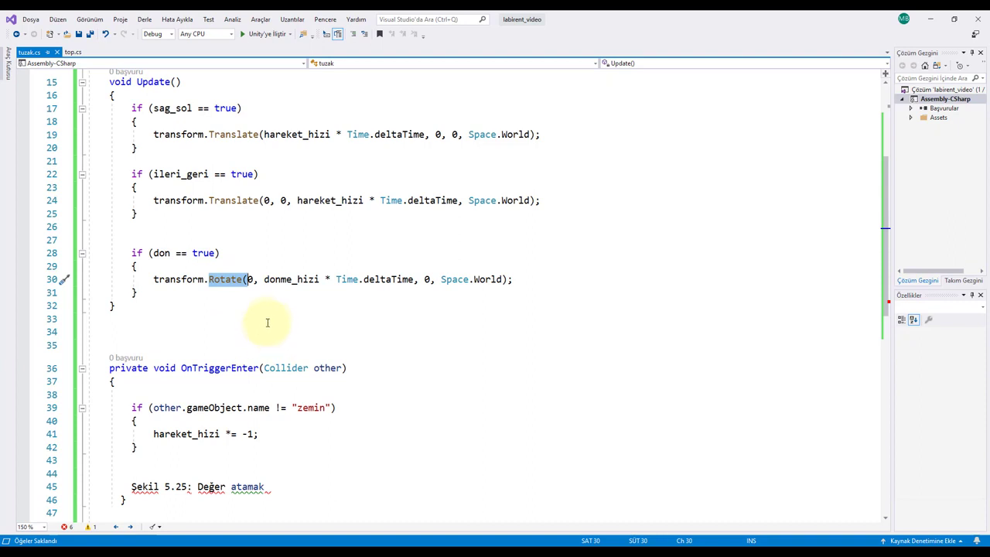
drag(263, 279, 415, 279)
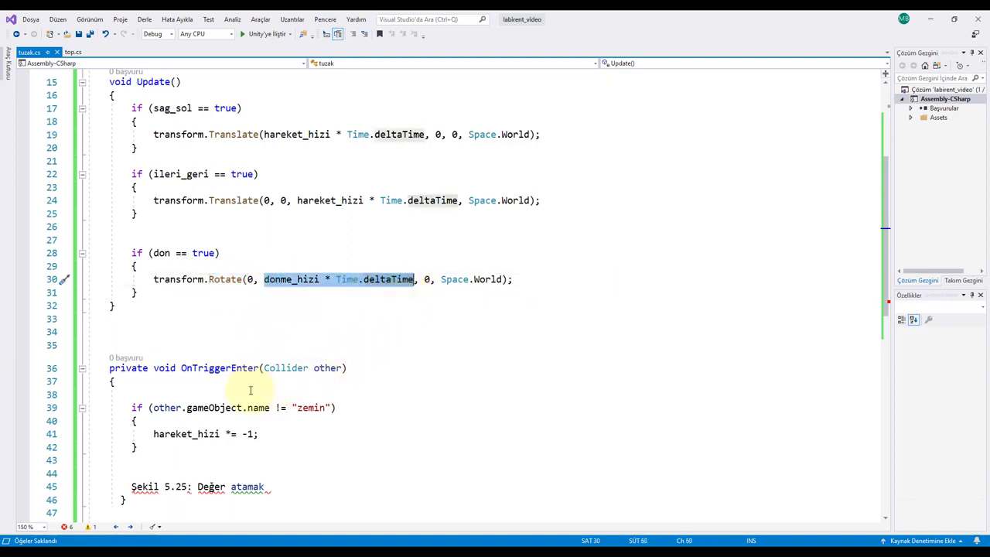
scroll(250, 391, down, 2)
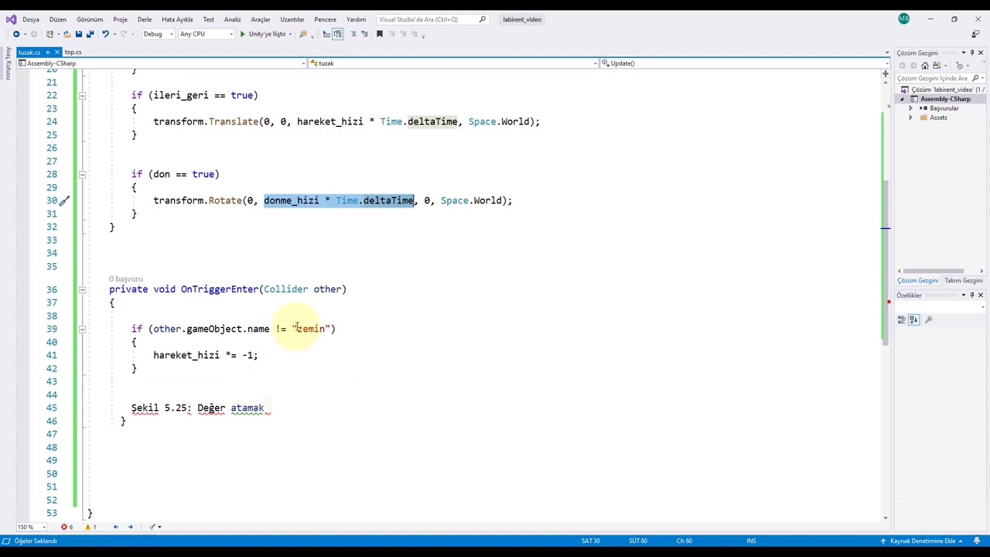
click(371, 355)
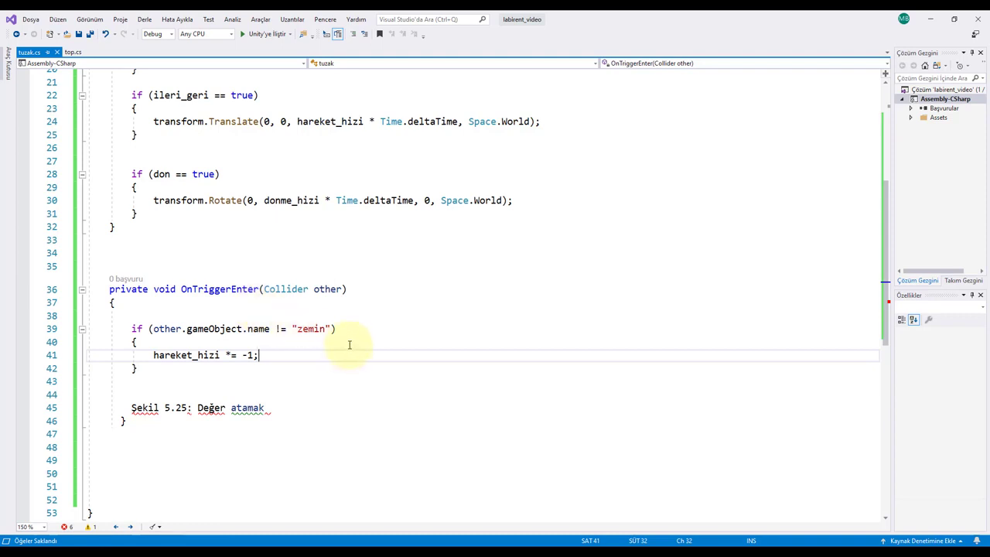
click(315, 330)
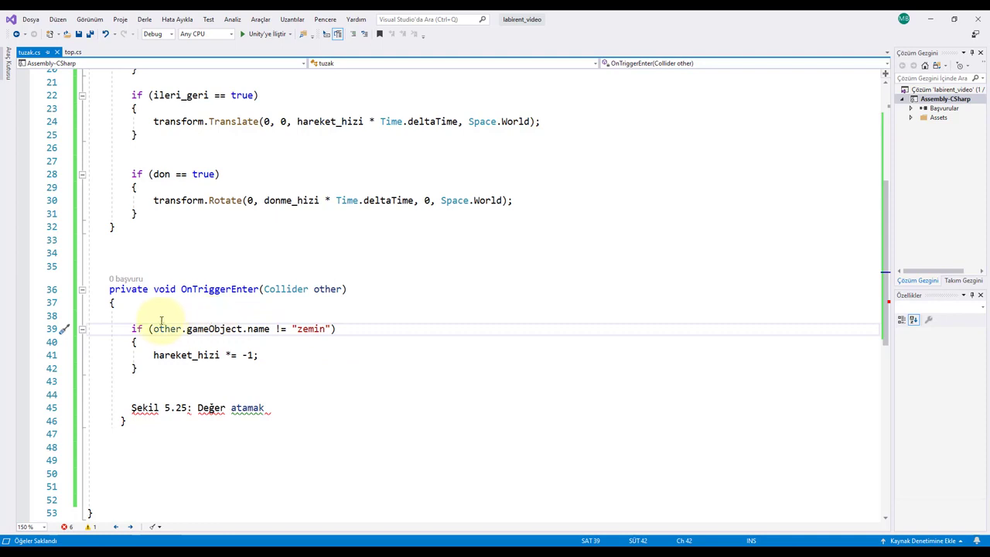
drag(161, 322, 315, 330)
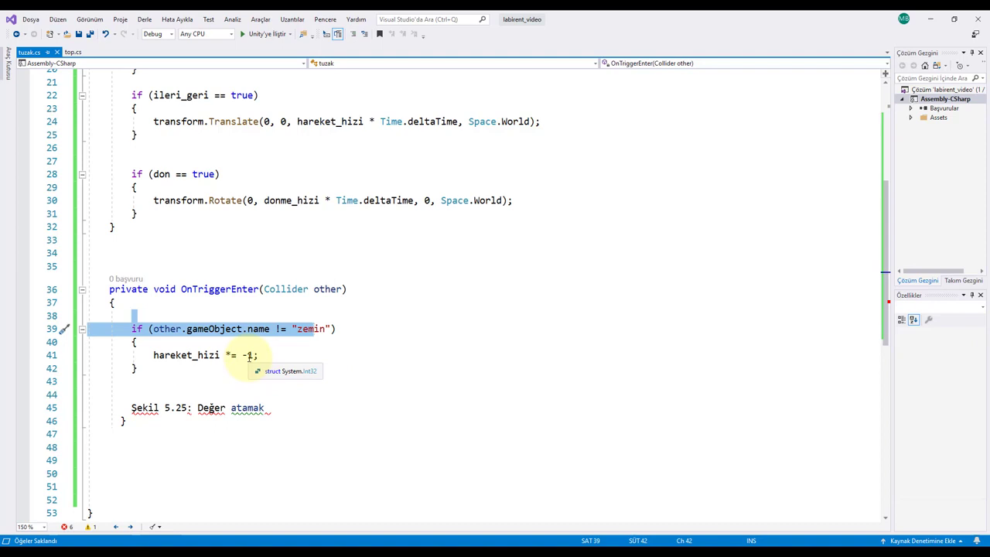
double_click(250, 355)
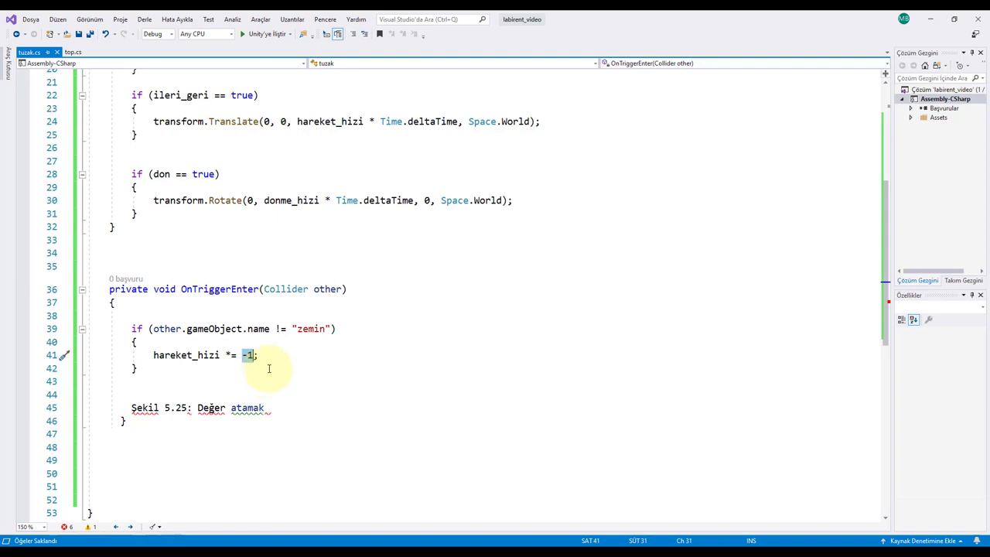
Delete the leftover 'Şekil 5.25: Değer atamak' caption from tuzak.cs, then return to Unity.
drag(269, 407, 121, 408)
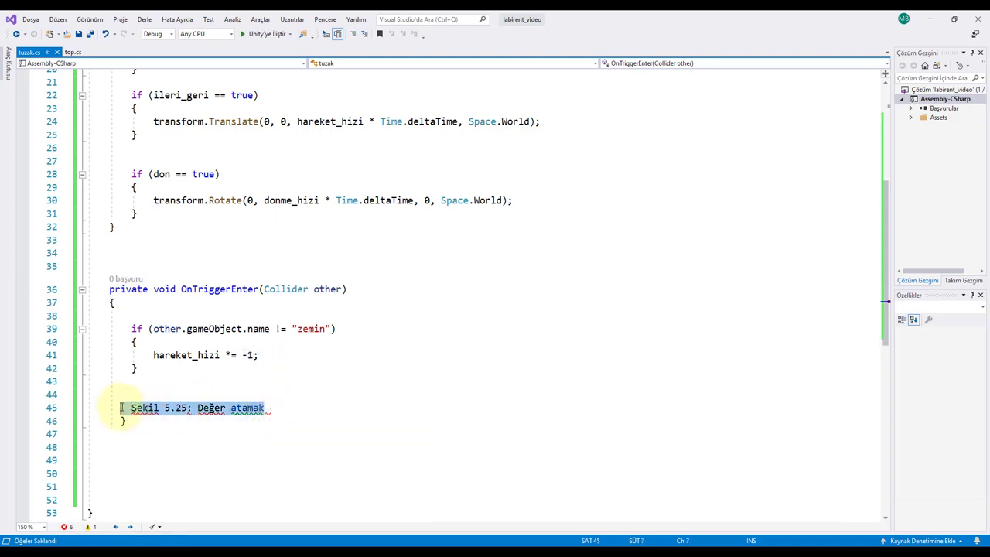
key(BackSpace)
key(BackSpace)
key(BackSpace)
key(alt+Tab)
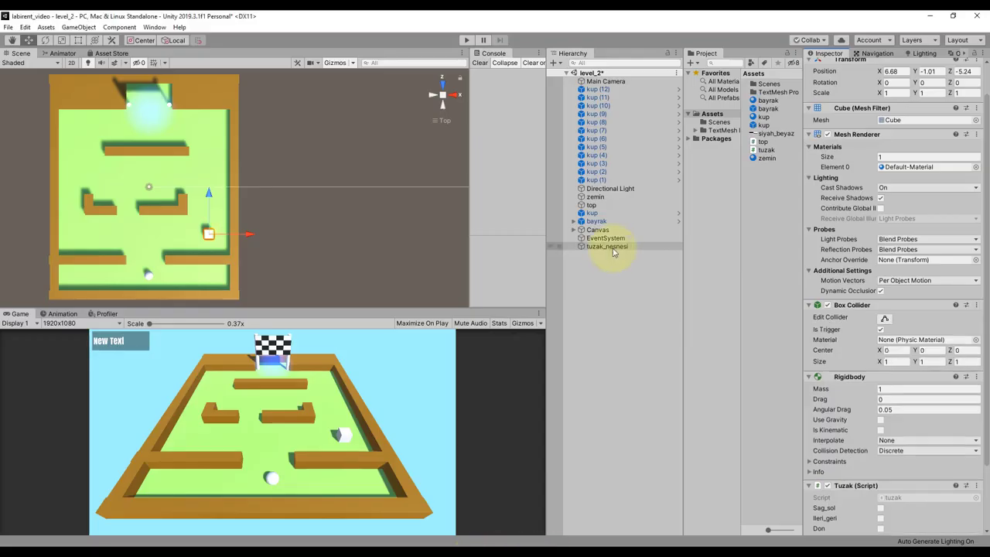
Drag tuzak_nesnesi into the Project Assets to make it a prefab.
mouse_move(608, 246)
mouse_down()
mouse_move(783, 213)
mouse_move(773, 196)
mouse_up()
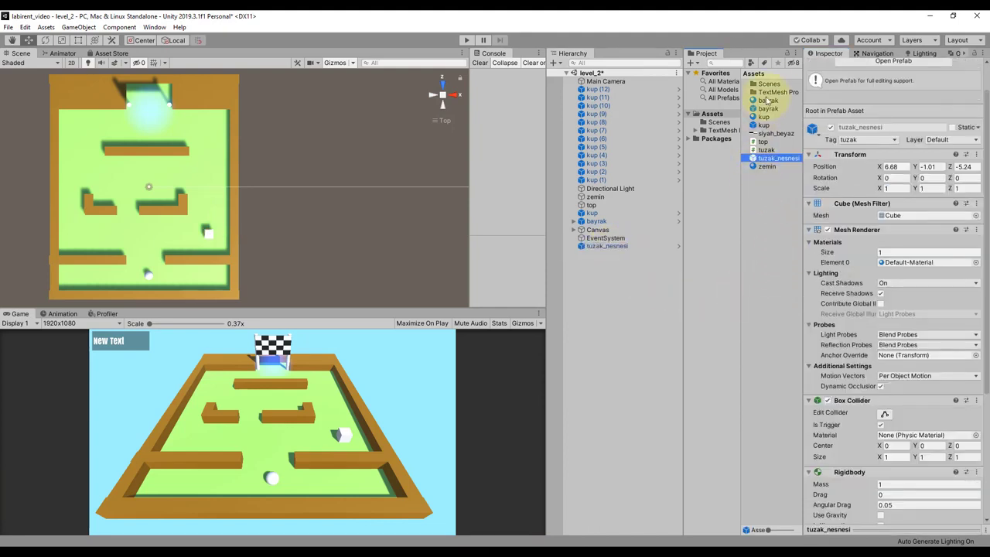
click(619, 332)
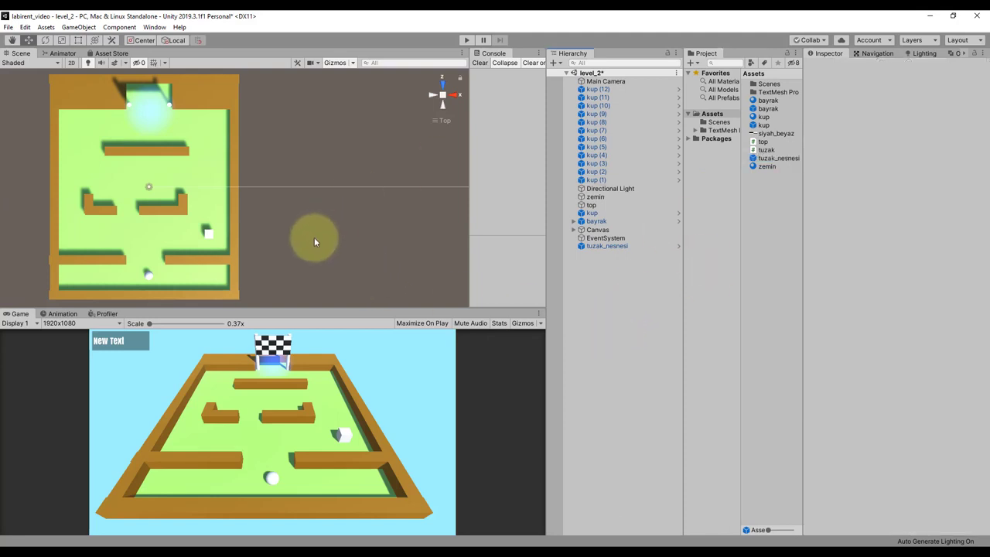
click(615, 246)
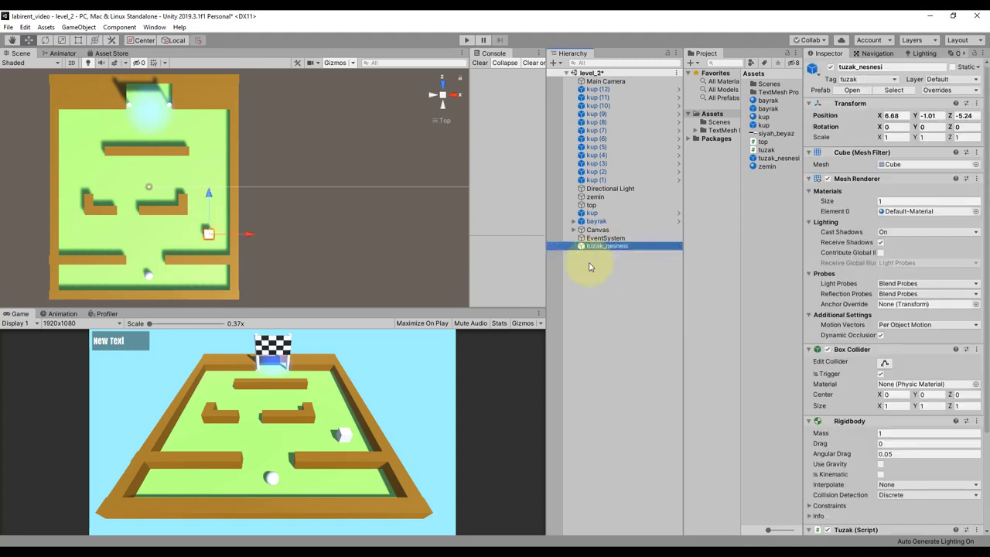
Place a second trap, tuzak_nesnesi (1), in the maze at X -8.8783, Z -5.3802.
click(585, 300)
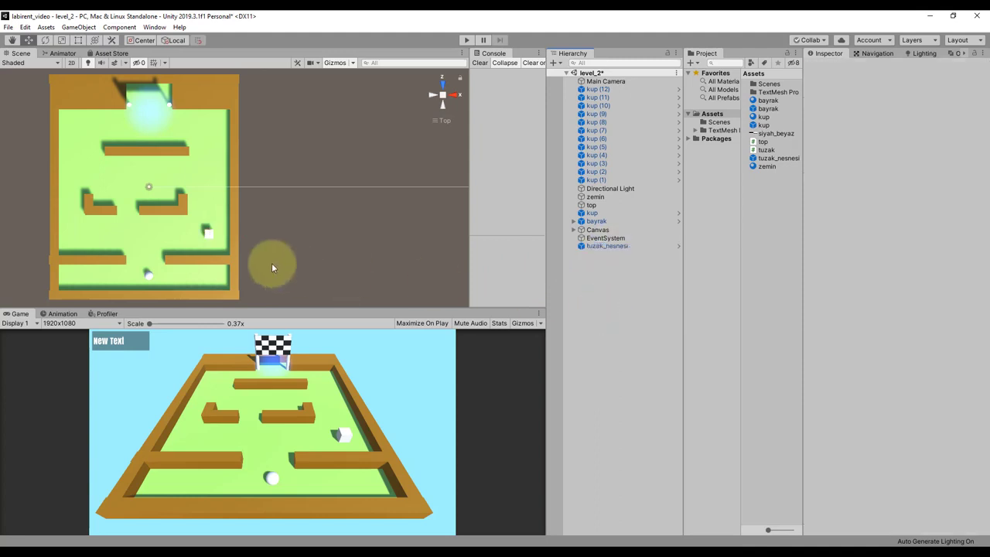
click(206, 232)
click(675, 278)
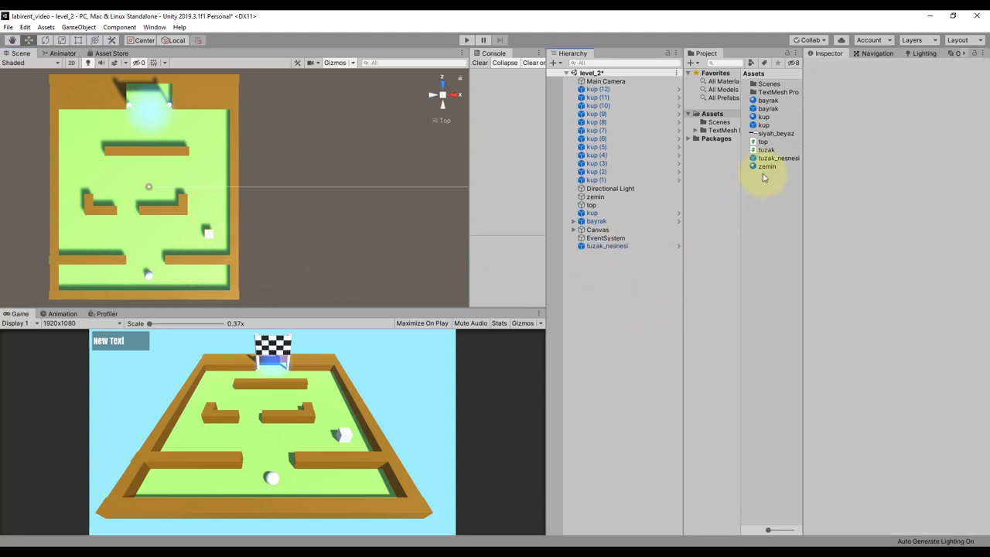
drag(773, 158, 70, 234)
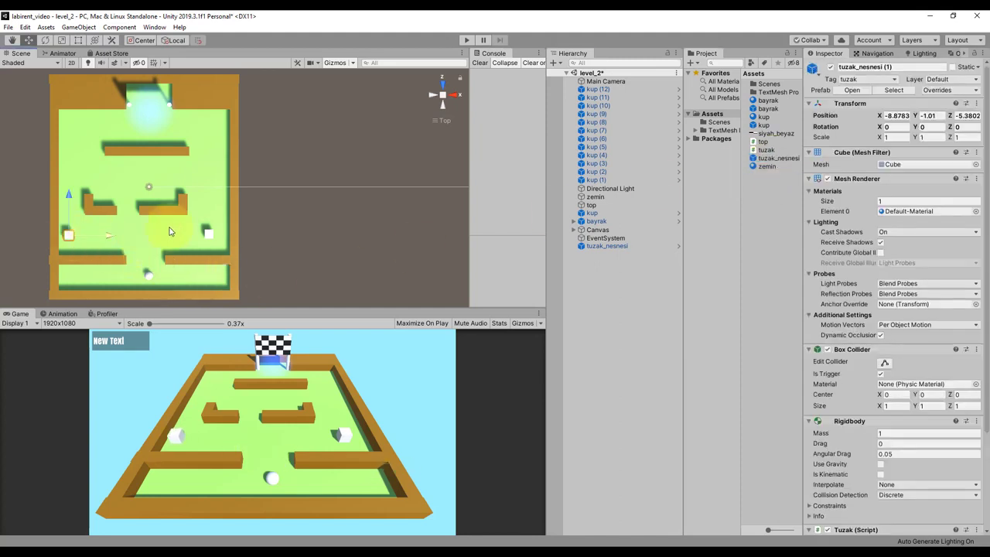
Move the original trap near the top and add trap copies at the lower wall gap and middle walls.
click(208, 231)
drag(207, 221, 207, 122)
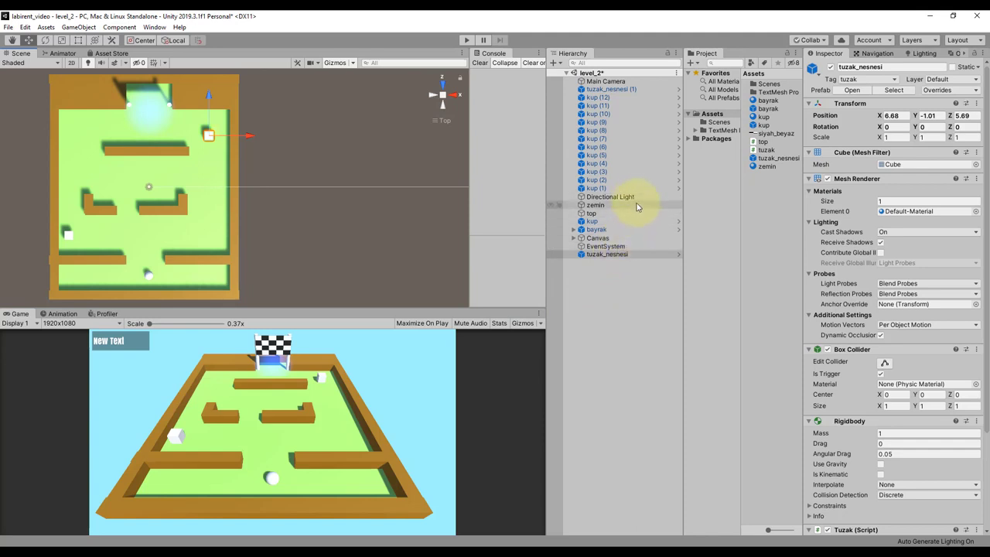
drag(784, 161, 148, 266)
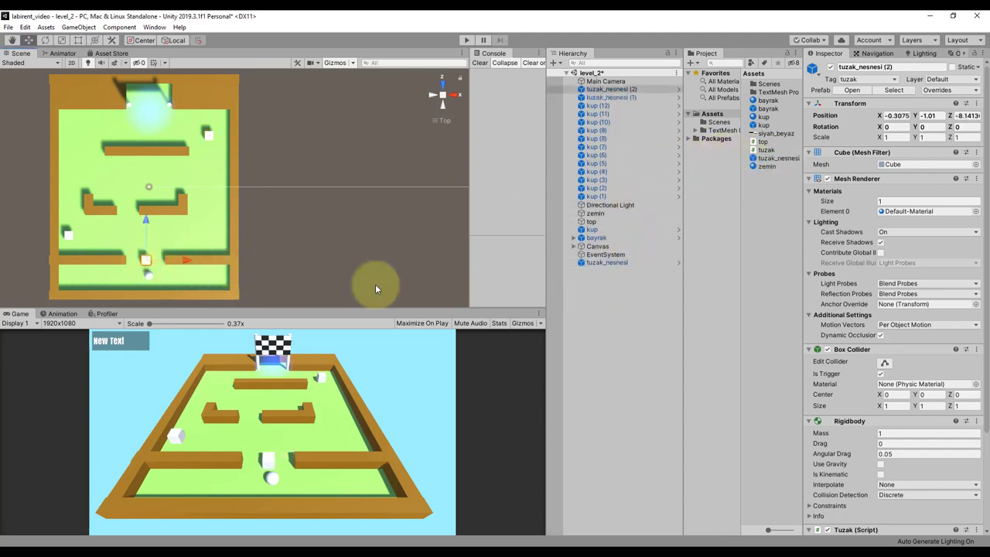
mouse_move(776, 157)
mouse_down()
mouse_move(126, 210)
mouse_move(113, 201)
mouse_up()
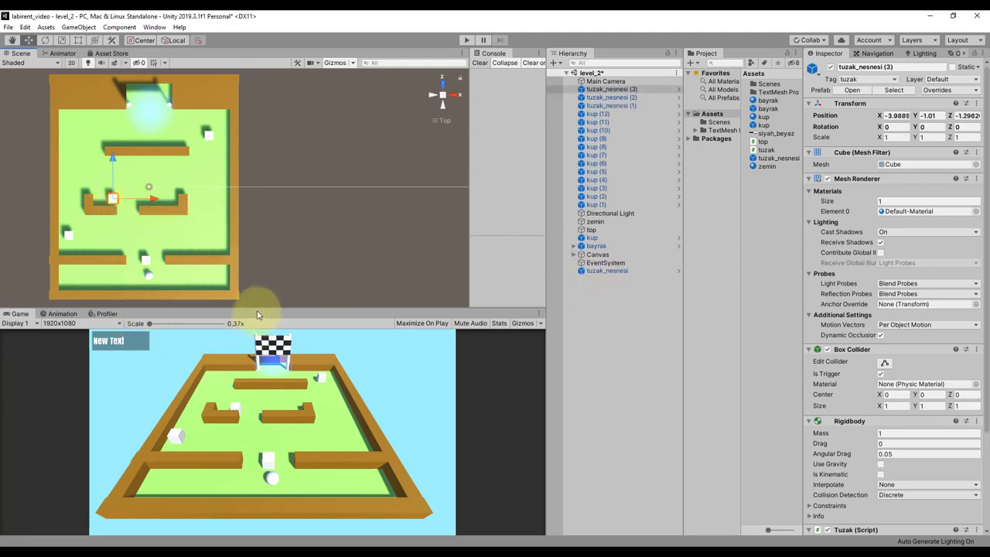
drag(258, 315, 260, 376)
alt+drag(170, 310, 185, 299)
click(135, 305)
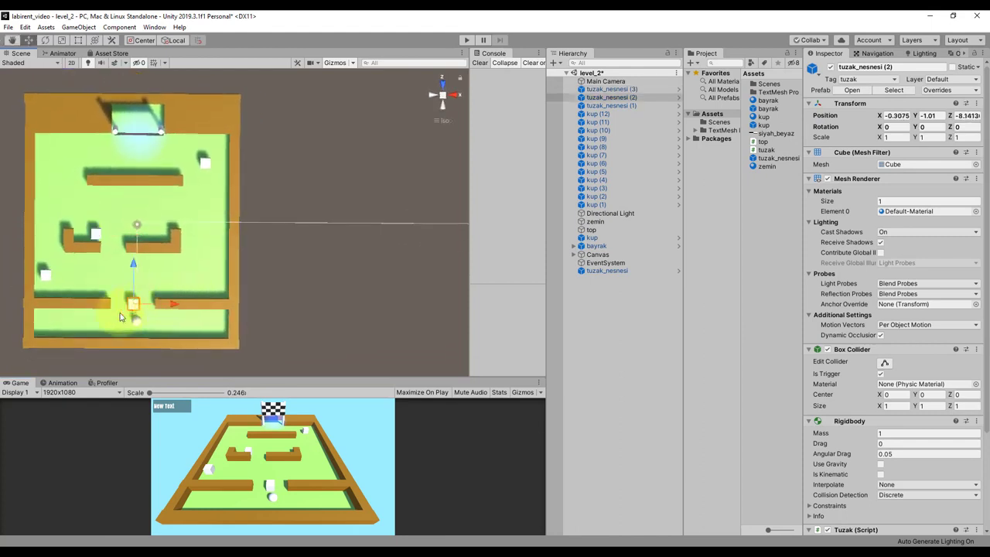
Zoom in on the lower wall gap and stretch tuzak_nesnesi (2) wider to fill it.
scroll(120, 317, up, 3)
middle_drag(119, 203, 218, 139)
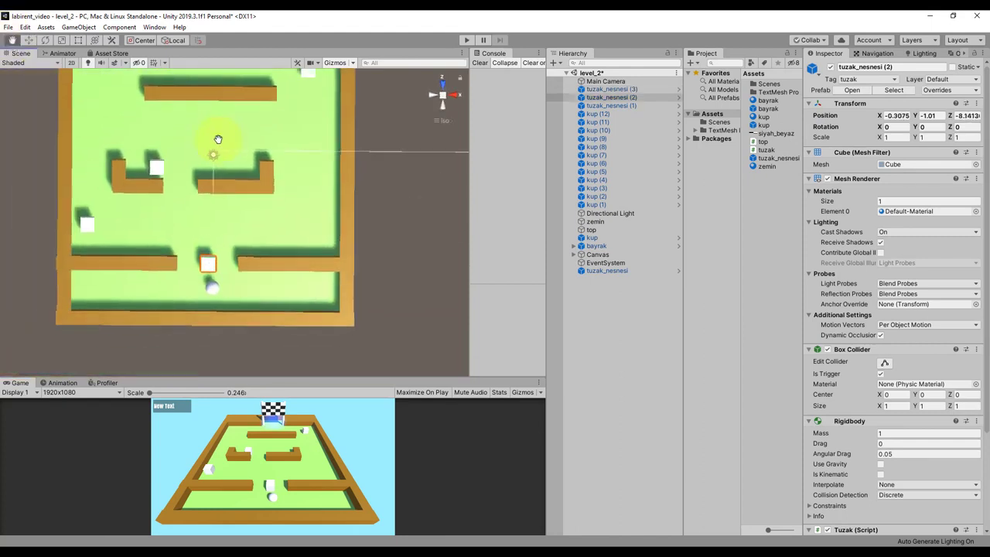
scroll(218, 139, up, 2)
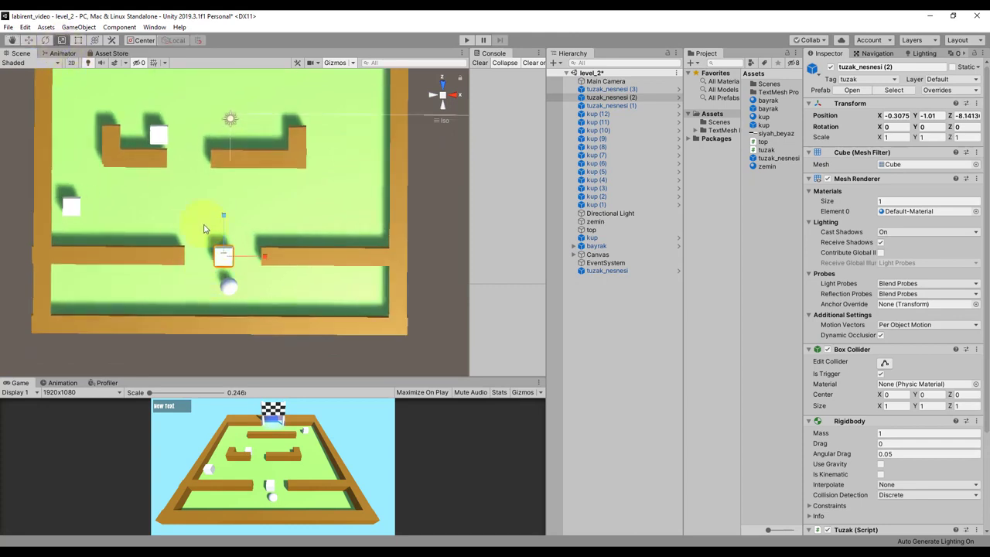
drag(264, 256, 363, 269)
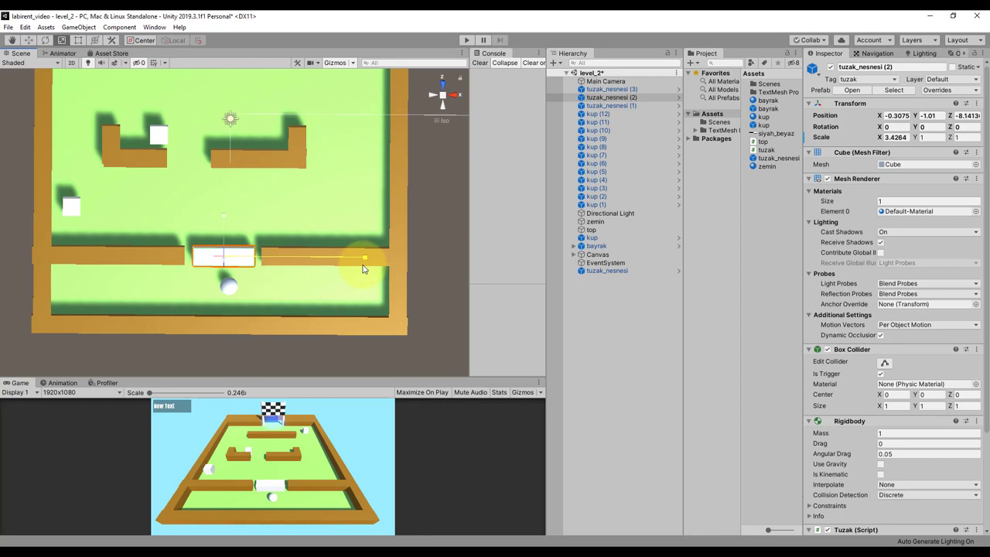
Move the ball 'top' to the left of the trap.
click(229, 286)
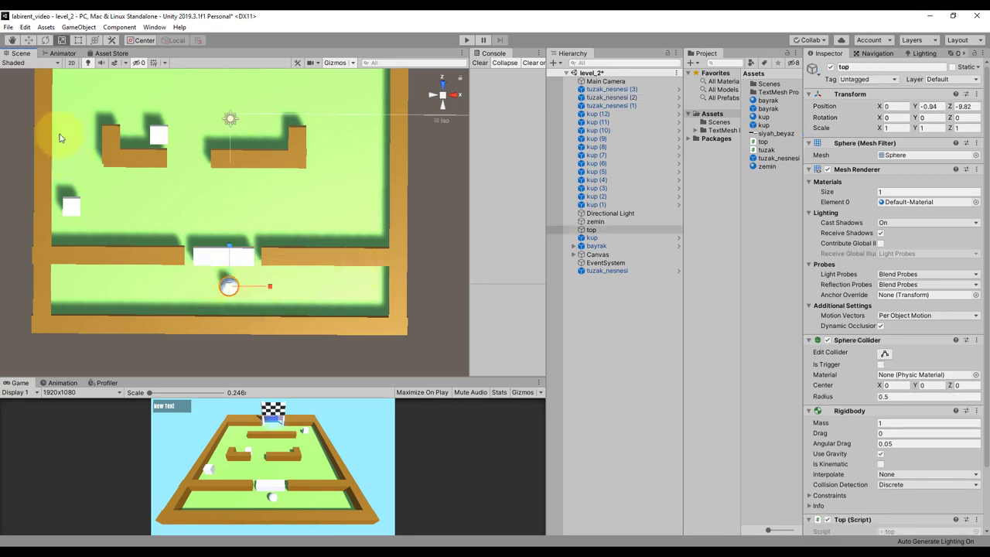
click(28, 40)
drag(267, 287, 189, 295)
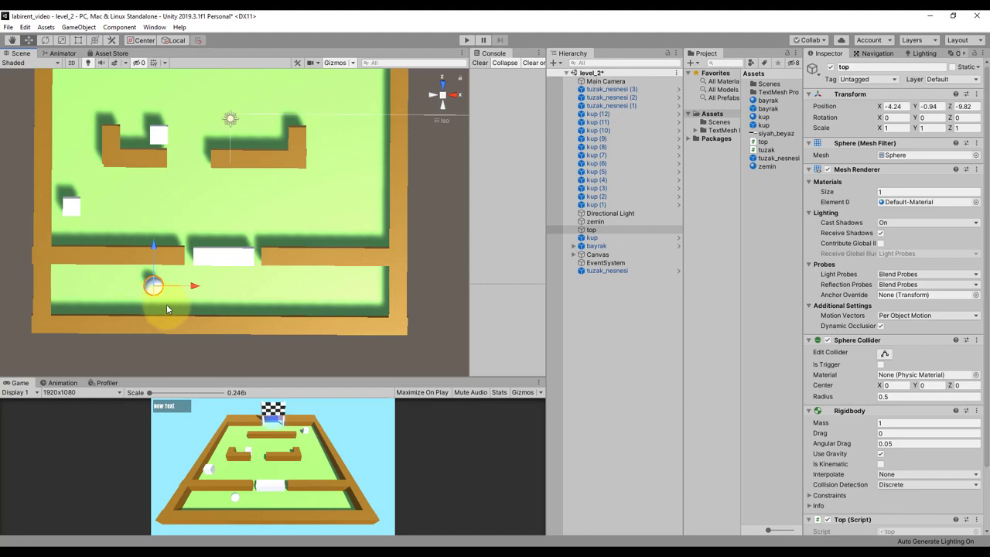
Flatten tuzak_nesnesi (2) into a thin bar with Z scale 0.33513.
click(228, 264)
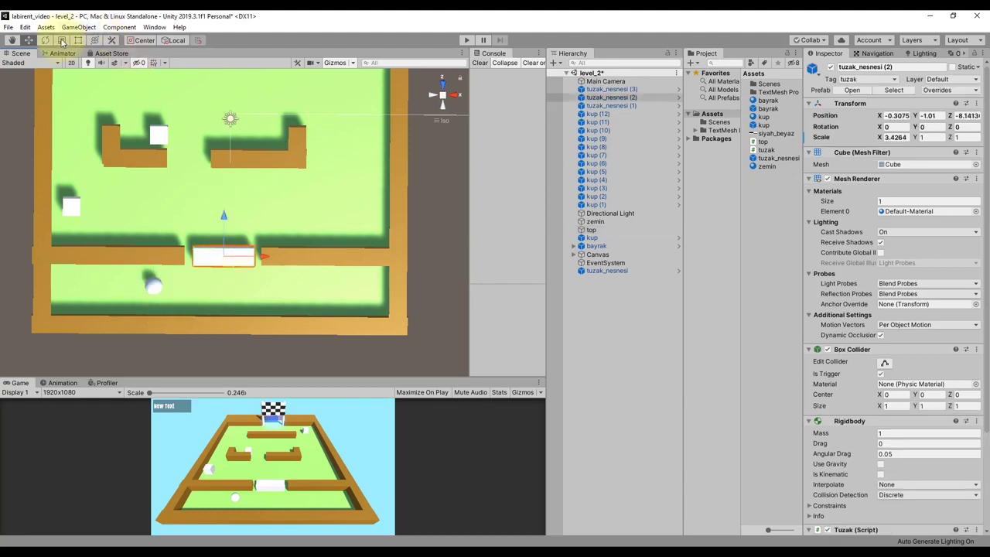
click(64, 44)
drag(224, 222, 227, 251)
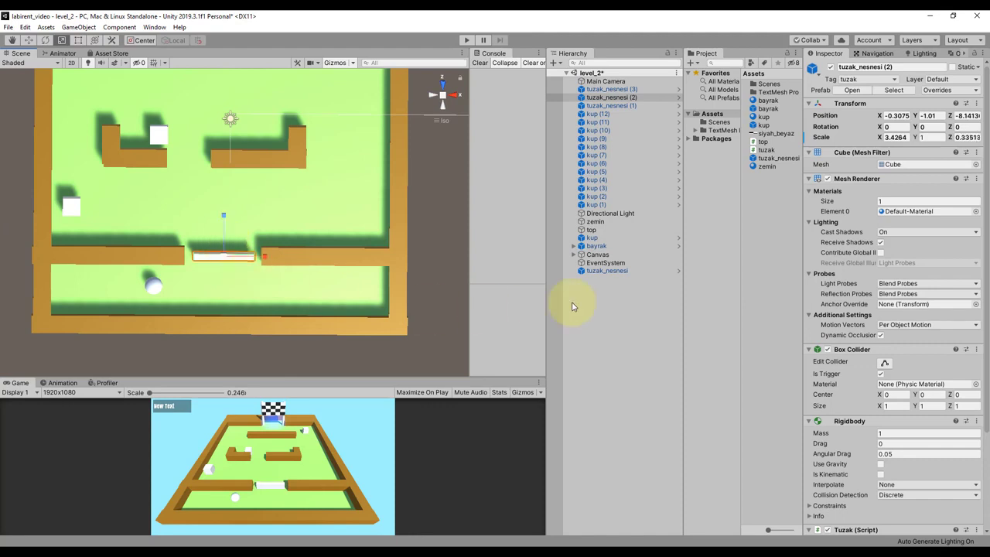
click(630, 98)
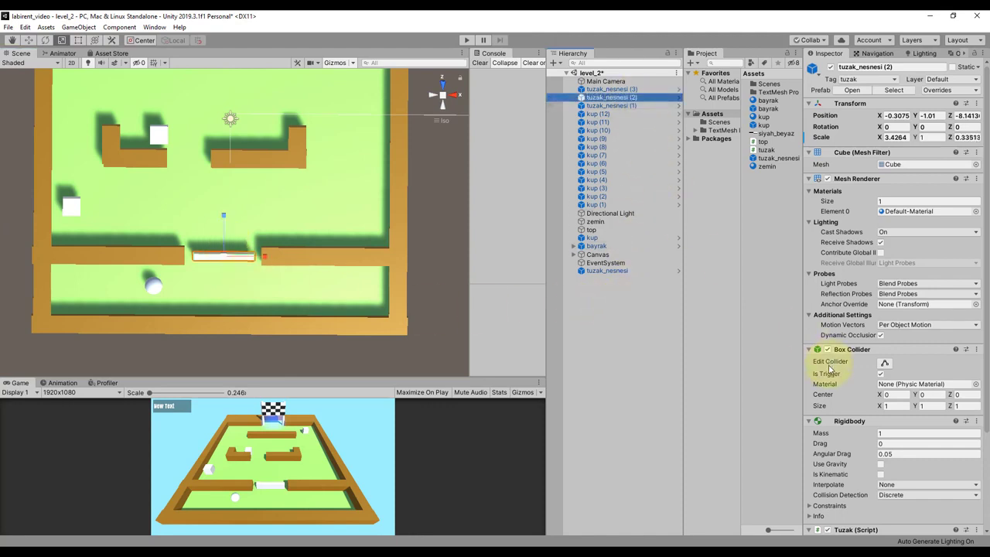
scroll(832, 360, down, 4)
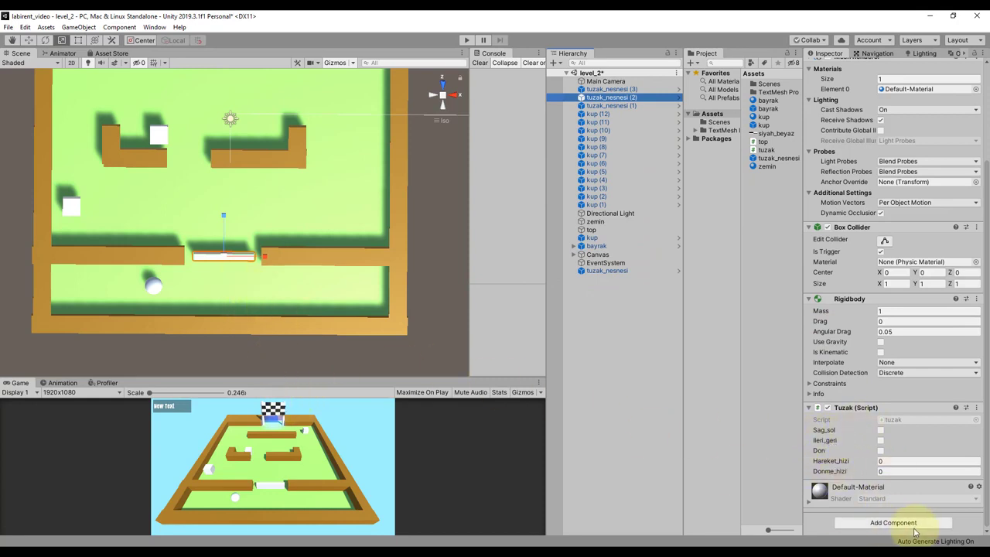
Turn on a motion option and set the speed in the thin trap bar's Tuzak script.
click(880, 450)
click(884, 470)
text(25)
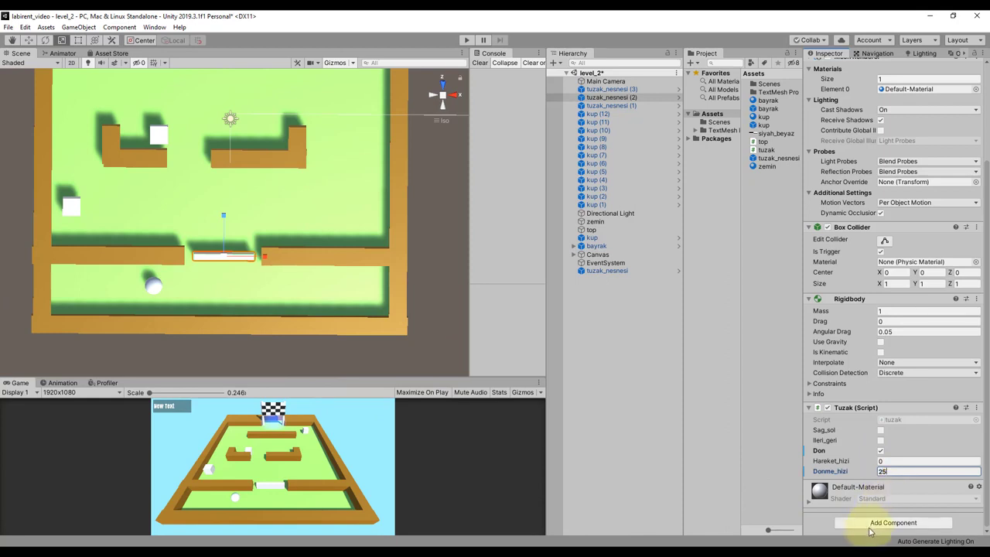
scroll(210, 77, down, 3)
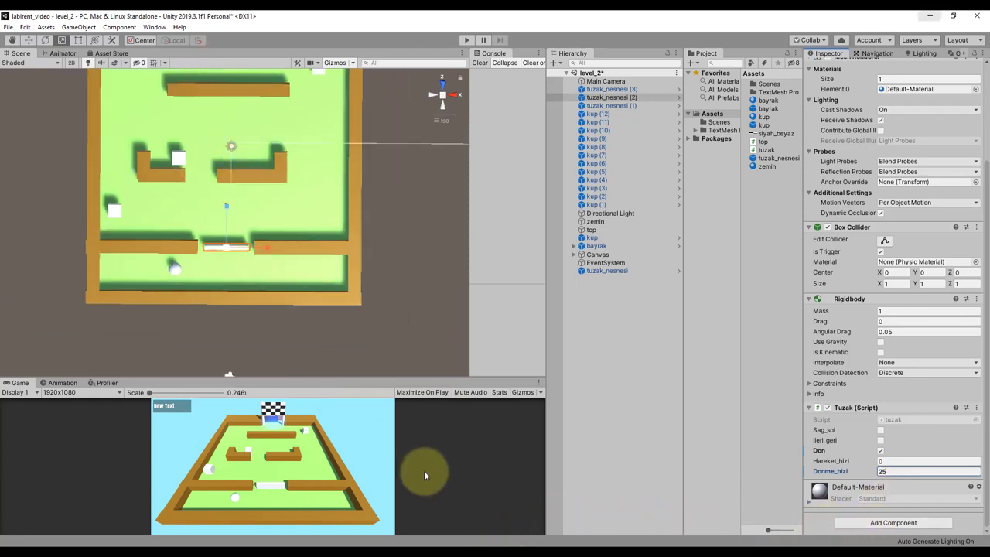
Stretch the left-side trap vertically and nudge it upward.
click(136, 211)
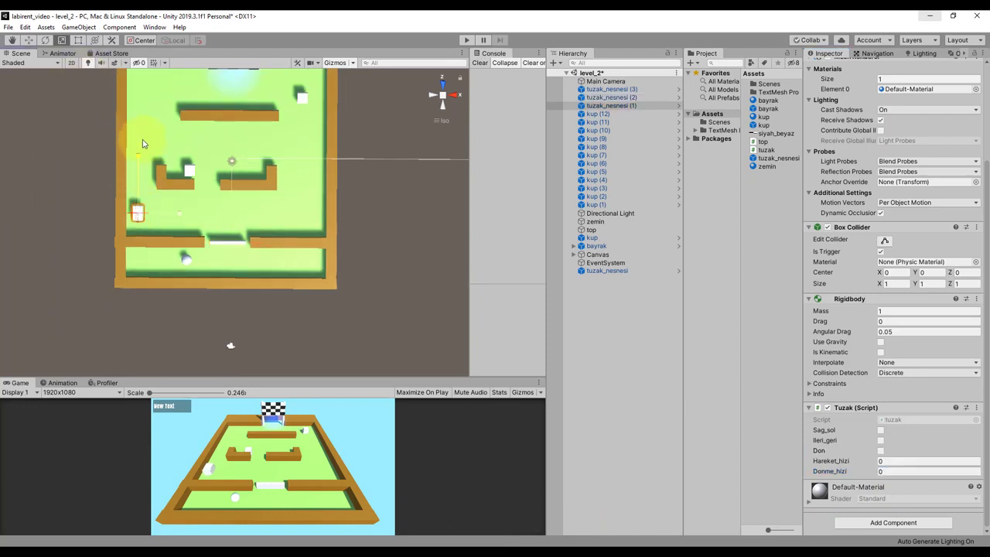
drag(143, 143, 140, 94)
click(28, 39)
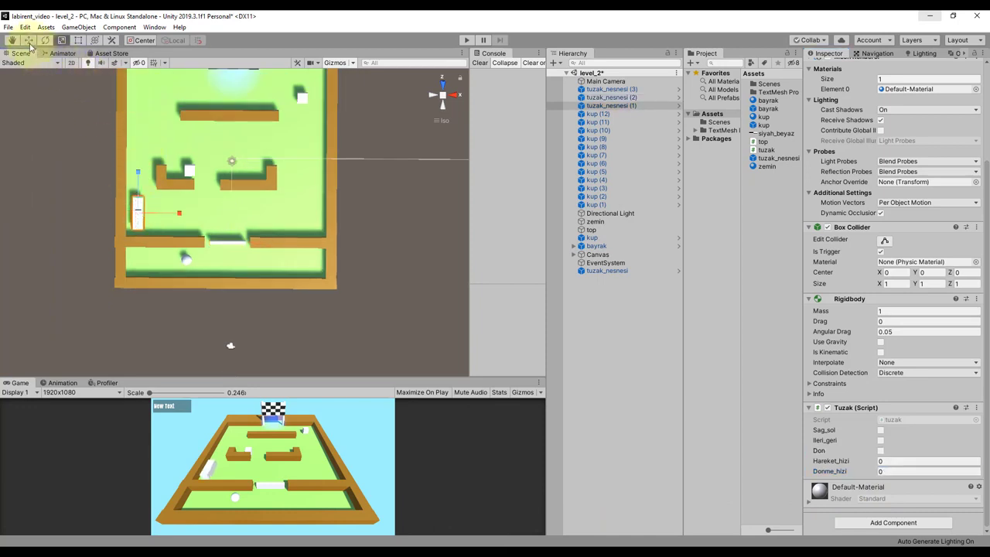
drag(143, 171, 143, 161)
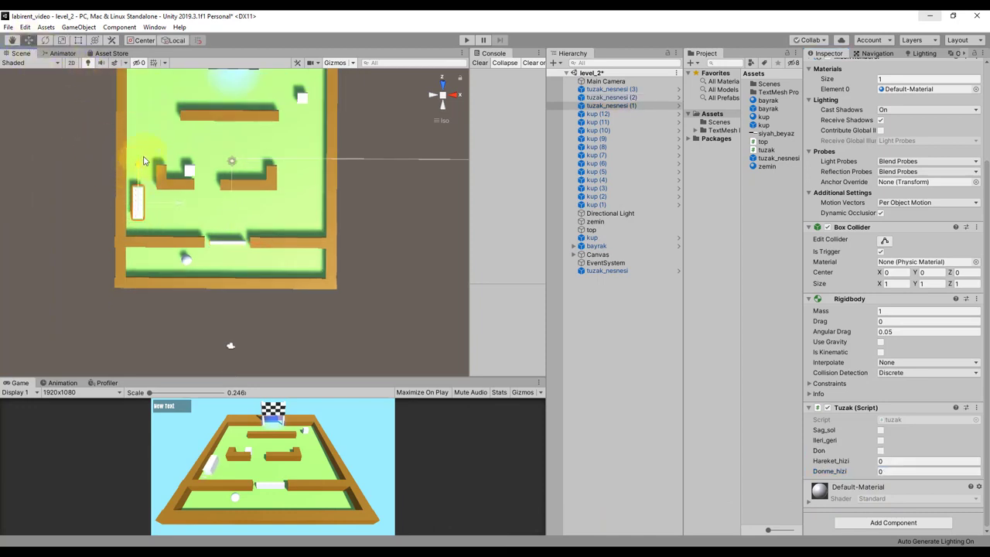
Stretch the top-right trap into a tall bar.
click(303, 96)
click(78, 39)
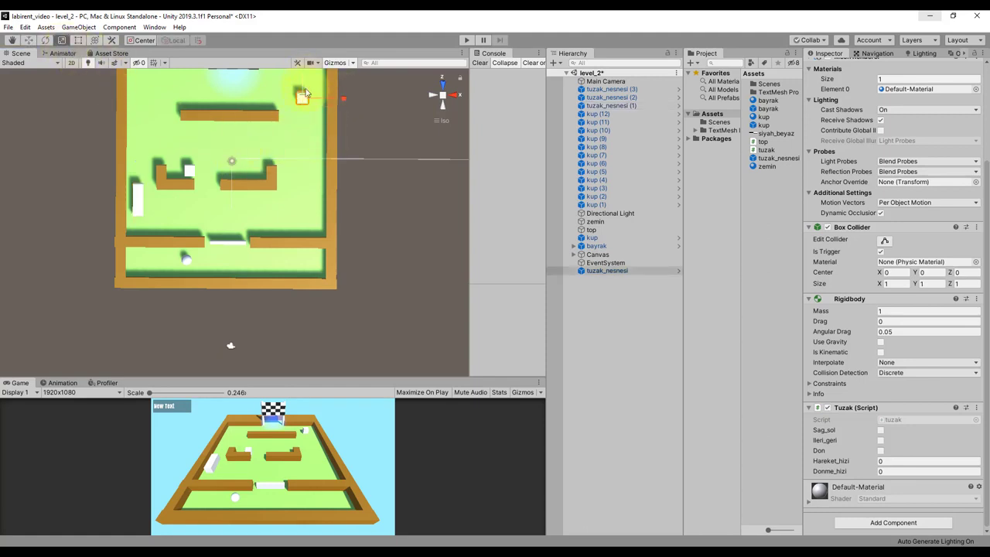
scroll(305, 94, down, 2)
drag(284, 95, 286, 262)
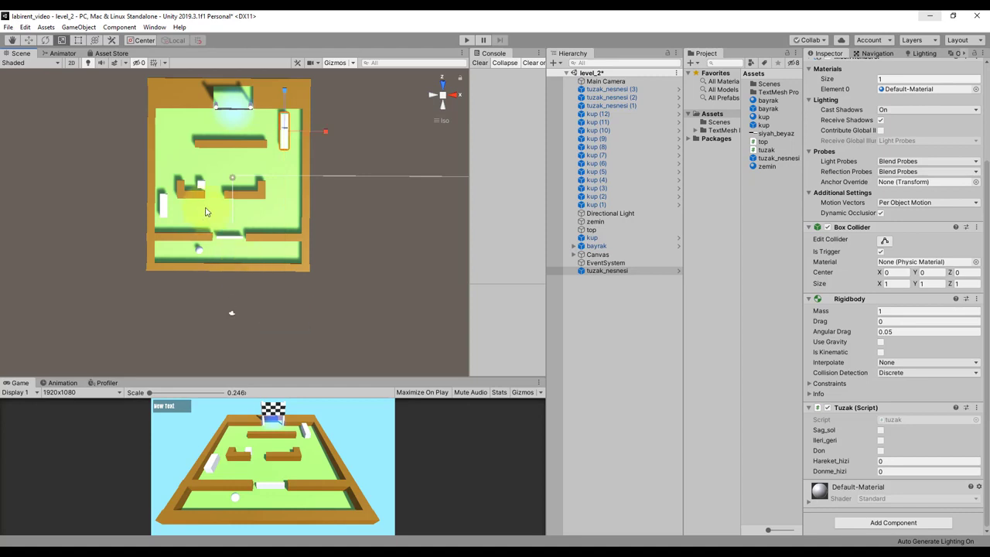
scroll(198, 190, up, 2)
Set the Hareket_hizi speed of the tall top-right trap bar.
click(186, 173)
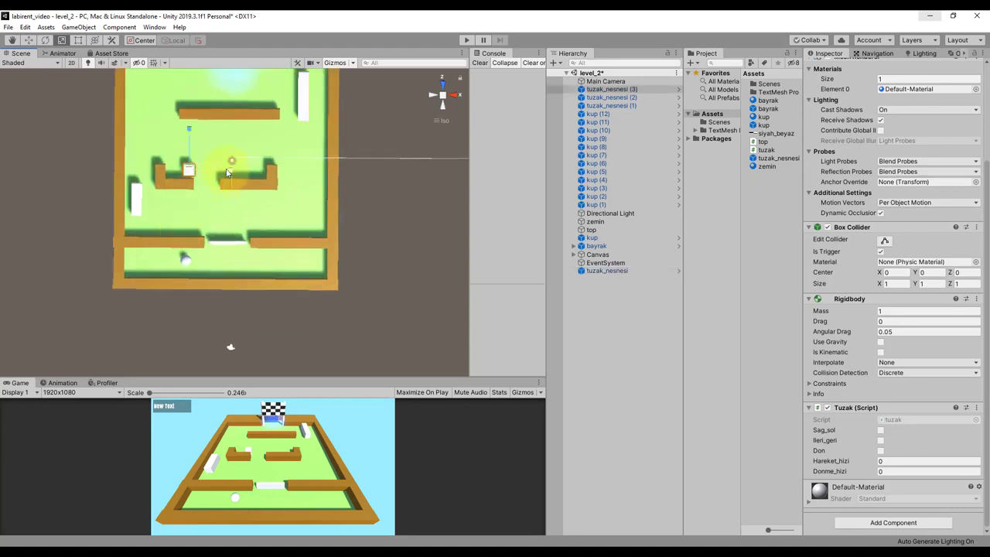
key(w)
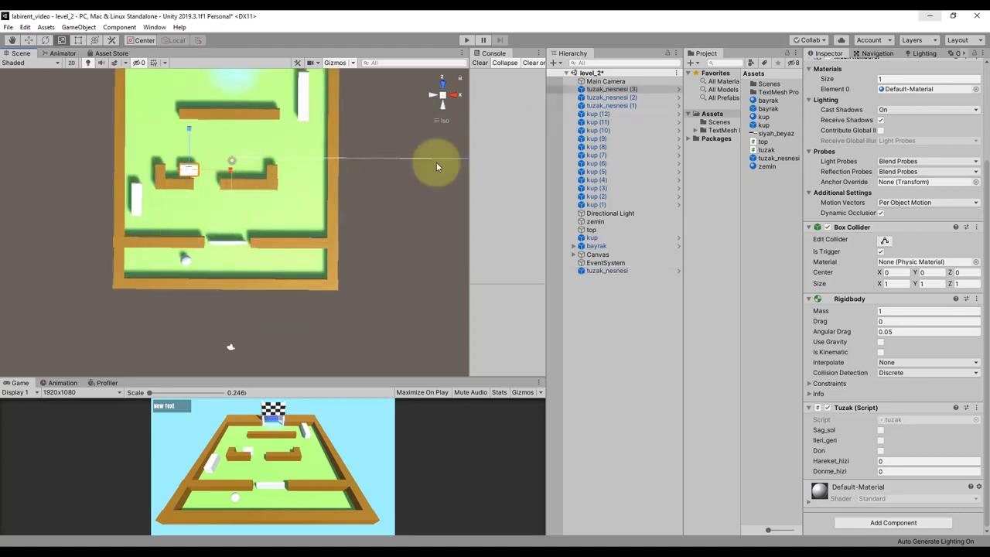
click(136, 199)
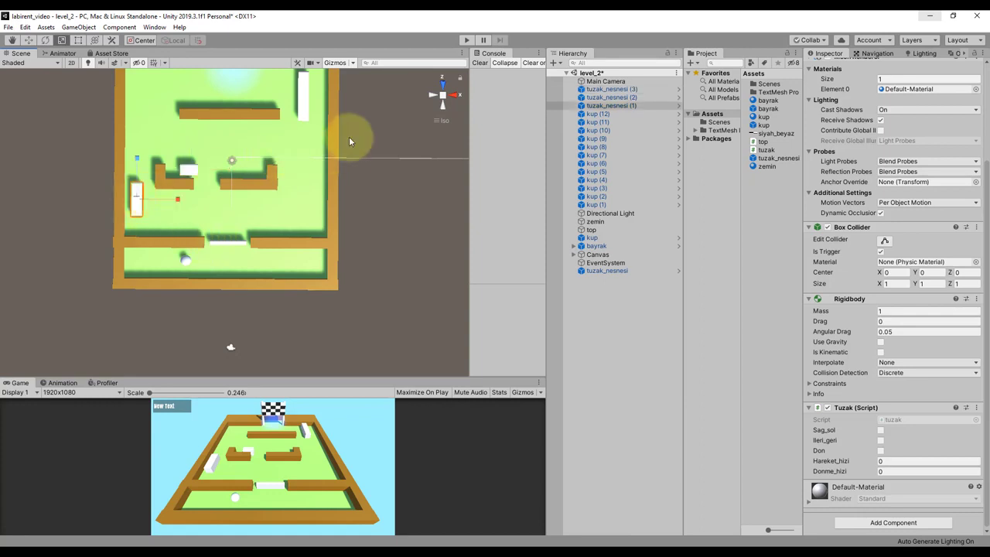
click(29, 39)
click(303, 93)
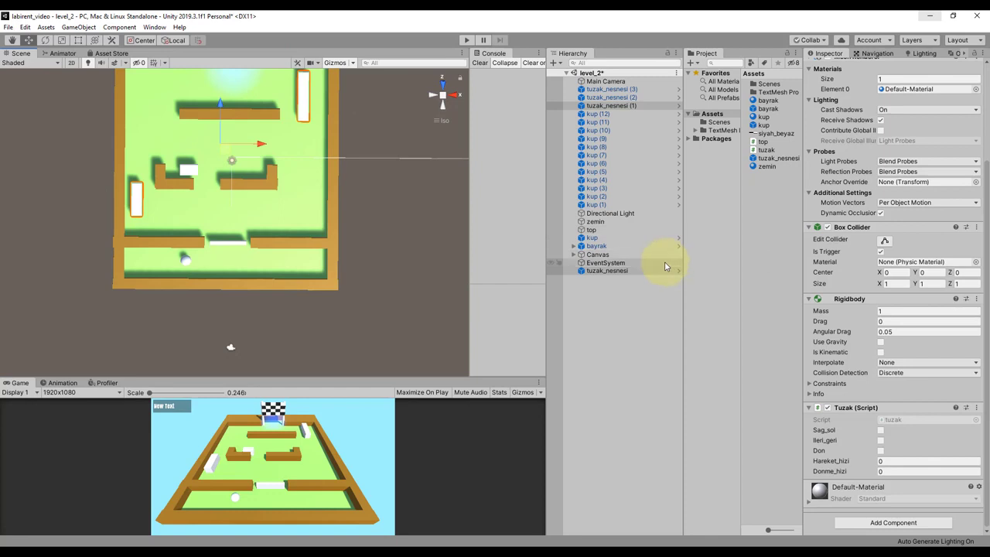
click(882, 461)
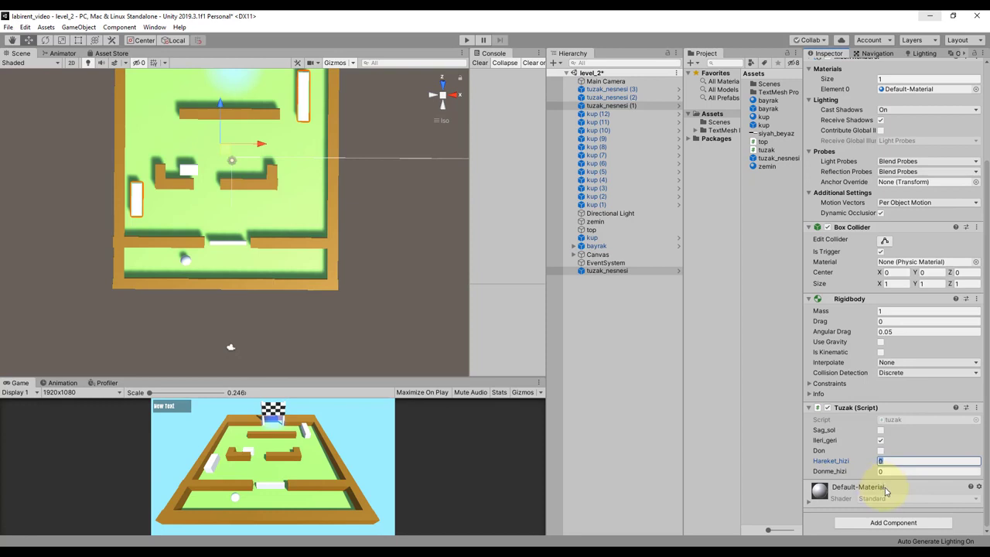
text(2)
scroll(309, 215, down, 1)
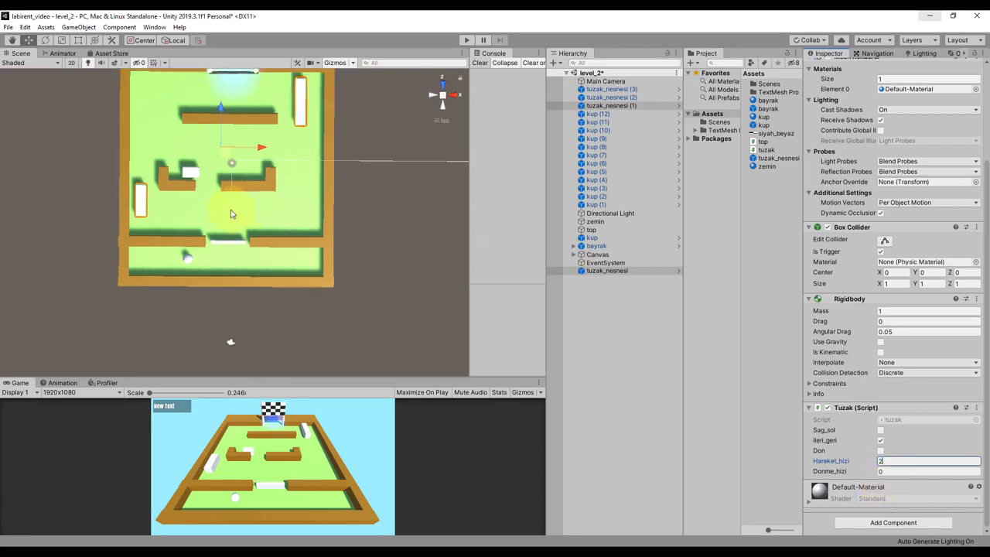
Set Hareket_hizi to 2 on tuzak_nesnesi (3).
click(188, 177)
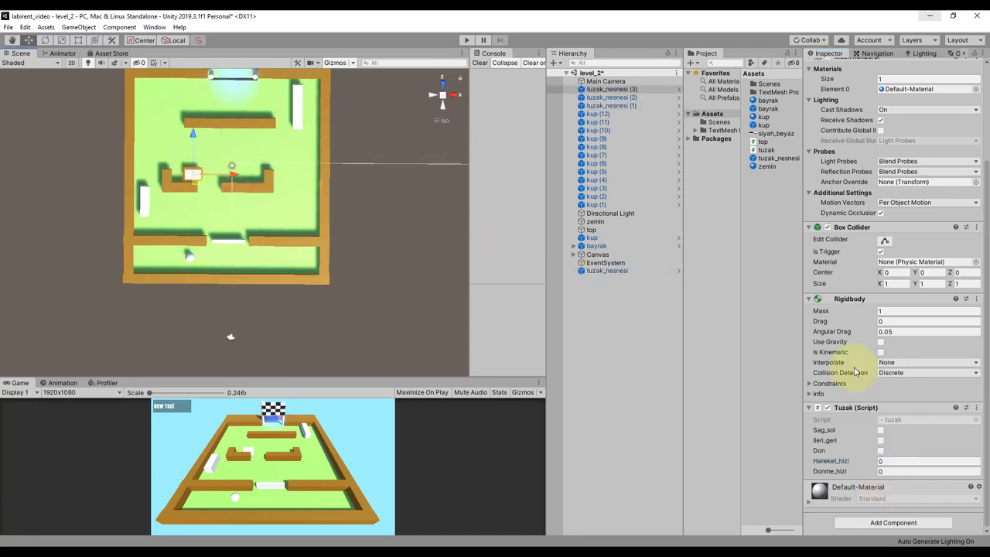
click(881, 461)
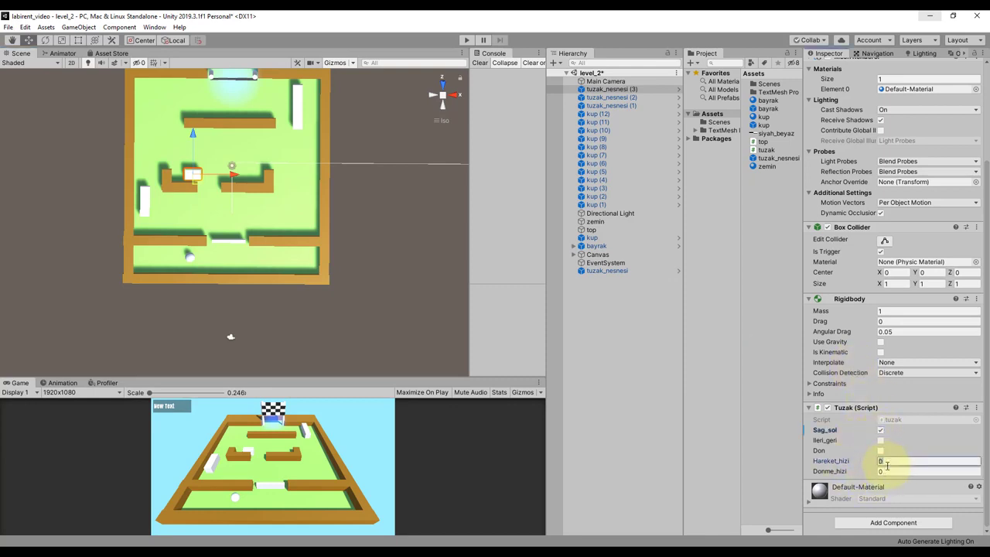
text(2)
scroll(326, 201, up, 2)
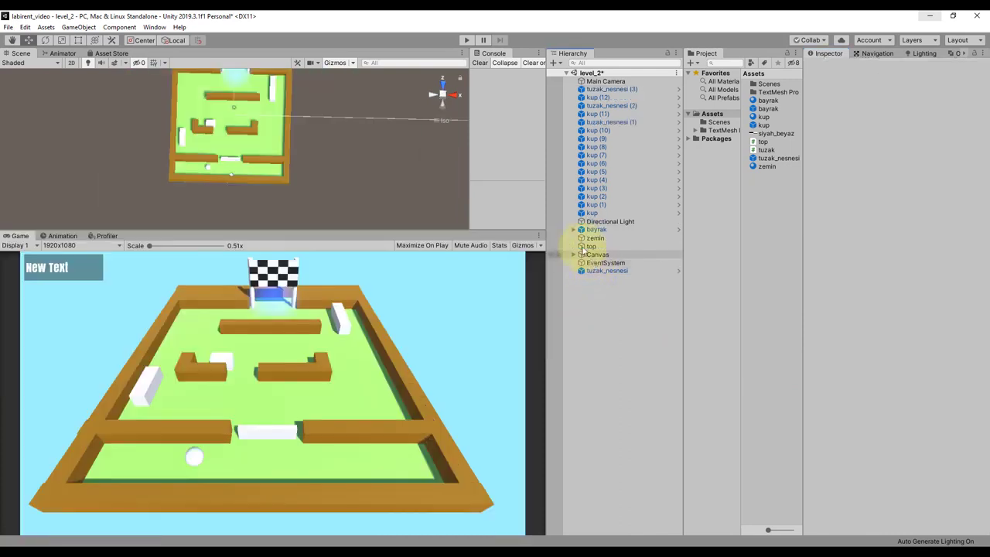
Drag Canvas's level_txt into the Level_txt field of the ball's Top (Script).
click(593, 246)
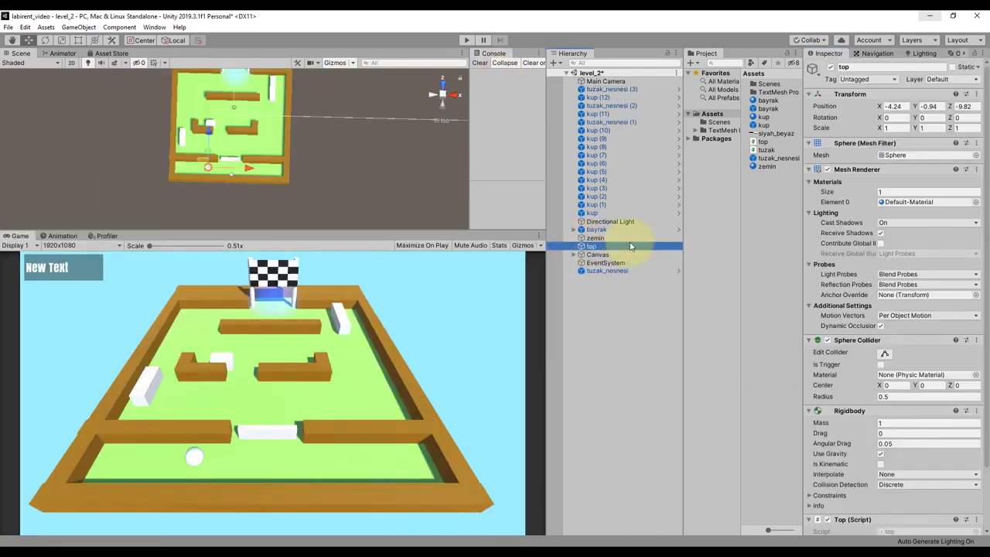
scroll(835, 407, down, 3)
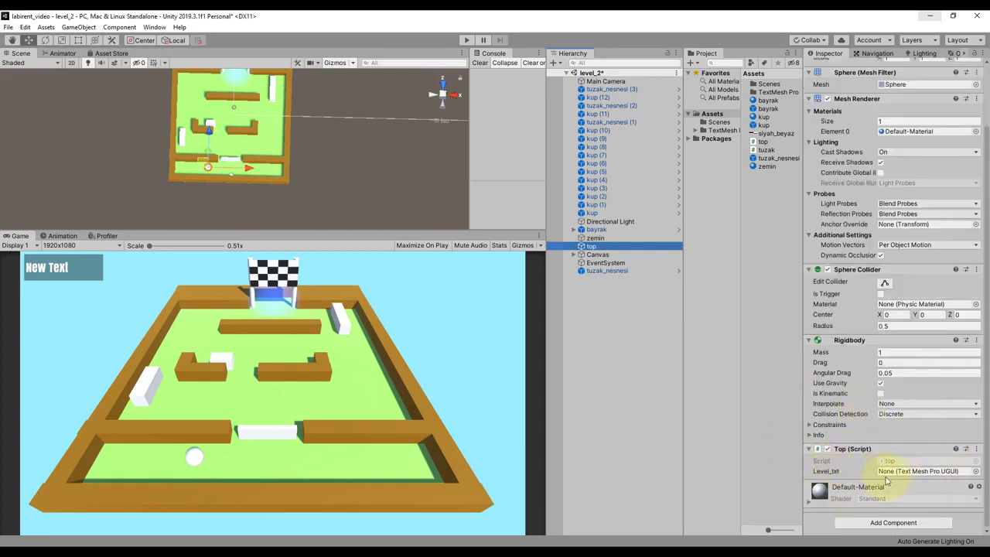
click(581, 254)
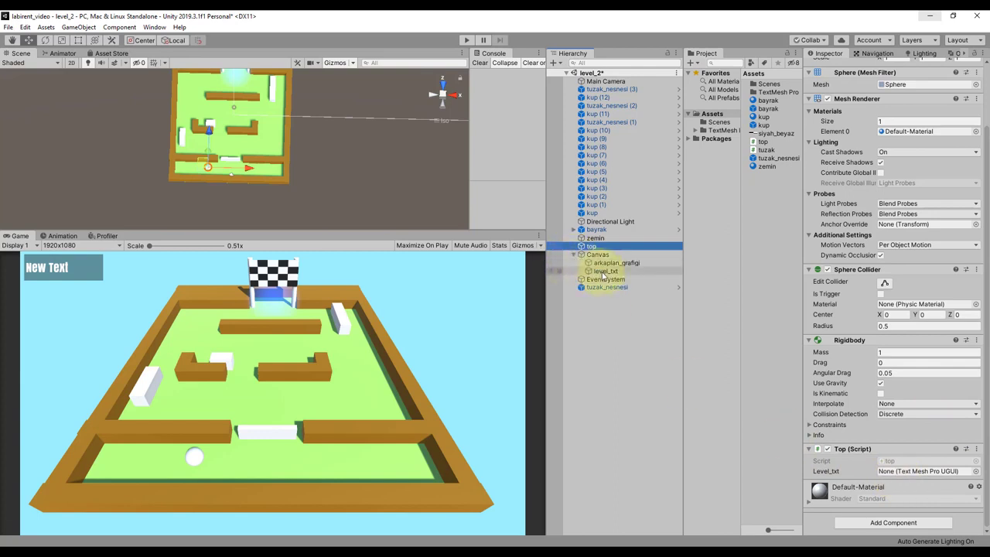
drag(604, 274, 920, 471)
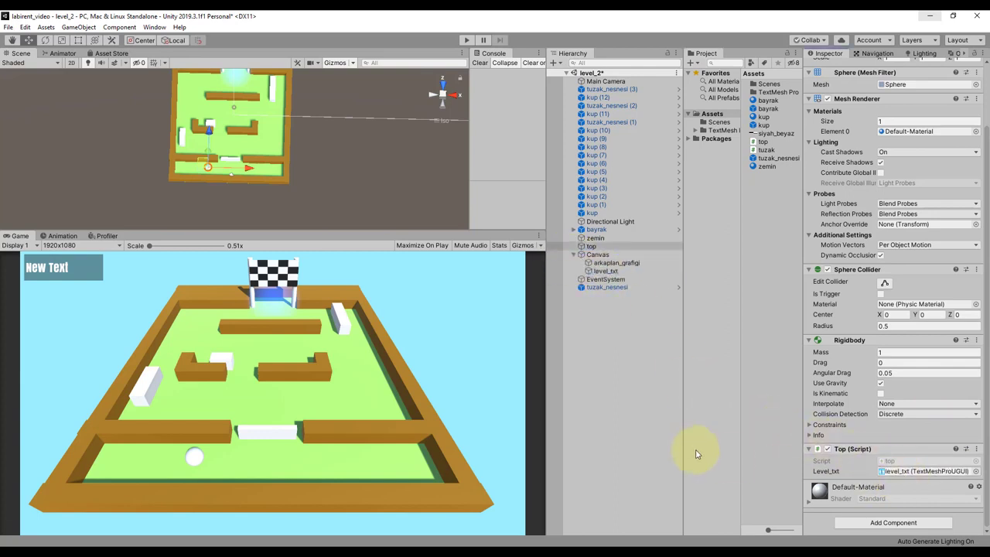
click(647, 403)
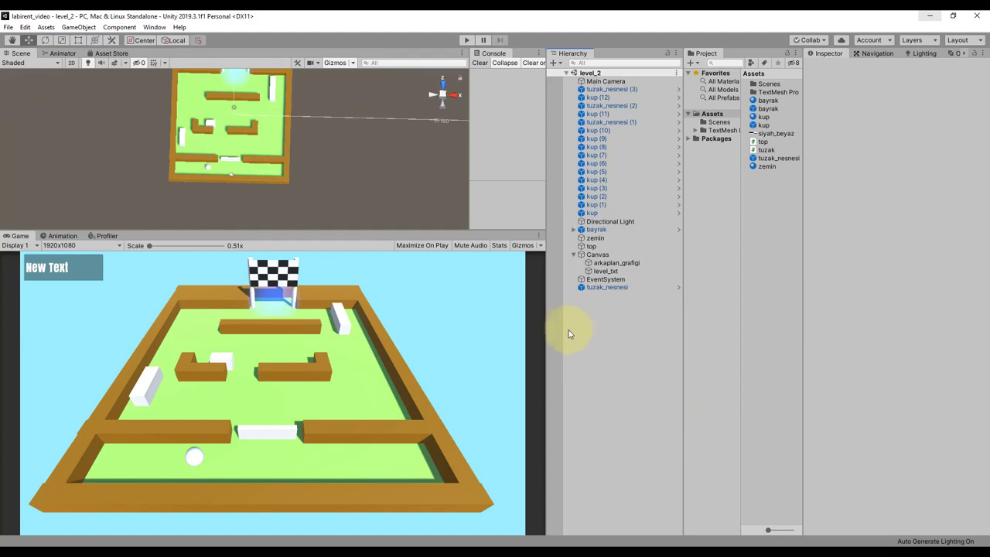
click(466, 39)
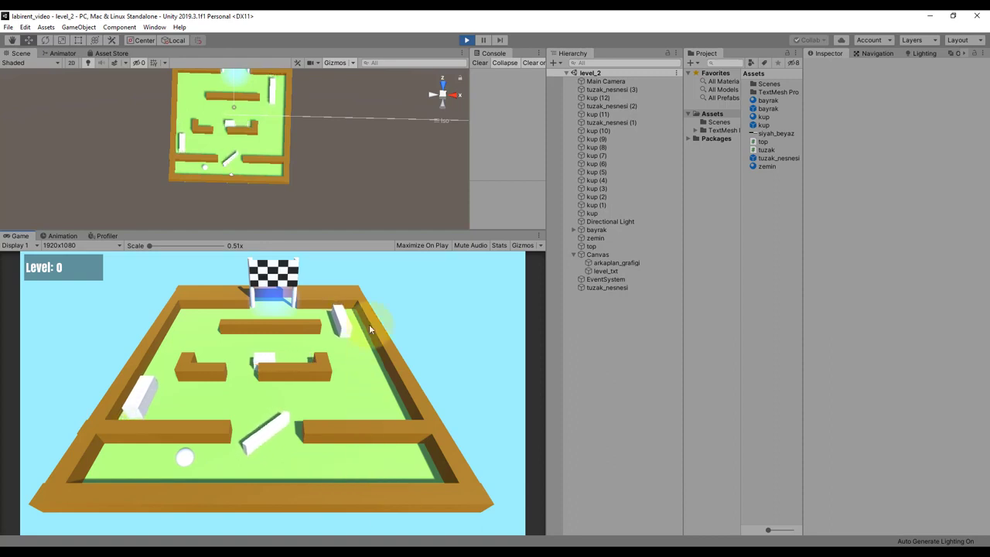
click(467, 40)
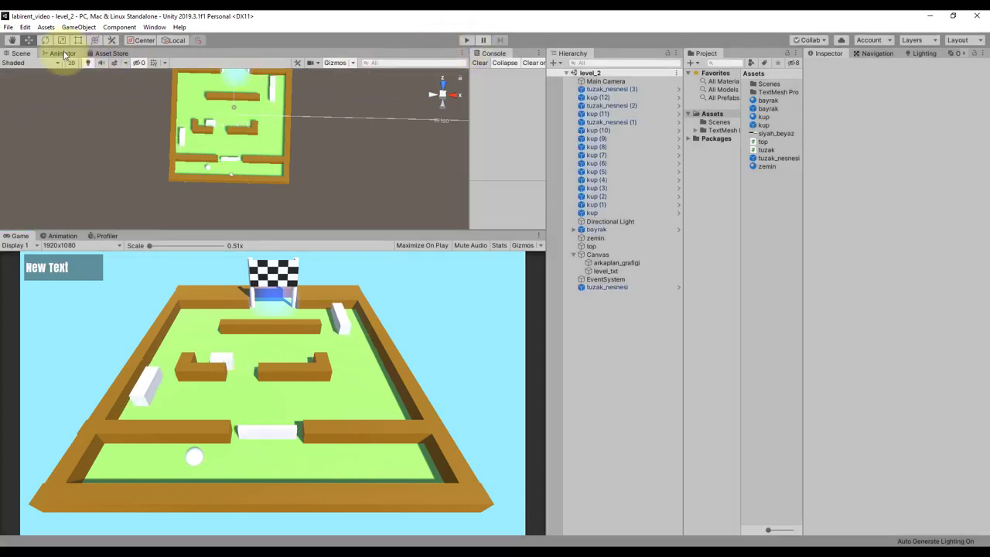
click(11, 28)
Add level_1 and then level_2 to Scenes In Build in Build Settings.
click(31, 131)
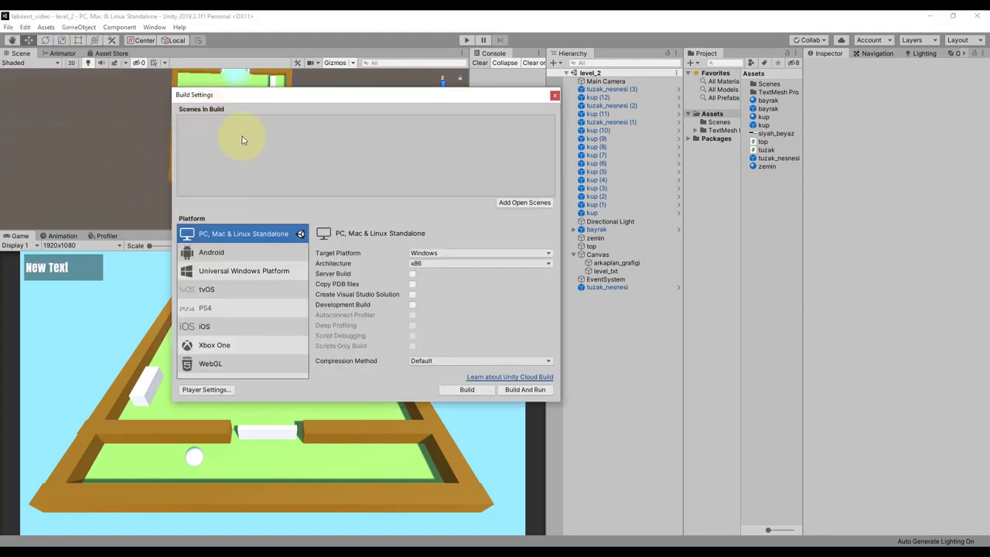
double_click(766, 83)
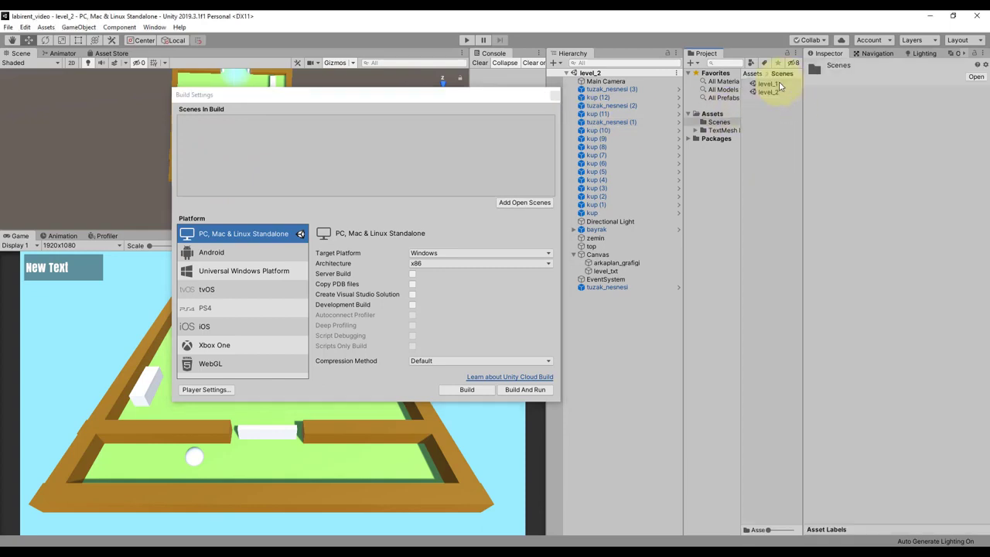
drag(767, 83, 363, 147)
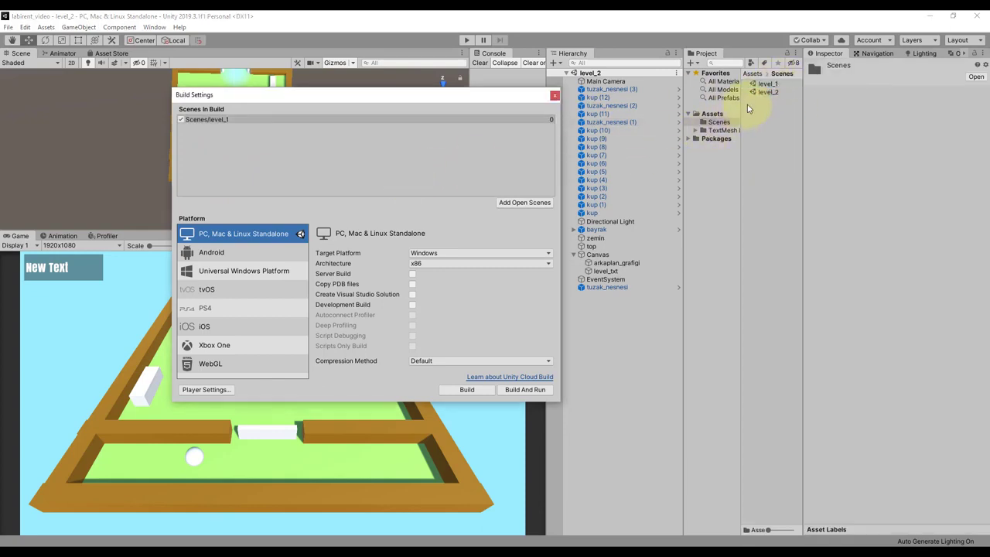
drag(767, 92, 409, 138)
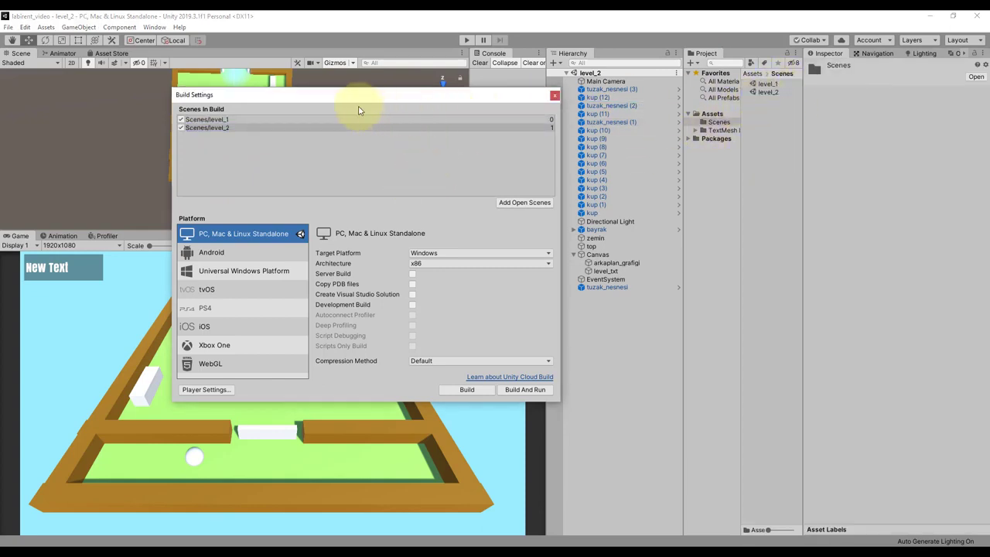
click(554, 95)
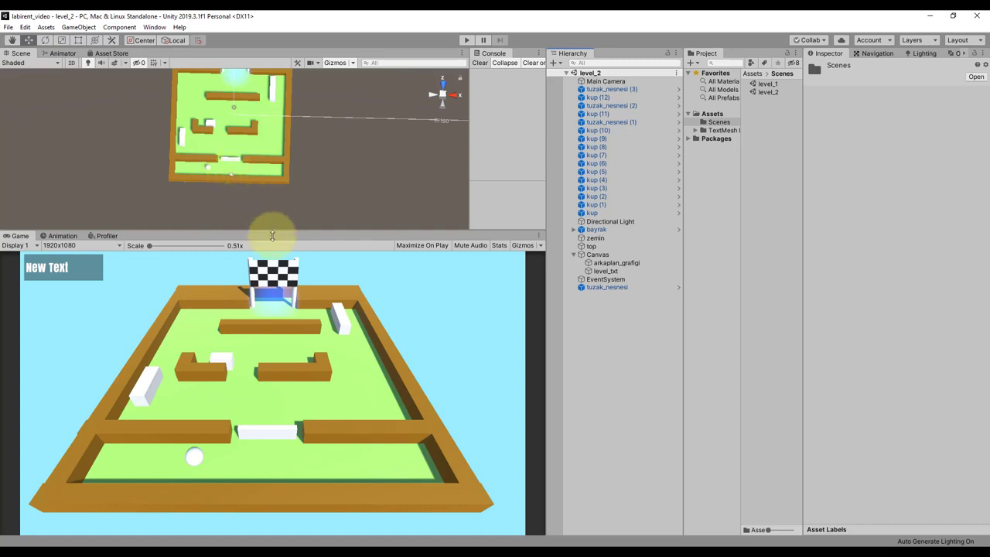
Select the ball 'top' and collapse Canvas in the Hierarchy.
click(625, 246)
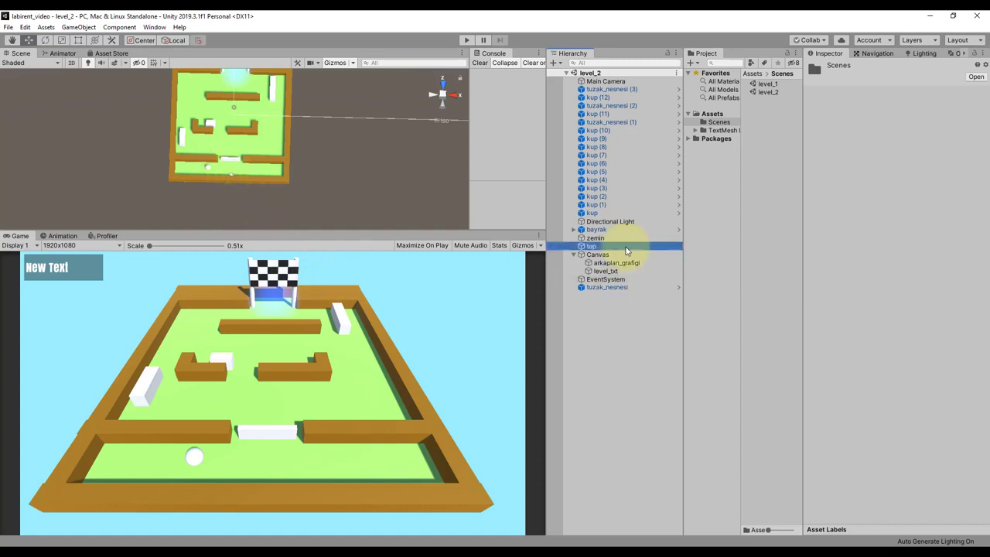
click(574, 254)
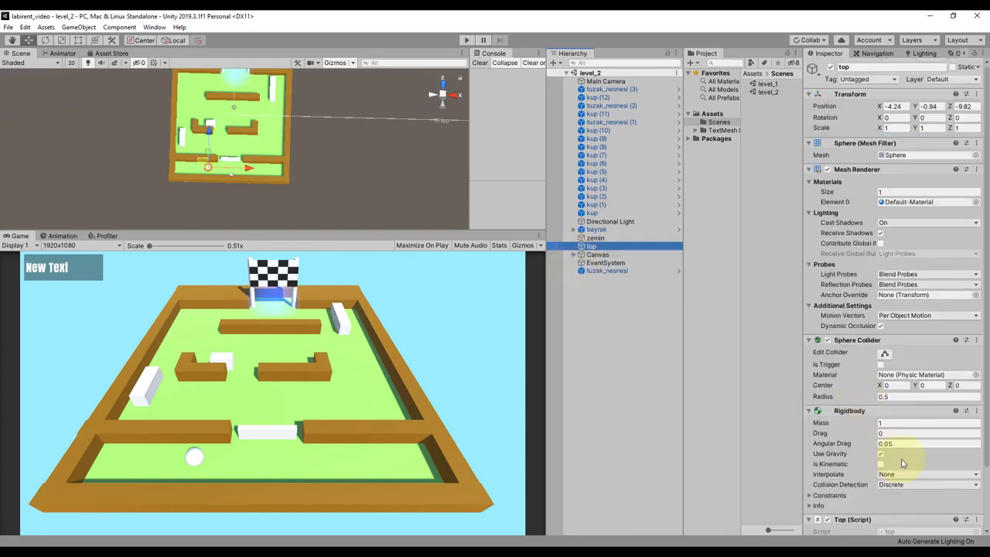
scroll(902, 462, down, 2)
In top.cs, add an if block checking whether other.gameObject's tag is "tuzak".
double_click(902, 463)
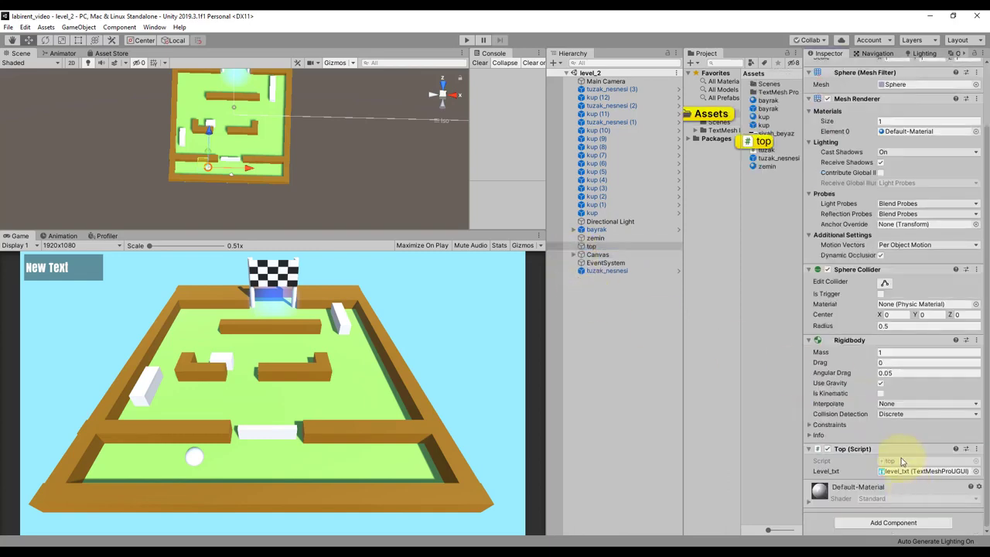
scroll(380, 364, down, 2)
scroll(380, 367, down, 6)
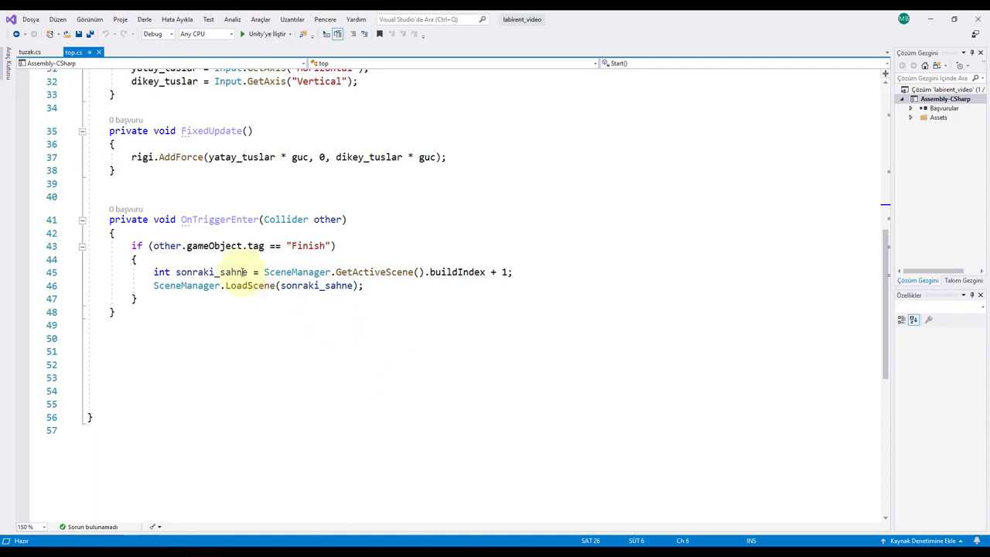
click(142, 298)
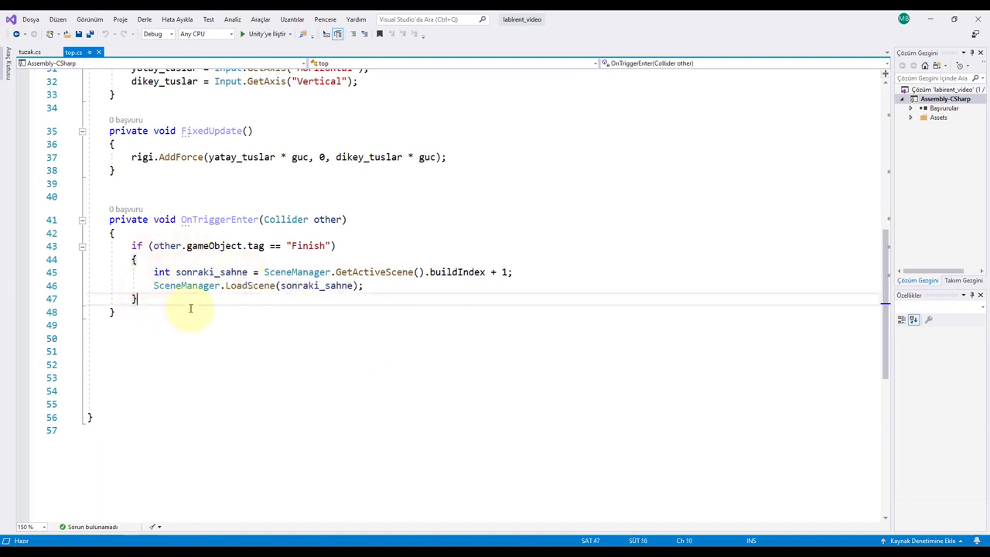
key(Return)
key(Return)
text(if(o)
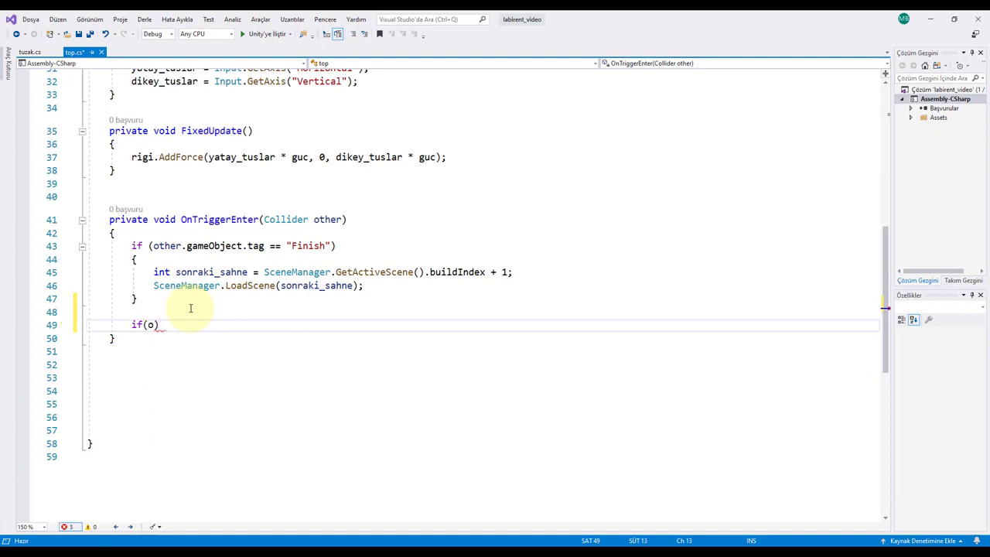
text(t)
key(Tab)
text(.g)
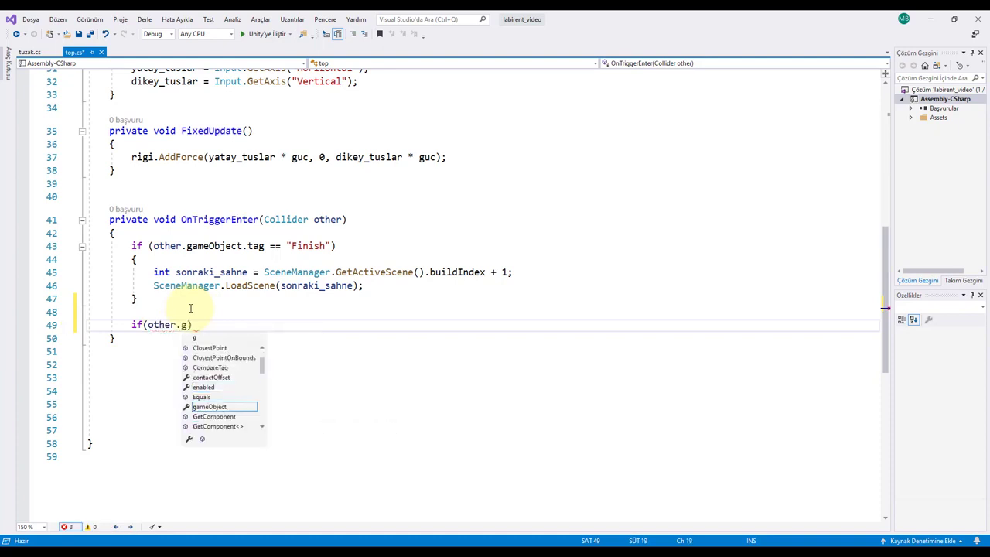
key(Tab)
text(ta)
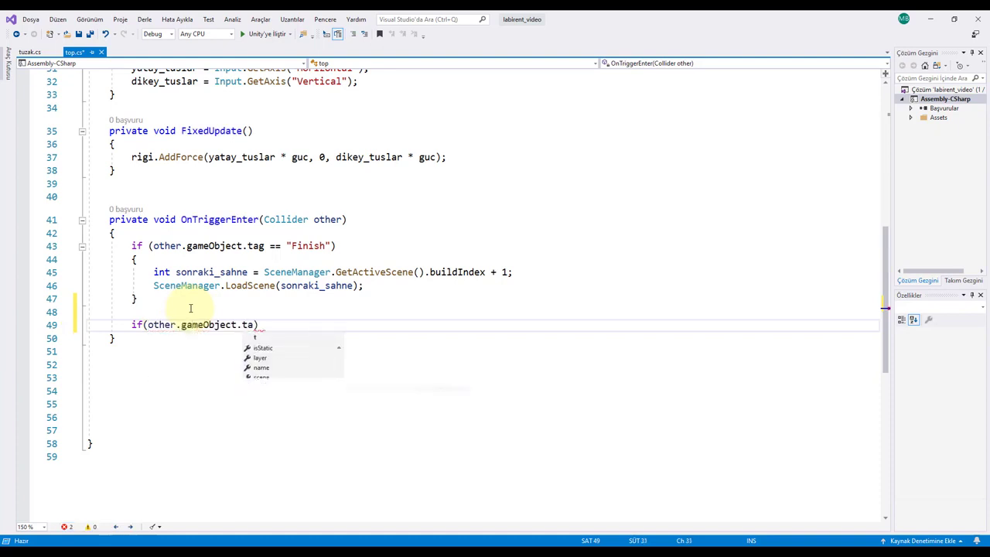
text(==")
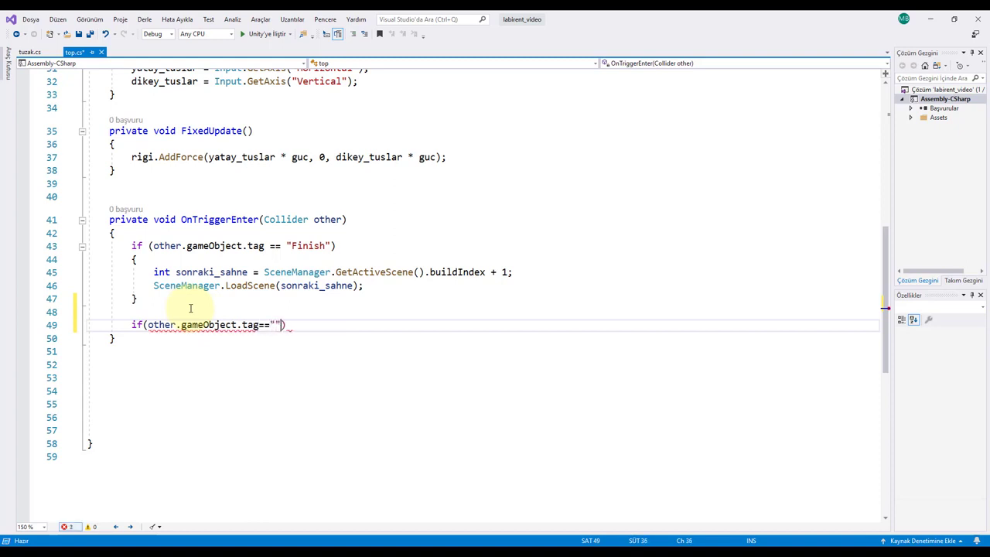
key(Left)
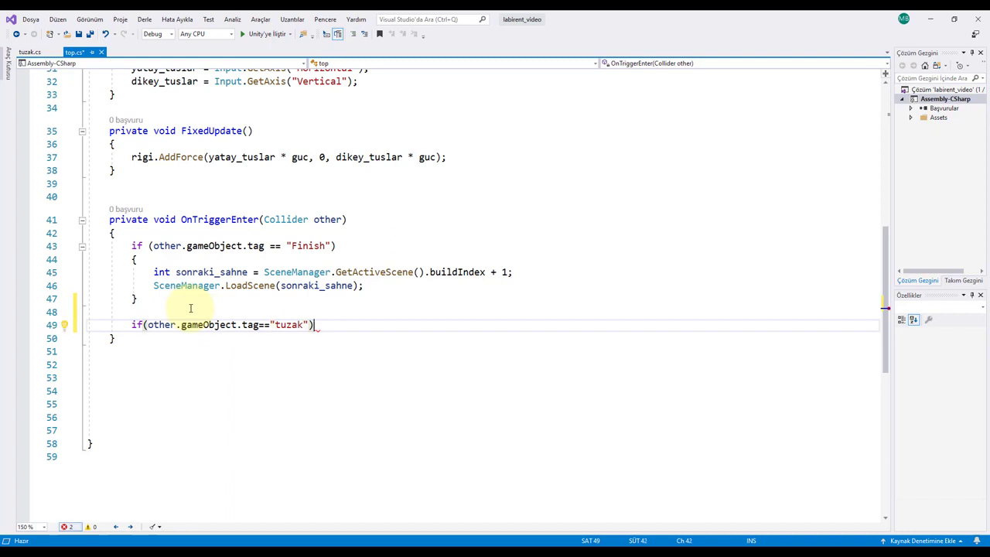
text({)
key(Return)
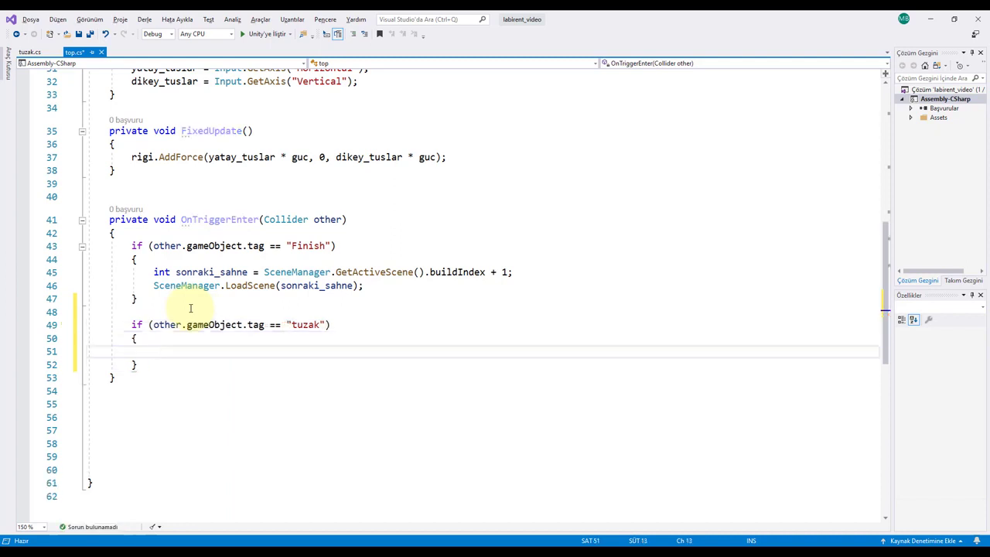
Store SceneManager.GetActiveScene().buildIndex in an int simdiki_sahne.
text(int simdiki_sahne=)
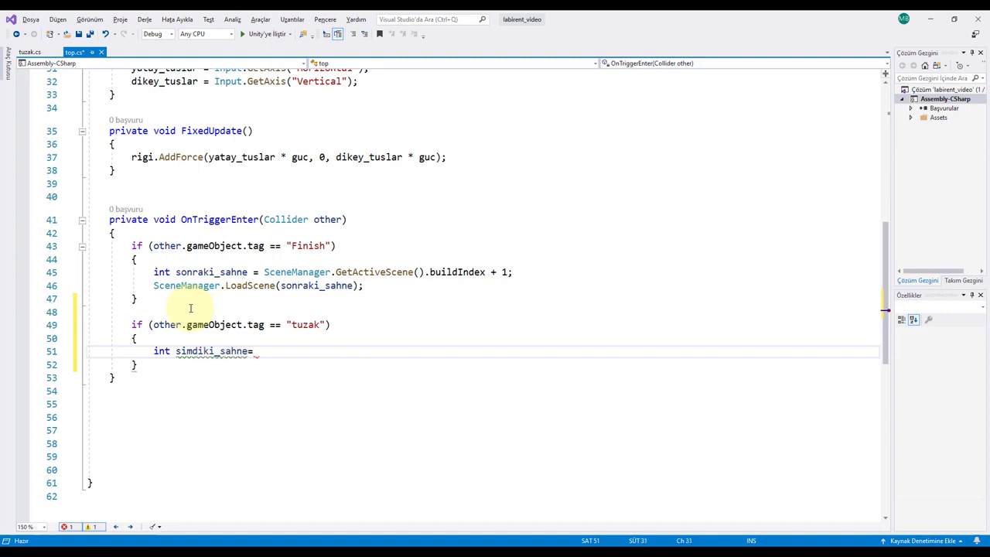
text(SceneManager.get)
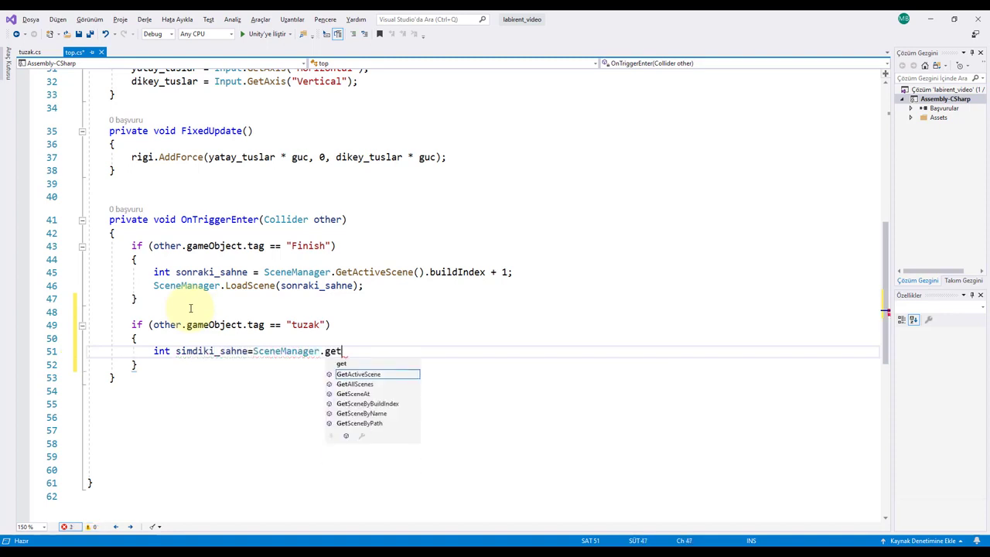
key(Tab)
text(.bu)
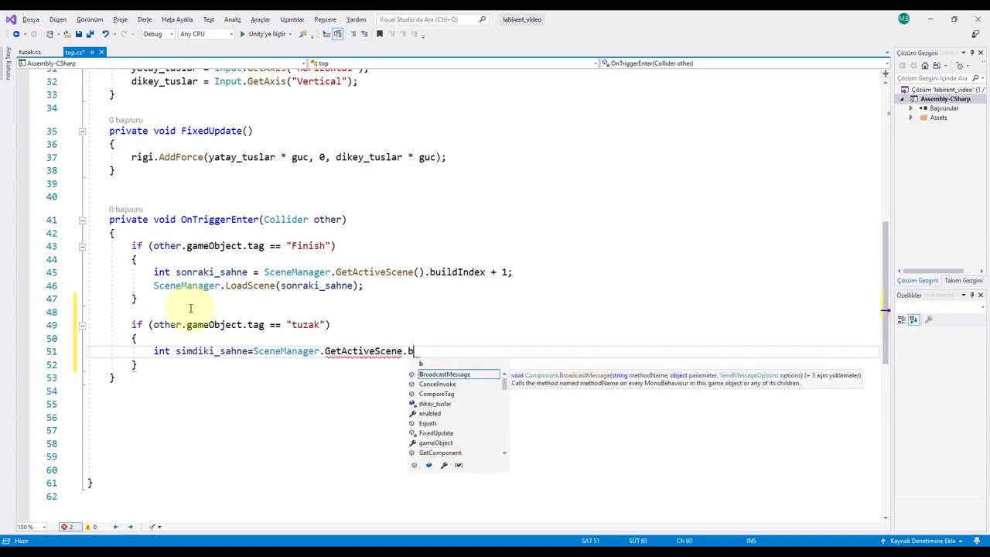
key(BackSpace)
key(BackSpace)
text(().bui)
key(Tab)
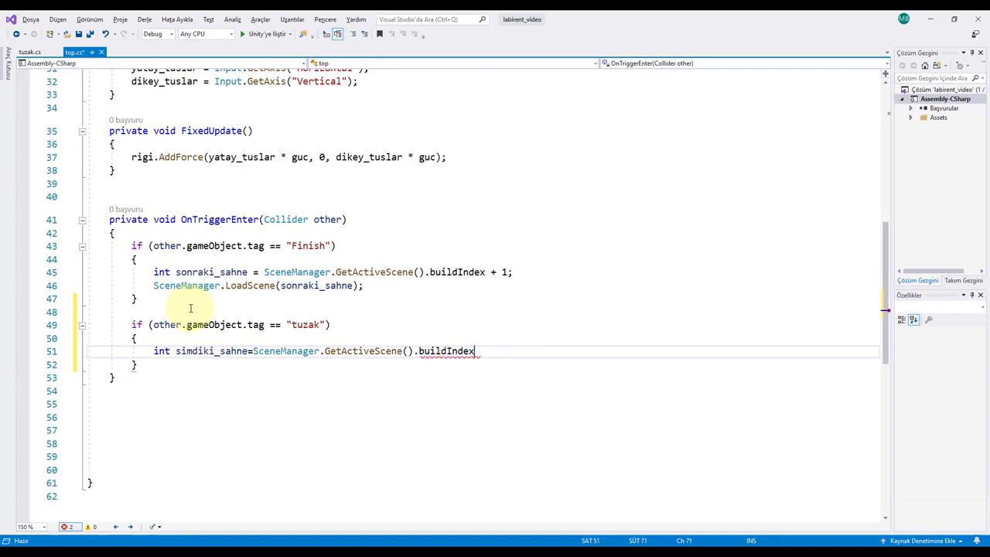
text(;)
key(Return)
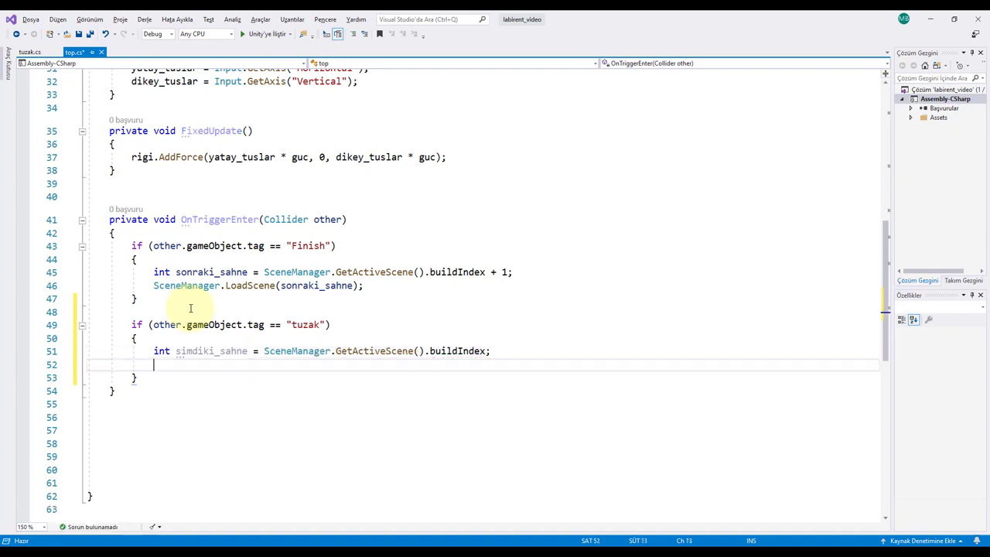
Add SceneManager.LoadScene(simdiki_sahne); to reload the current scene.
text(sce)
key(Tab)
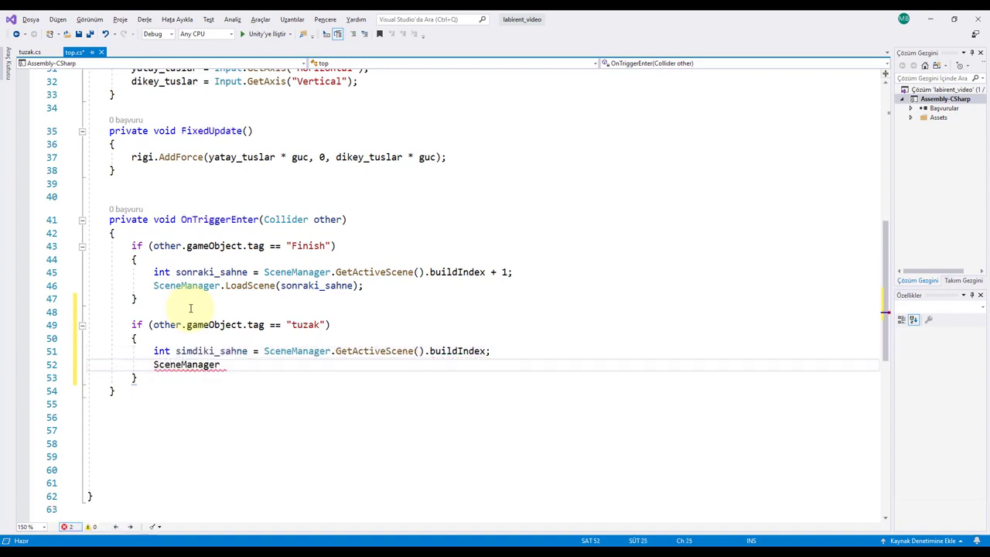
text(.lo)
key(Tab)
text((simdiki_sahne))
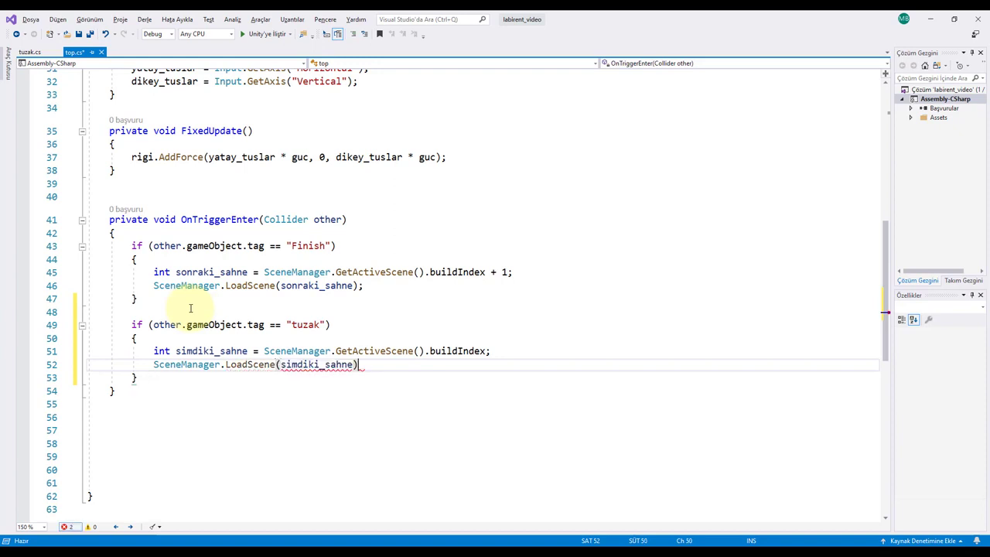
text(;)
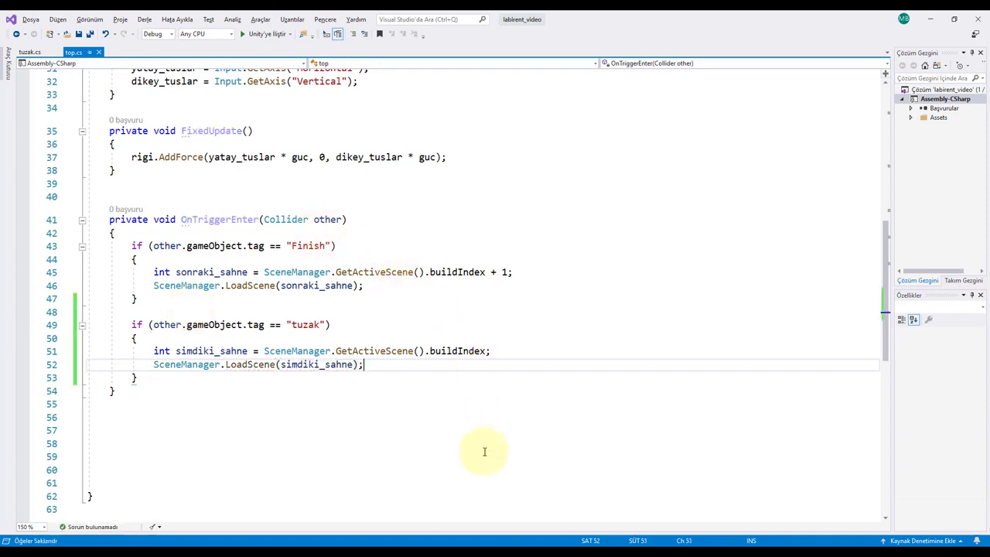
Back in Unity, play level_2 to test the trap restart, then stop the game.
click(456, 537)
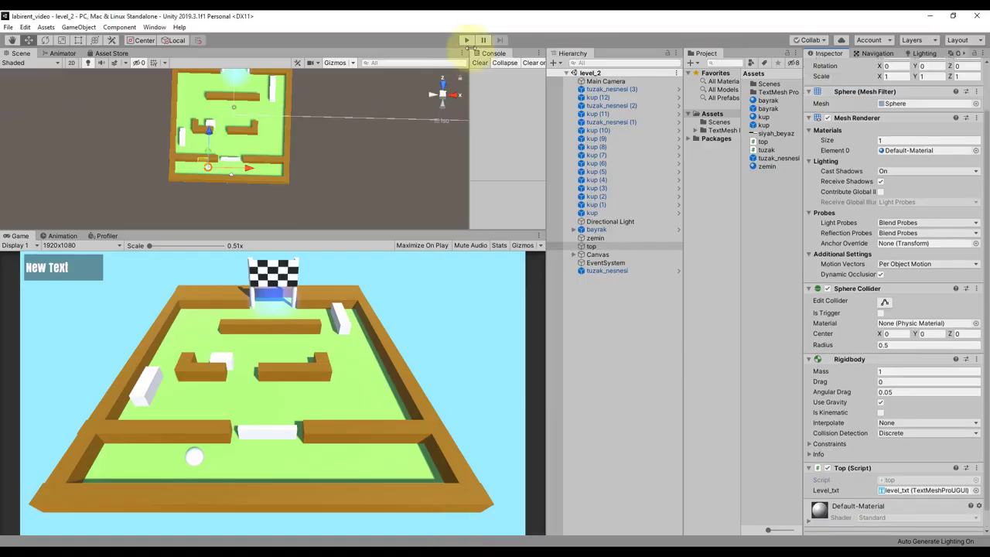
click(468, 41)
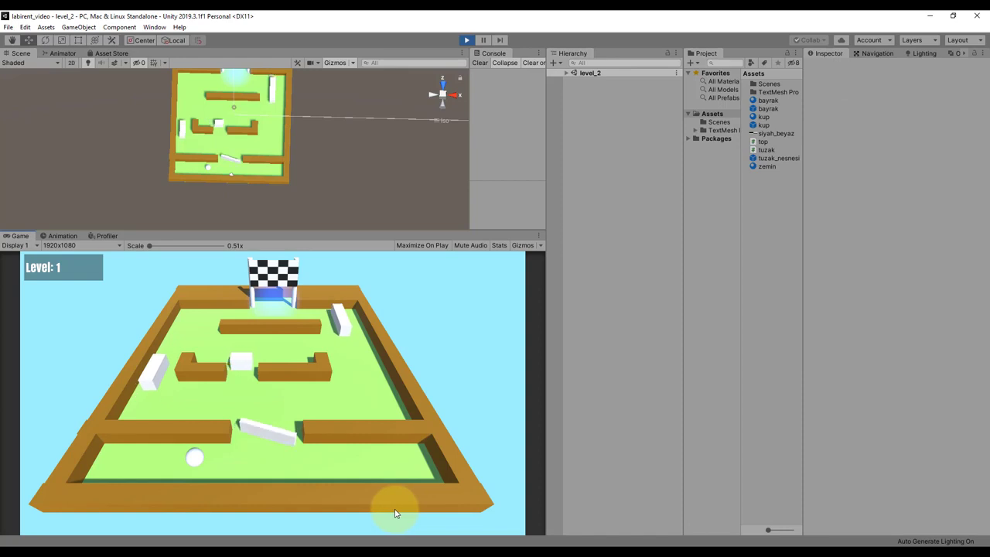
click(466, 39)
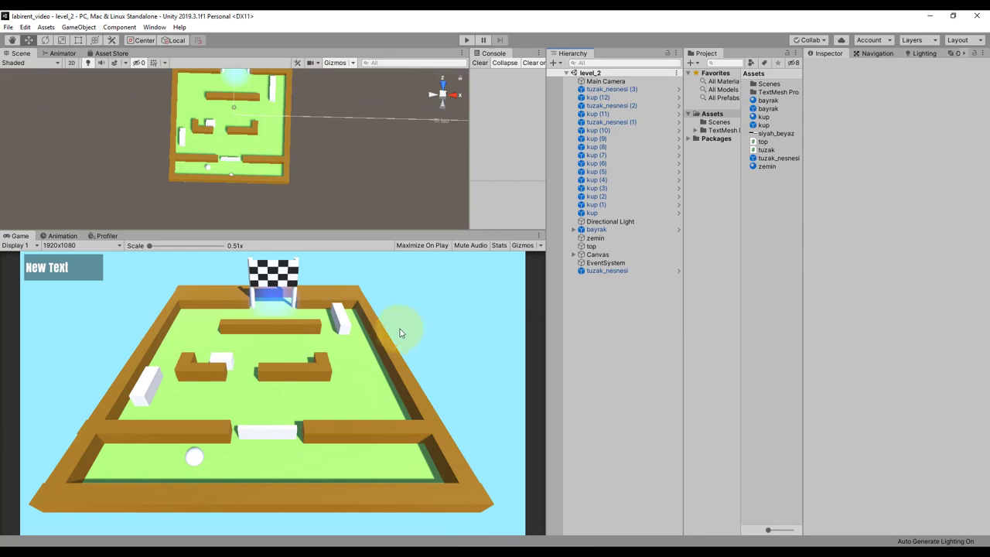
Make a new empty scene and save it in the Scenes folder as menu_sahnesi.
click(6, 28)
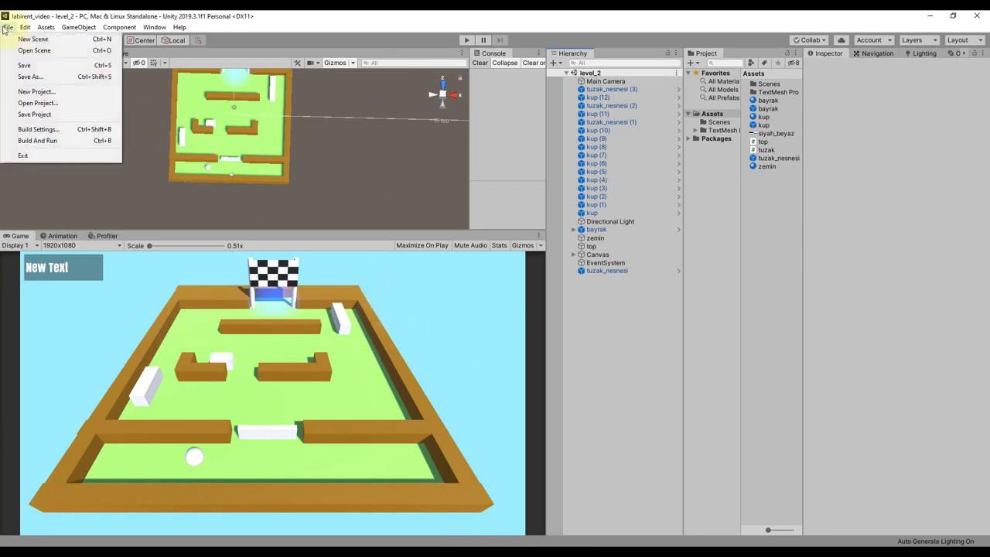
click(15, 39)
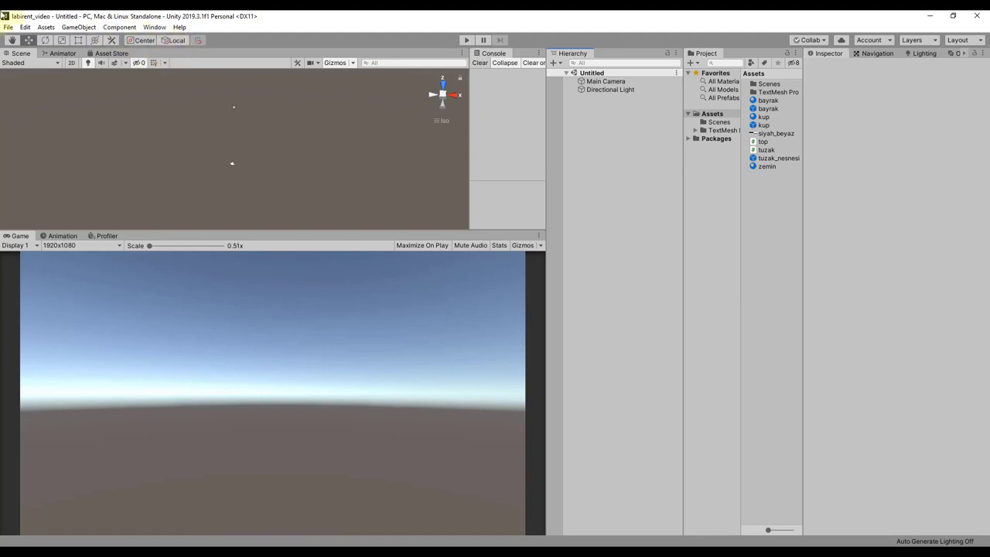
click(8, 27)
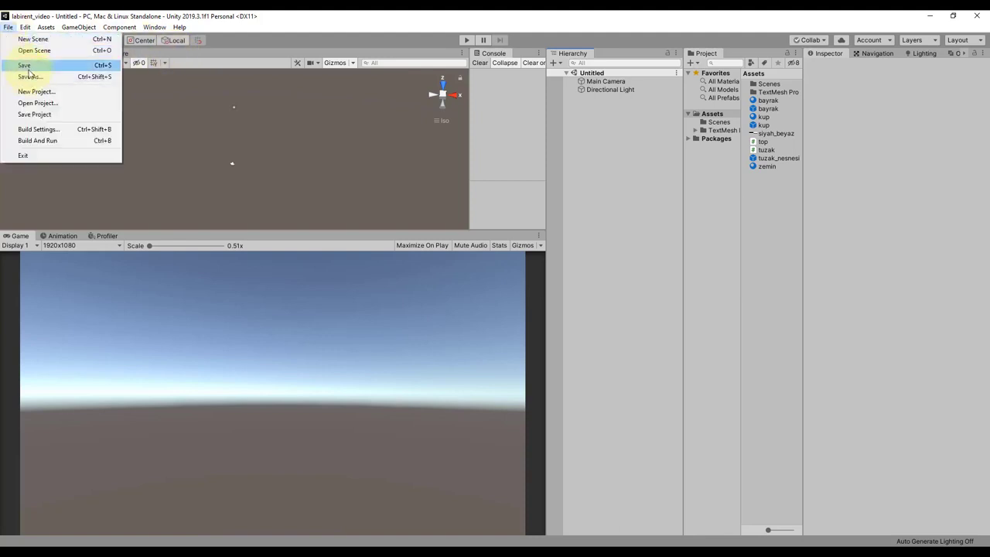
click(26, 67)
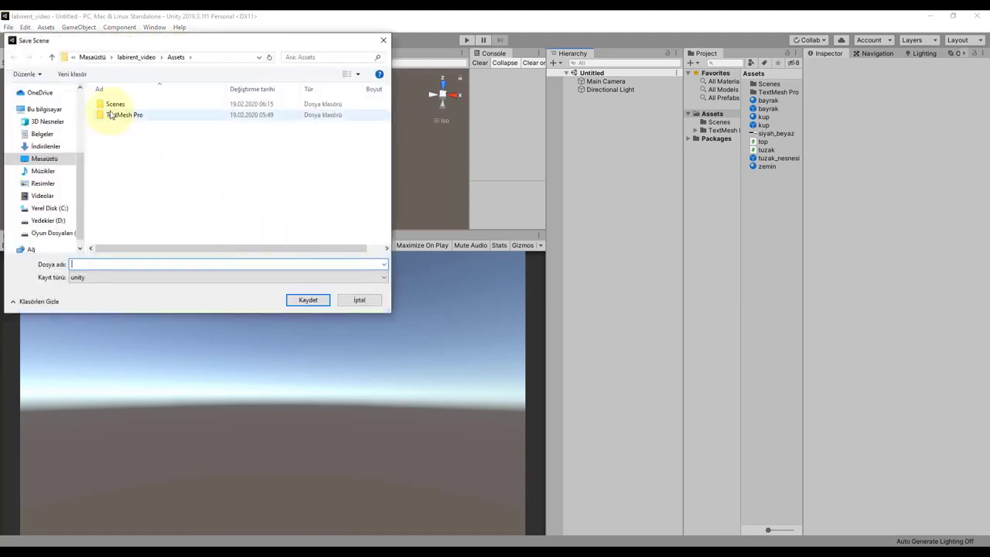
double_click(116, 105)
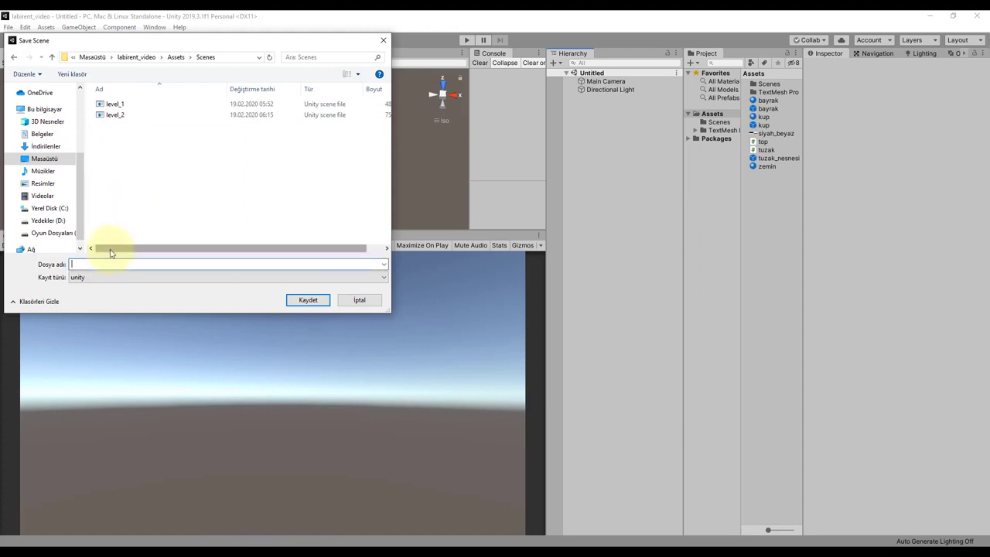
text(men)
text(i)
key(Return)
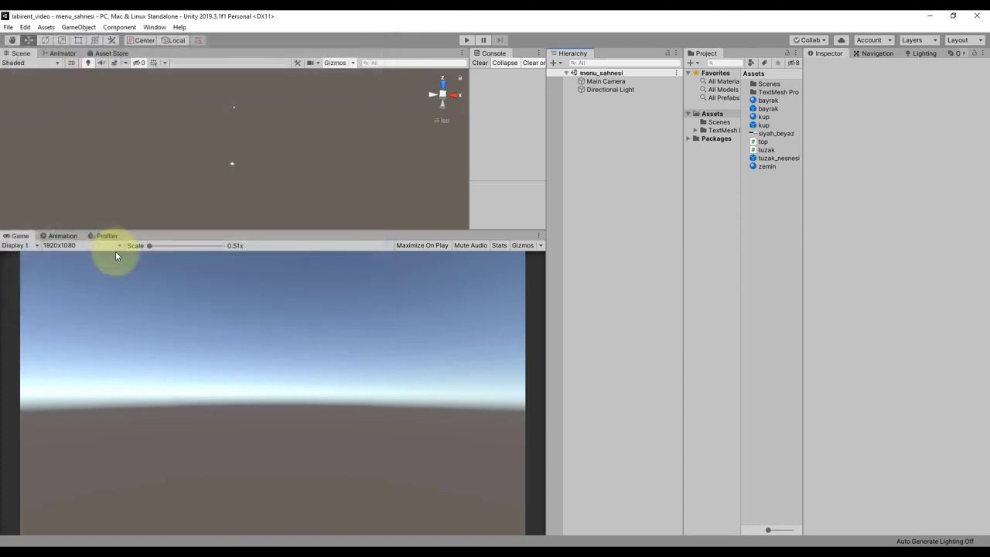
Make the Main Camera clear to a solid light blue (A3DAFF) background instead of the skybox.
click(606, 81)
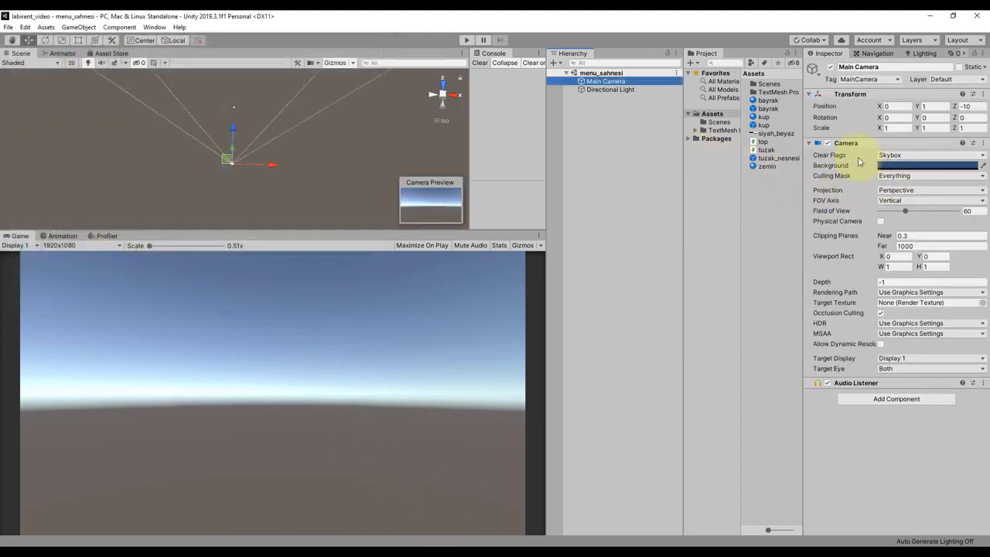
click(898, 156)
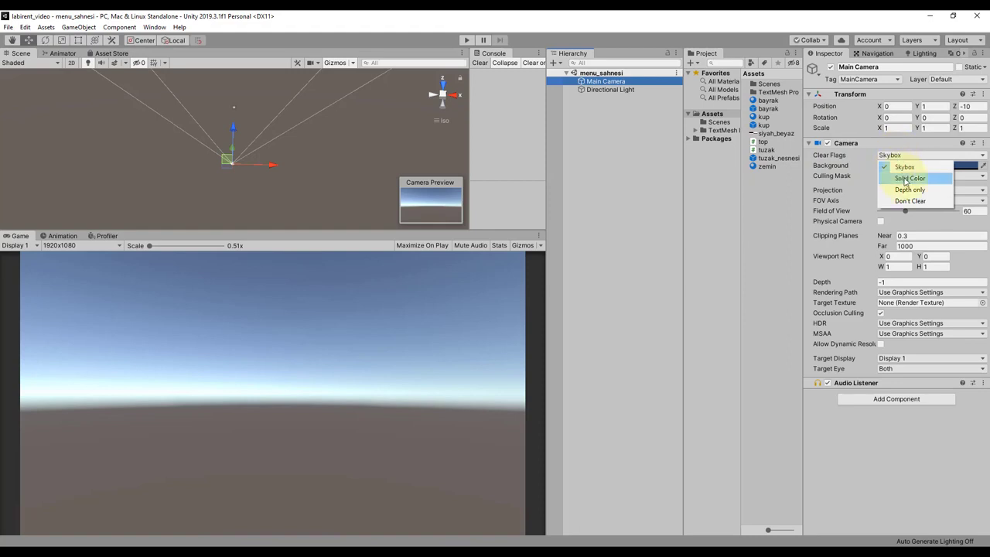
click(897, 171)
click(897, 167)
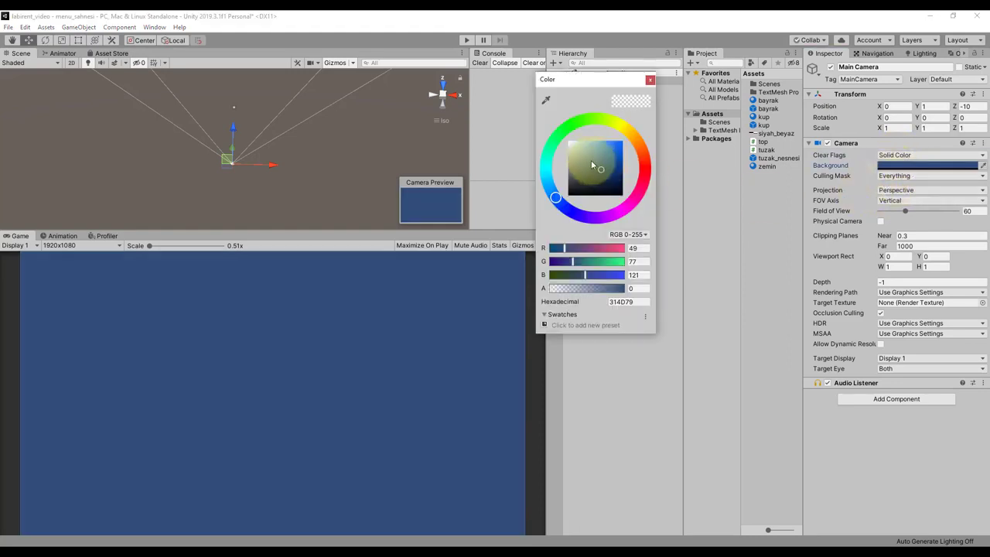
click(545, 178)
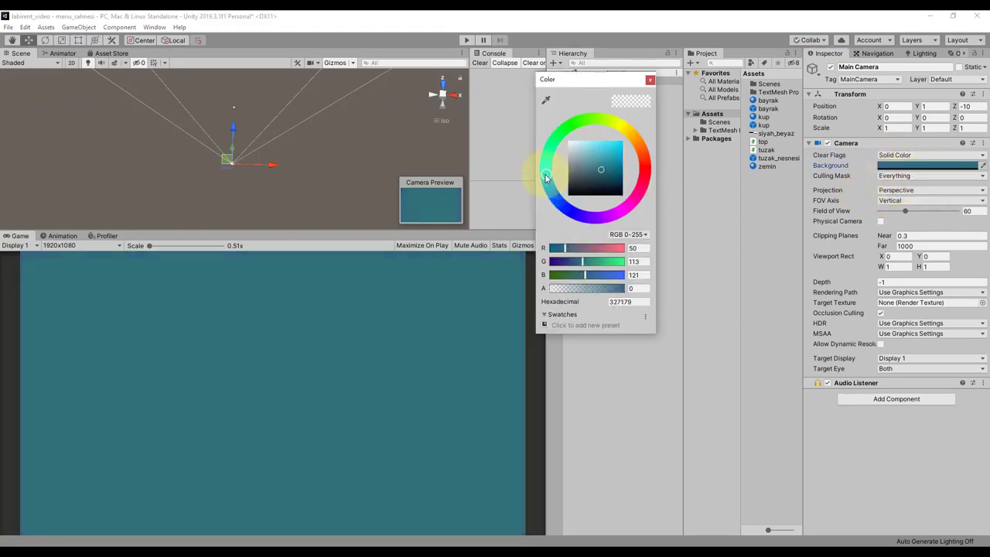
drag(545, 178, 549, 187)
drag(574, 144, 582, 140)
click(650, 80)
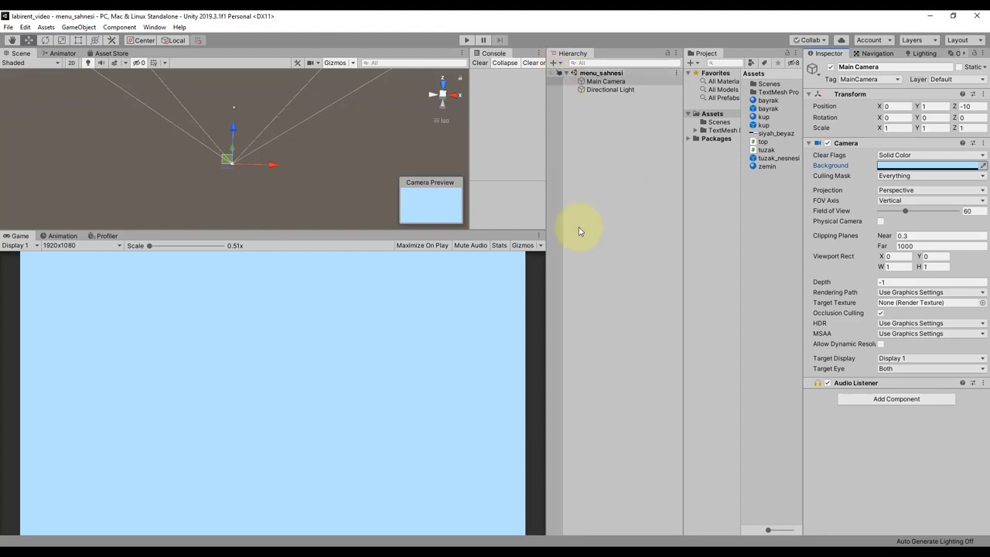
Add a TextMeshPro text object and anchor it near the top centre of the canvas.
click(556, 63)
mouse_move(572, 166)
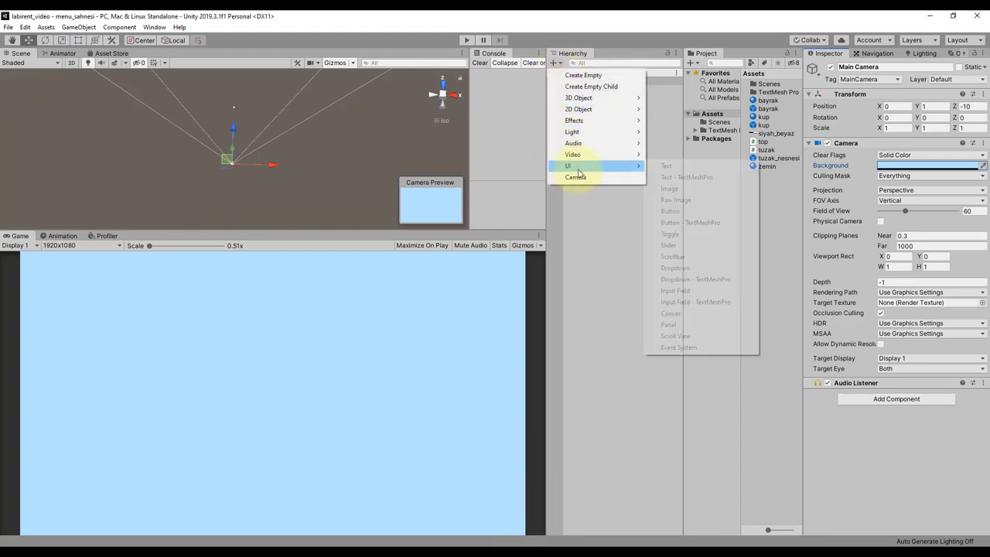
click(692, 177)
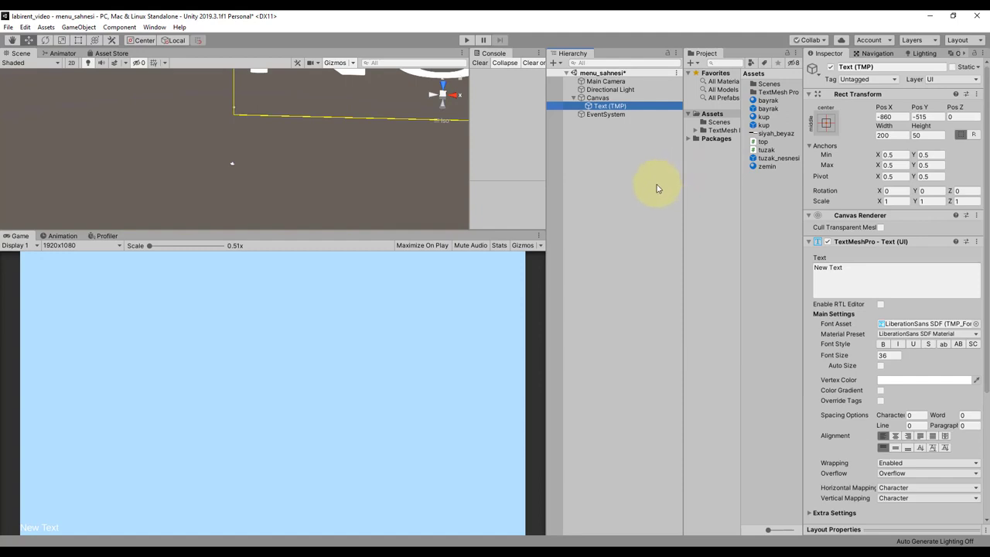
key(f)
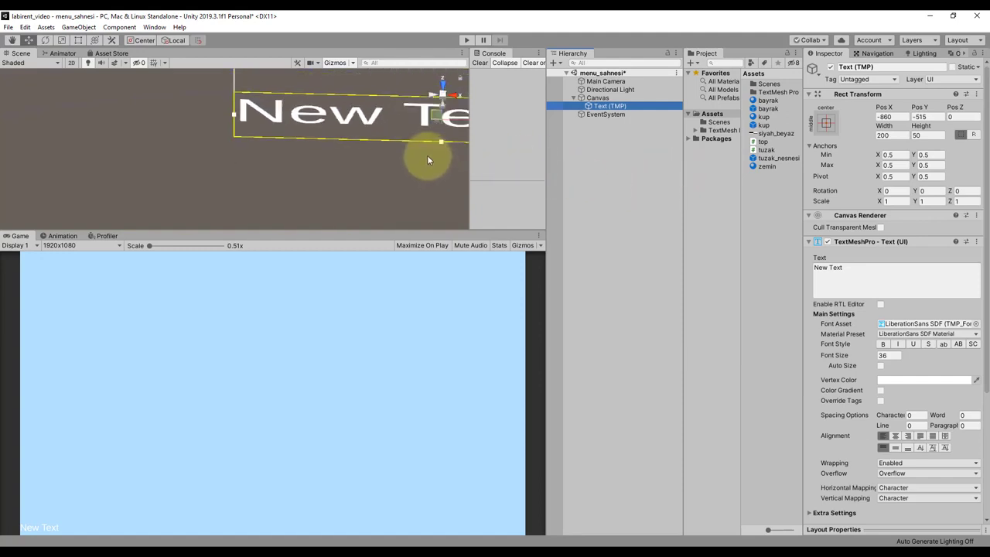
scroll(427, 155, down, 2)
scroll(427, 154, down, 1)
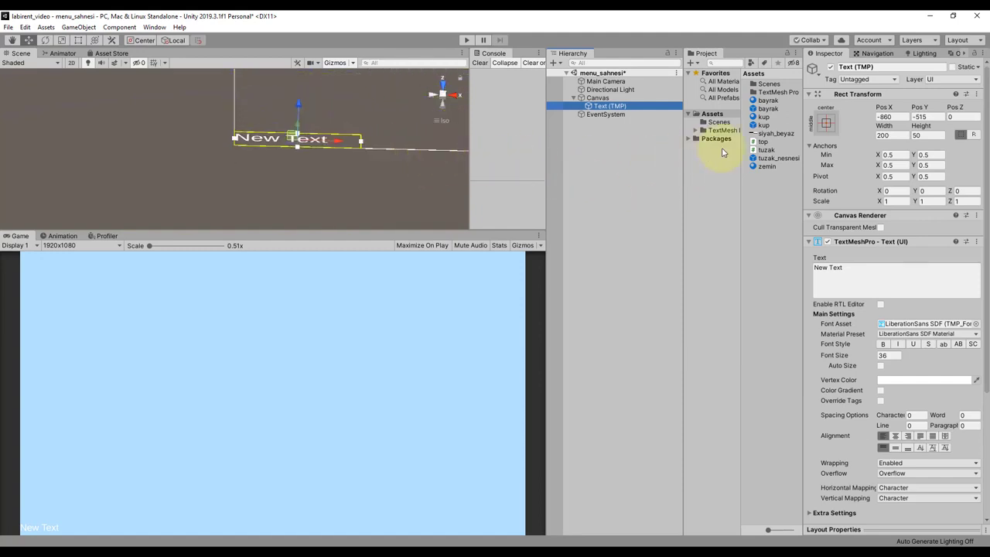
click(828, 122)
alt+click(884, 204)
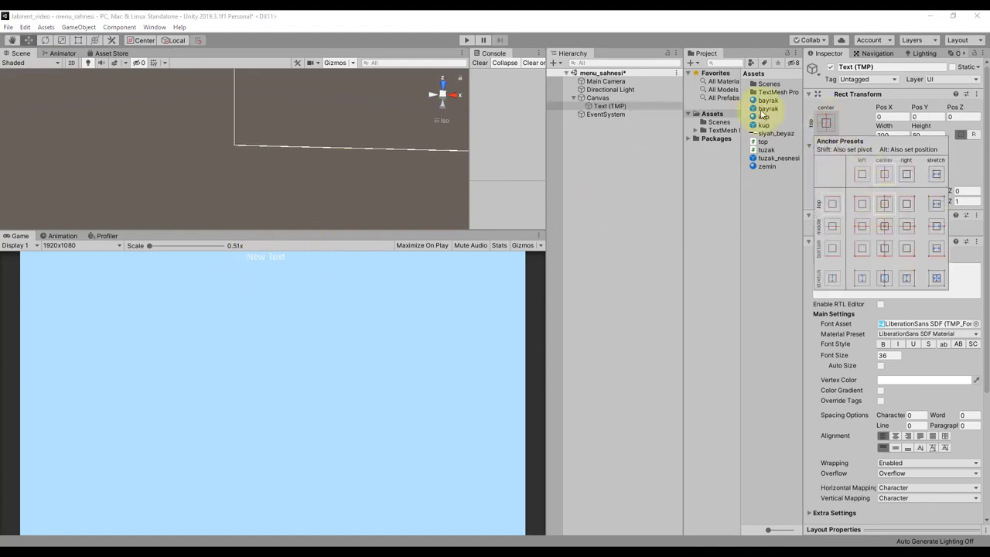
drag(920, 107, 906, 108)
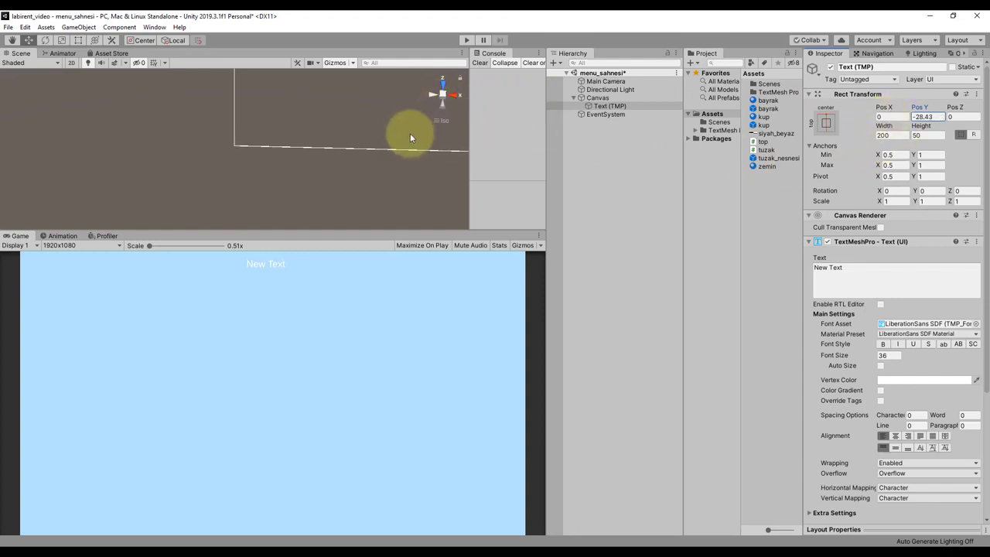
double_click(592, 107)
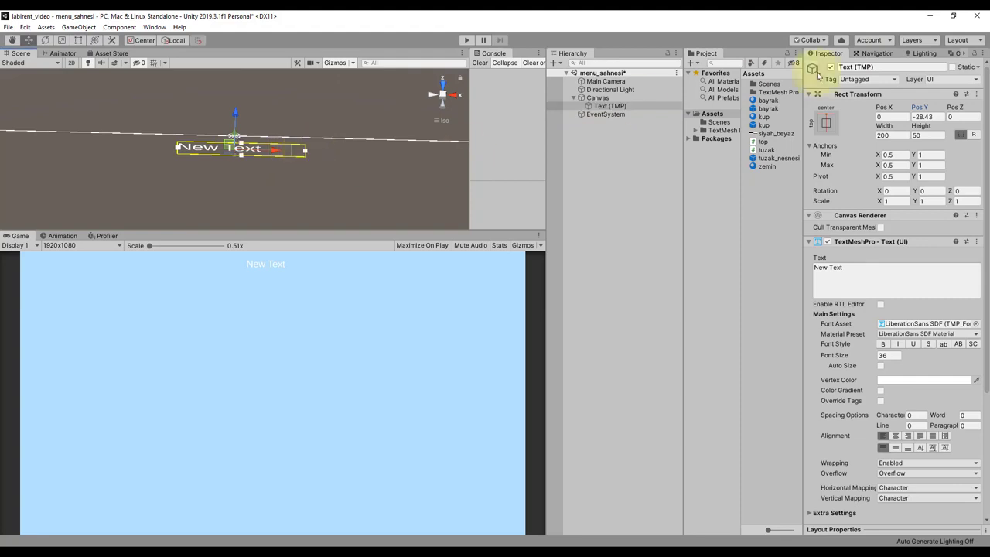
Rename the text object baslik_txt and enter the title text LABİRENT.
click(872, 68)
text(baslik_txt)
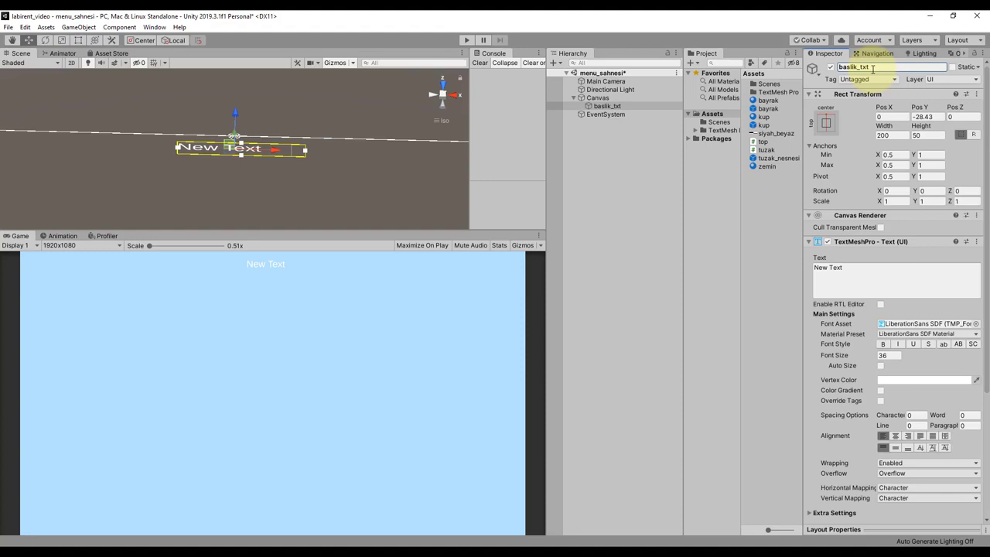
key(Return)
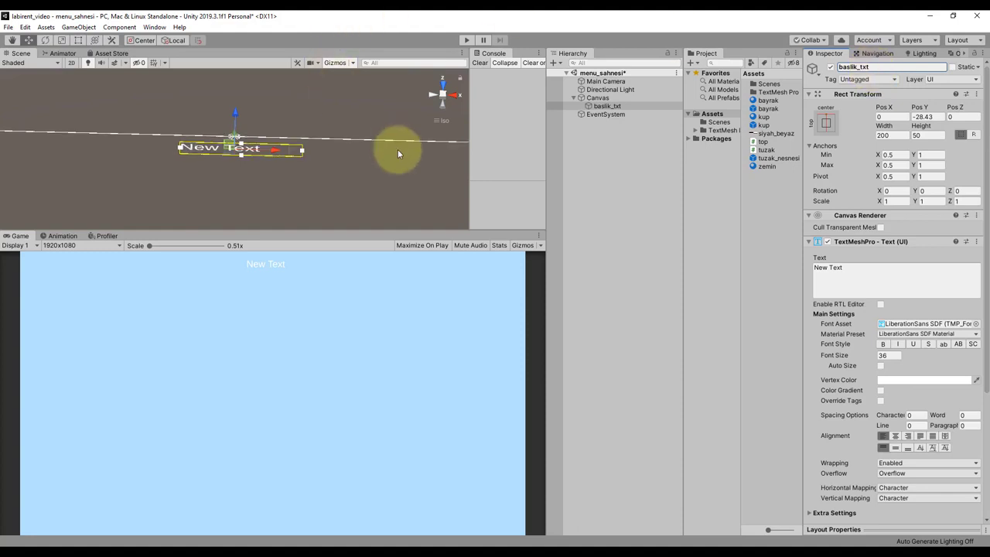
click(859, 273)
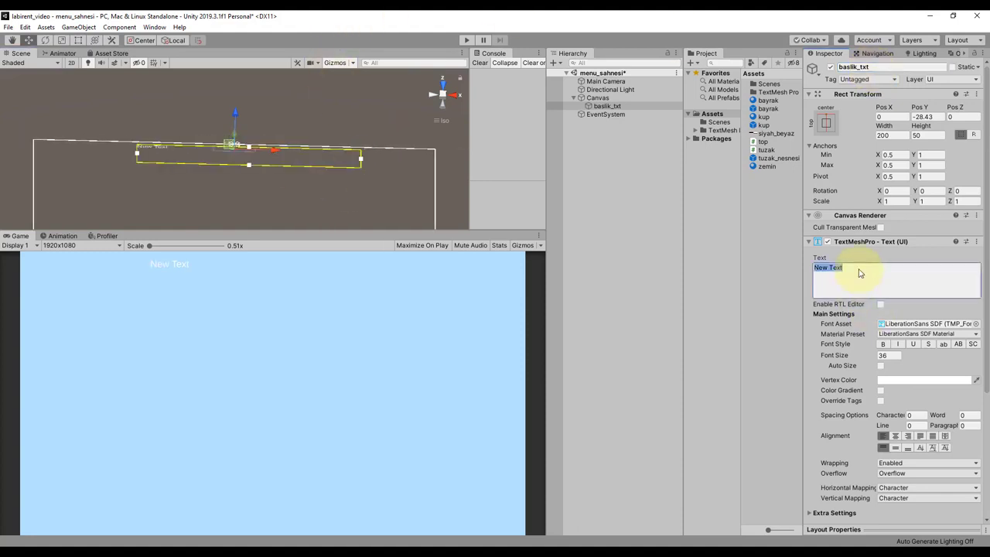
text(LABİRENT)
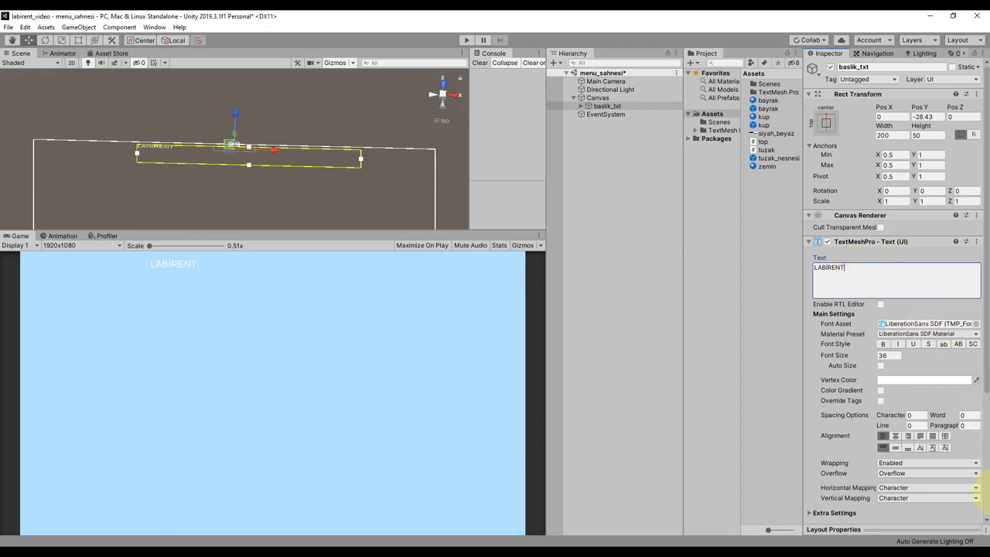
Choose Anton SDF as the title font after previewing Bangers and Roboto-Bold.
click(977, 323)
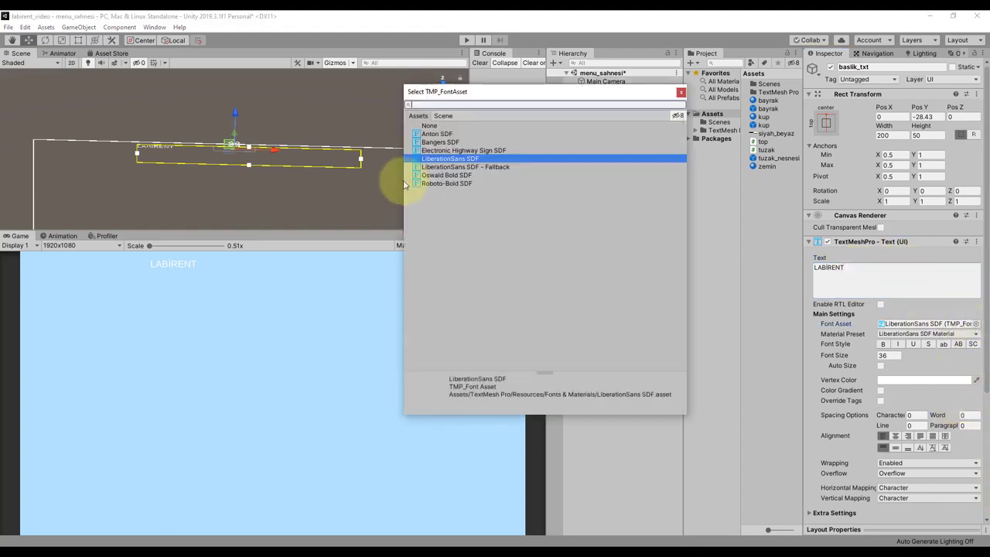
click(431, 135)
click(440, 144)
click(439, 135)
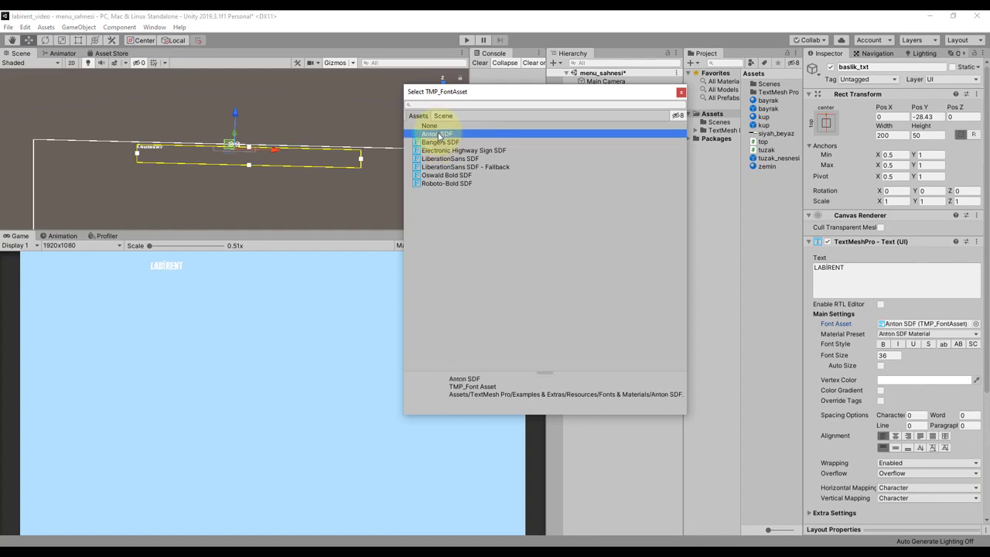
click(448, 184)
click(464, 134)
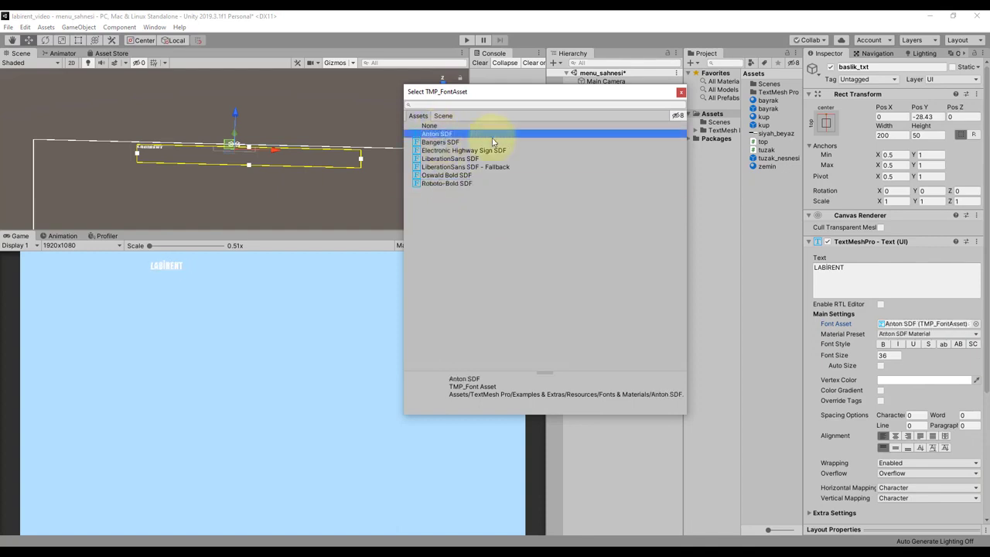
Make the title text black with hex colour 000000.
click(680, 93)
click(924, 380)
click(641, 234)
text(000000)
click(638, 80)
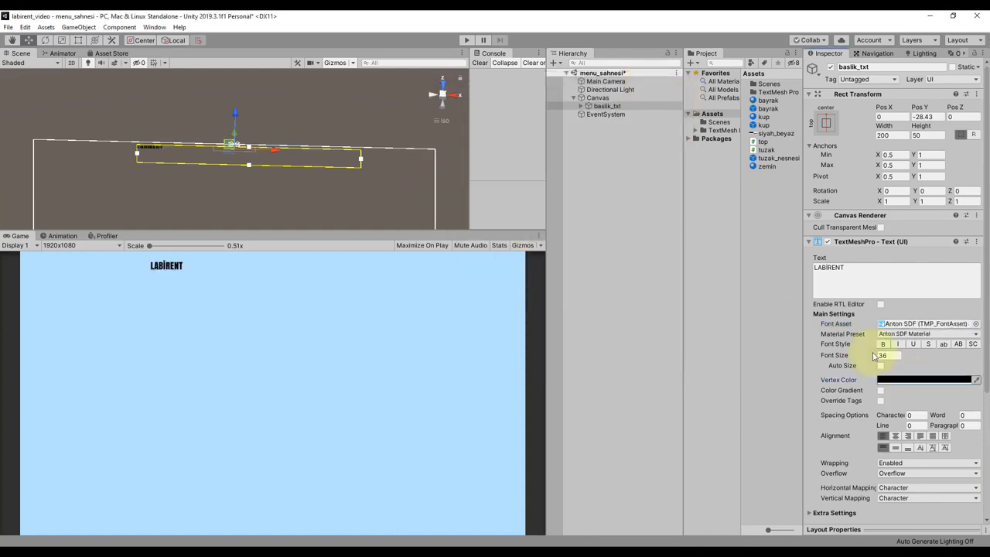
Centre the title's alignment, anchor it top centre, and enlarge its font to 137.3.
click(944, 436)
click(932, 448)
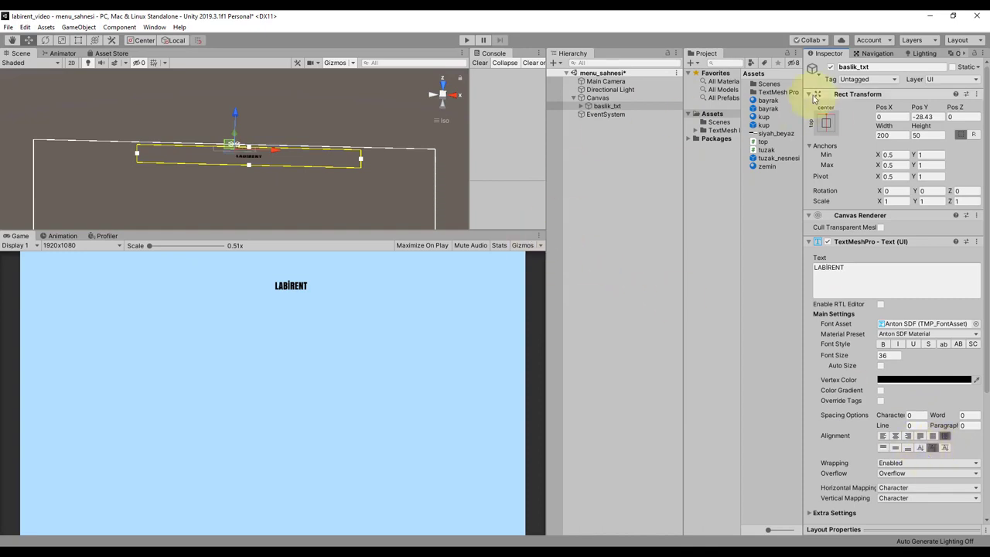
click(826, 122)
alt+shift+click(887, 206)
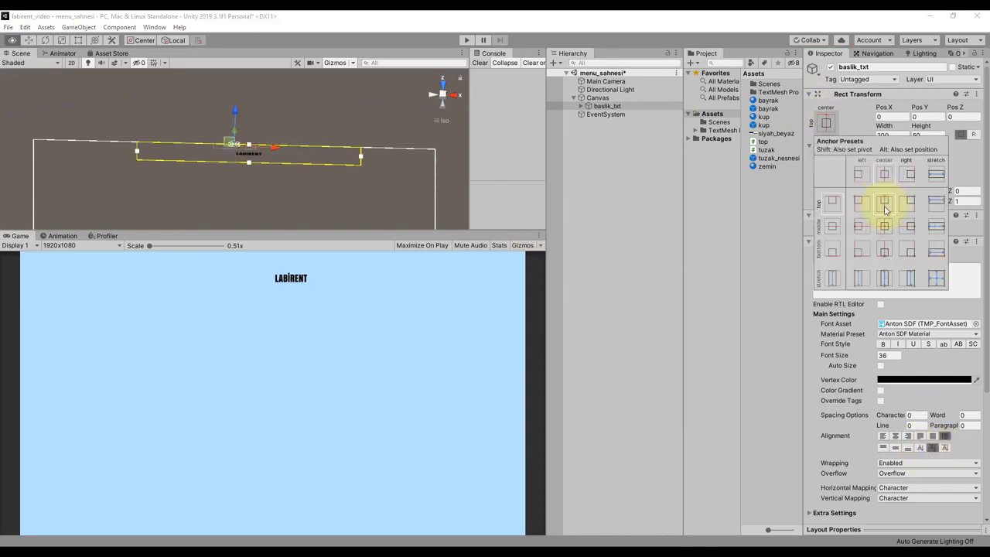
click(324, 165)
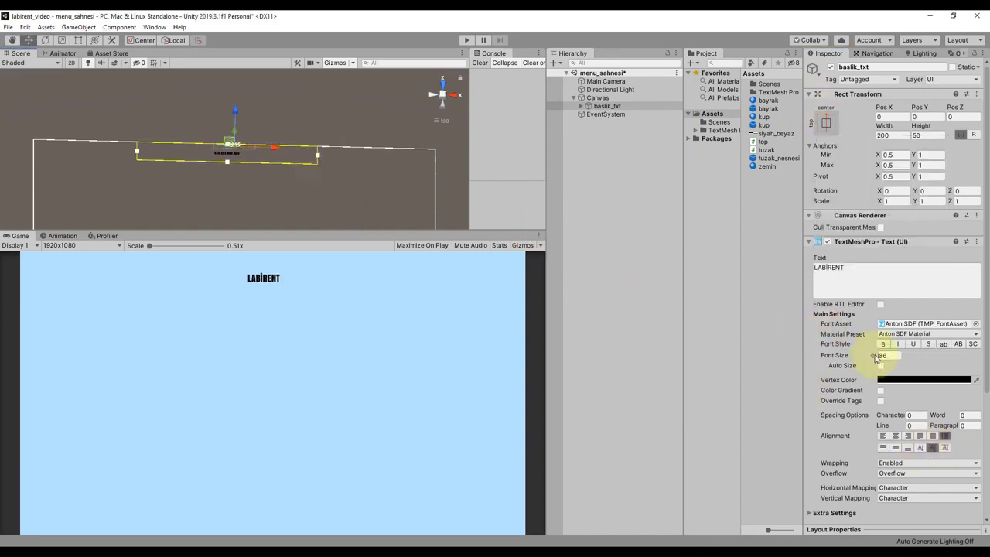
mouse_move(843, 355)
mouse_down()
mouse_move(10, 80)
mouse_move(828, 247)
mouse_up()
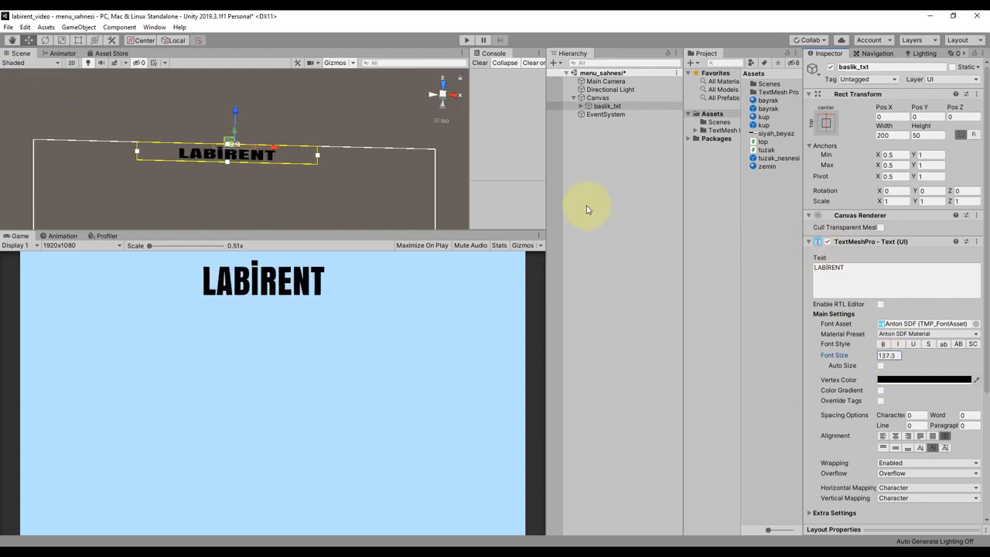
click(586, 216)
Set the Canvas Scaler to Scale With Screen Size, 1920×1080 reference resolution, match 0.5.
click(598, 98)
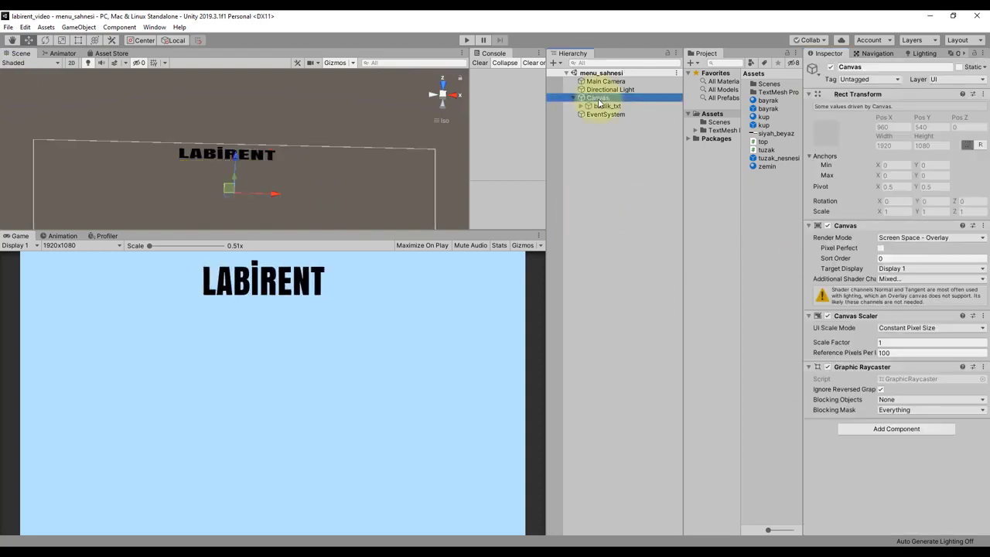
click(919, 327)
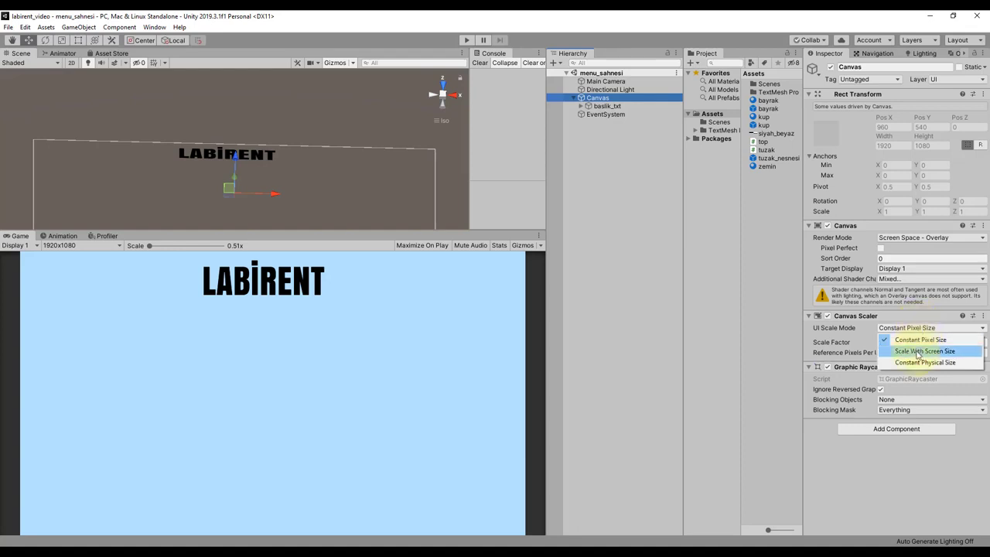
click(912, 352)
click(906, 343)
text(1920)
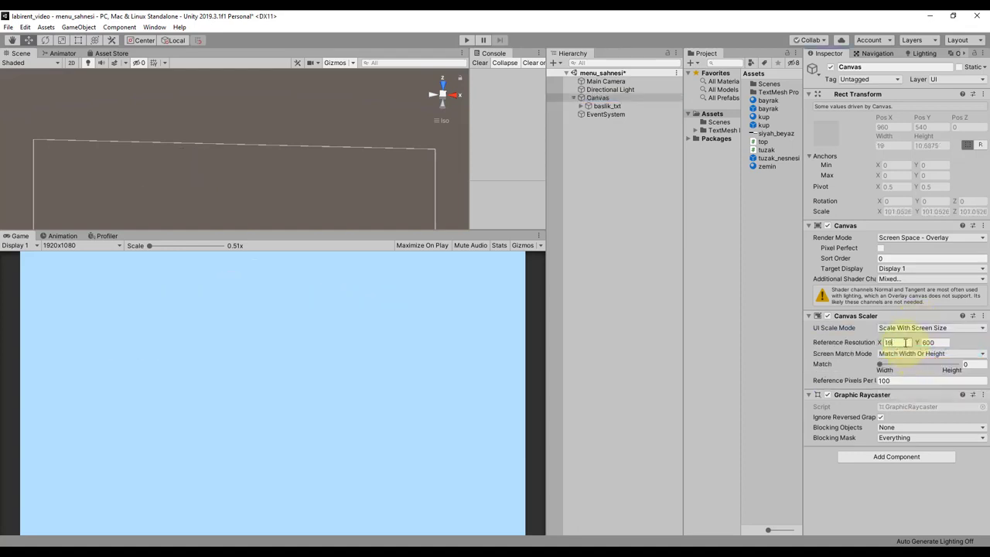
click(942, 341)
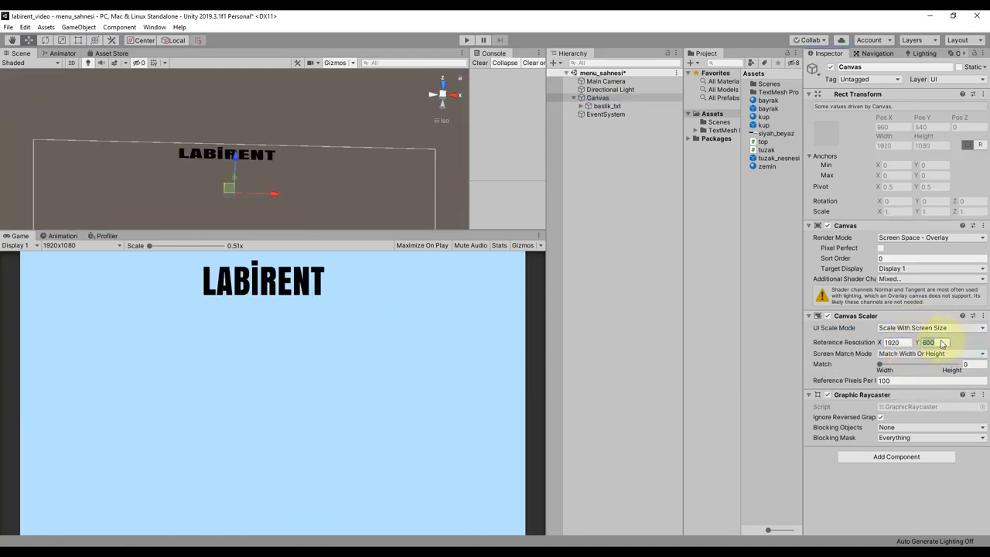
text(1080)
click(967, 365)
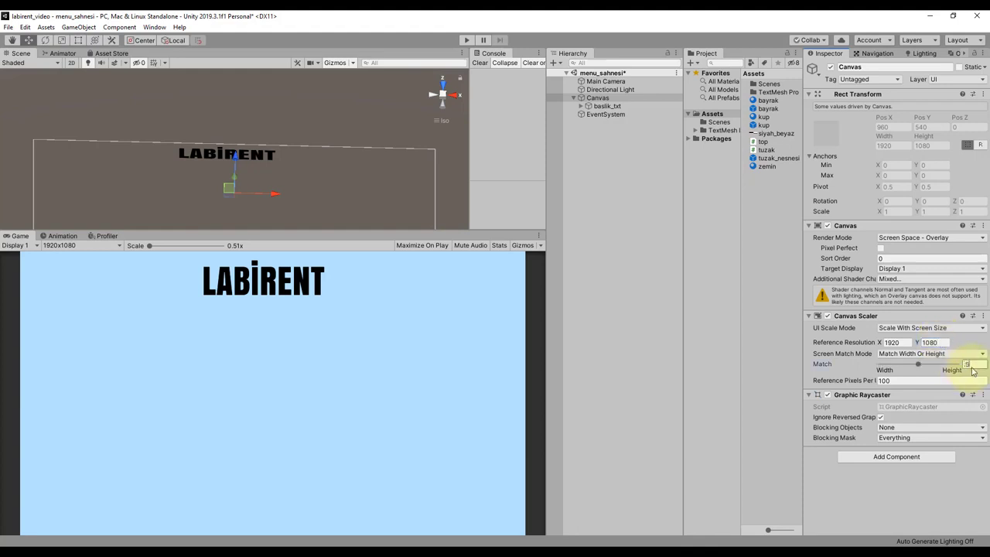
click(628, 270)
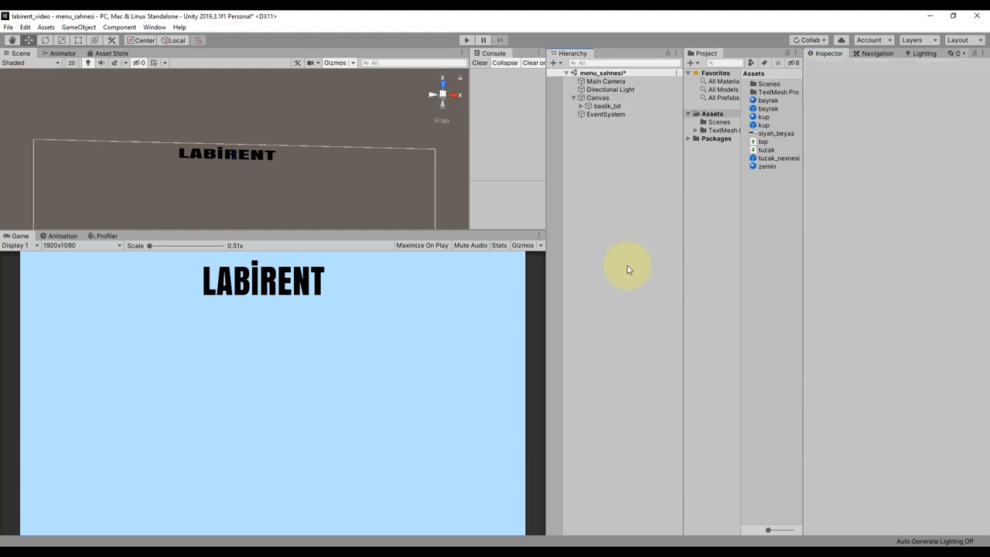
click(595, 98)
Add a UI Button under Canvas and name it baslat_btn.
right_click(595, 101)
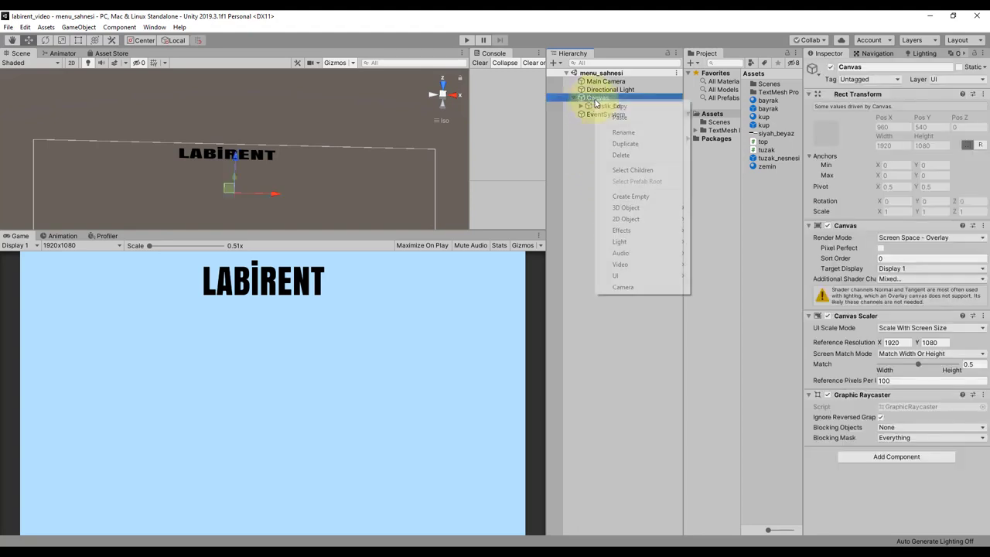
mouse_move(624, 276)
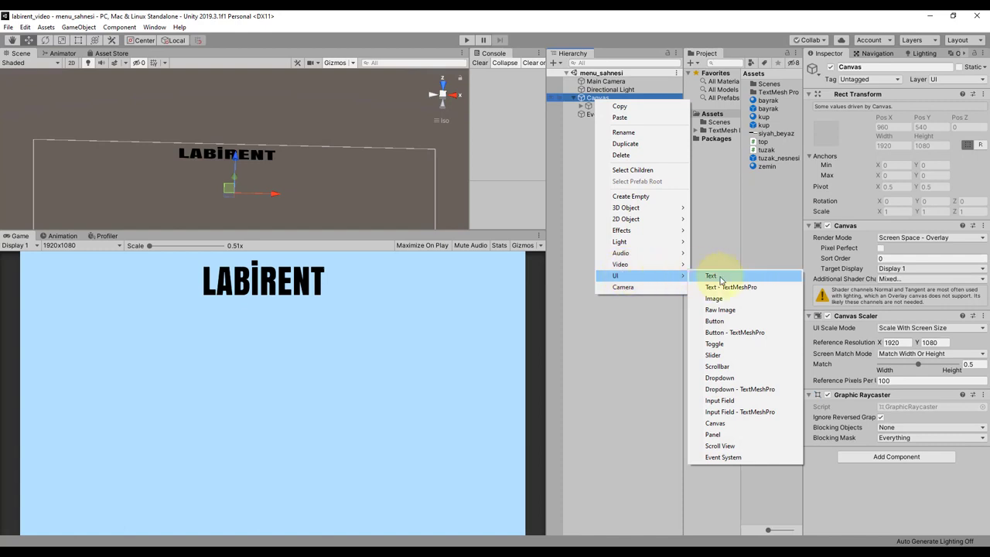
click(715, 320)
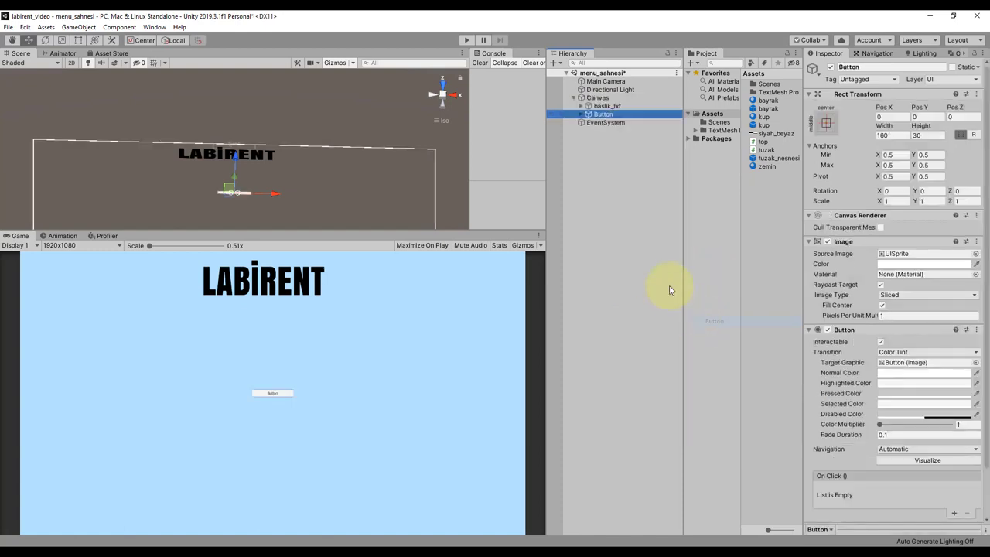
click(870, 66)
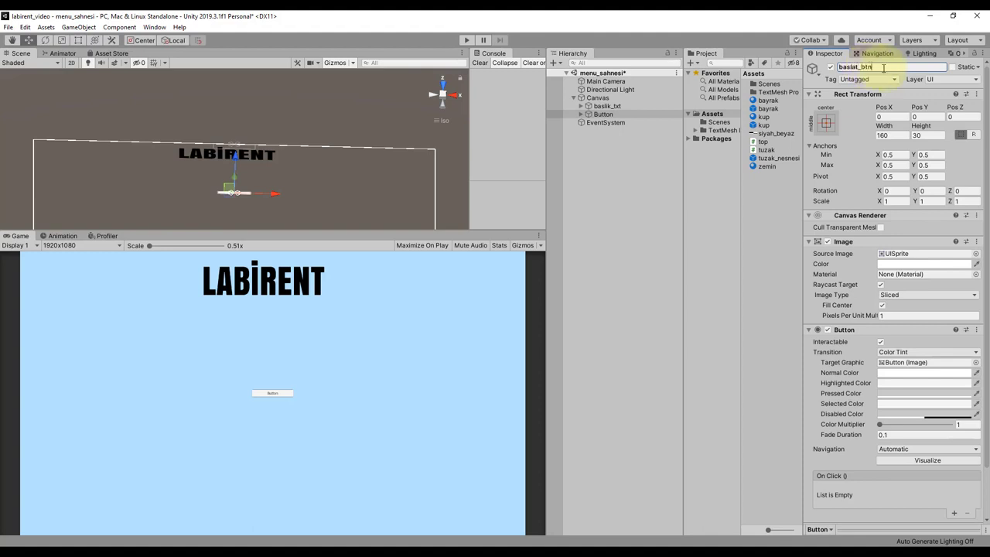
key(Return)
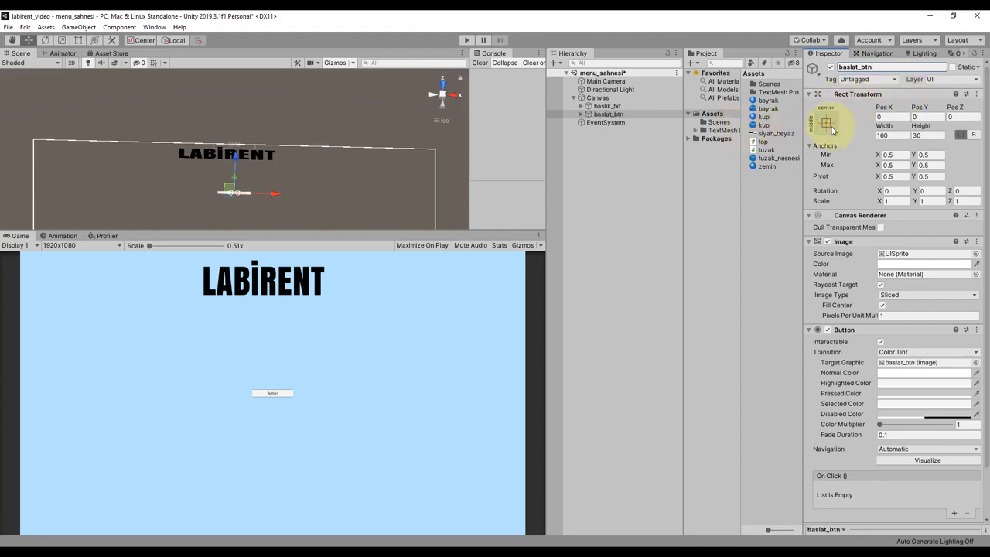
click(826, 122)
key(shift+alt)
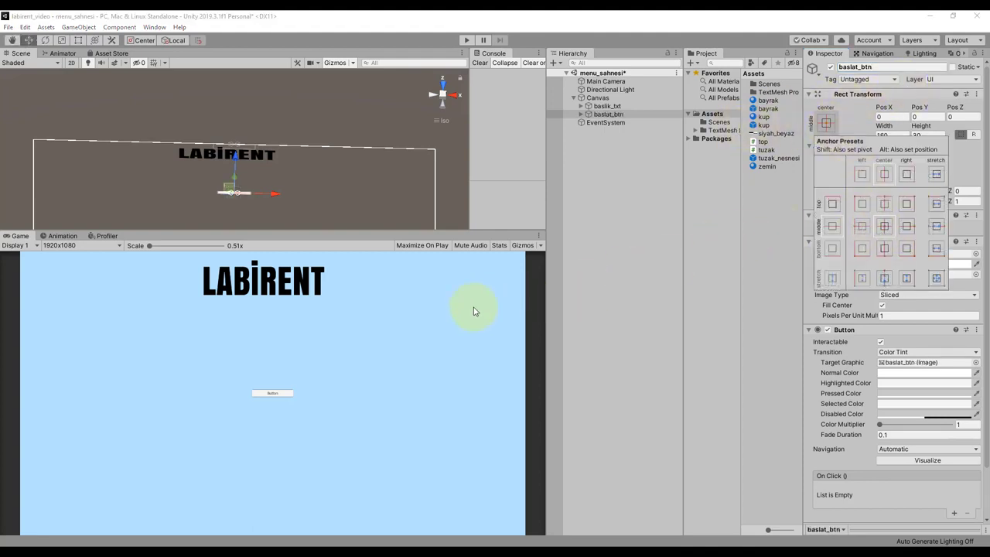
click(607, 114)
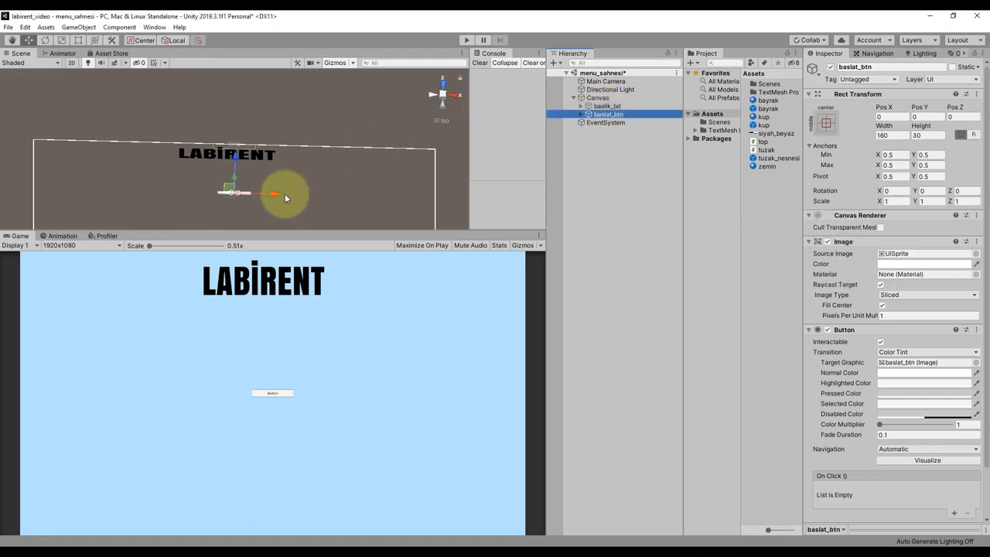
Nudge the LABIRENT title slightly right and resize baslat_btn to 366.6 × 169.9.
click(607, 106)
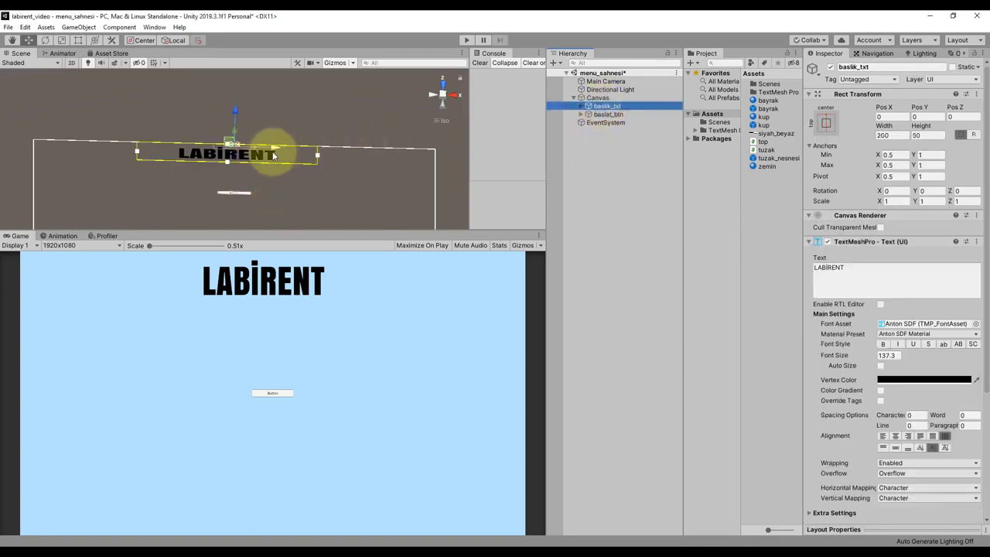
mouse_move(271, 154)
mouse_down()
mouse_move(293, 150)
mouse_move(280, 154)
mouse_up()
click(608, 113)
click(889, 136)
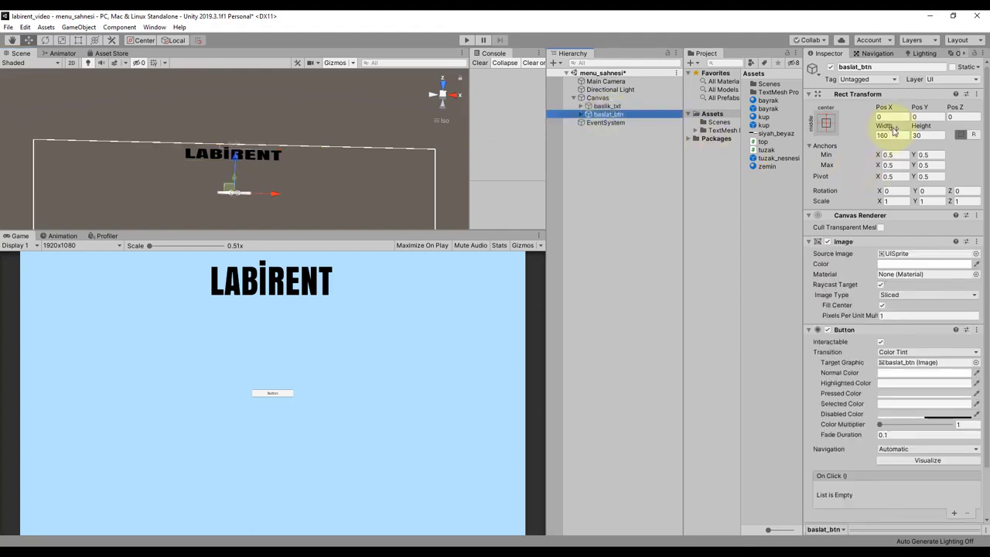
drag(918, 136, 623, 353)
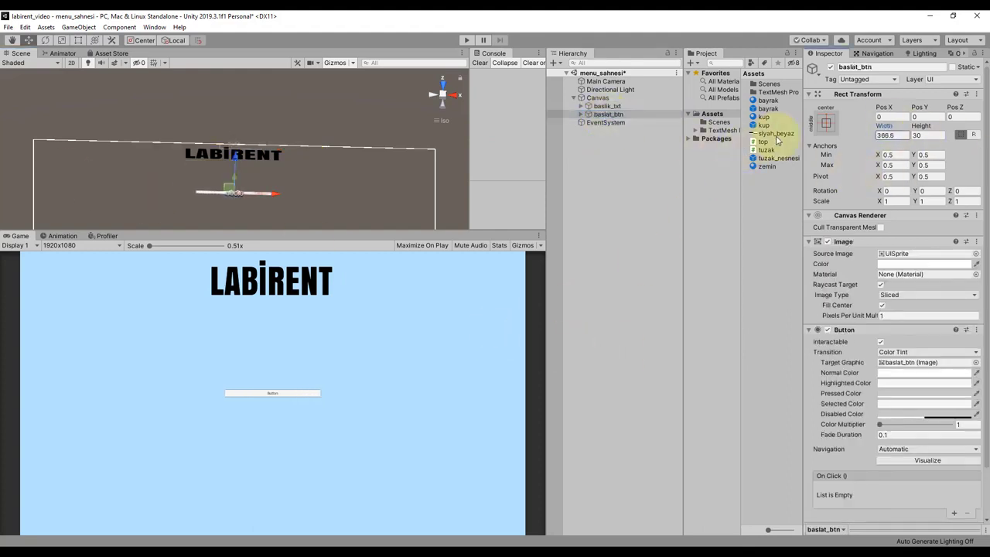
drag(932, 130, 126, 197)
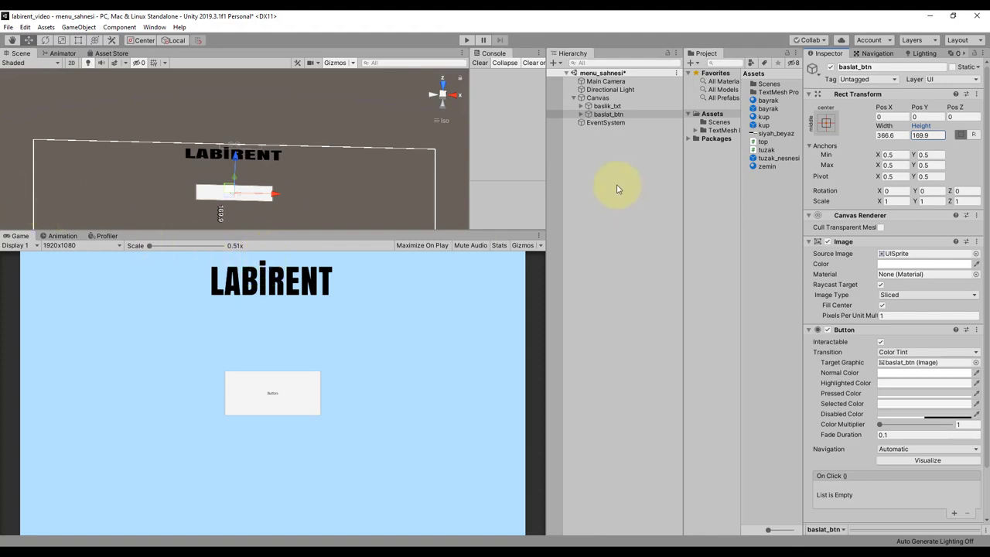
Change baslat_btn's Text child to read PLAY, with Bold style and font size 64.
click(582, 113)
click(608, 123)
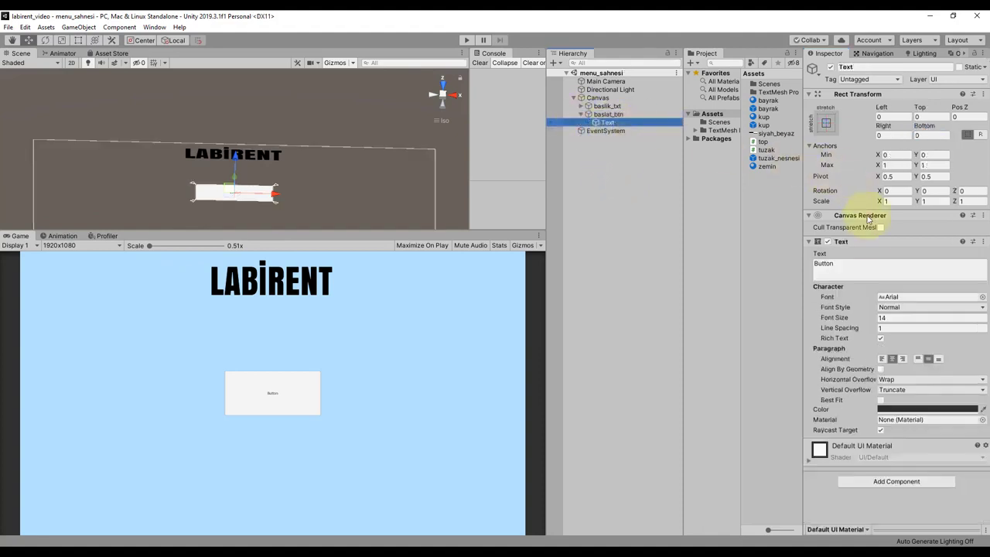
click(867, 269)
text(PLAY)
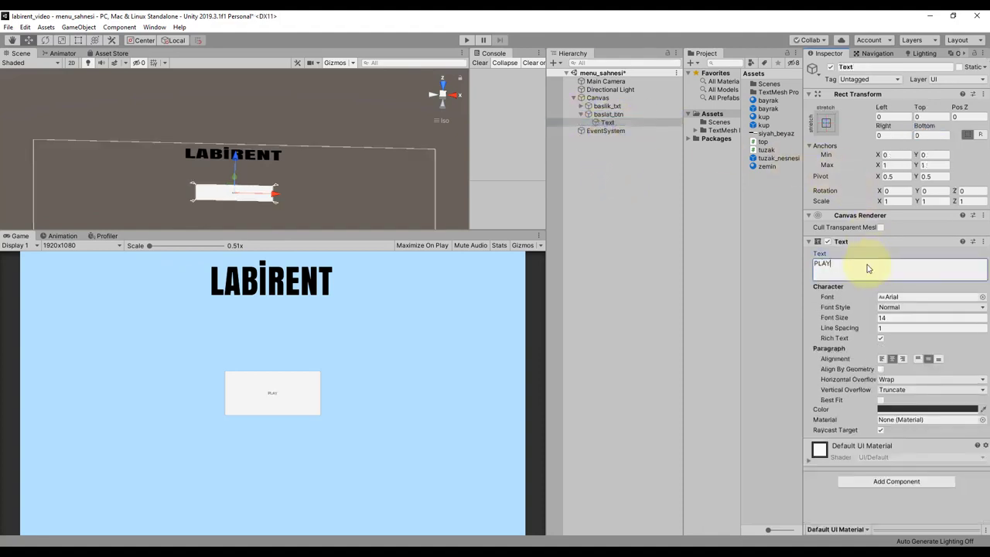
click(887, 307)
click(889, 327)
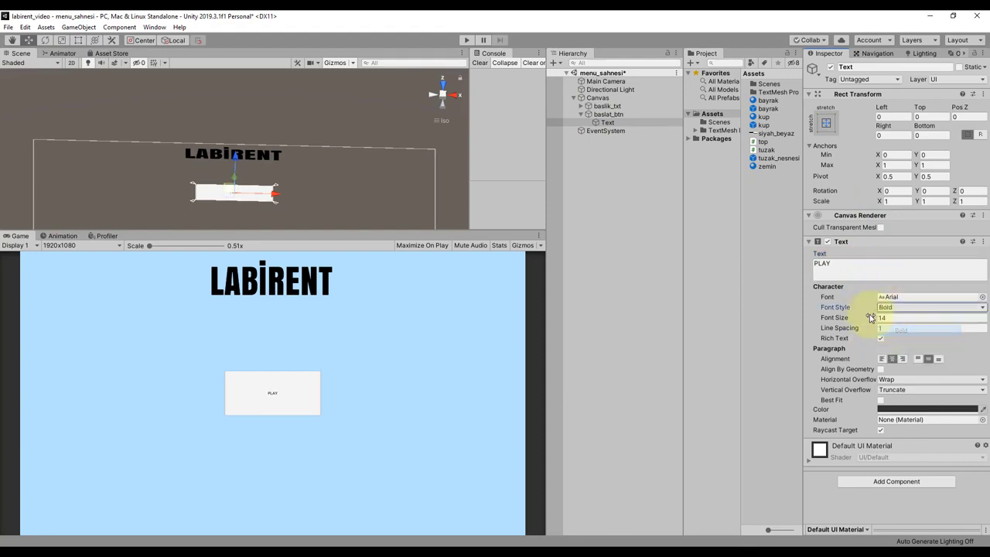
text(70)
drag(875, 319, 900, 327)
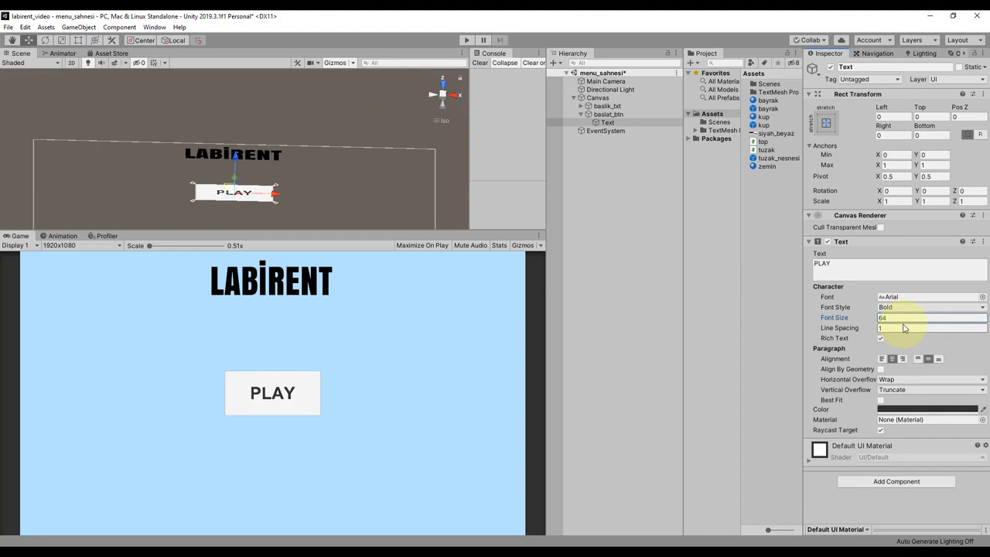
click(607, 105)
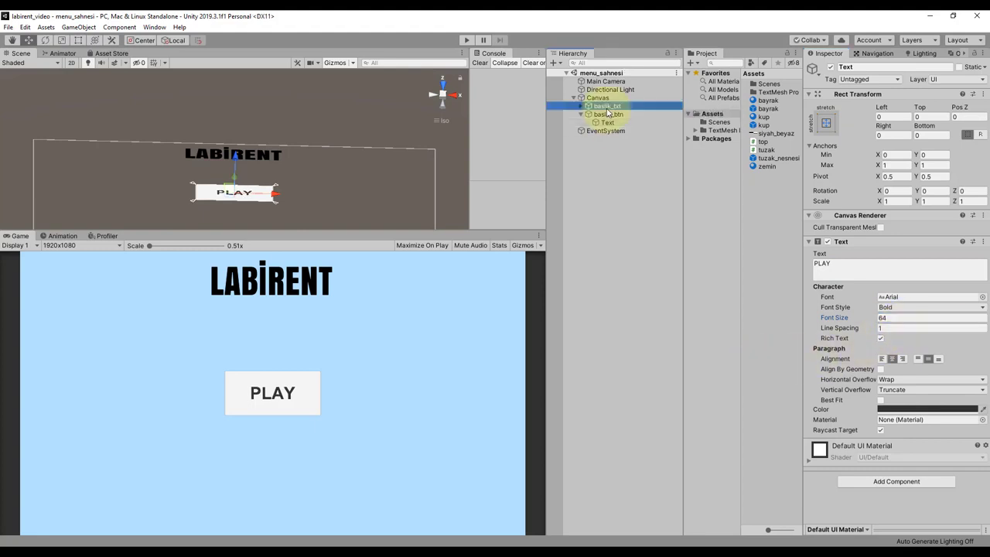
click(606, 114)
click(581, 114)
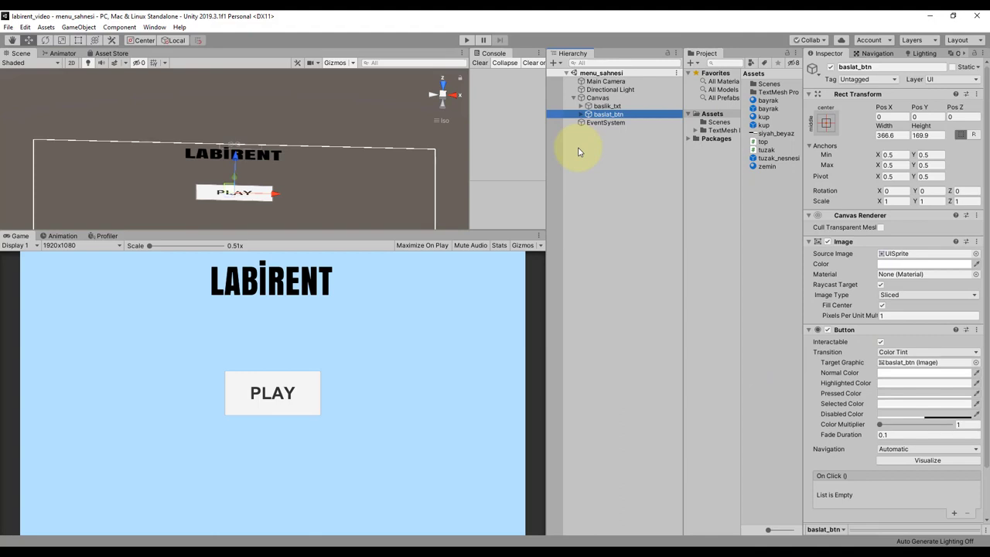
click(602, 116)
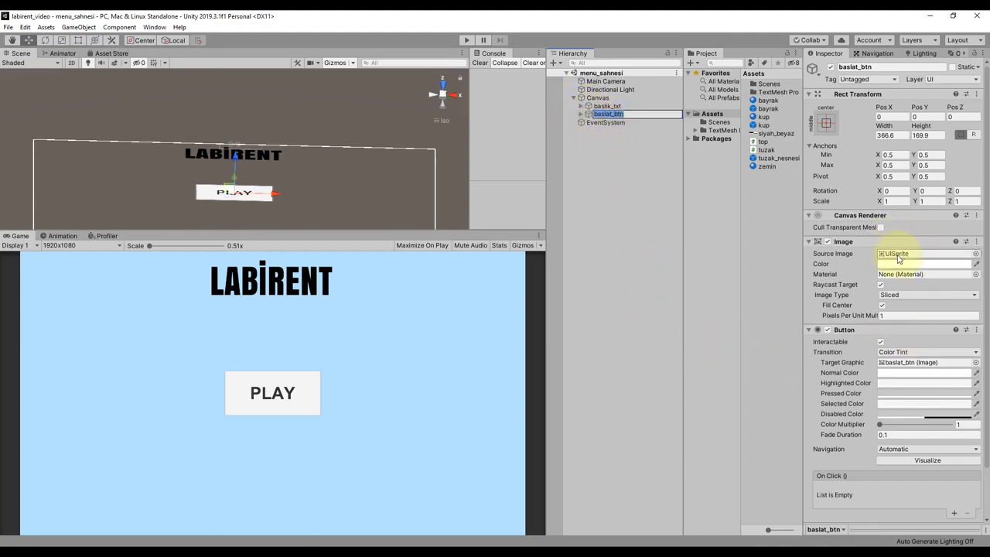
click(620, 180)
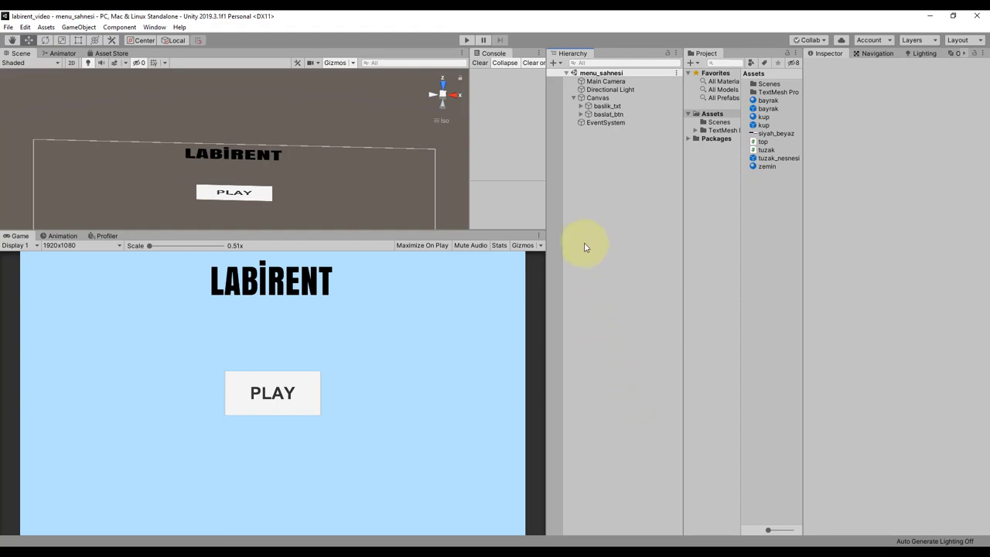
Create an empty GameObject, attach a new script named menu, and open it in Visual Studio.
click(554, 63)
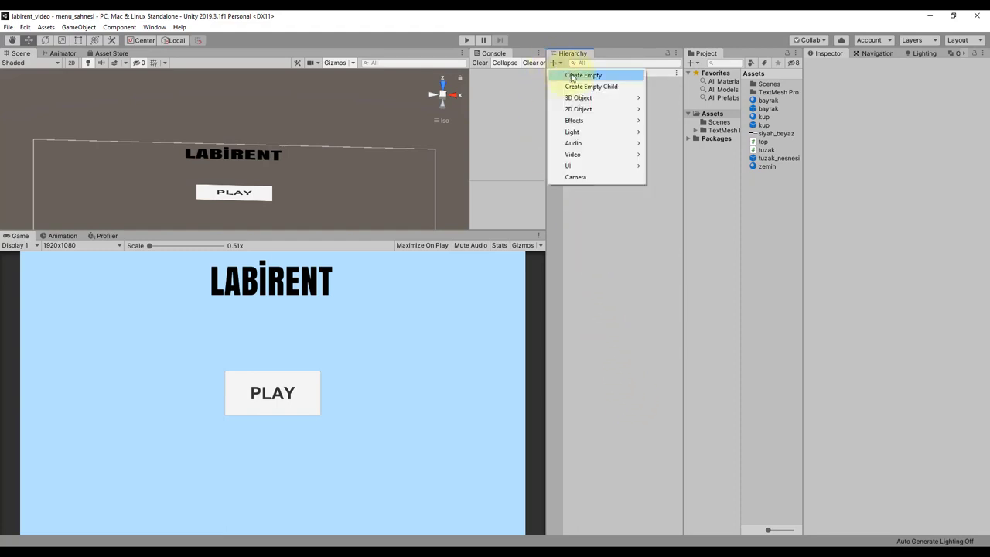
click(572, 78)
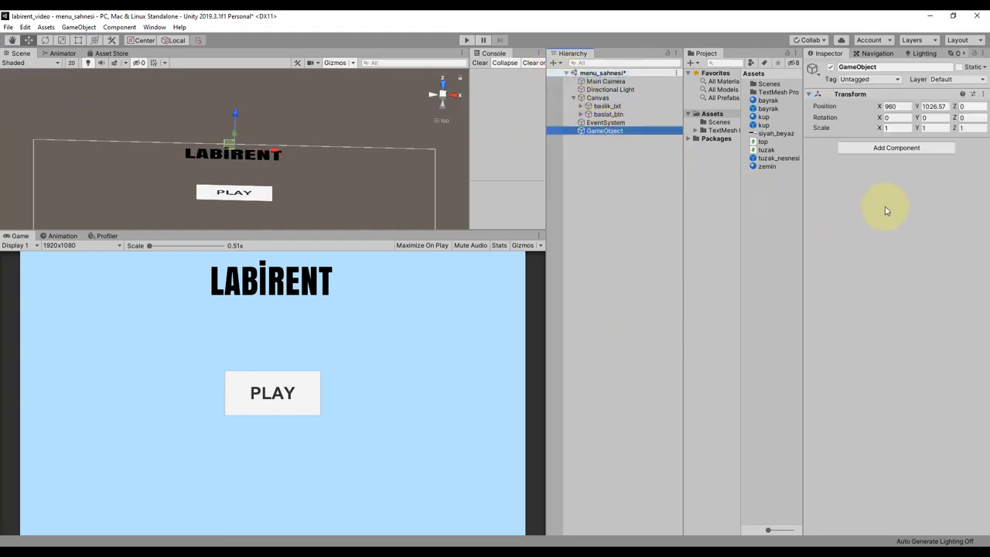
click(895, 151)
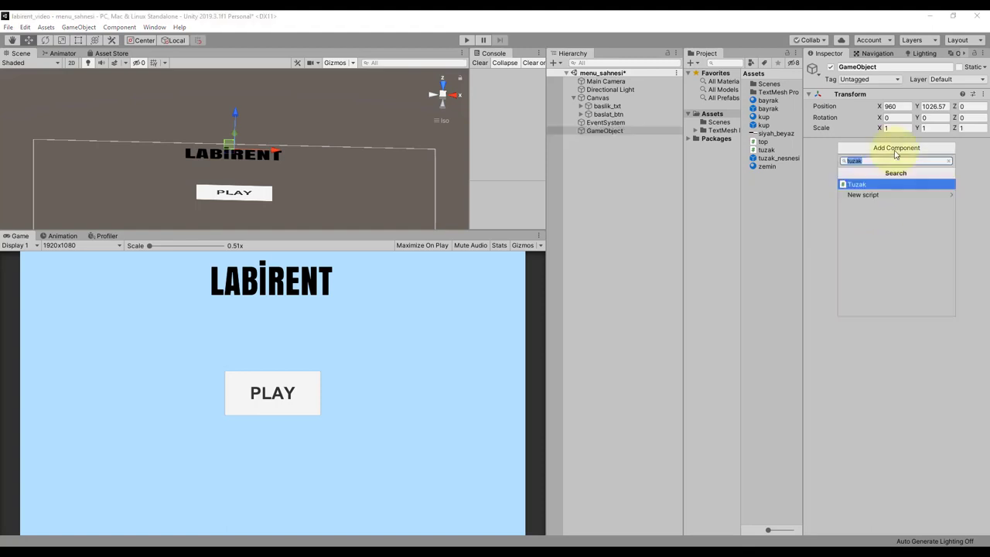
click(874, 195)
text(menu)
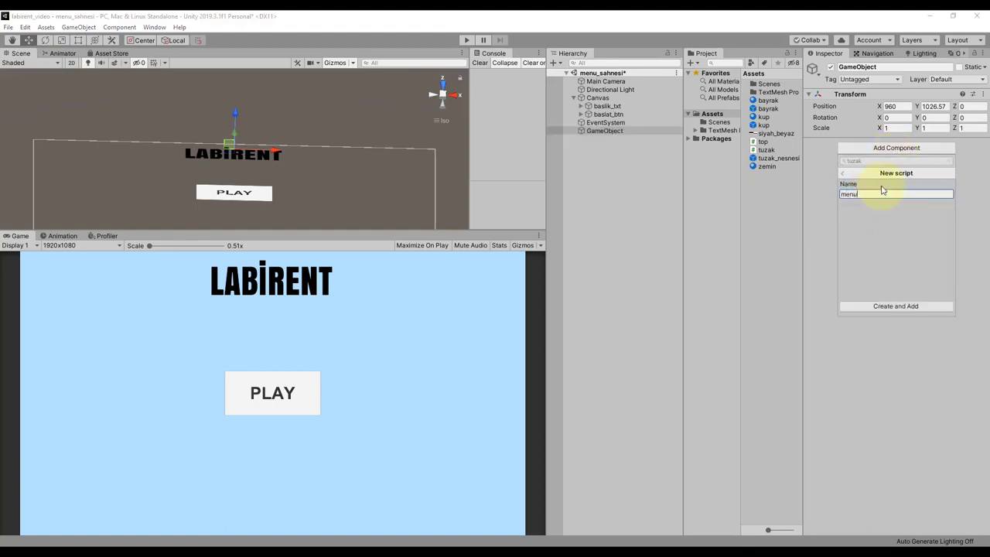
key(Return)
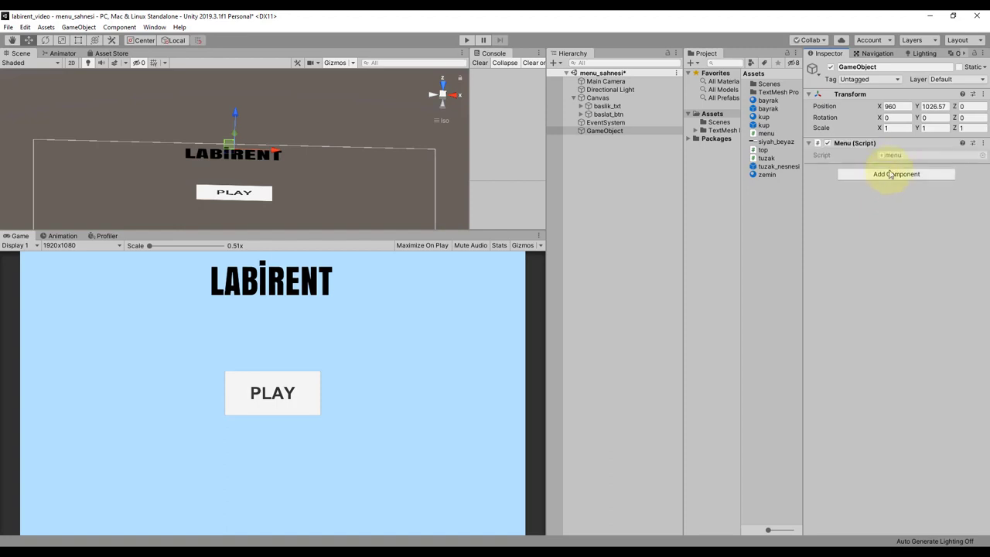
double_click(901, 159)
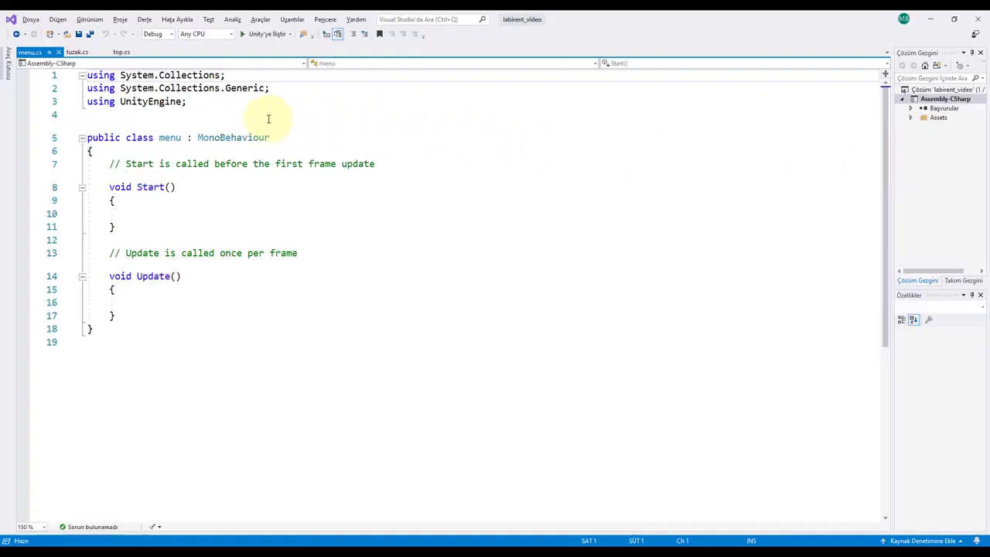
Add the 'using UnityEngine.SceneManagement;' import to menu.cs.
click(221, 101)
key(Return)
text(us)
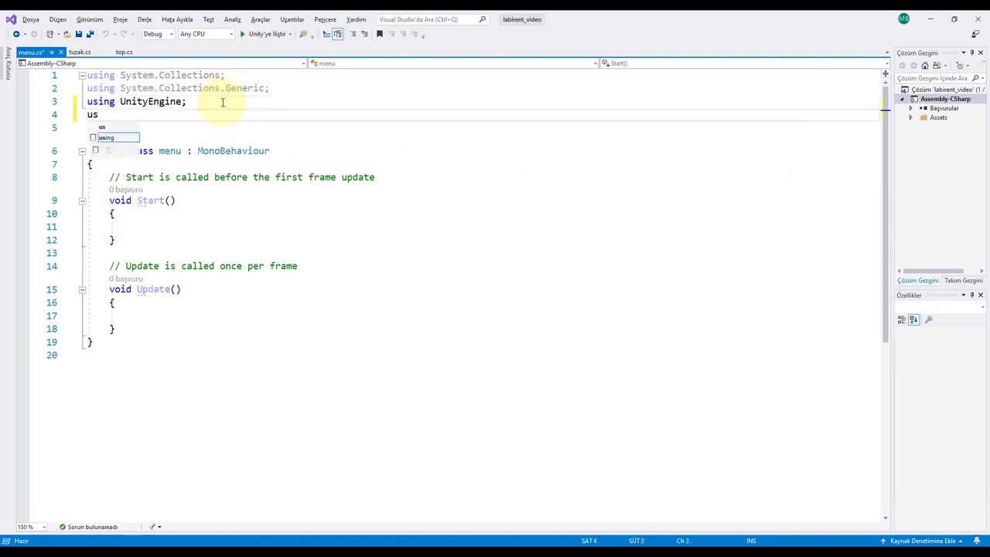
text(ing)
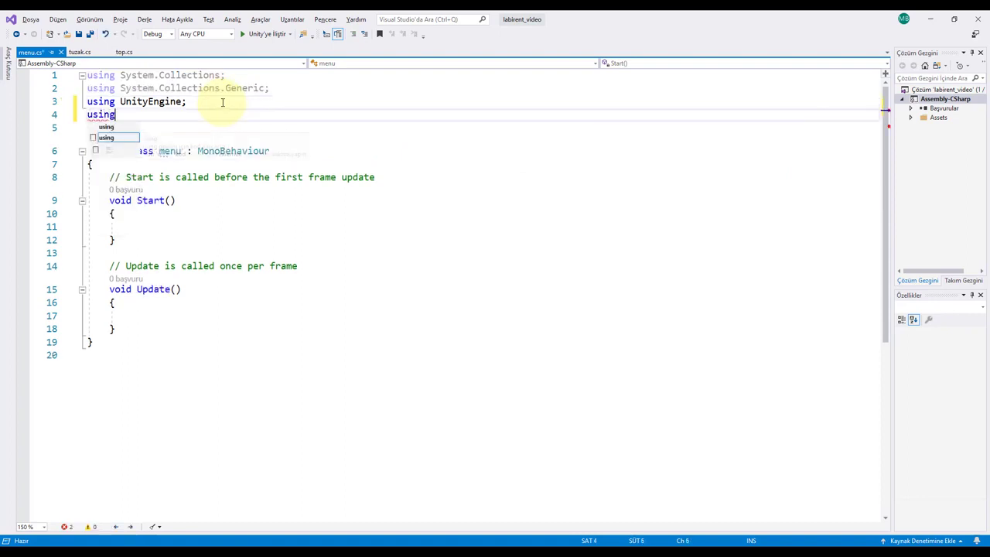
text( UnityEngine.Sce)
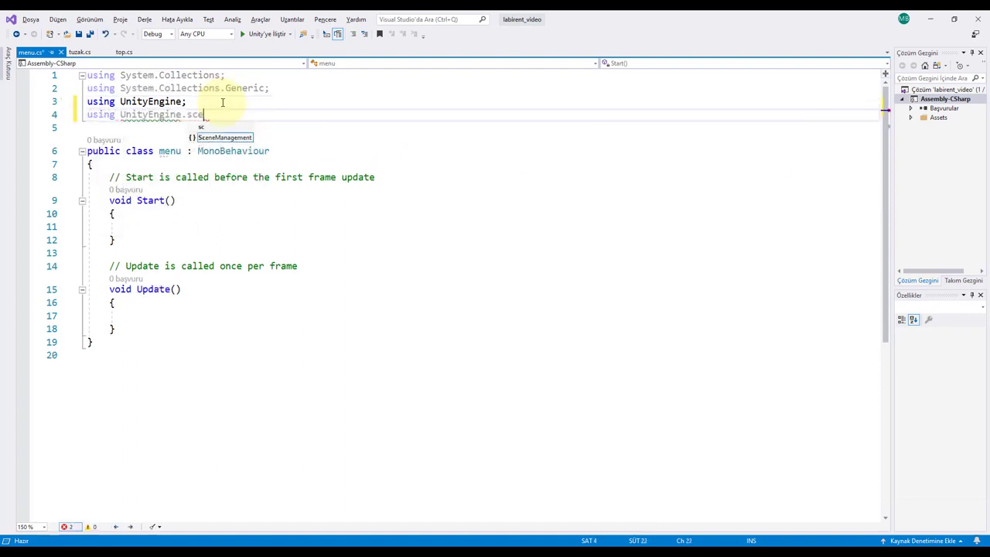
key(Tab)
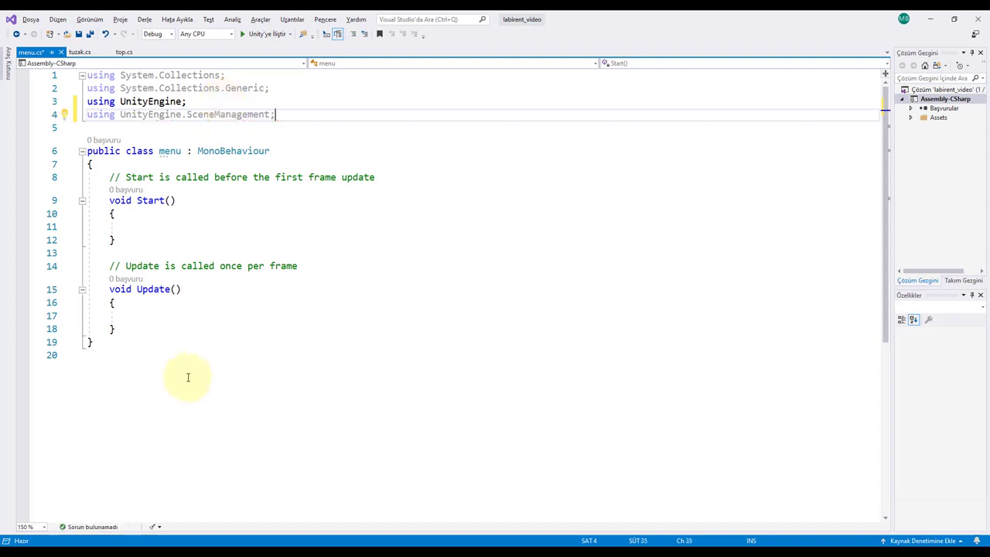
Delete the default Start and Update methods from the menu class.
drag(116, 328, 105, 177)
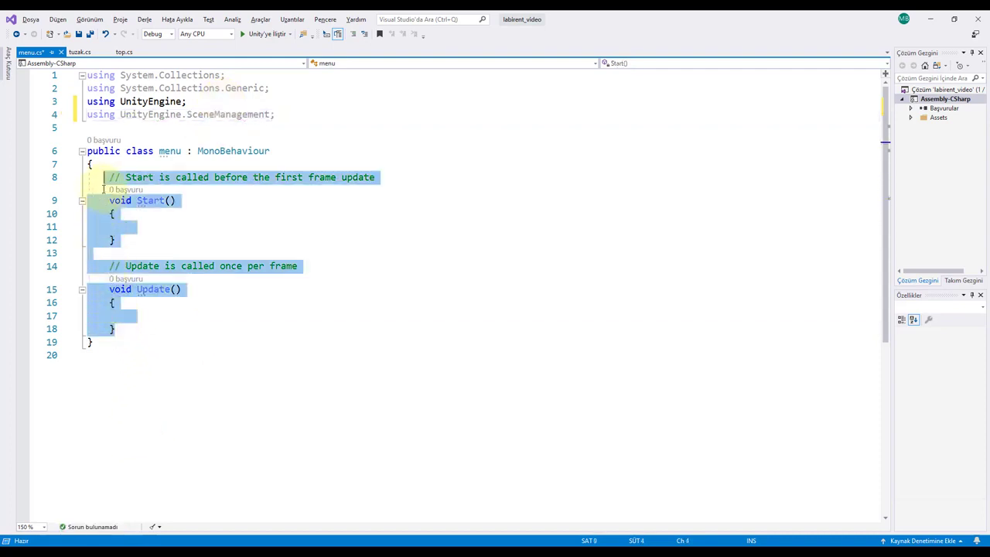
key(Delete)
key(Return)
key(Return)
key(Return)
key(Return)
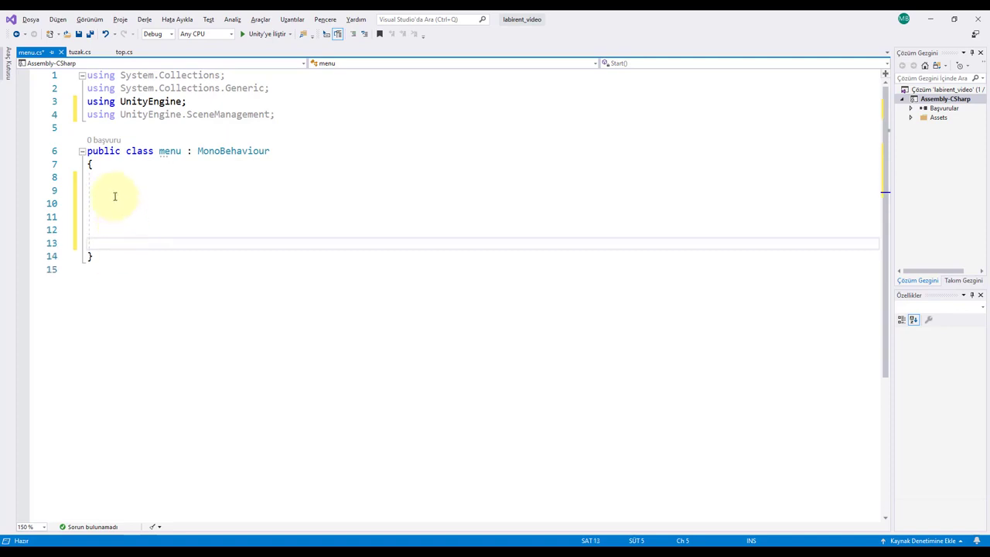
click(113, 194)
key(Down)
Write public void play_btn() calling SceneManager.LoadScene(1), and save the script.
text(public )
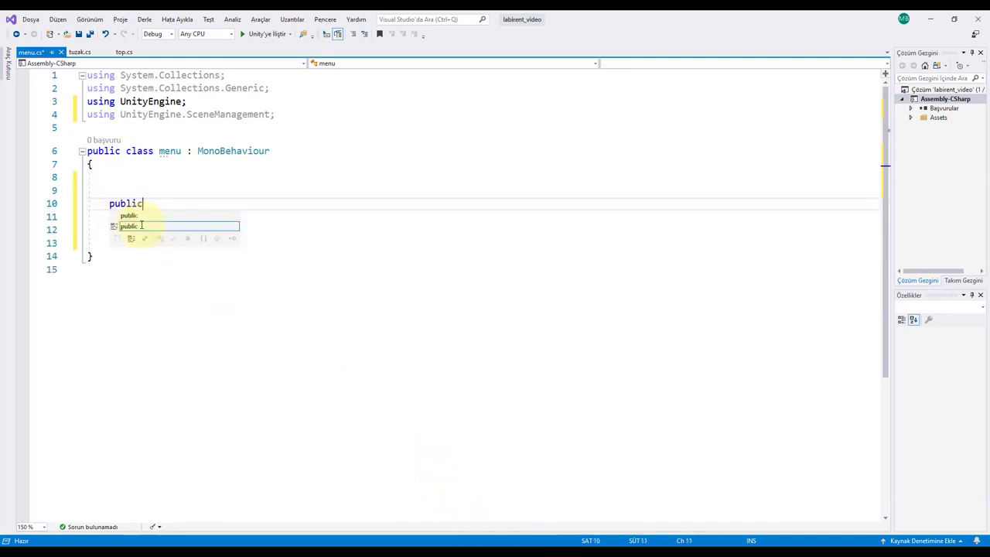
text(void p)
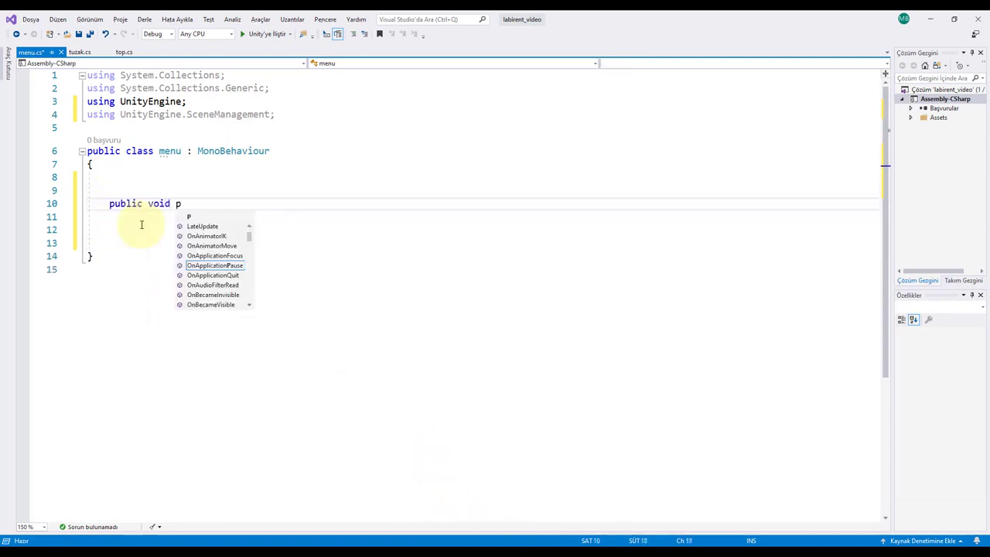
text(lan)
text(y_bt)
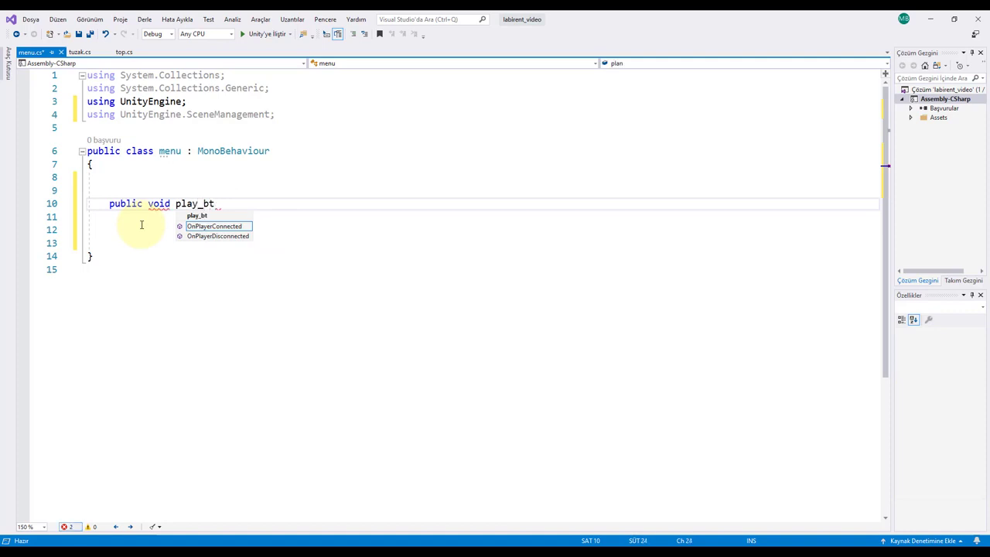
text(n())
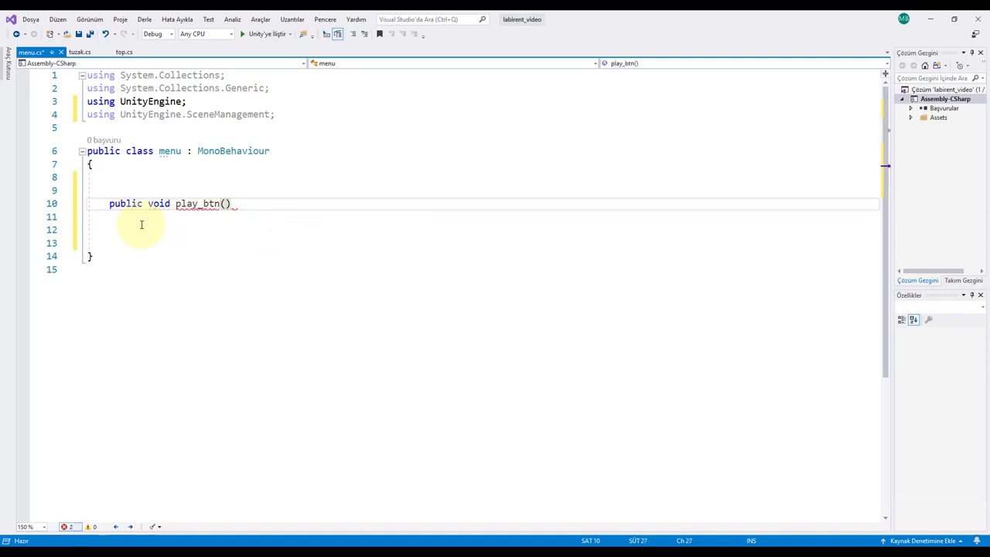
text())
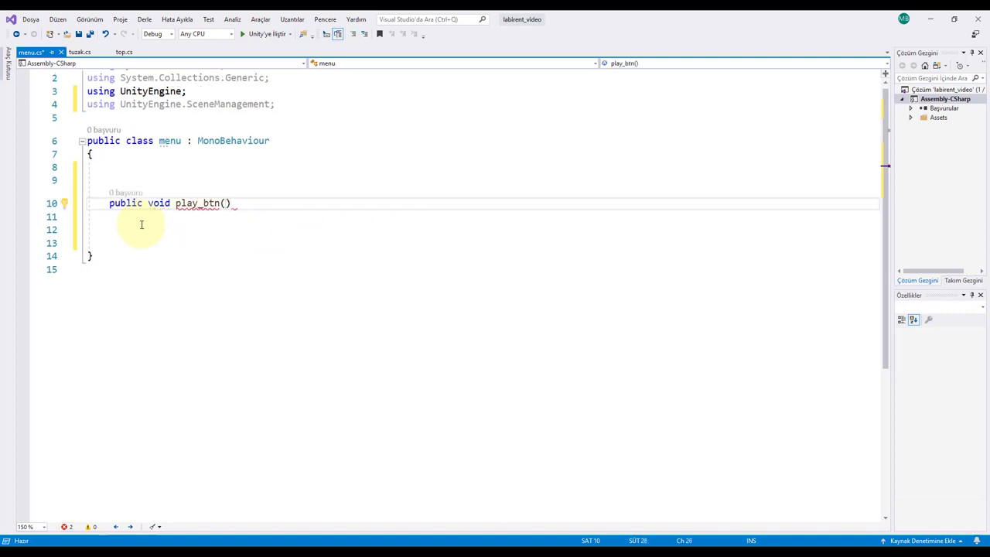
text({)
key(Return)
text(S)
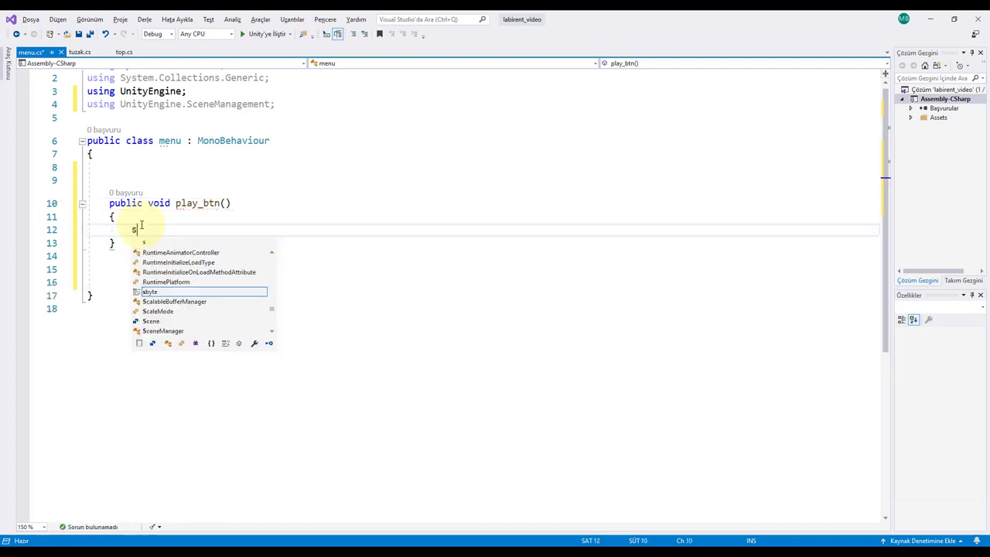
text(ce)
key(Tab)
text(.lo)
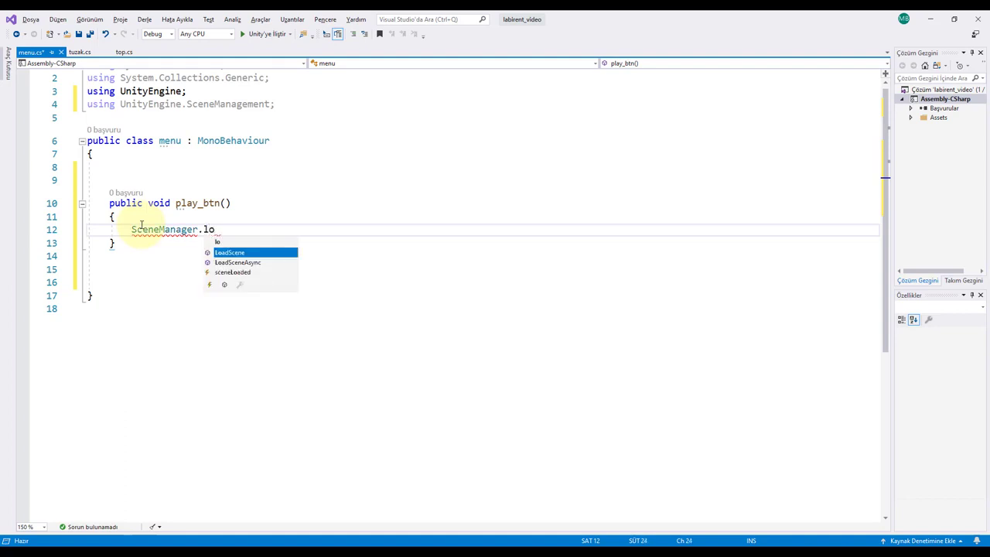
text((1);)
key(Return)
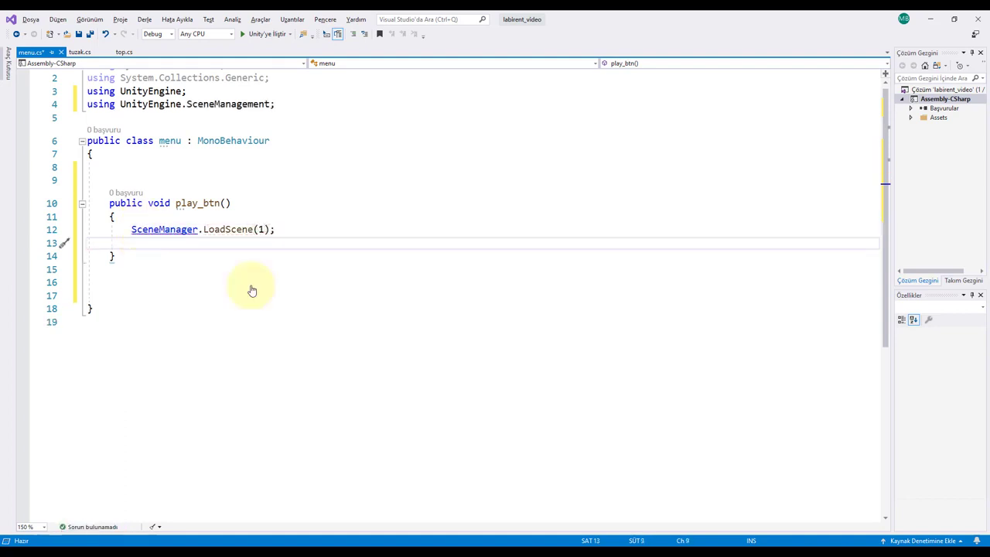
key(ctrl+s)
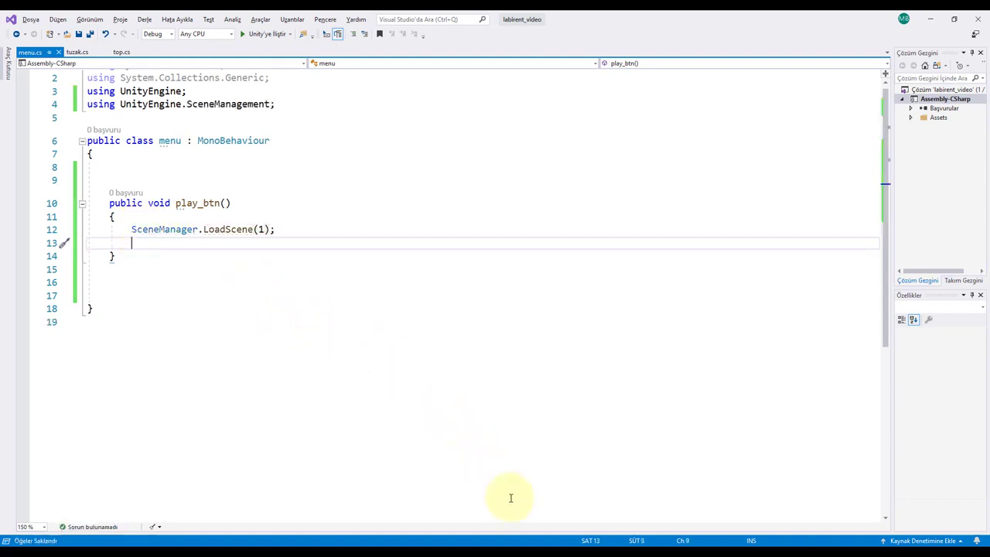
click(433, 542)
Wire baslat_btn's On Click event to GameObject's menu.play_btn() function.
click(610, 115)
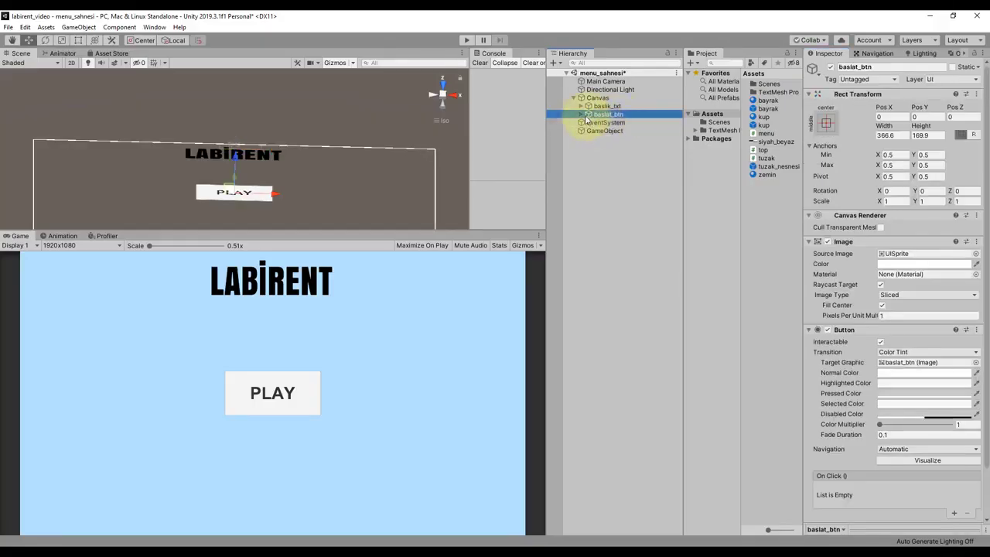
click(956, 514)
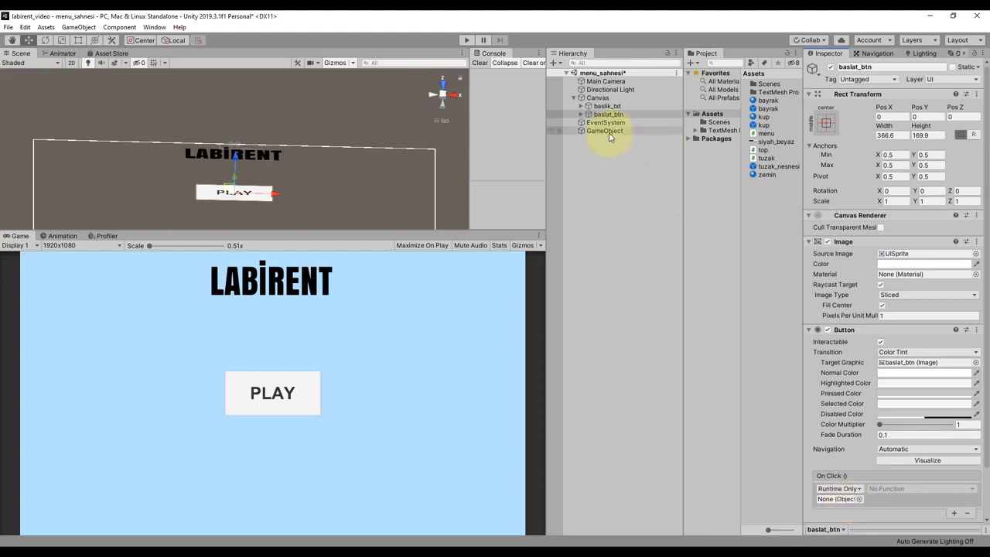
drag(608, 133, 841, 501)
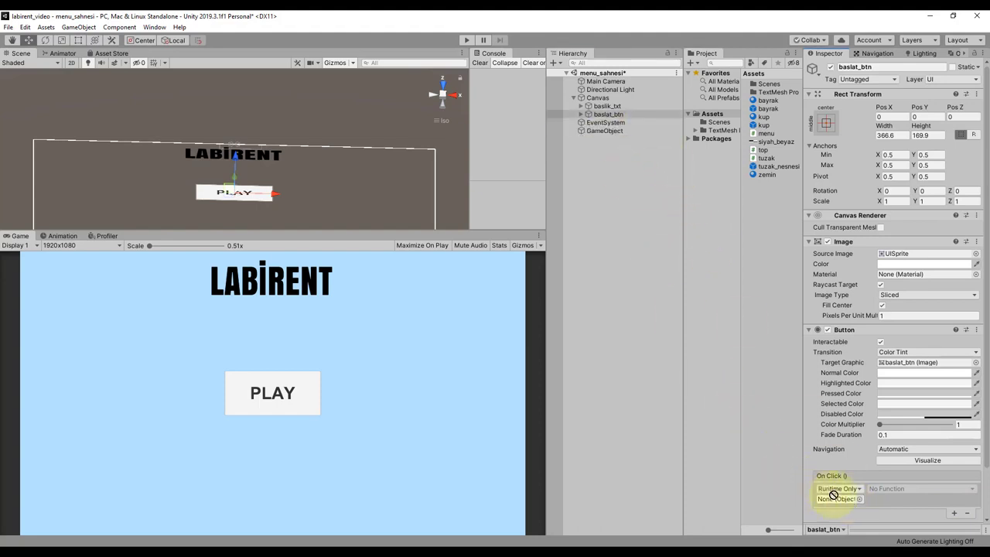
click(605, 130)
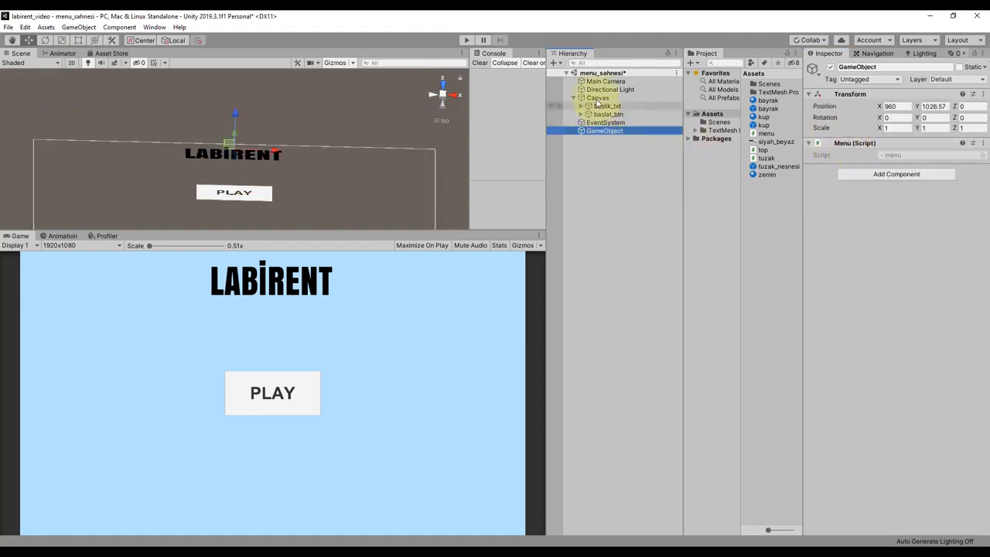
click(610, 115)
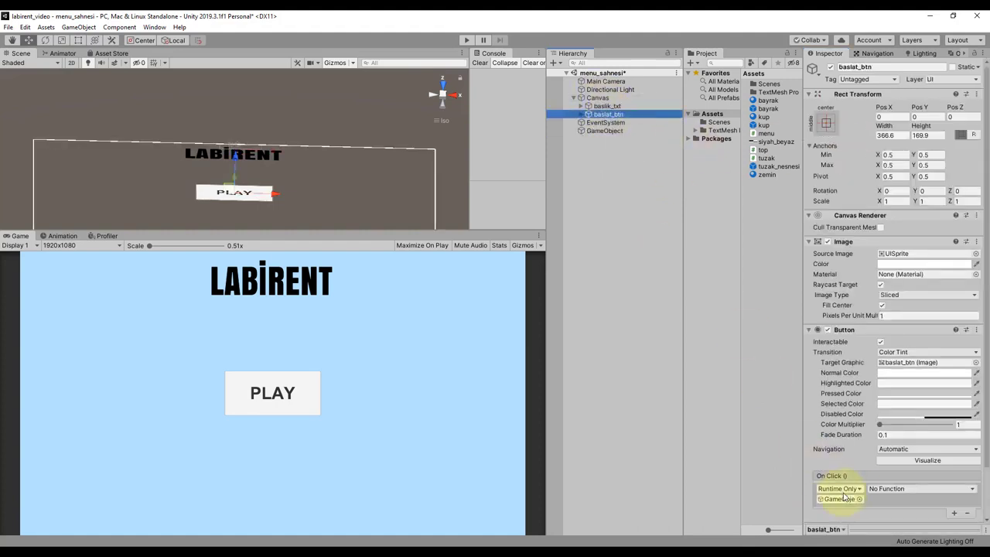
click(897, 489)
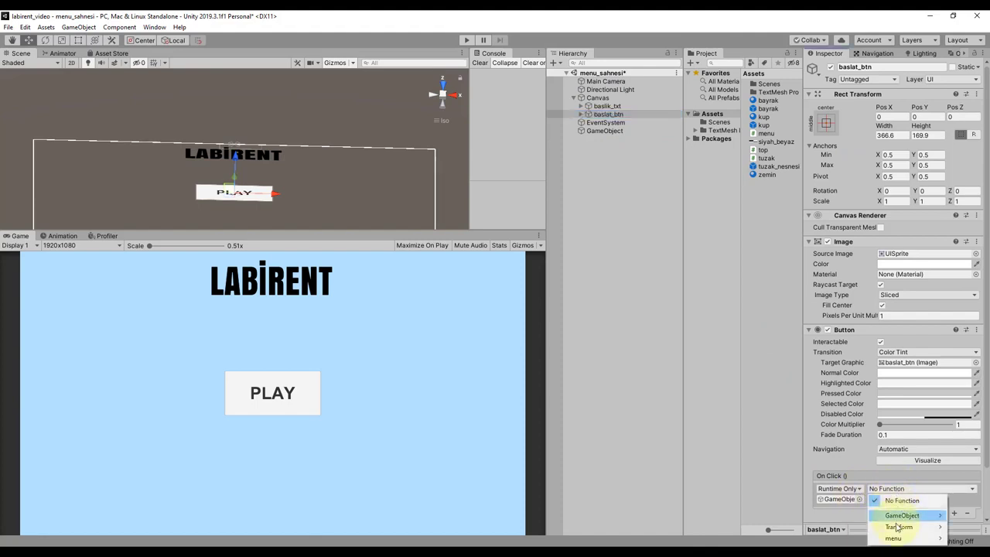
mouse_move(891, 538)
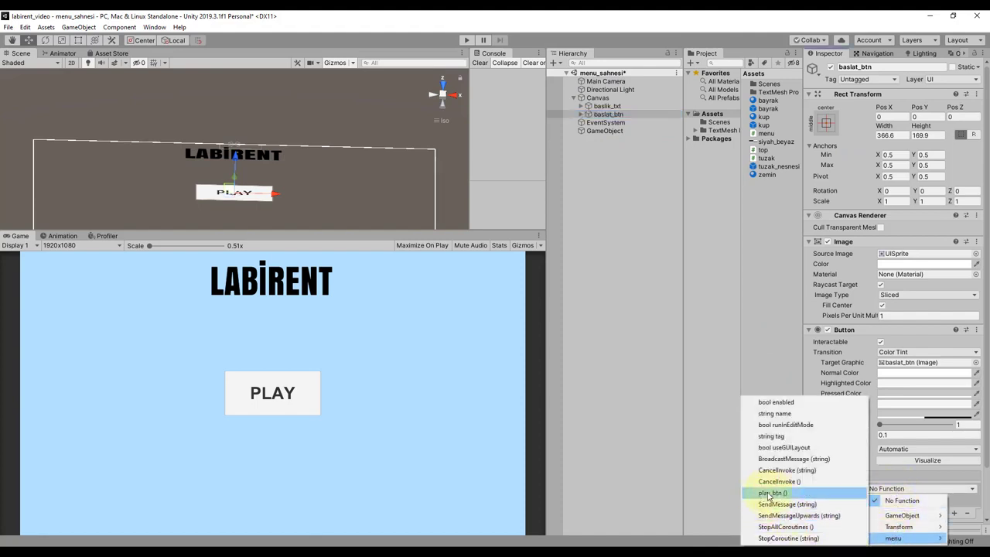
click(781, 496)
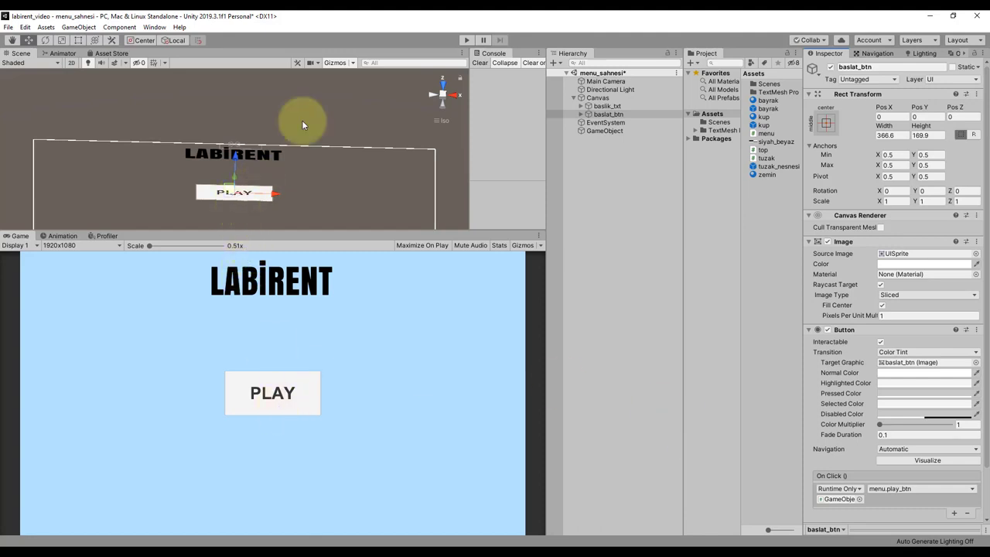
Add menu_sahnesi to Scenes In Build at index 0, ahead of level_1 and level_2.
click(8, 27)
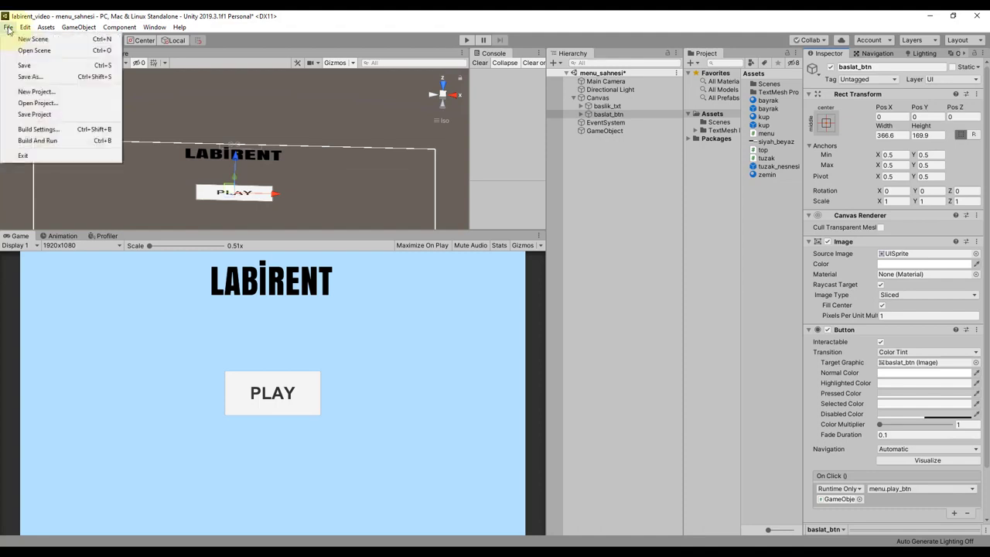
click(22, 130)
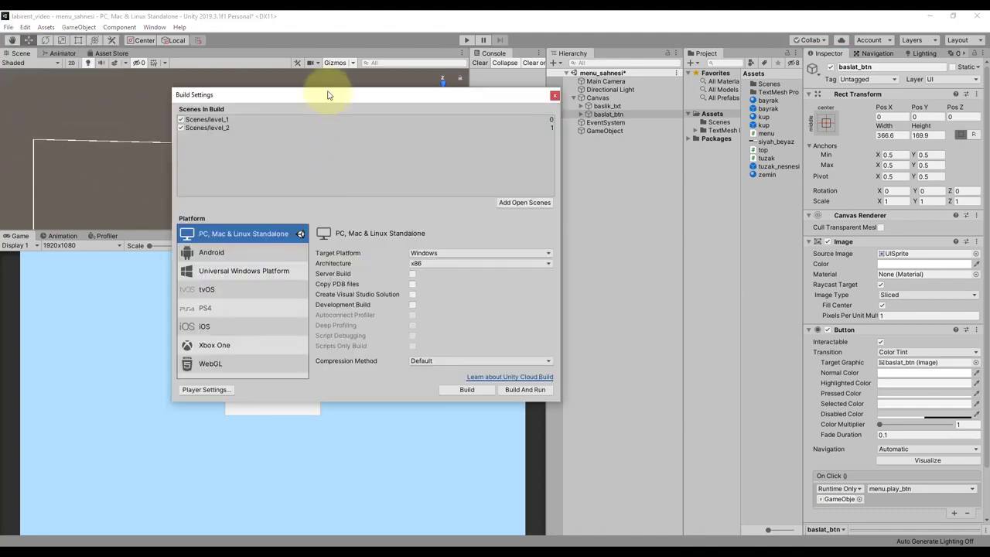
drag(331, 94, 340, 152)
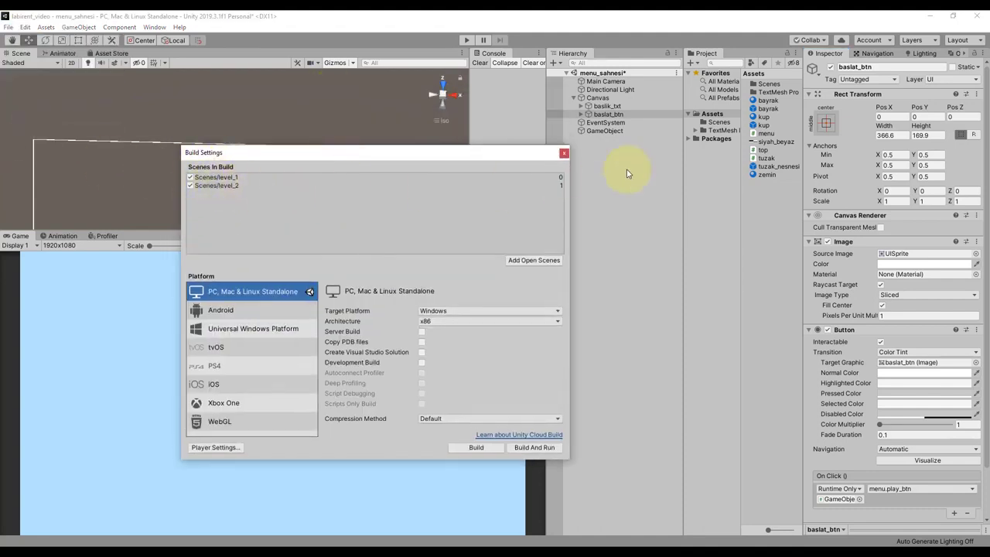
double_click(768, 83)
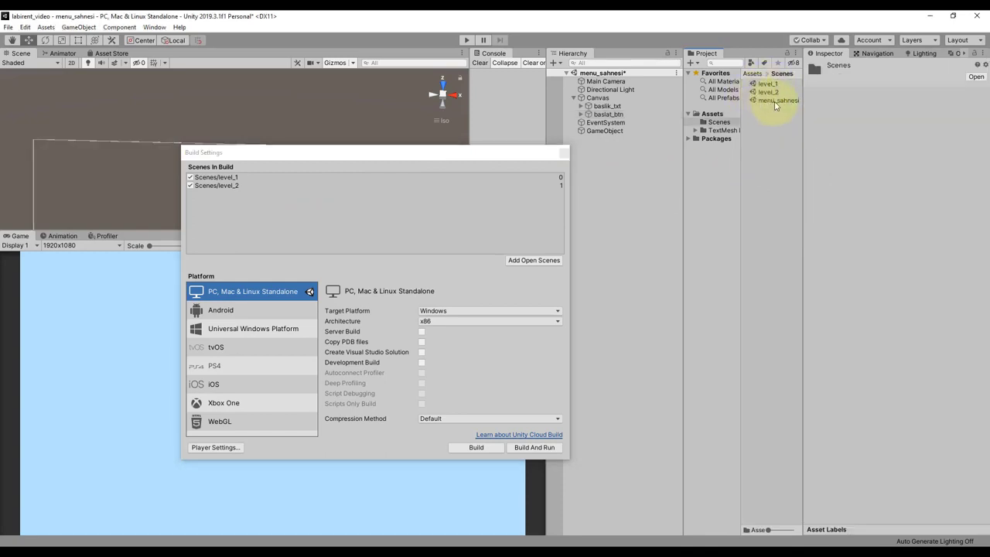
mouse_move(775, 106)
mouse_down()
mouse_move(216, 166)
mouse_move(219, 179)
mouse_up()
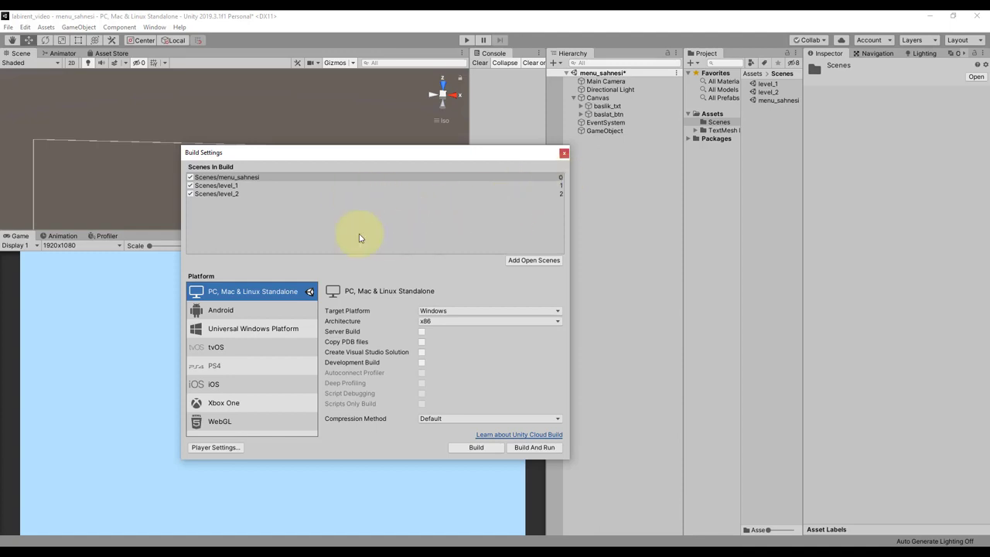
mouse_move(239, 178)
mouse_down()
mouse_move(237, 201)
mouse_move(240, 177)
mouse_up()
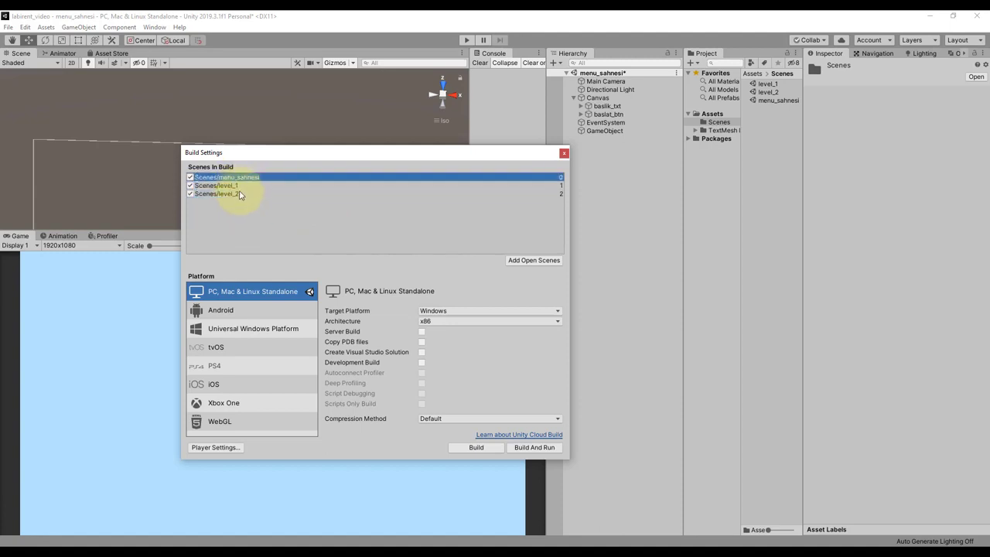
click(239, 187)
click(239, 194)
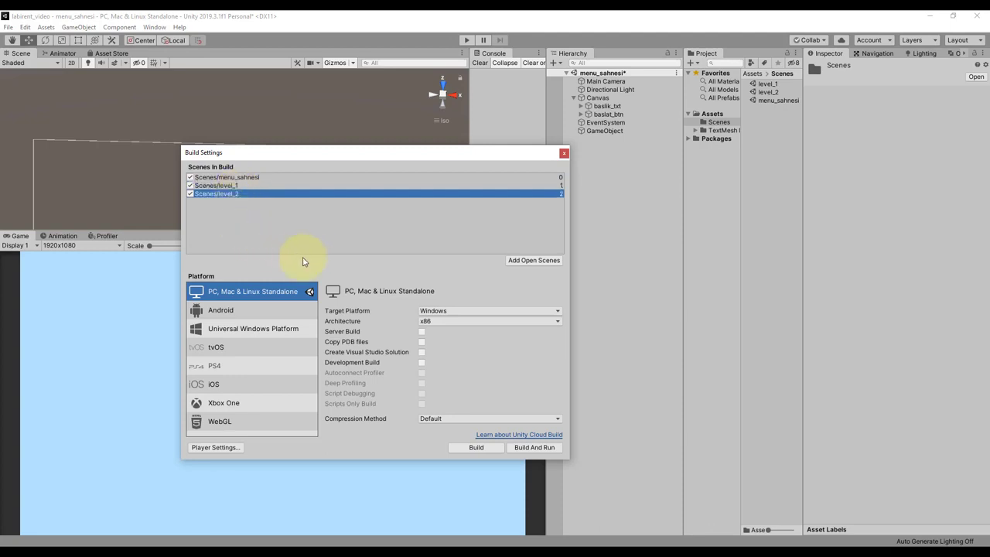
click(564, 153)
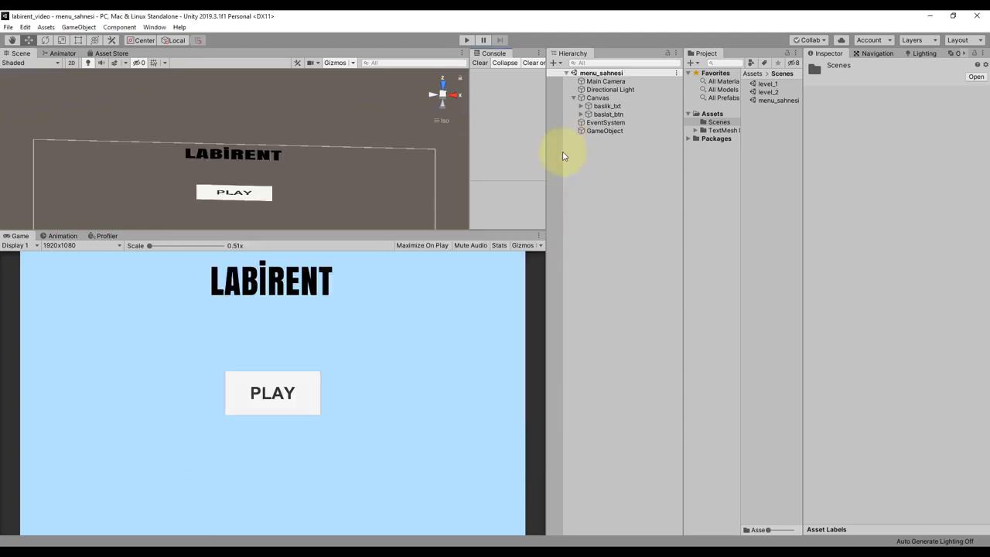
Test-run the game, then in level_1 assign level_txt to the ball top's Level_txt field.
click(467, 40)
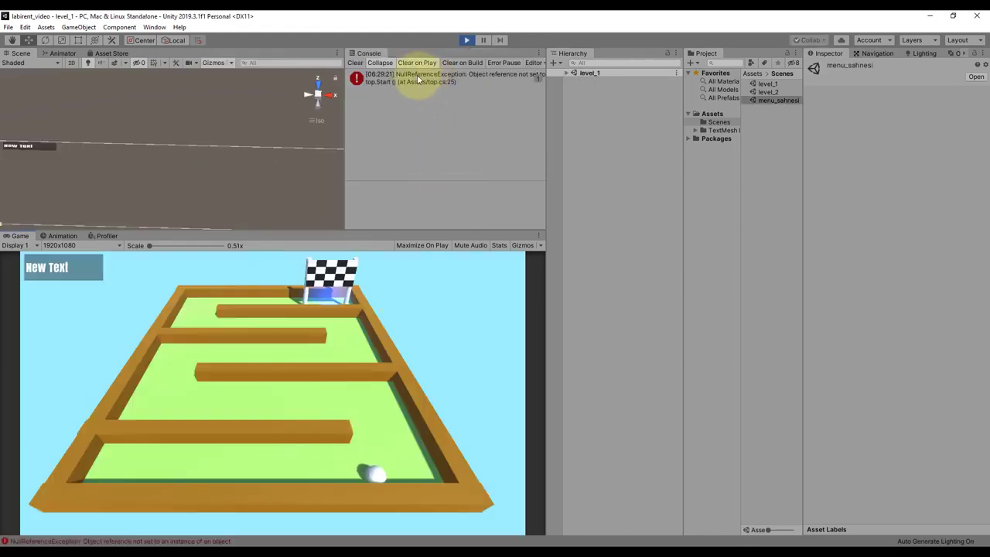
click(467, 40)
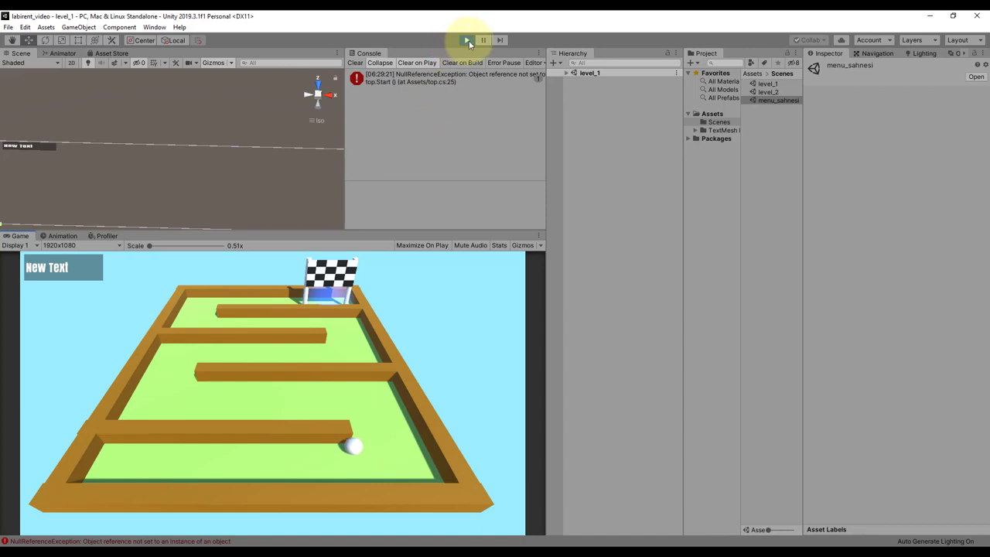
double_click(769, 83)
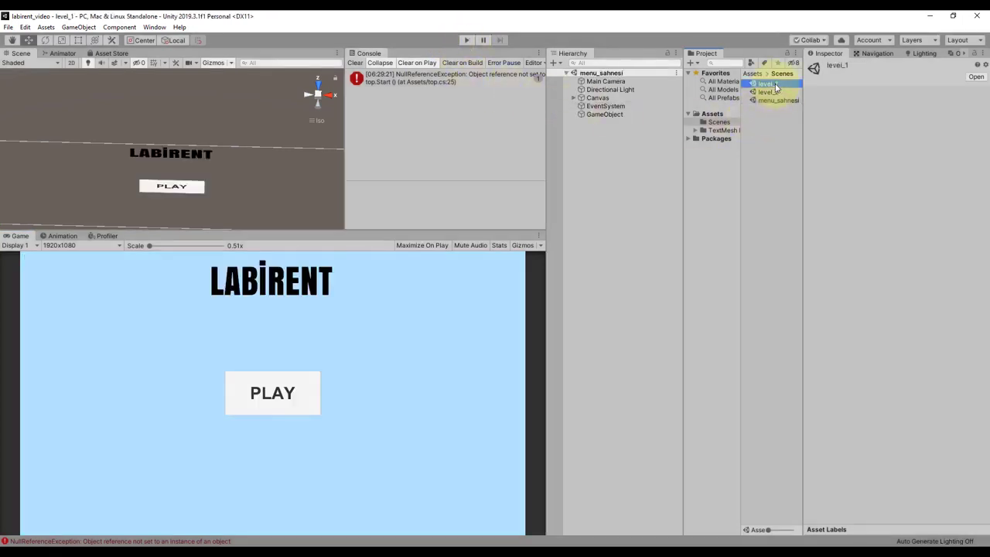
click(355, 63)
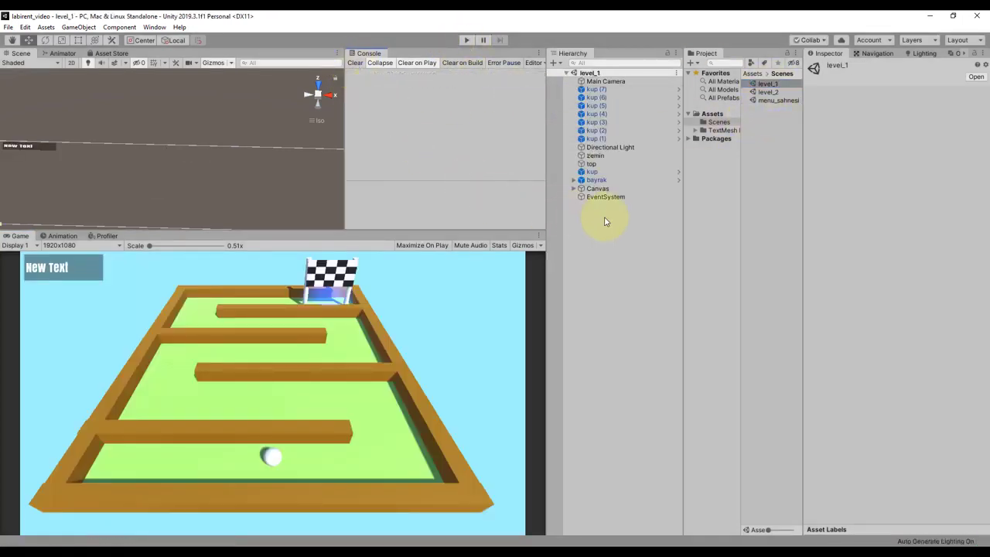
click(596, 165)
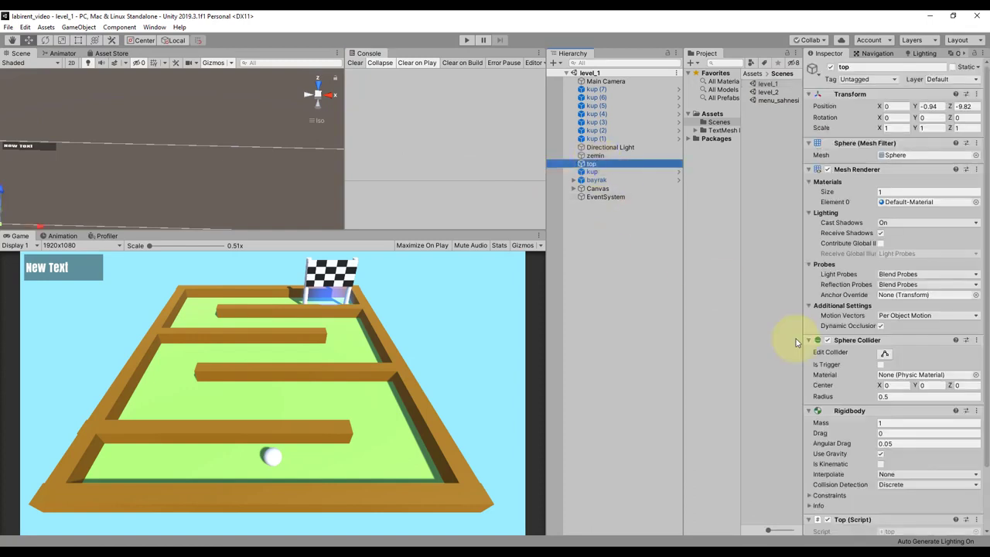
scroll(894, 419, down, 5)
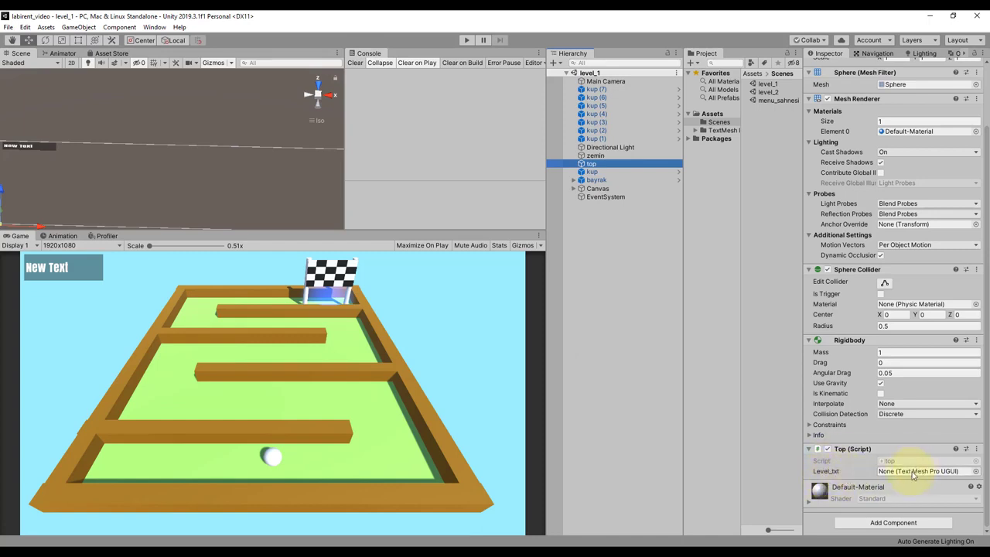
click(572, 189)
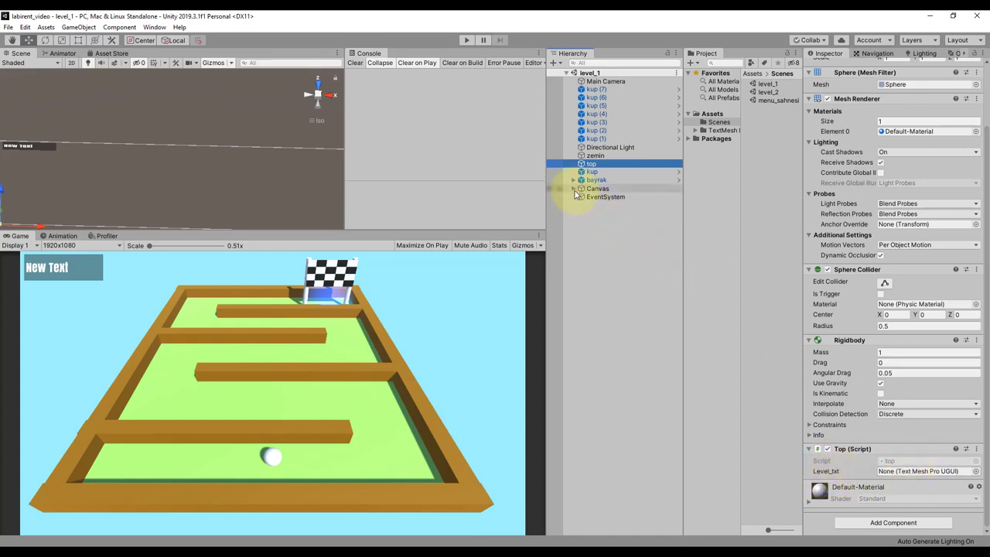
drag(605, 205, 920, 471)
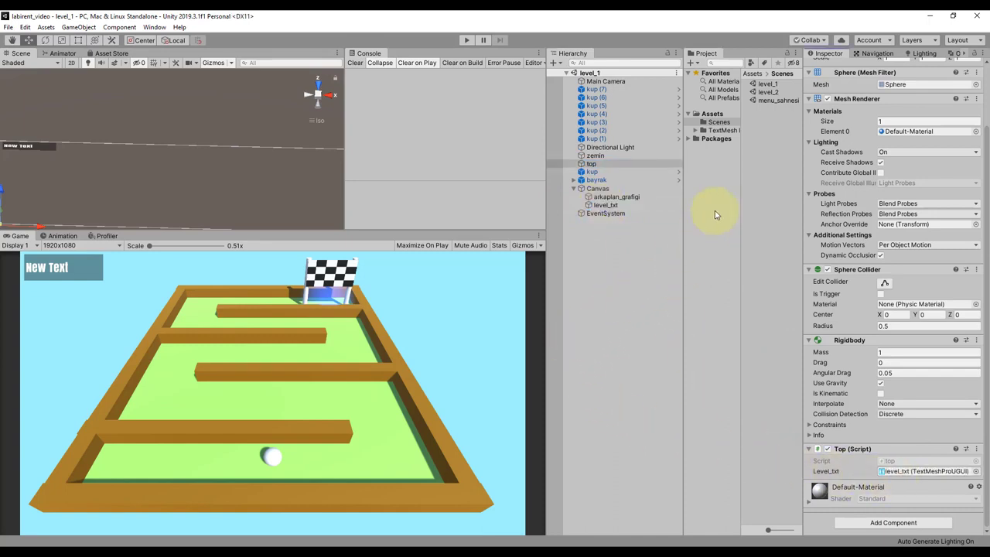
Play from menu_sahnesi and confirm PLAY loads level_1 showing Level: 1.
double_click(777, 100)
click(465, 39)
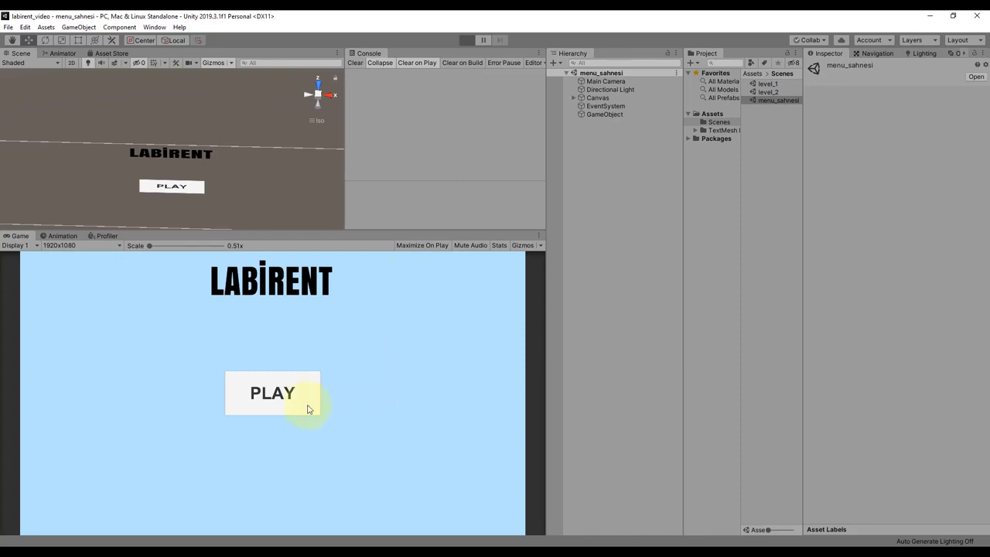
click(283, 395)
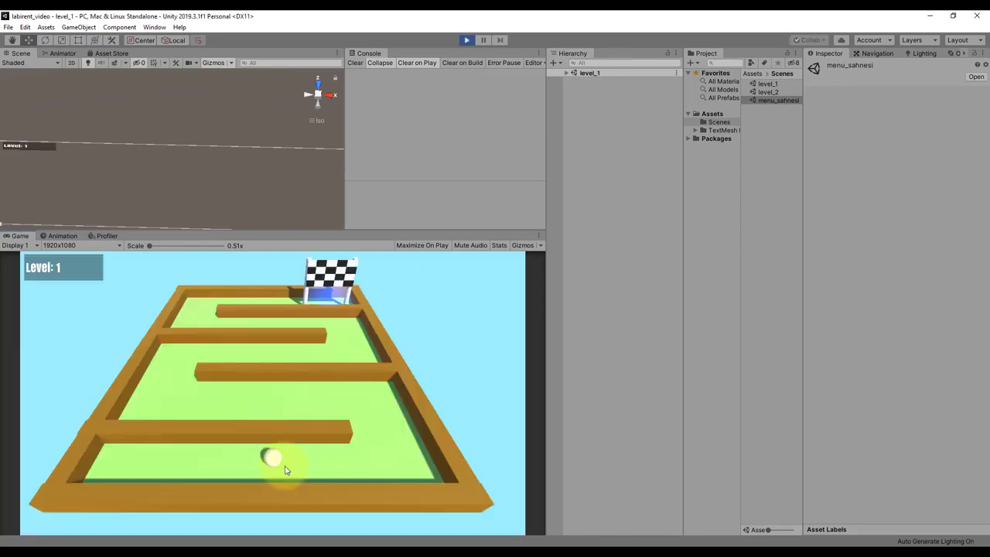
click(469, 43)
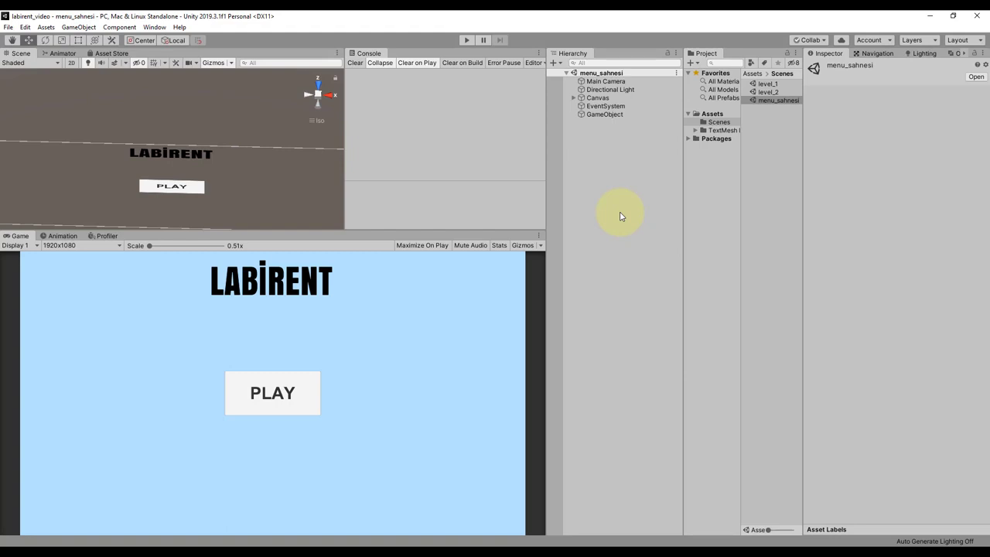
Open the Asset Store, widen its panel, and filter results to free Audio assets.
click(110, 52)
click(17, 53)
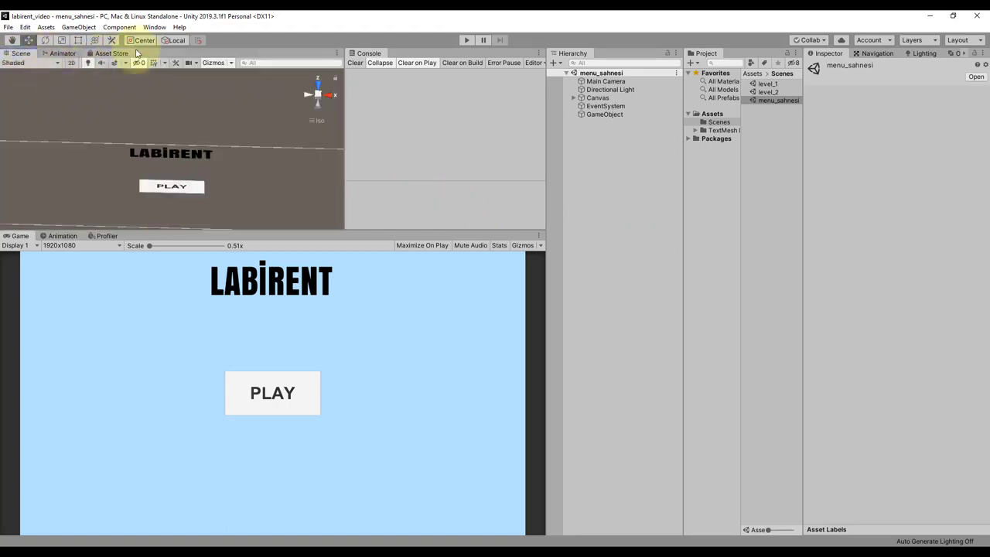
click(154, 27)
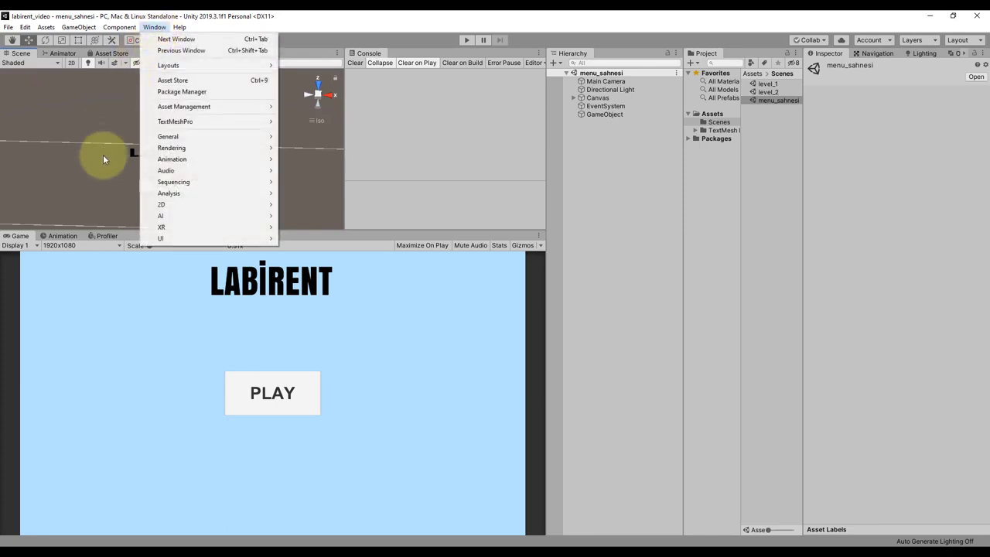
click(173, 80)
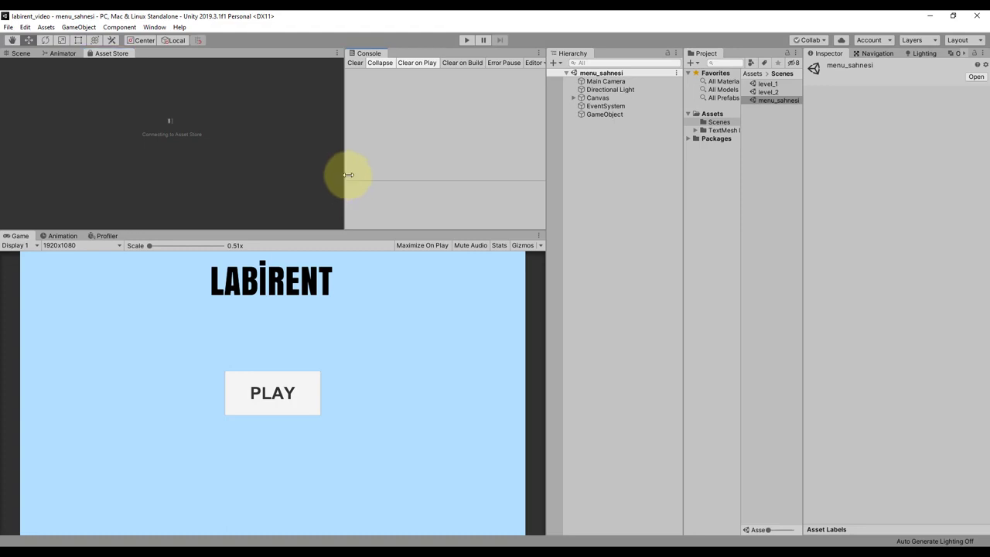
mouse_move(345, 182)
mouse_down()
mouse_move(492, 206)
mouse_move(468, 364)
mouse_up()
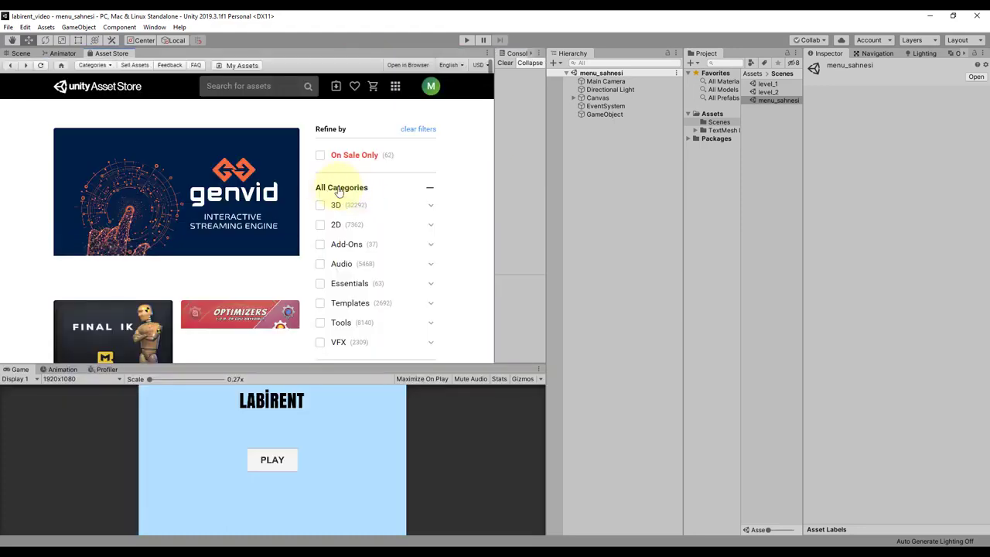
click(320, 265)
scroll(387, 276, down, 2)
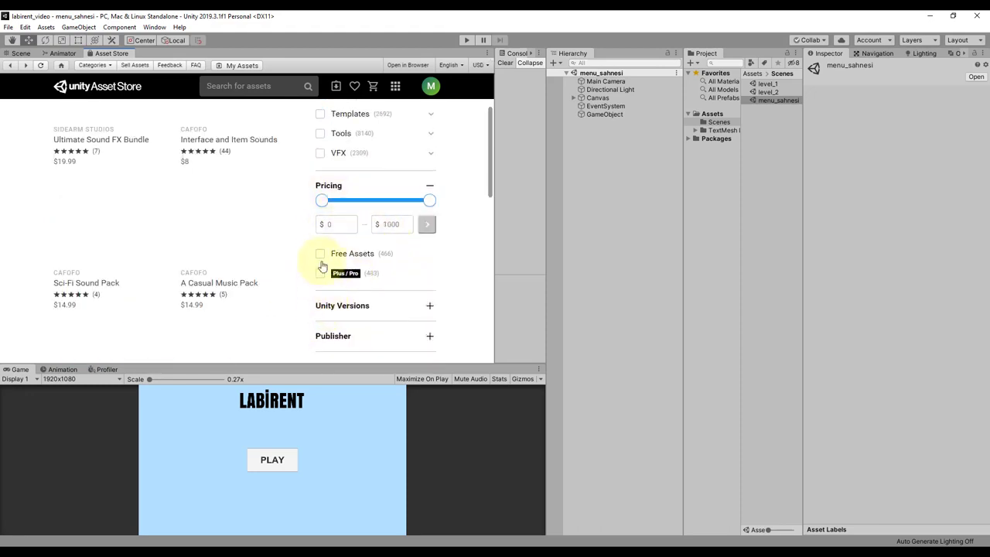
click(321, 258)
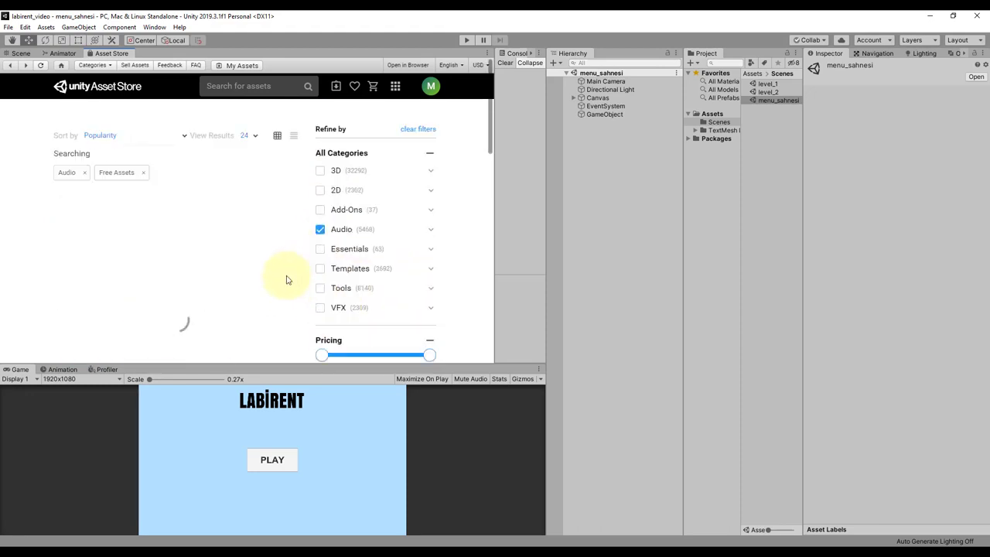
scroll(306, 311, down, 1)
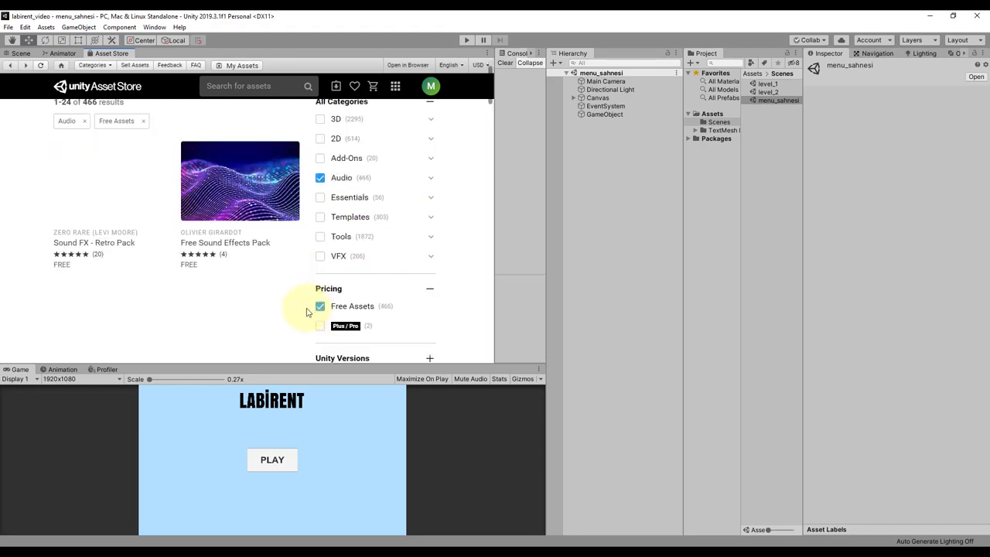
scroll(307, 313, down, 2)
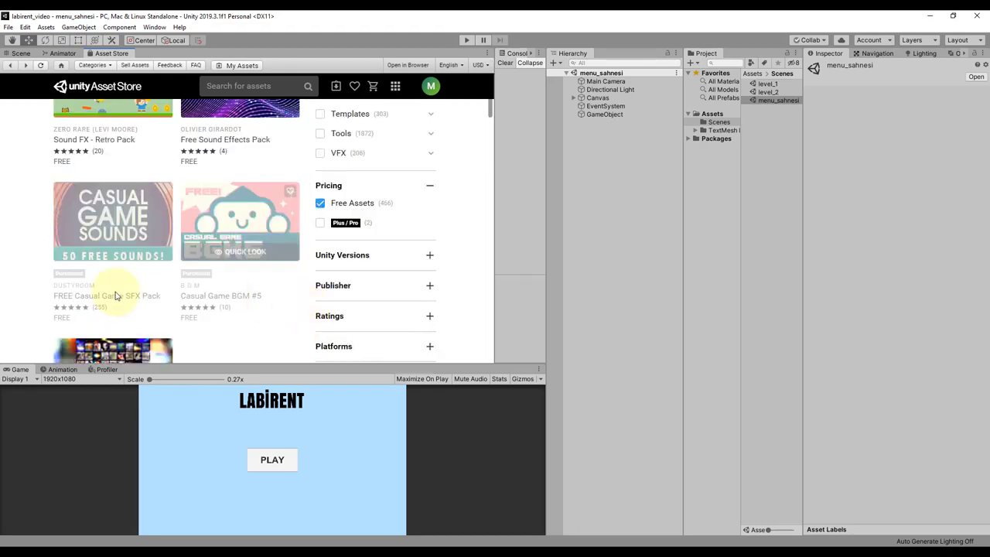
Import the FREE Casual Game SFX Pack into the project.
click(117, 218)
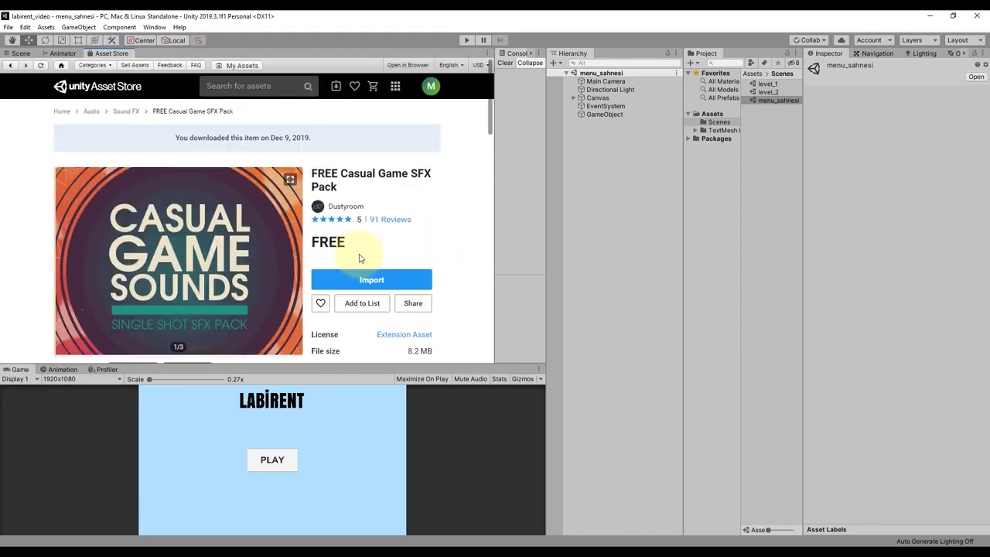
click(370, 300)
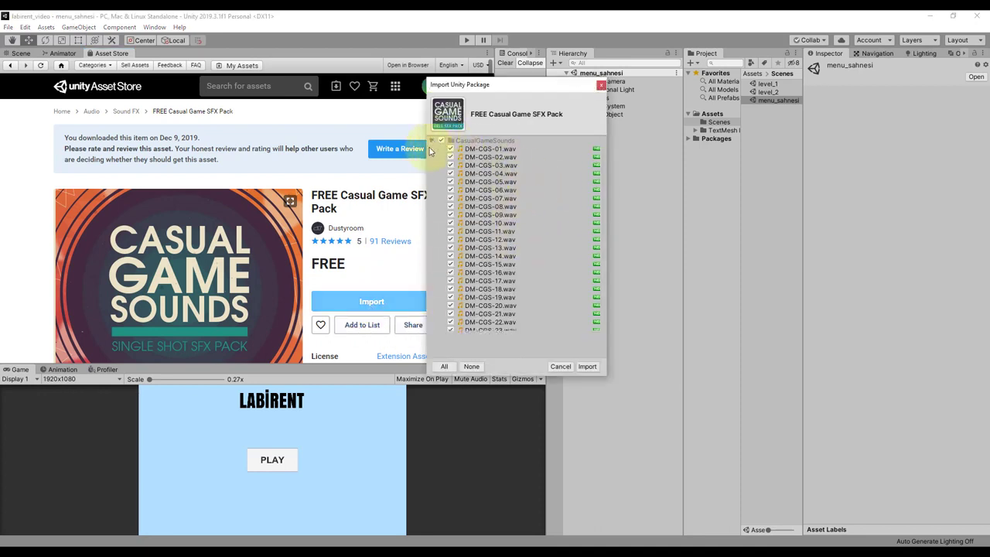
click(433, 140)
click(587, 365)
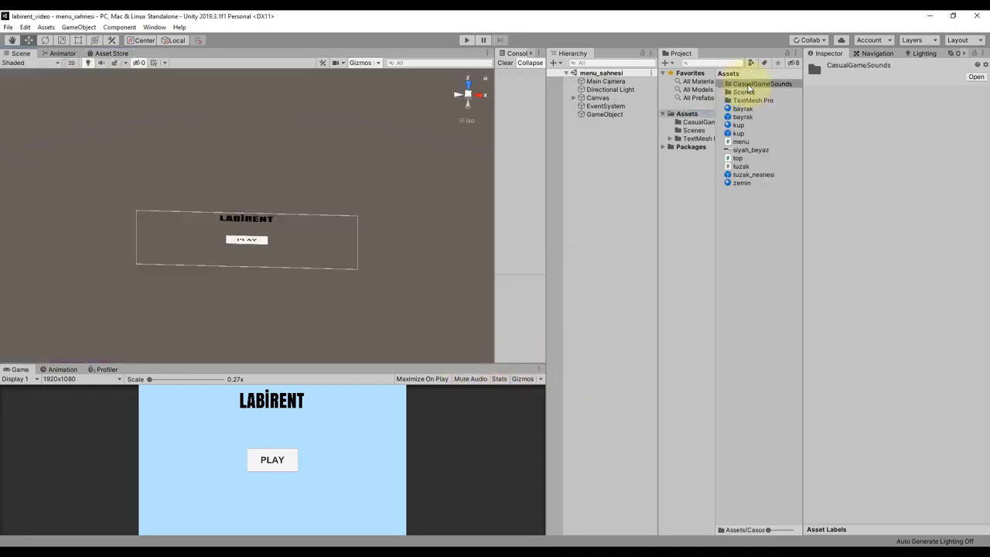
Open the level_2 scene from the Scenes folder and select the ball object top.
double_click(752, 84)
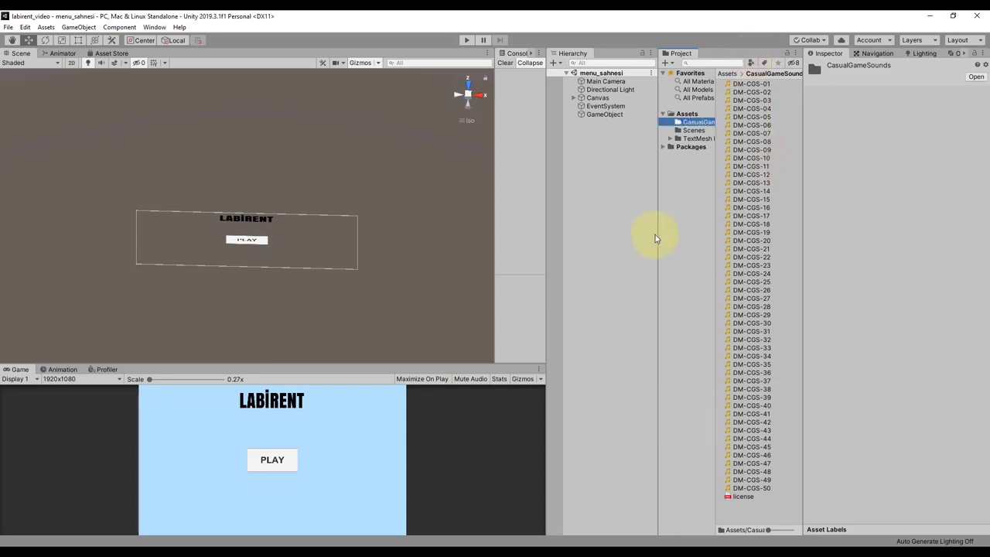
click(688, 114)
click(694, 130)
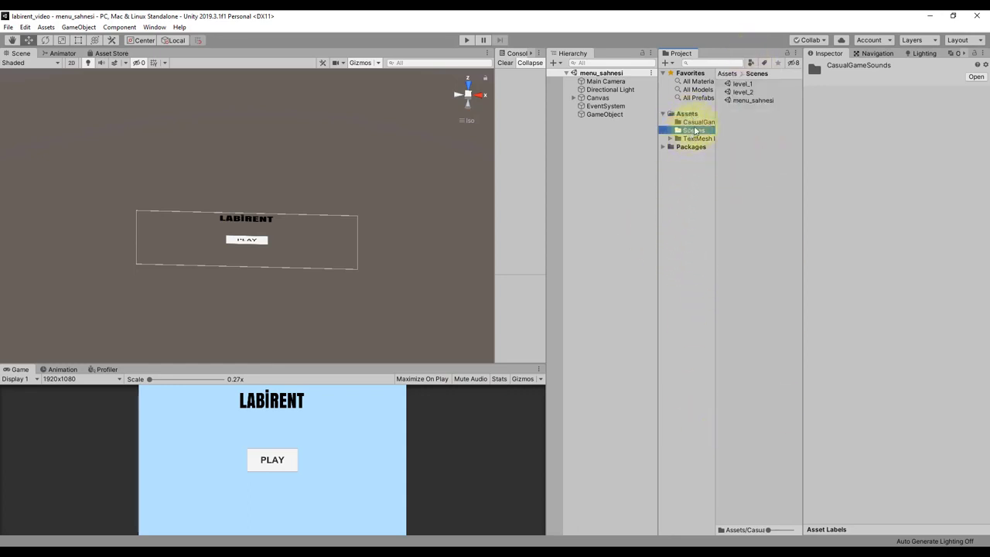
double_click(743, 93)
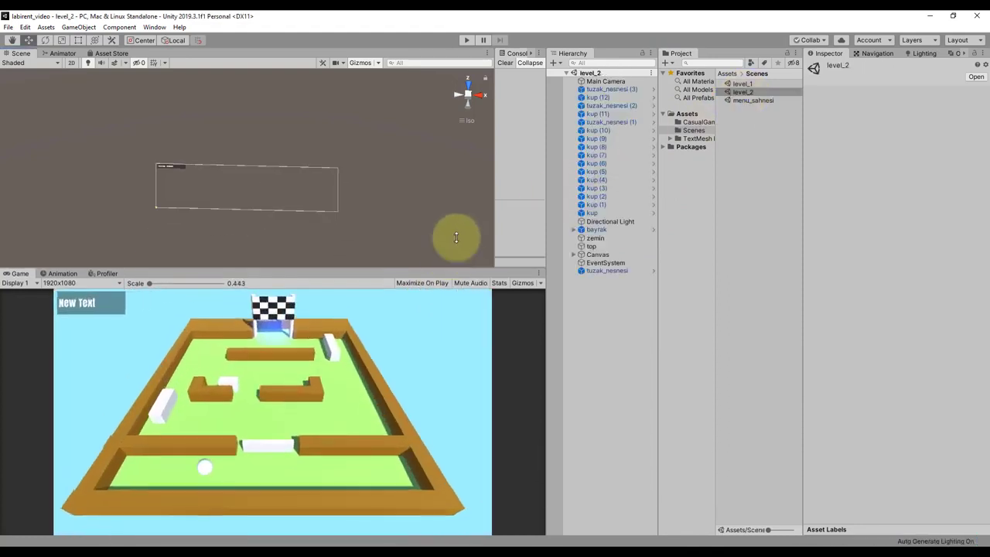
drag(430, 362, 441, 207)
click(591, 254)
click(591, 246)
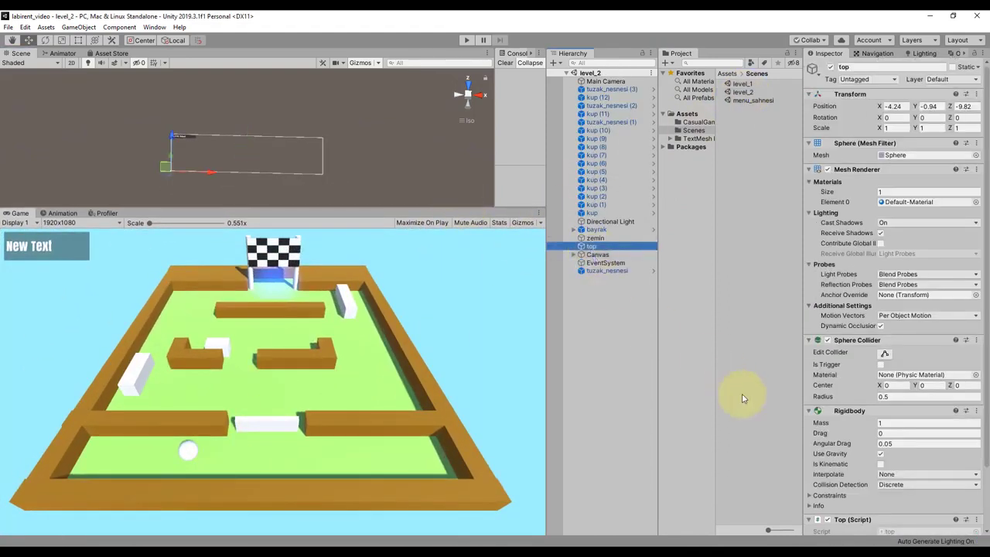
scroll(923, 446, down, 3)
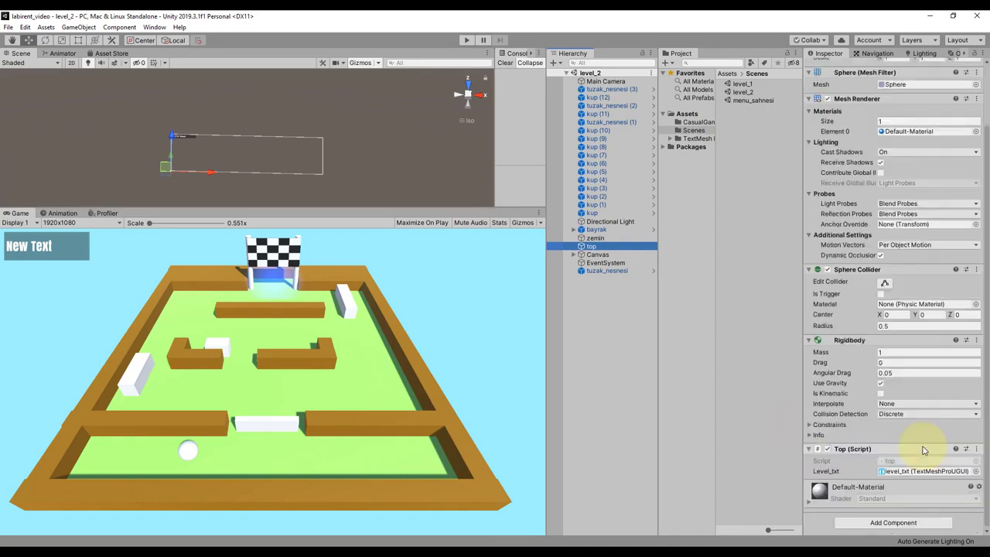
Add an Audio Source to the ball and turn off Play On Awake.
click(870, 524)
text(tuzak)
key(BackSpace)
key(BackSpace)
key(BackSpace)
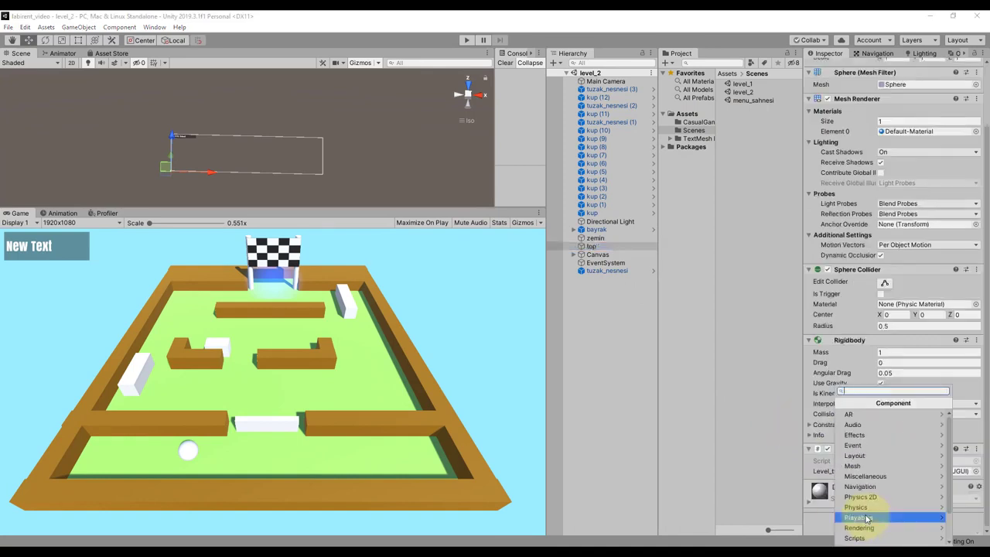
click(859, 424)
click(881, 496)
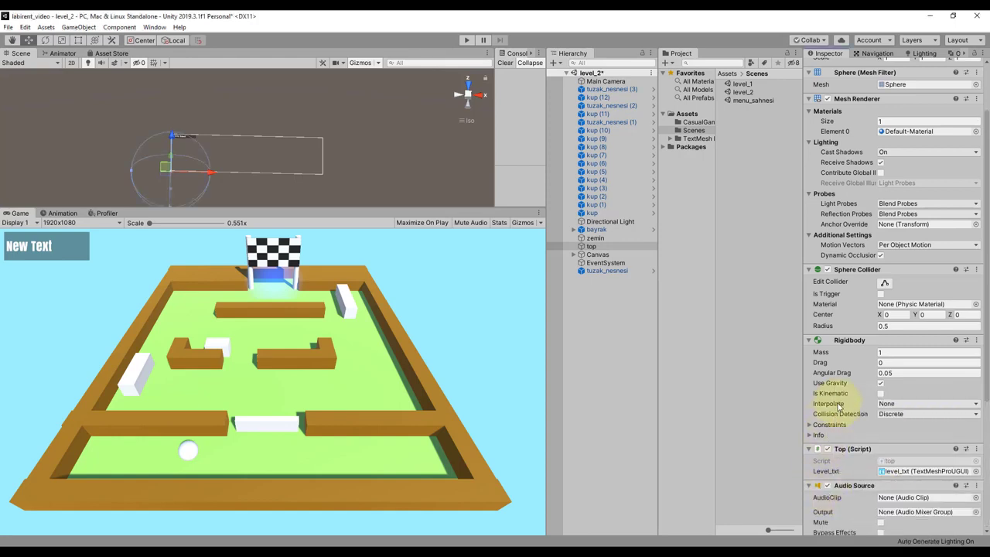
scroll(889, 387, down, 5)
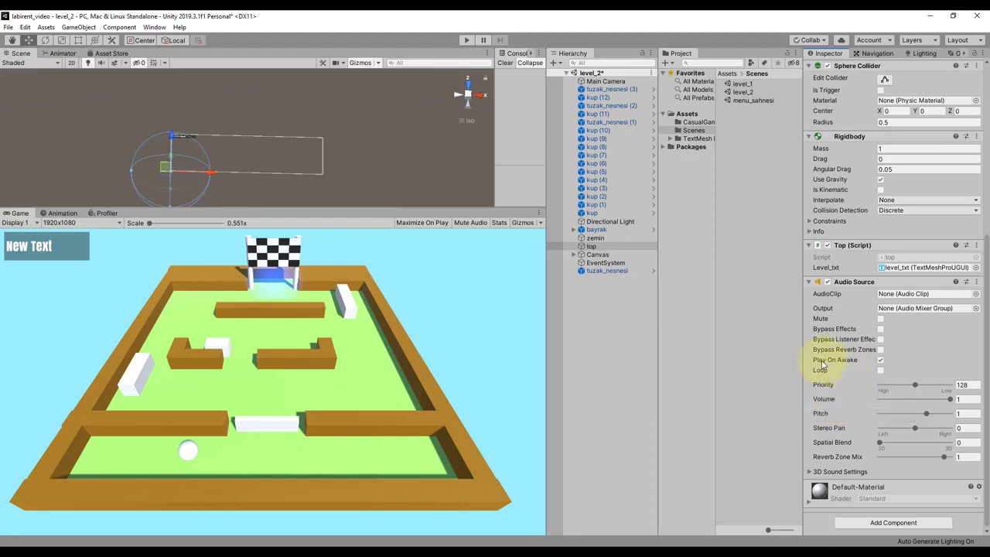
click(881, 361)
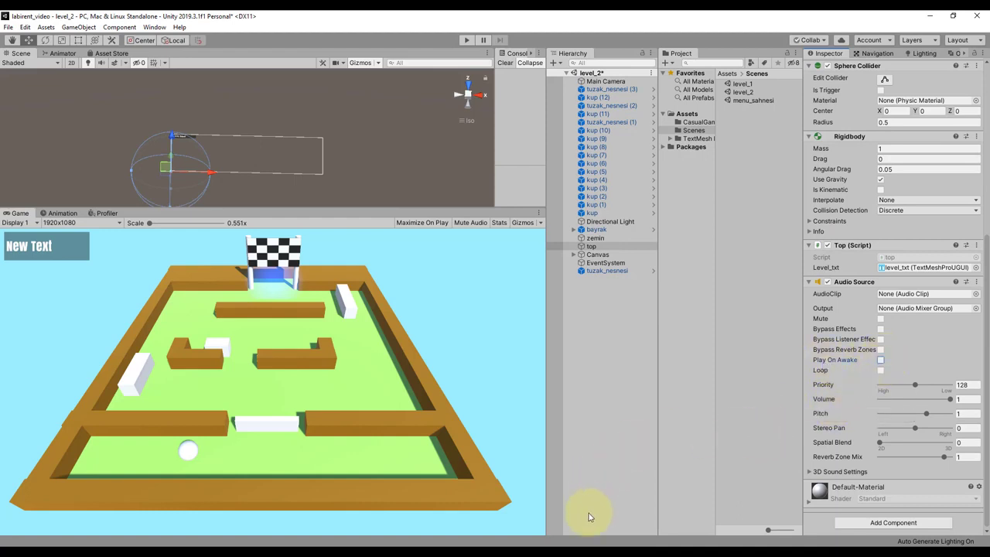
Open top.cs and paste the ses_dosyasi AudioSource and bolum_gecme_sesi, tuzak_temas_sesi AudioClip fields.
double_click(898, 258)
scroll(400, 273, up, 6)
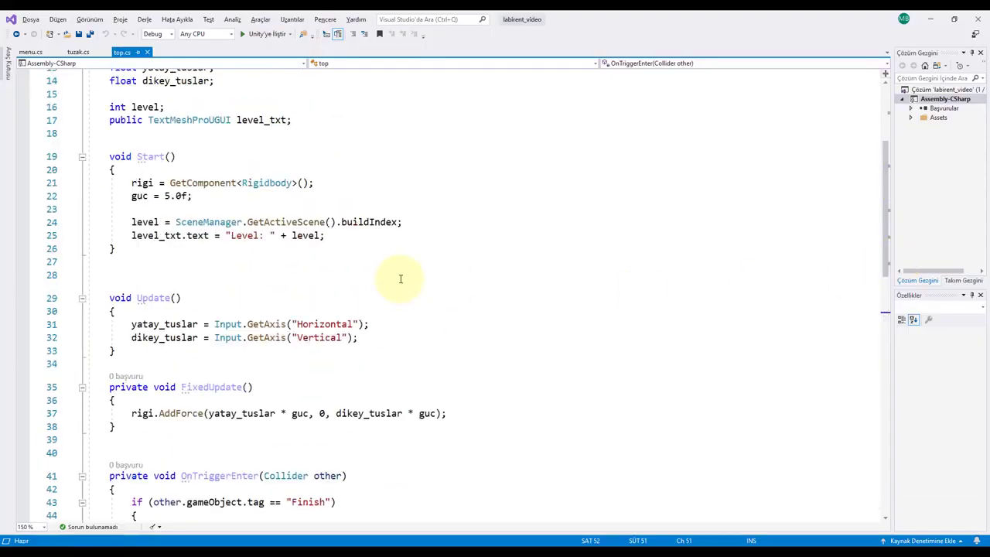
scroll(400, 283, up, 5)
click(131, 295)
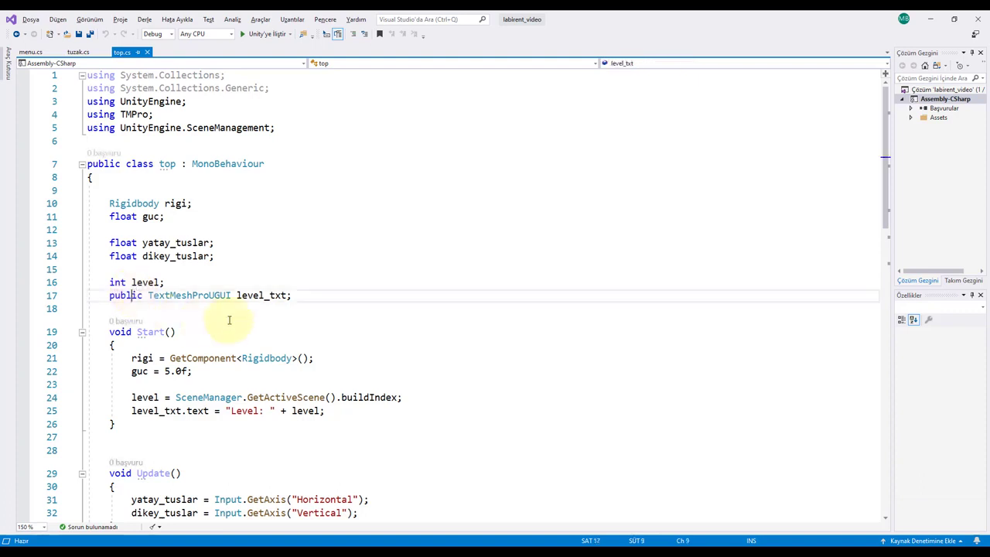
key(Return)
key(Return)
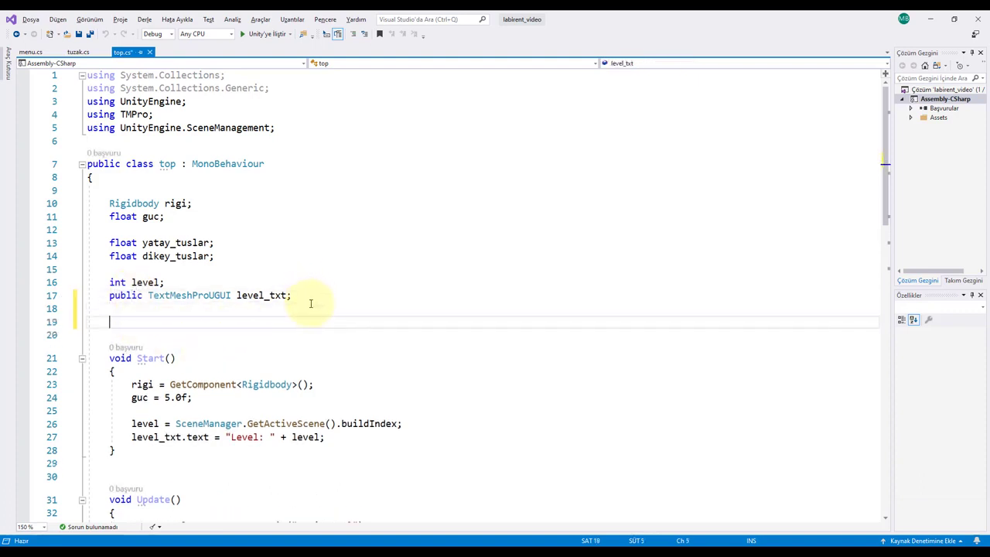
text(AudioSource ses_dosyasi;     public AudioClip bolum_gecme_sesi;     public AudioClip tuzak_temas_sesi;)
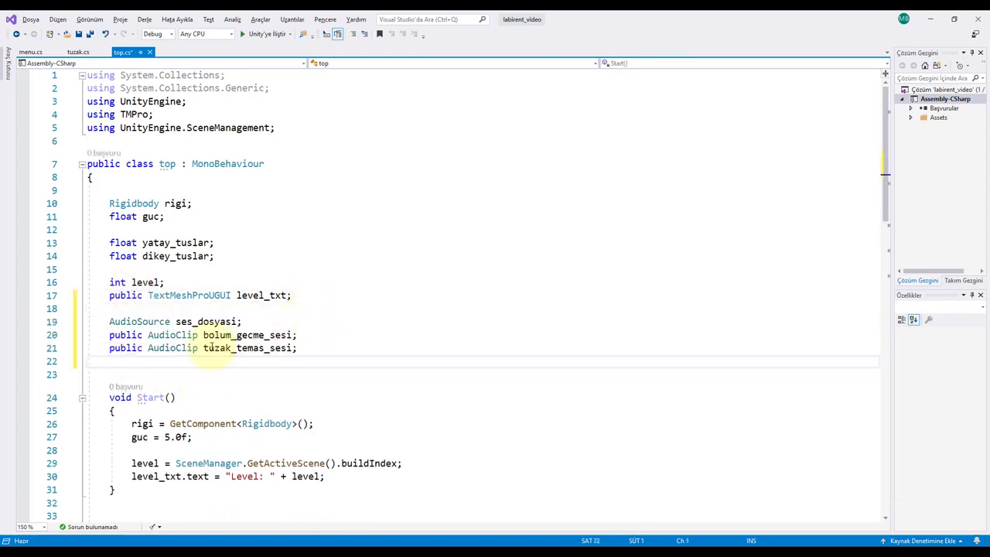
Review the new audio fields and the Rigidbody lookup in Start.
click(175, 322)
click(198, 321)
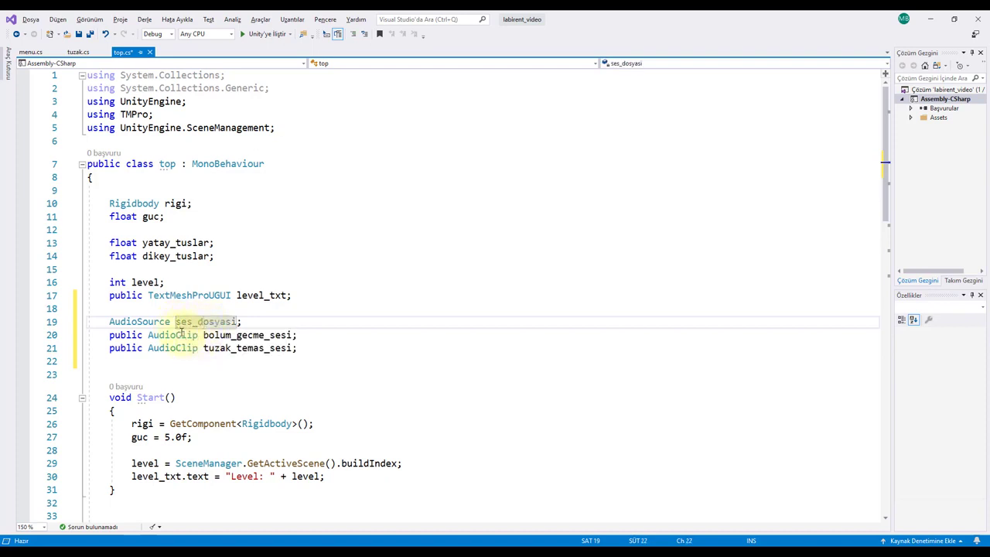
click(181, 332)
click(175, 348)
click(201, 374)
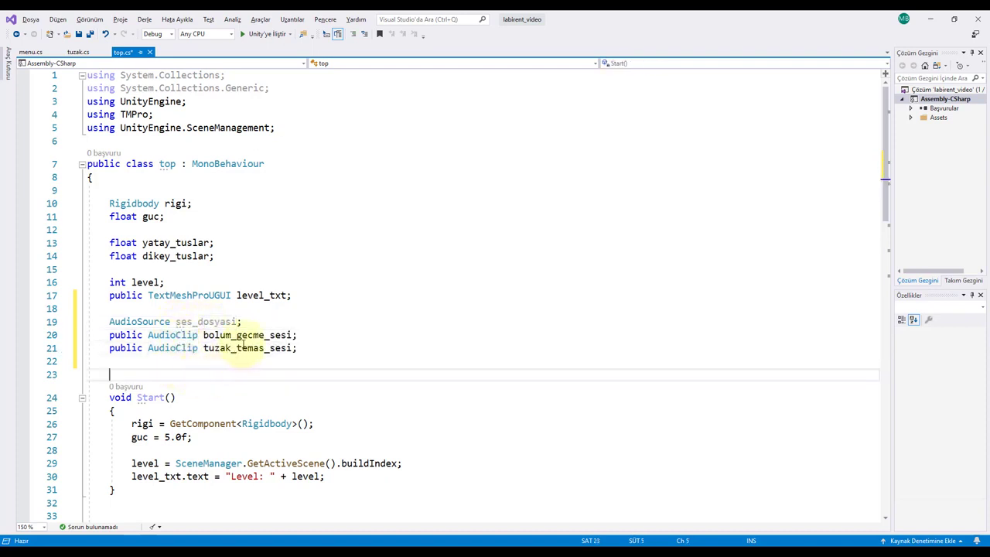
click(244, 335)
click(176, 322)
click(209, 321)
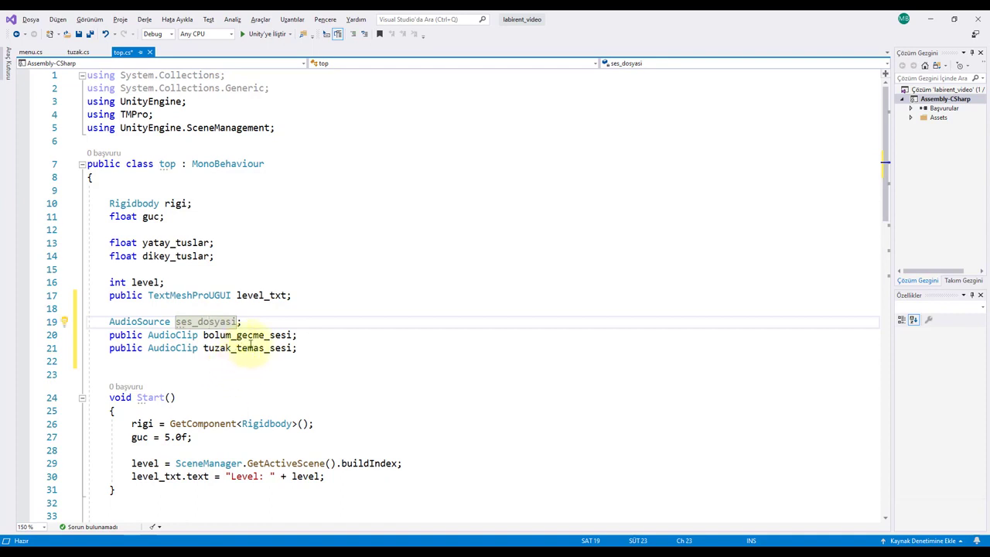
click(250, 336)
click(238, 348)
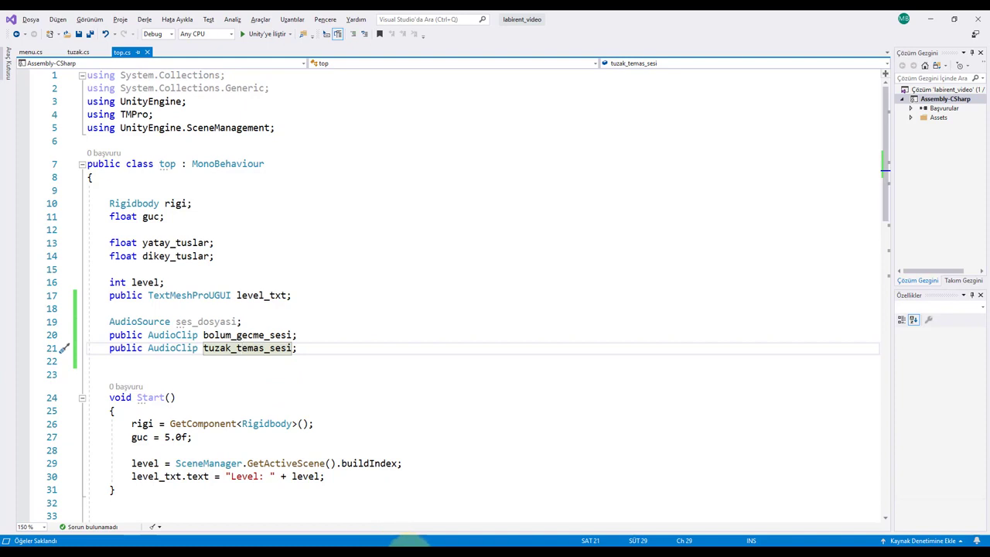
scroll(218, 268, down, 4)
click(218, 266)
click(181, 163)
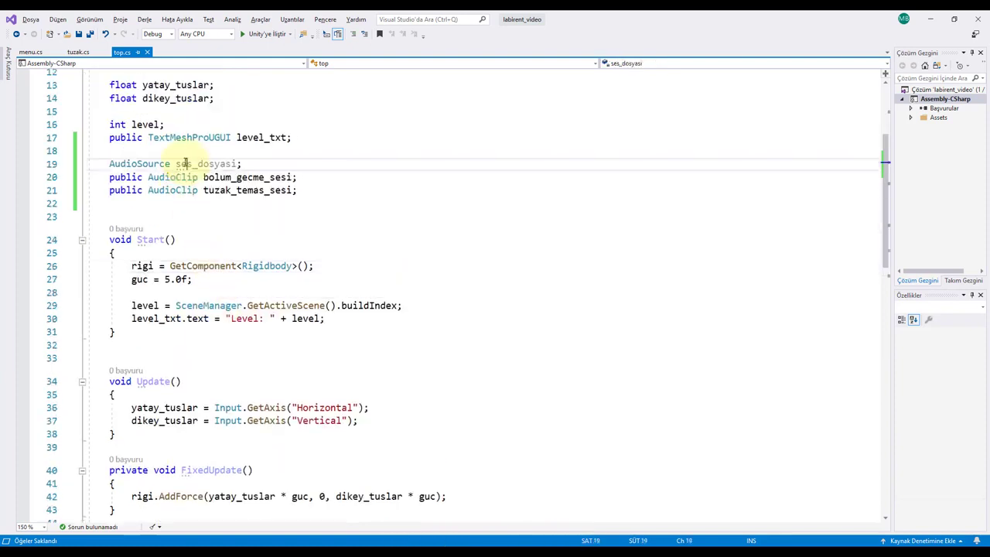
drag(109, 164, 242, 163)
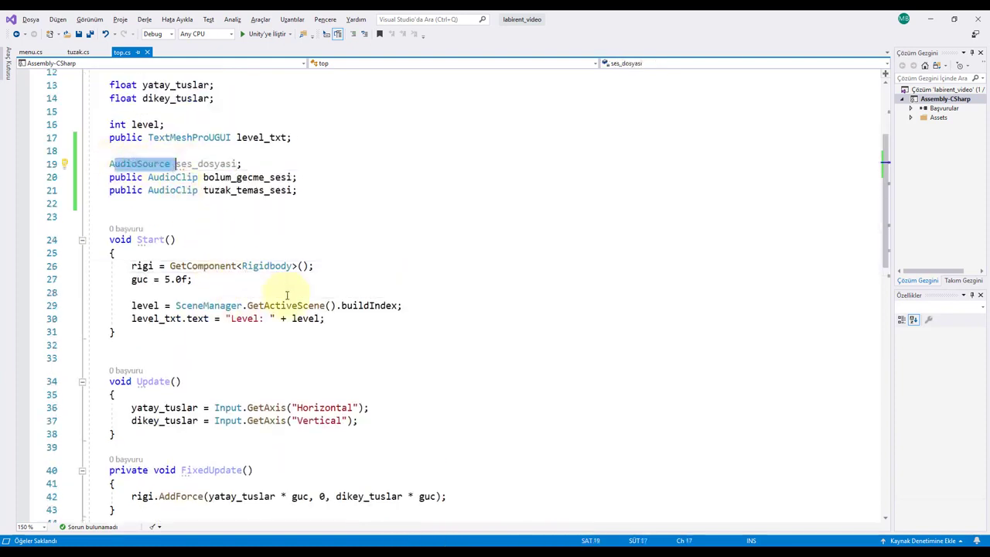
Add ses_dosyasi = GetComponent<AudioSource>(); at the end of Start.
click(331, 318)
key(Return)
key(Return)
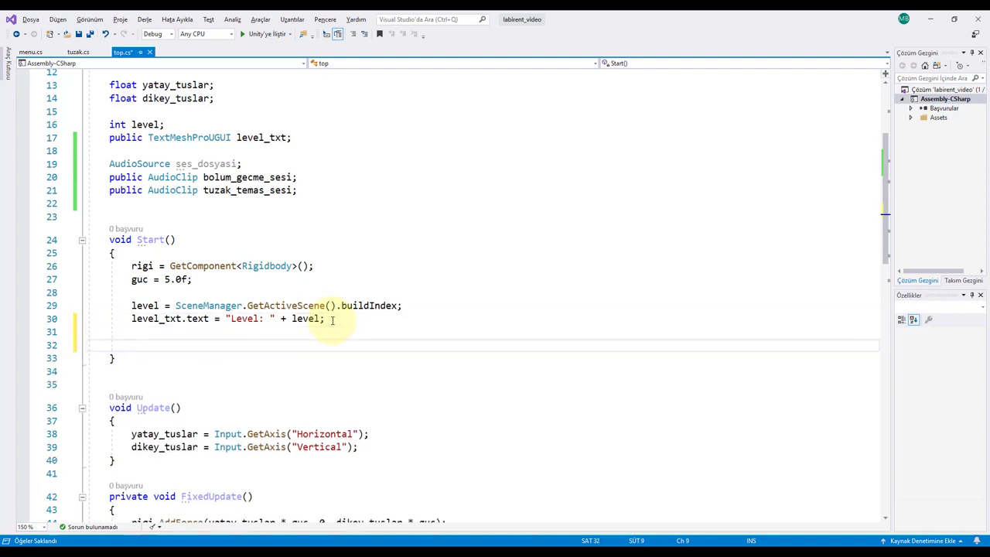
text(ses_dosyasi=GetComponent)
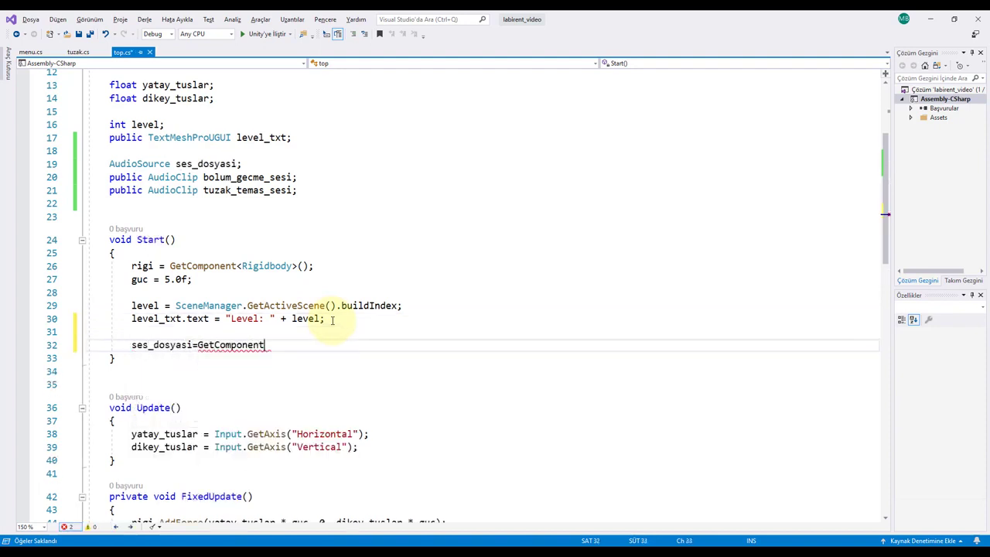
text(<audioso>)
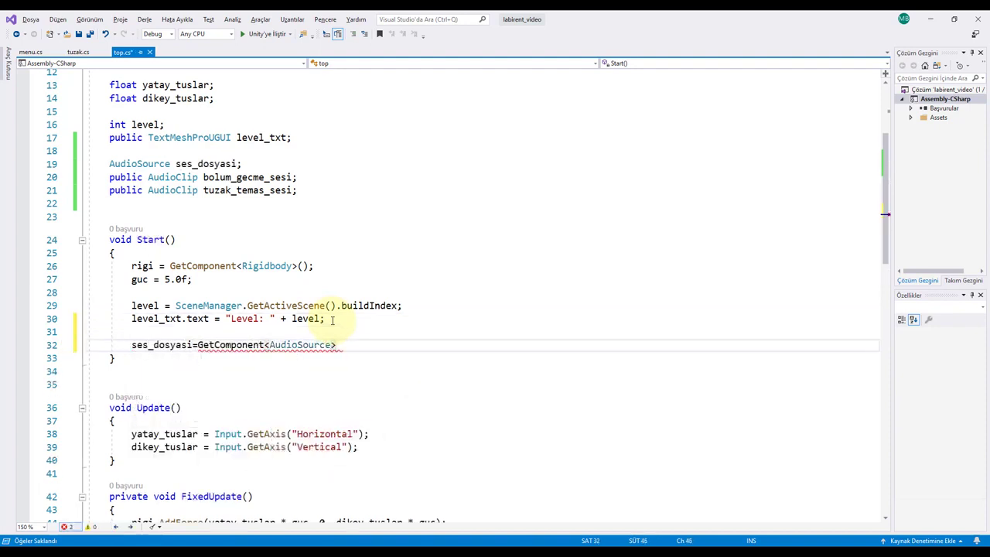
text(();)
scroll(334, 332, down, 7)
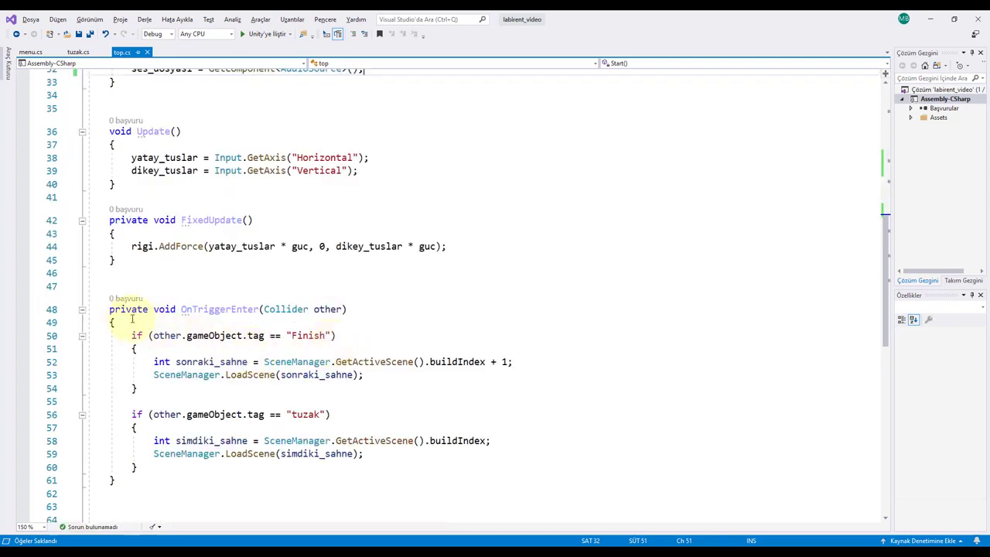
Inspect the OnTriggerEnter method and the Finish branch's scene-loading code.
drag(105, 309, 249, 471)
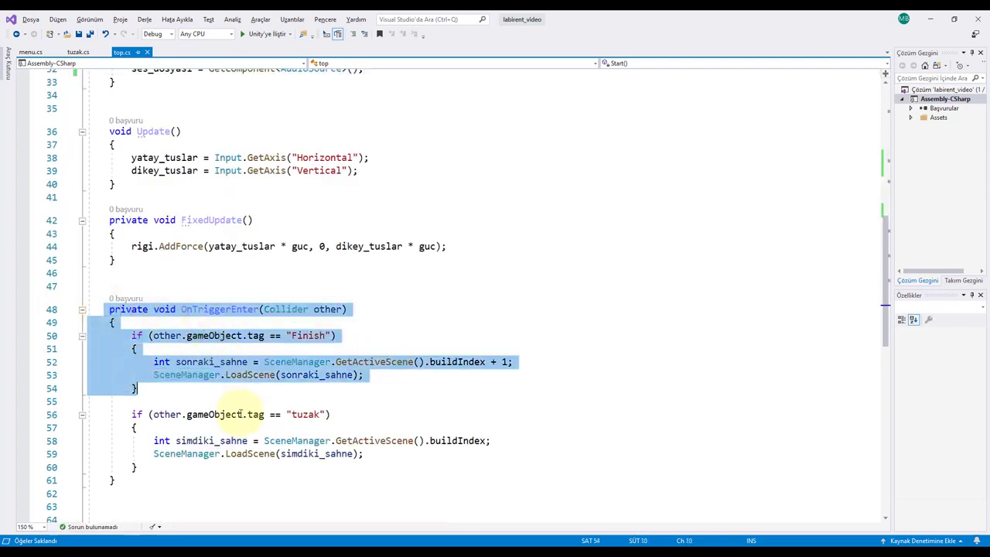
click(269, 484)
click(306, 335)
click(351, 361)
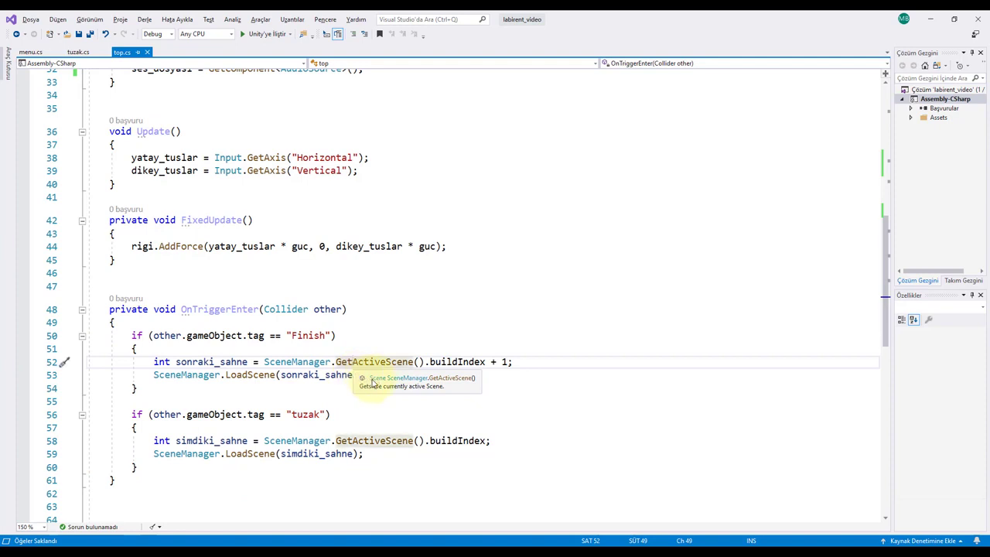
click(369, 377)
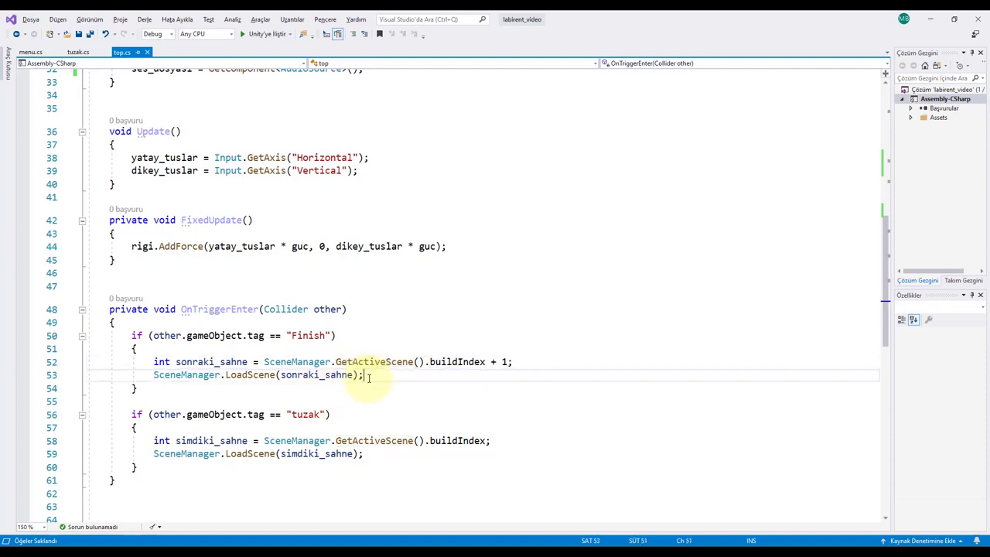
click(147, 361)
Add ses_dosyasi.PlayOneShot(bolum_gecme_sesi); at the top of the Finish branch.
key(Return)
key(Return)
key(Up)
key(Up)
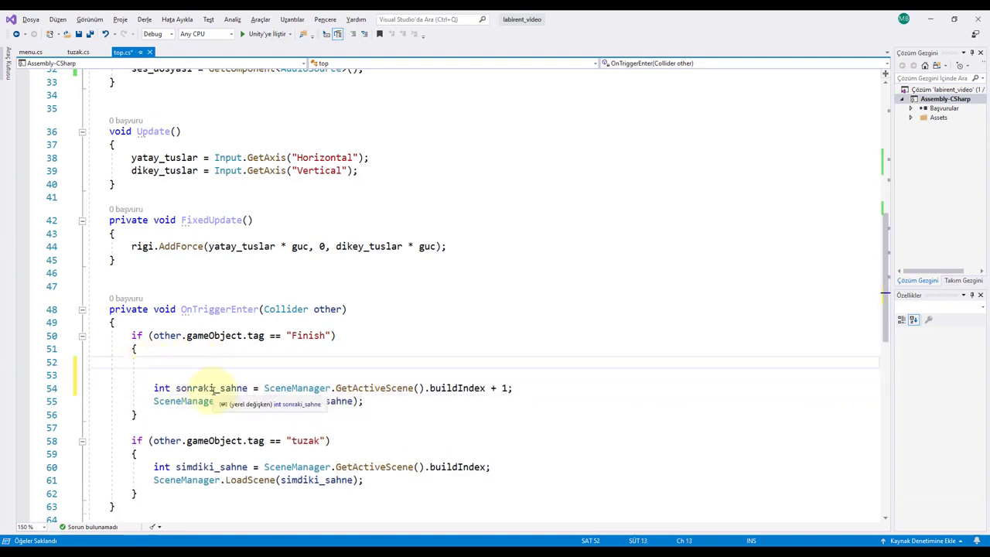
text(ses_dosyasi.pla)
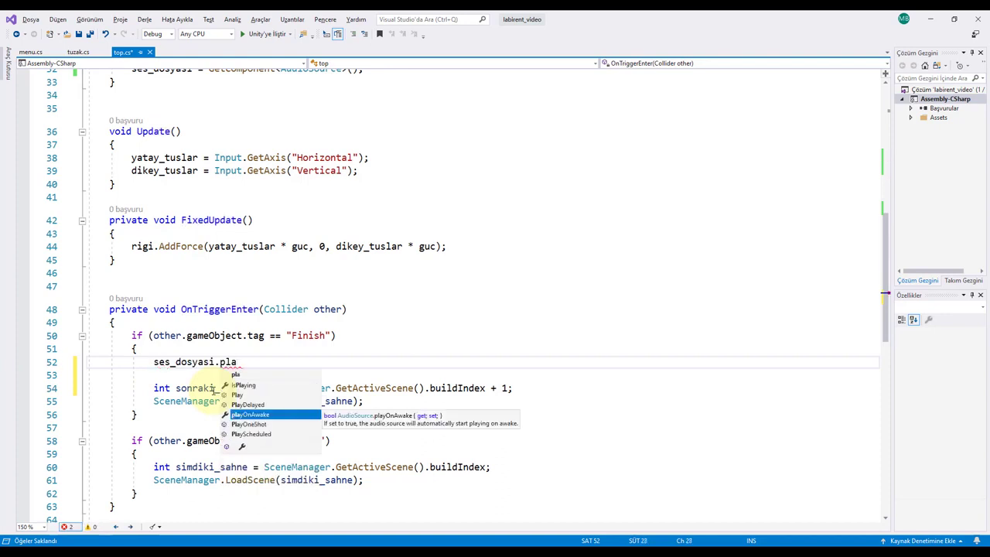
key(Down)
key(Tab)
text(()
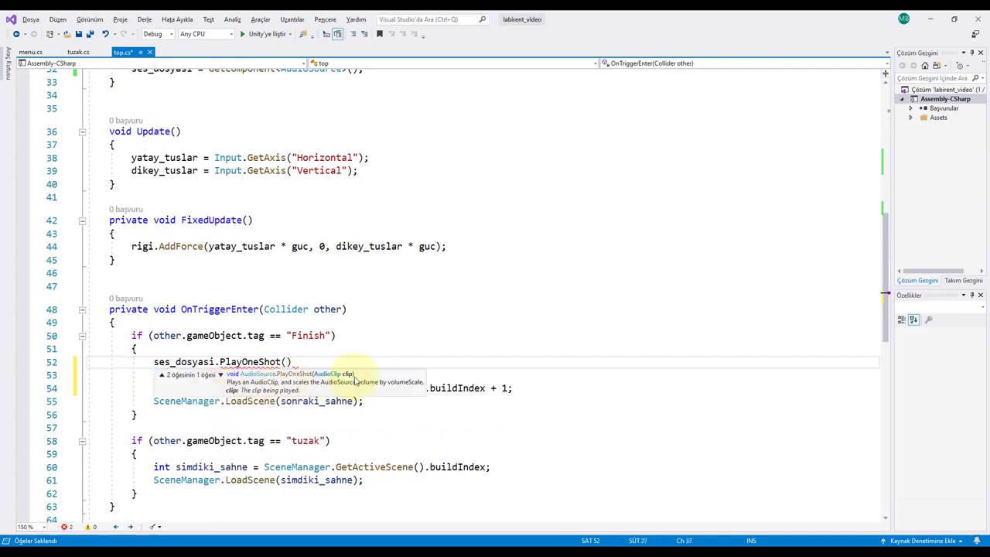
scroll(379, 207, up, 6)
scroll(250, 294, up, 5)
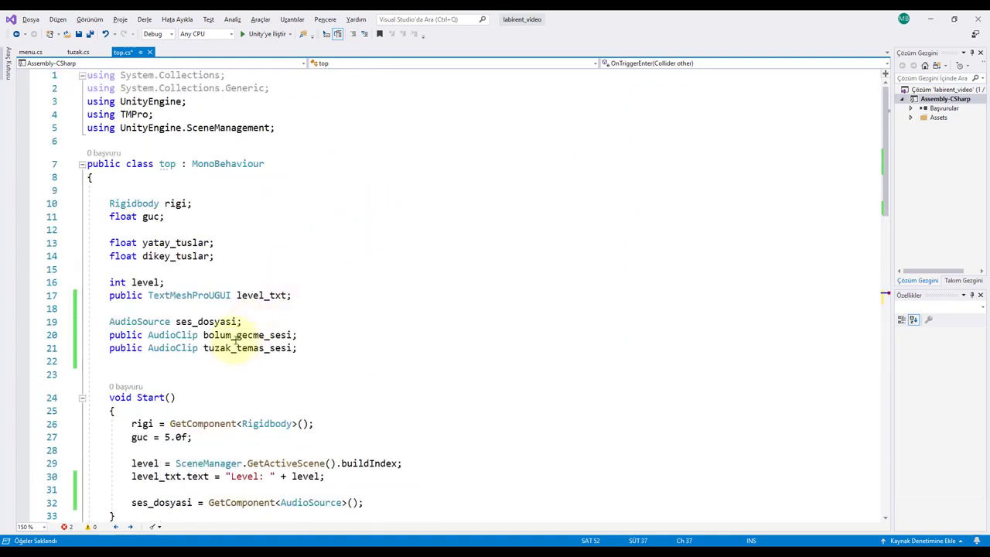
scroll(250, 343, down, 9)
scroll(258, 336, down, 5)
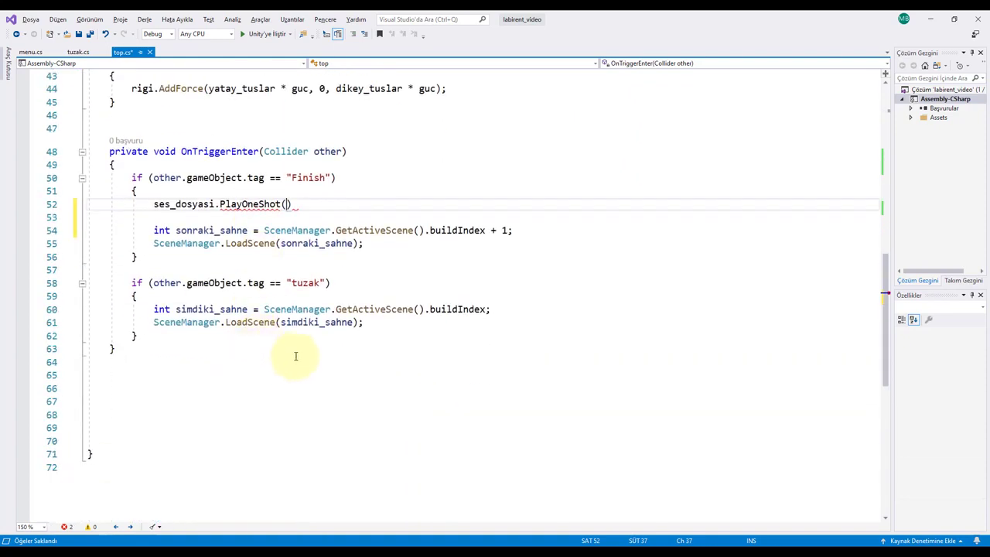
text(bol)
key(Tab)
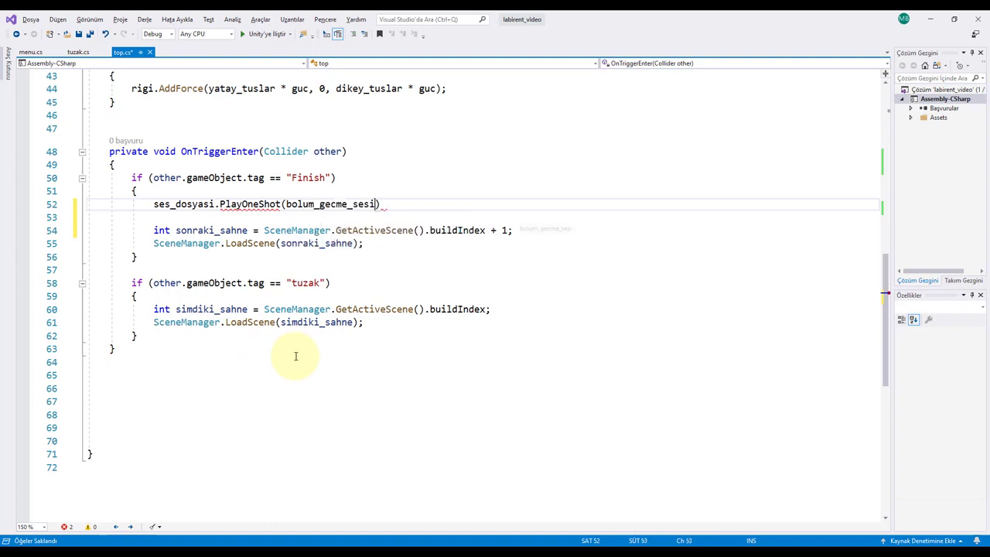
text();)
Add ses_dosyasi.PlayOneShot(tuzak_temas_sesi) at the top of the tuzak branch.
click(170, 309)
key(ctrl+Return)
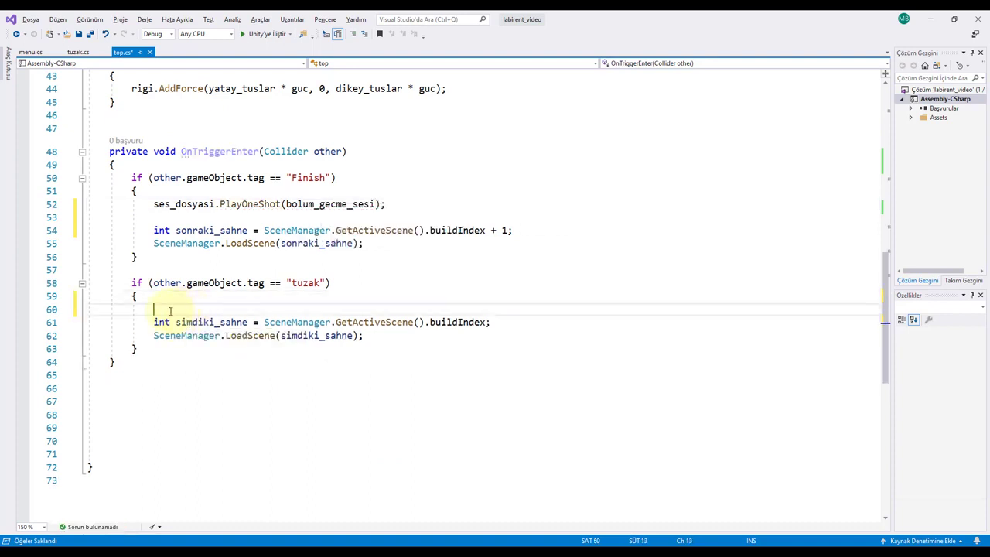
text(ses_dosyasi.)
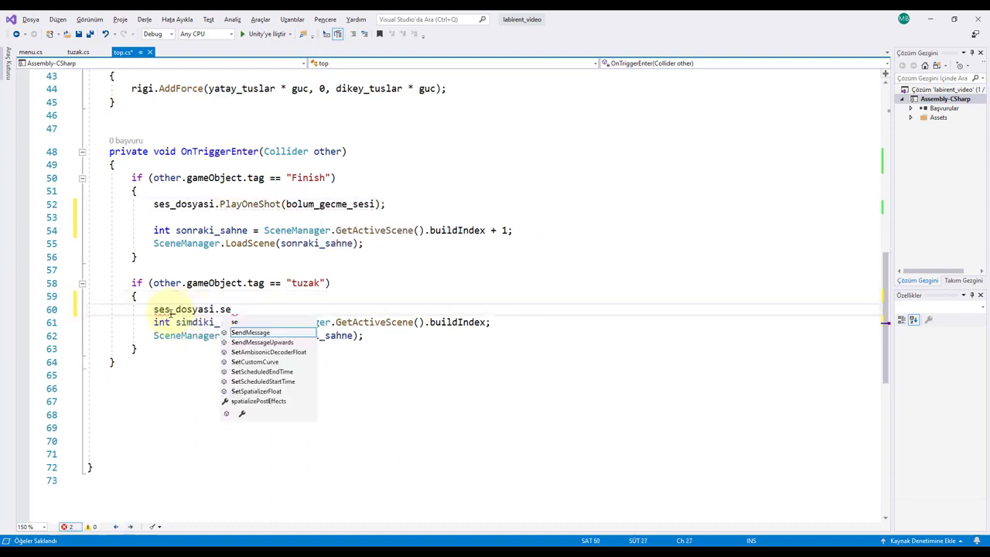
text(pla()
scroll(242, 351, up, 14)
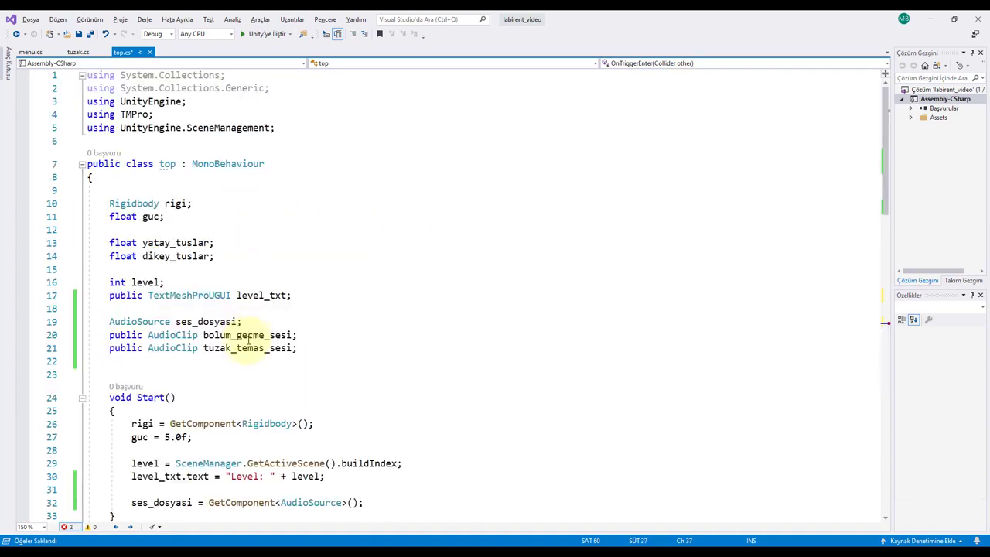
click(236, 347)
scroll(258, 350, down, 6)
scroll(263, 349, down, 8)
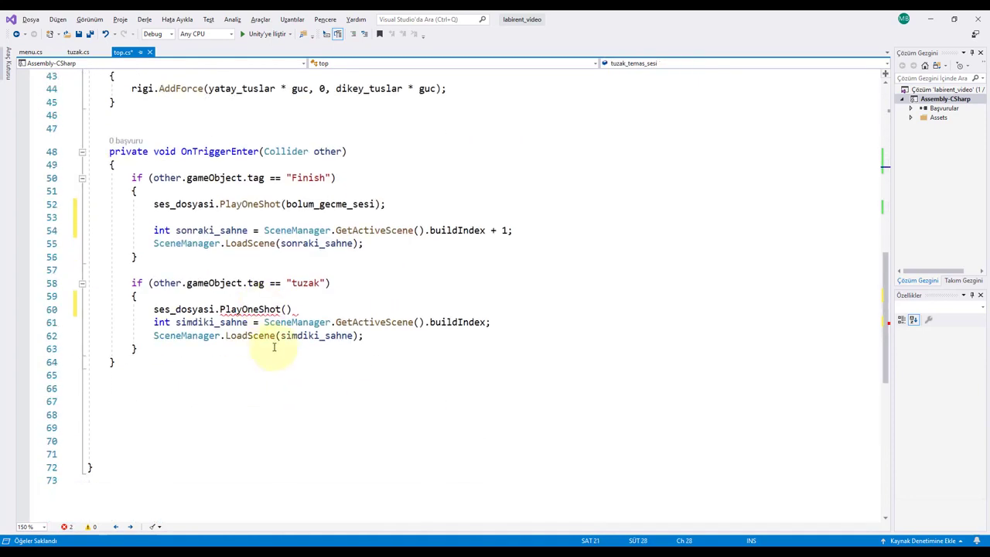
click(286, 309)
text(t)
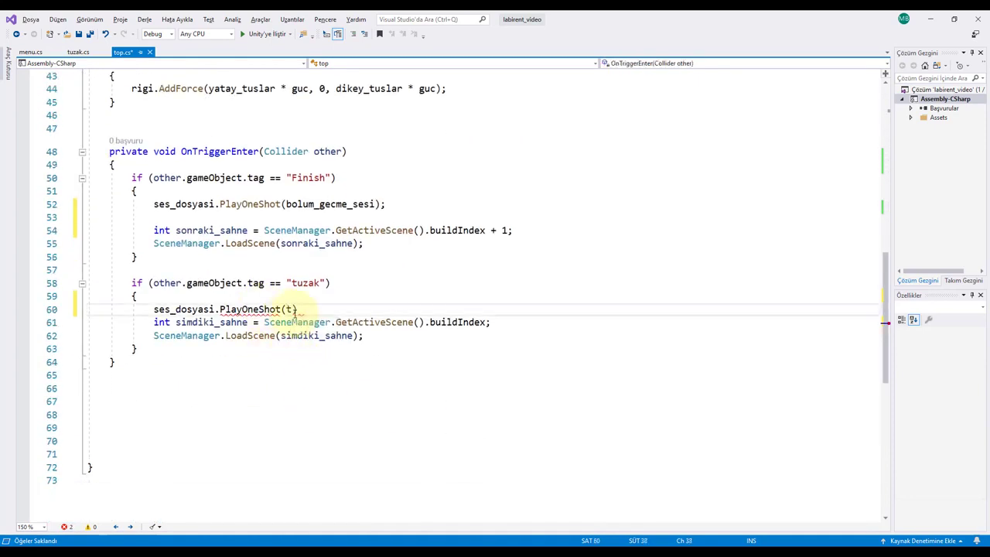
text(uzak_)
key(Tab)
Finish the trap line, return to Unity, and reselect top to show its empty sound slots.
text(;)
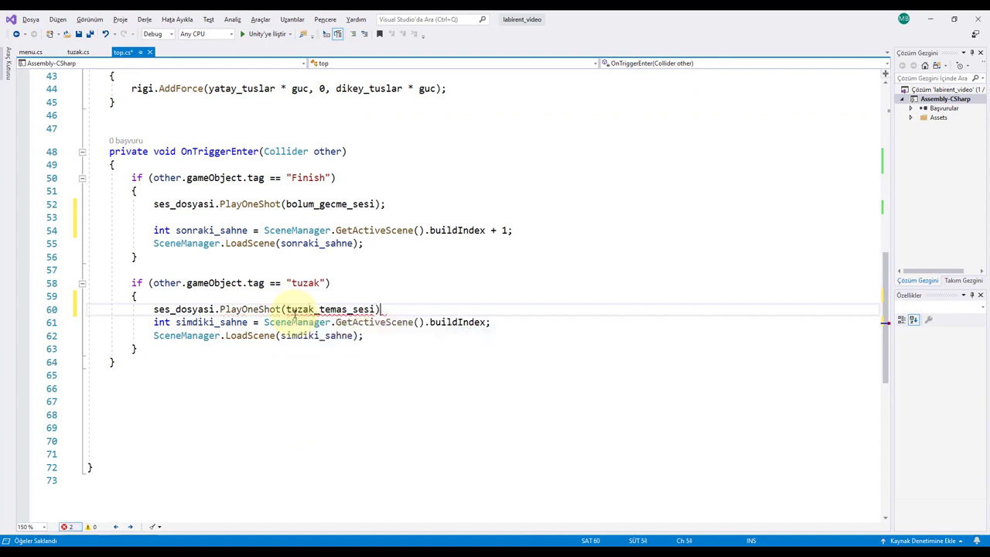
click(458, 541)
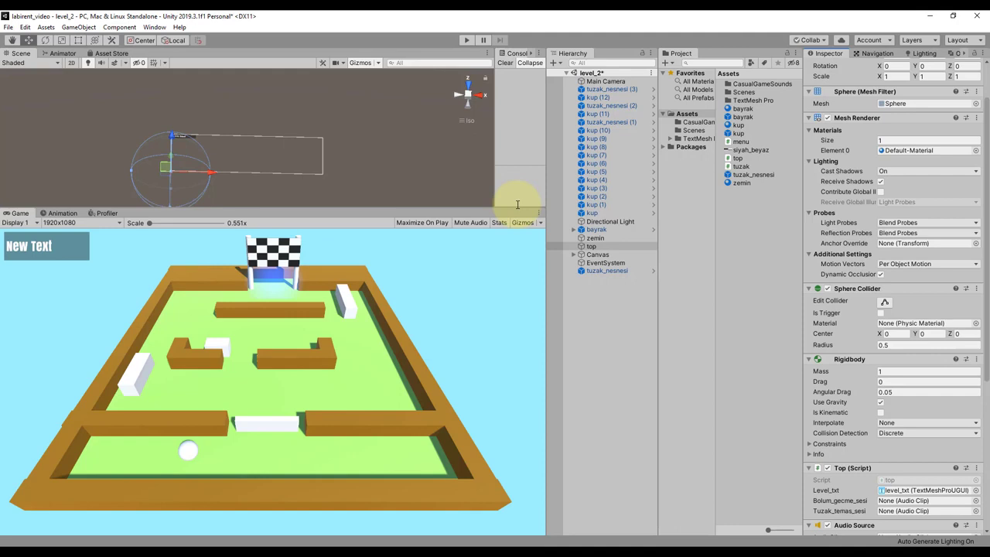
click(592, 247)
click(591, 246)
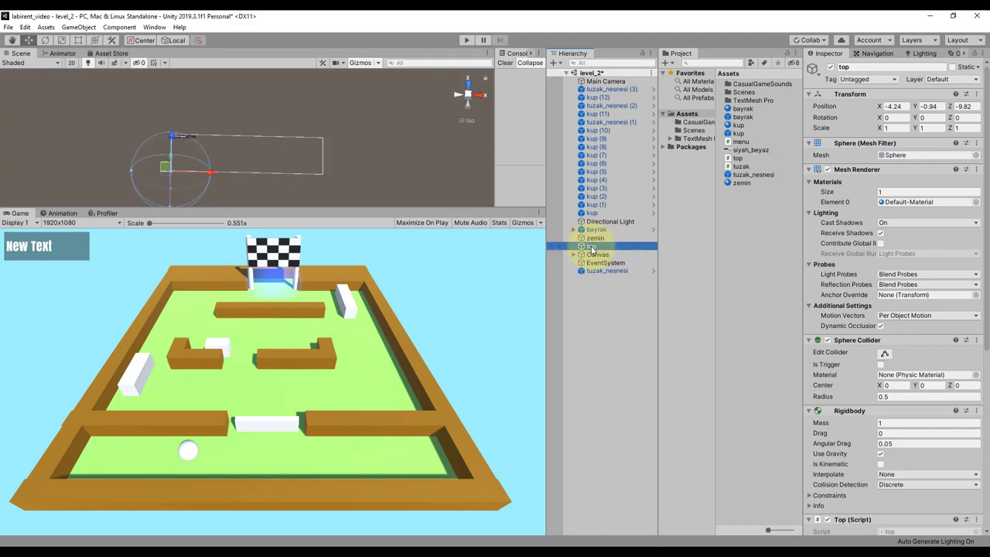
scroll(864, 391, down, 5)
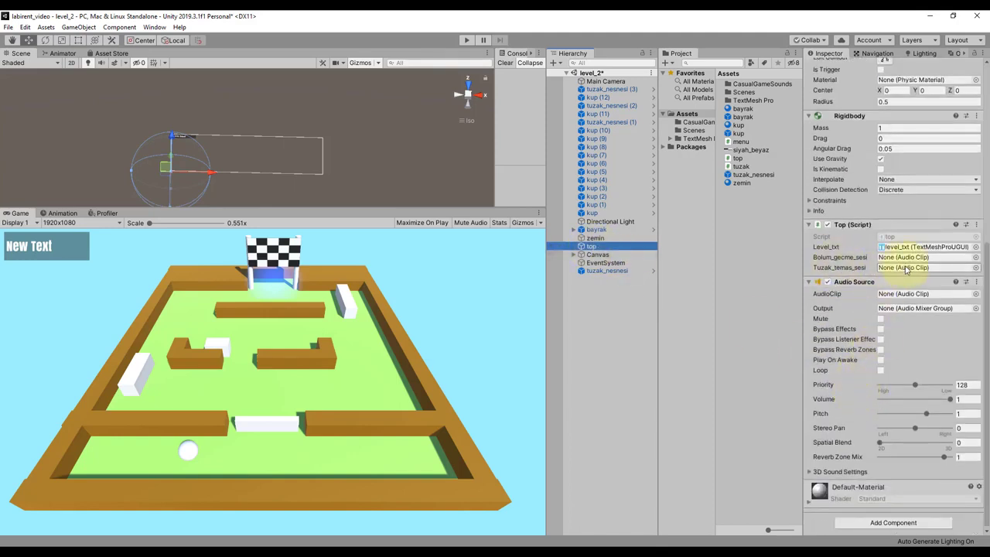
Browse CasualGameSounds, preview and play DM-CGS-18 in the Inspector, then reselect the ball top.
double_click(762, 86)
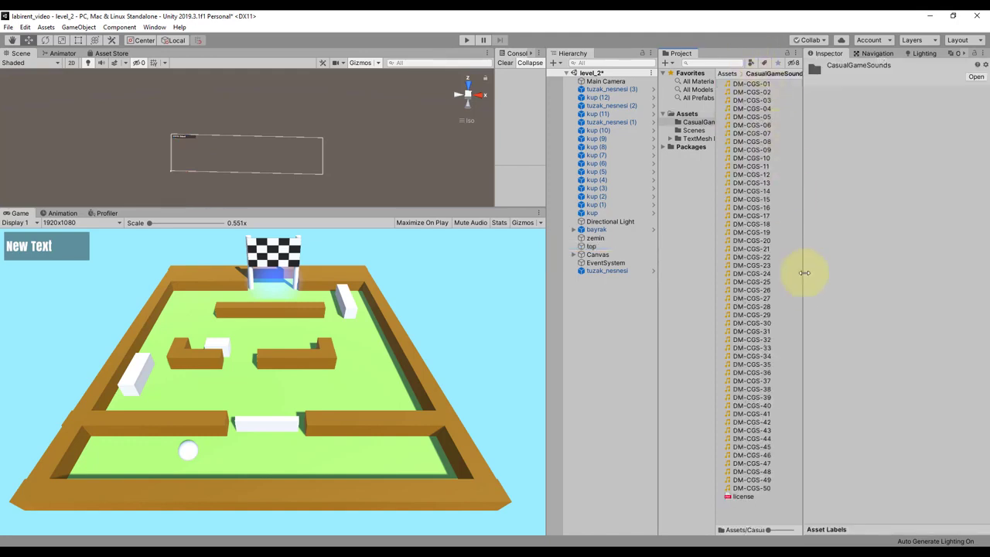
click(765, 224)
click(762, 488)
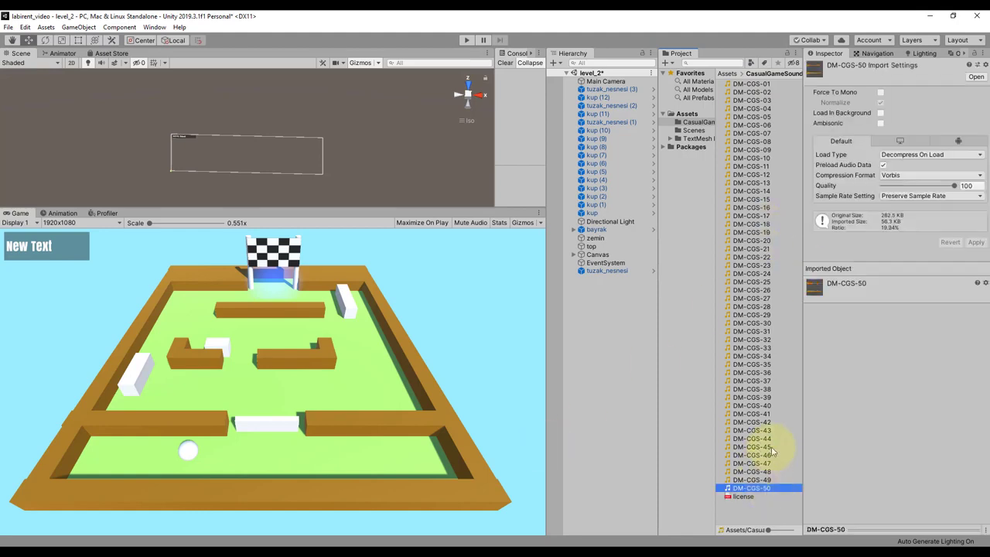
click(765, 224)
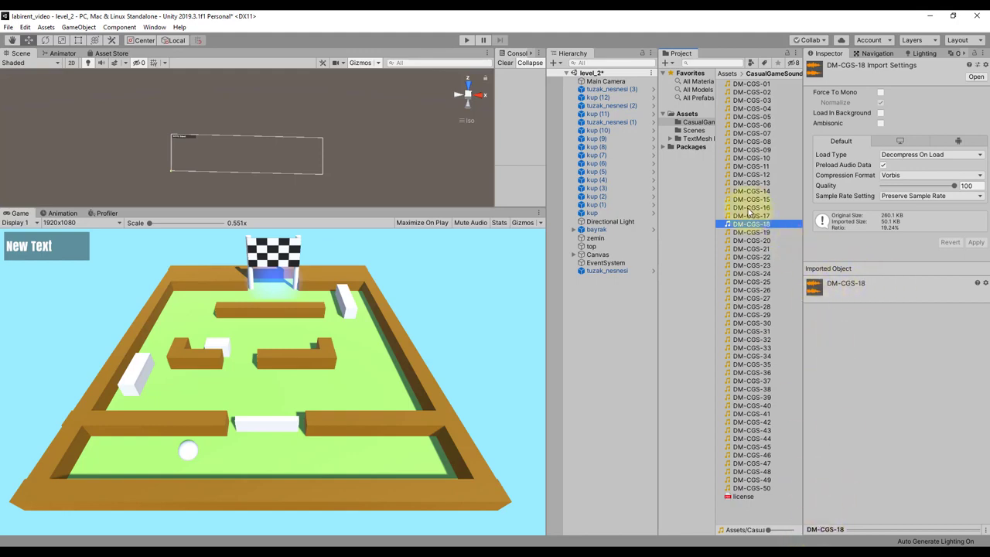
click(934, 530)
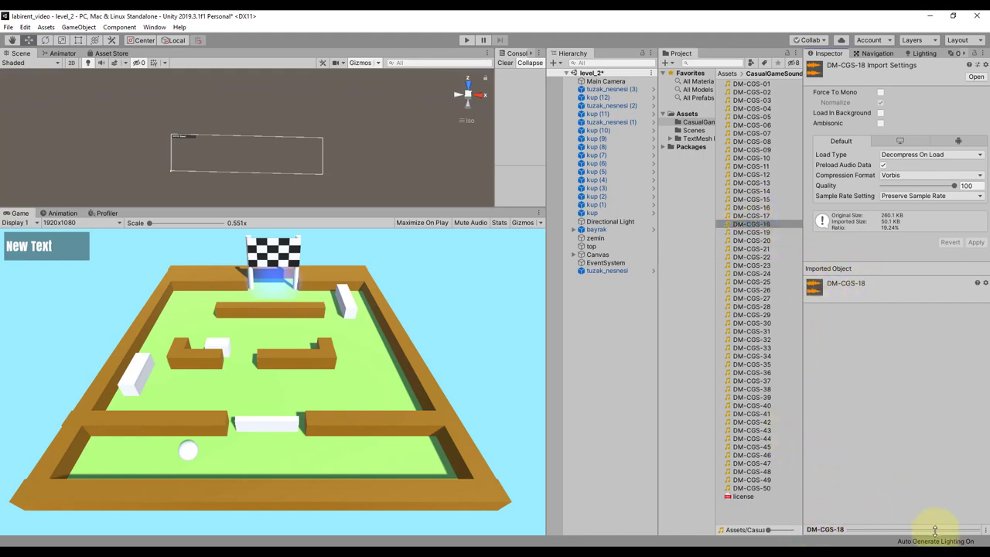
drag(934, 528, 934, 452)
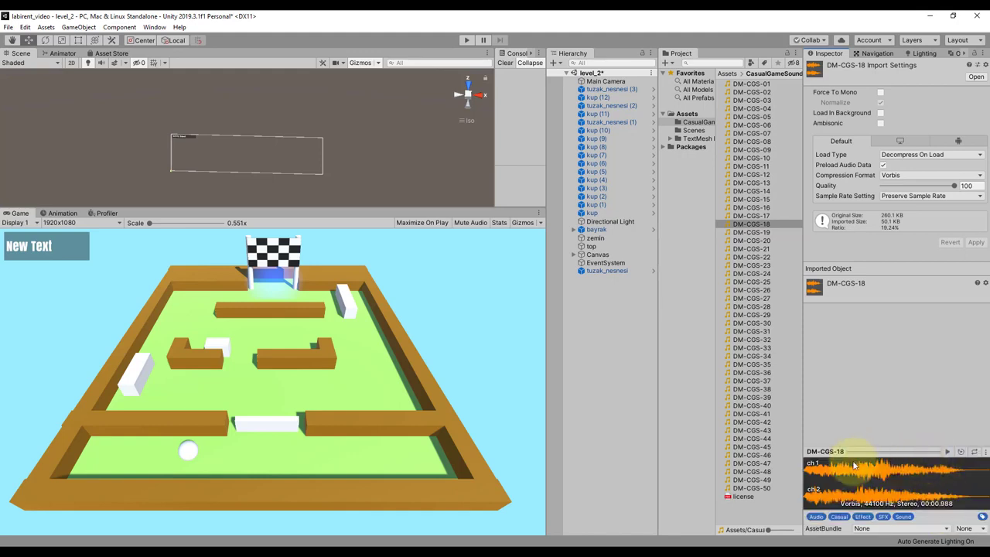
click(947, 451)
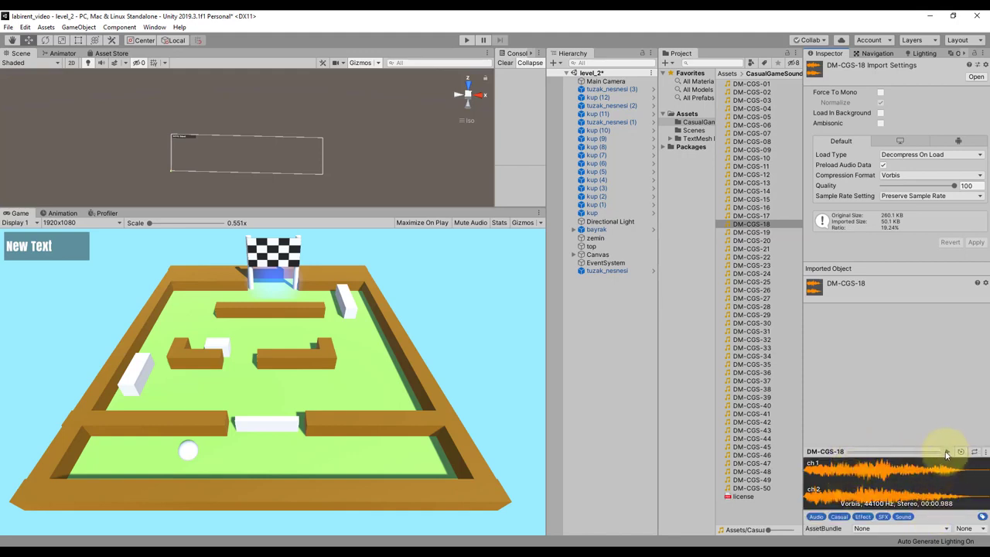
key(XF86AudioRaiseVolume)
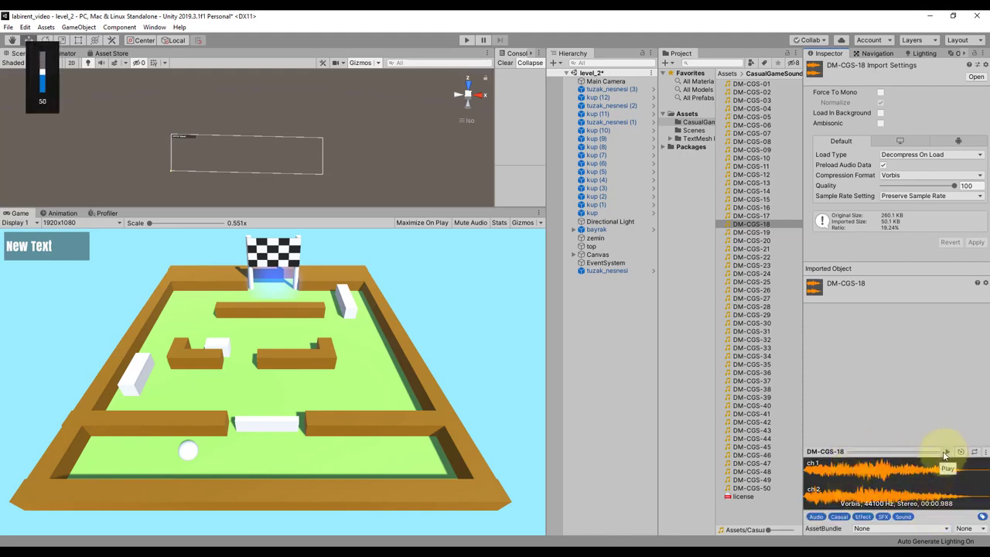
key(XF86AudioLowerVolume)
key(XF86AudioLowerVolume)
key(XF86AudioLowerVolume)
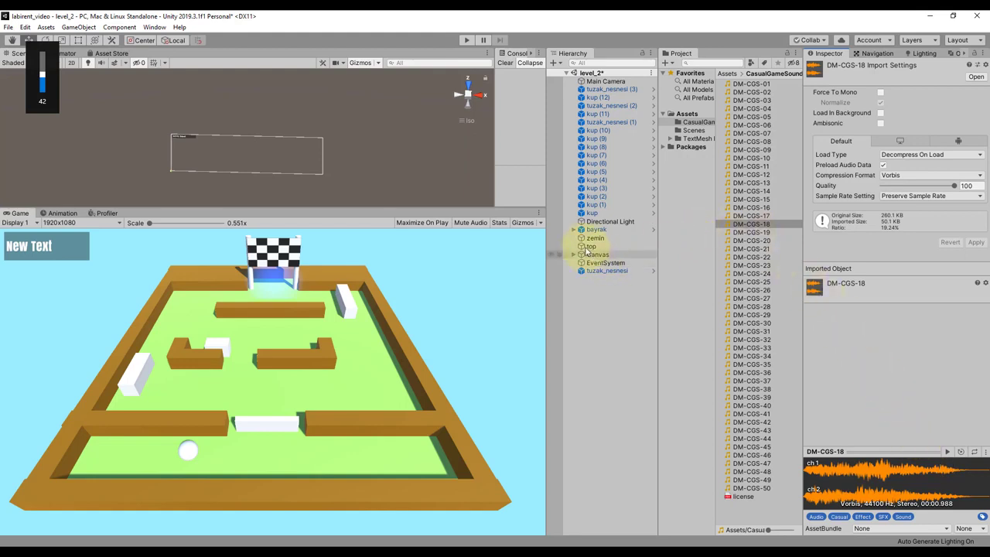
click(596, 246)
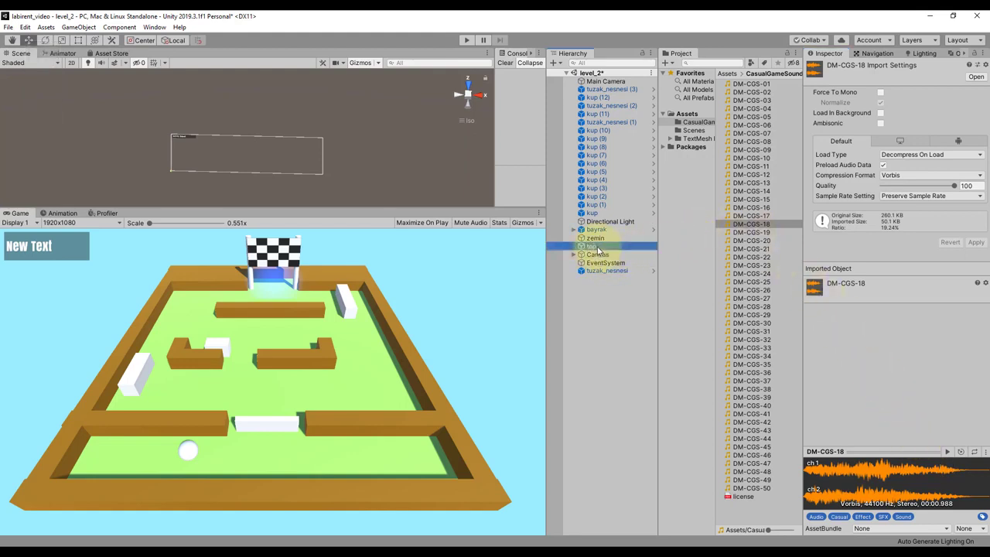
Assign DM-CGS-18 to Bolum_gecme_sesi and DM-CGS-50 to Tuzak_temas_sesi, then save level_2.
scroll(881, 262, down, 5)
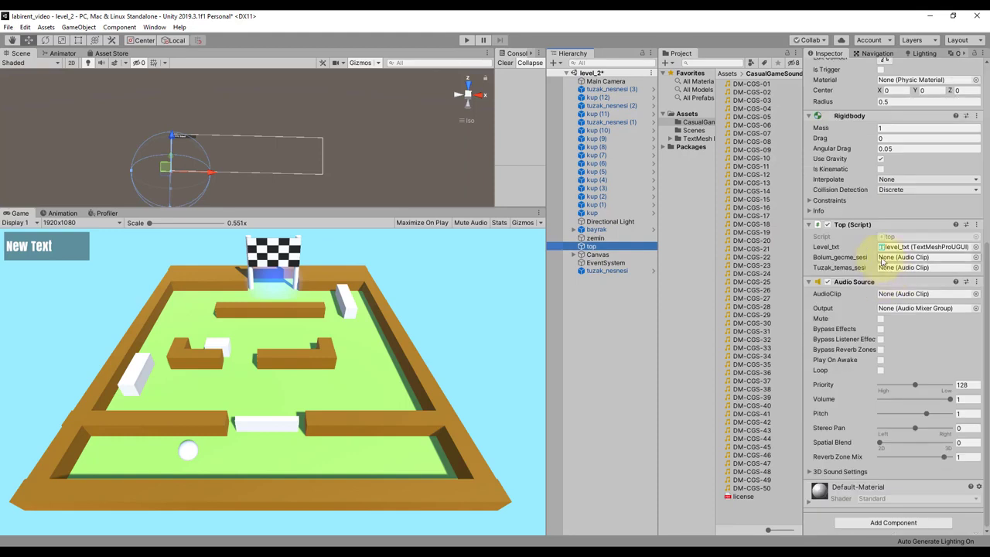
drag(757, 223, 892, 263)
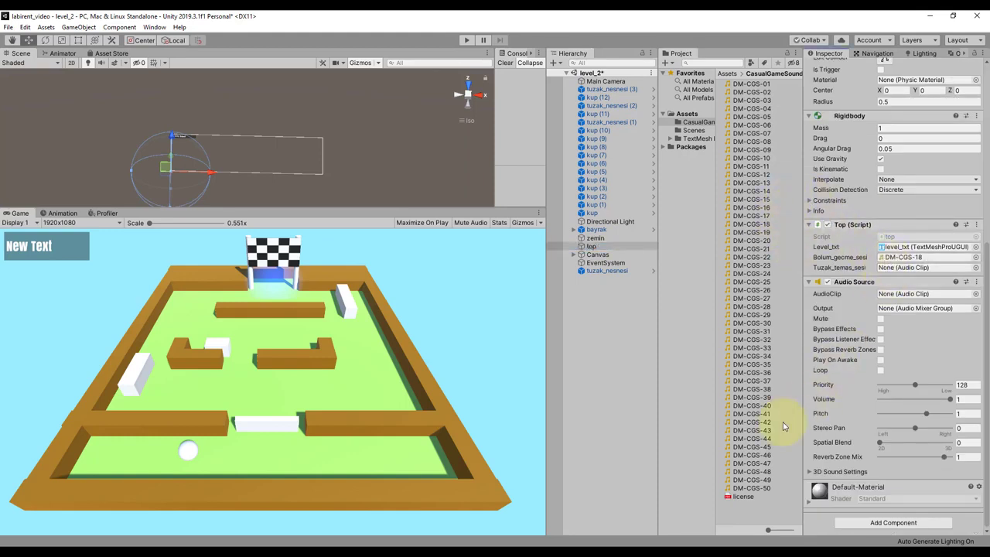
click(750, 487)
click(947, 451)
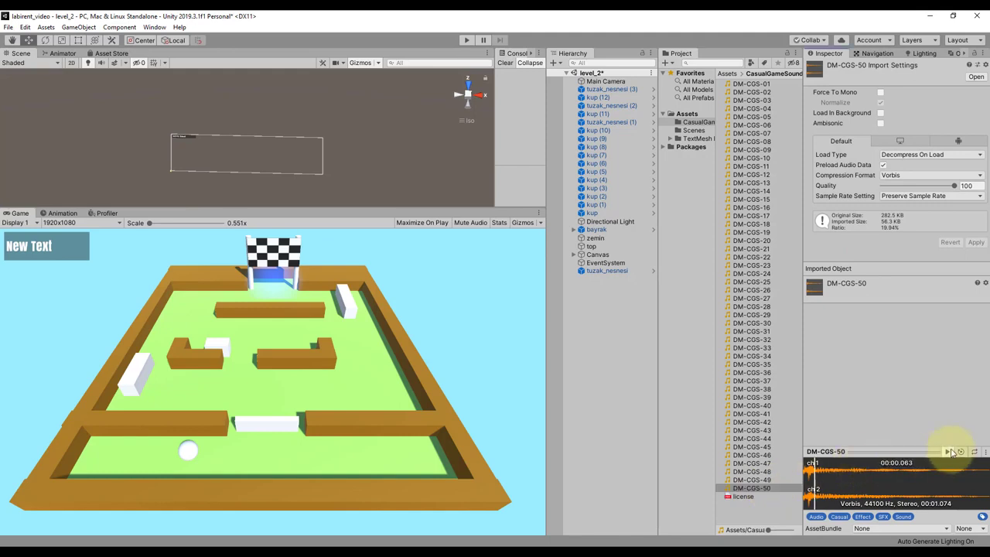
click(592, 246)
scroll(889, 387, down, 10)
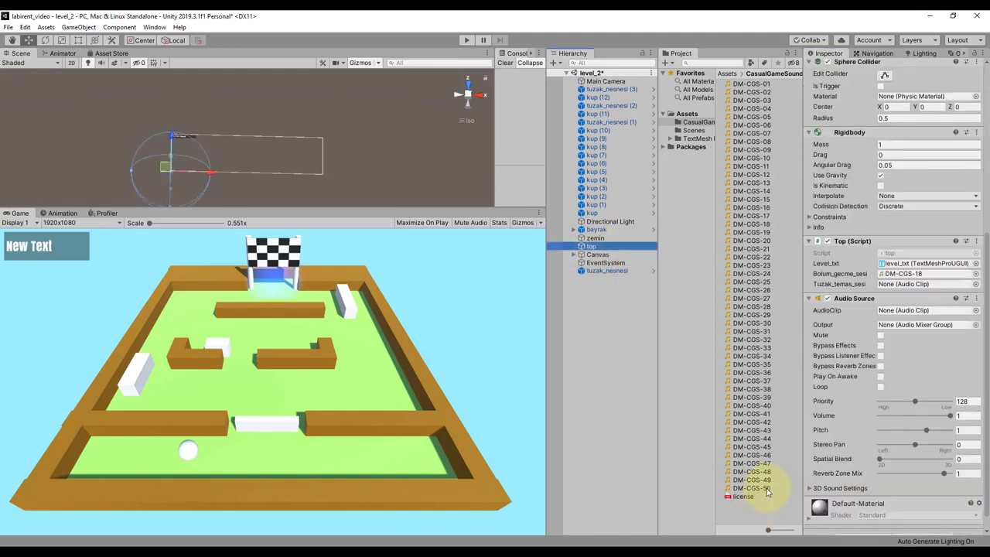
drag(765, 488, 893, 290)
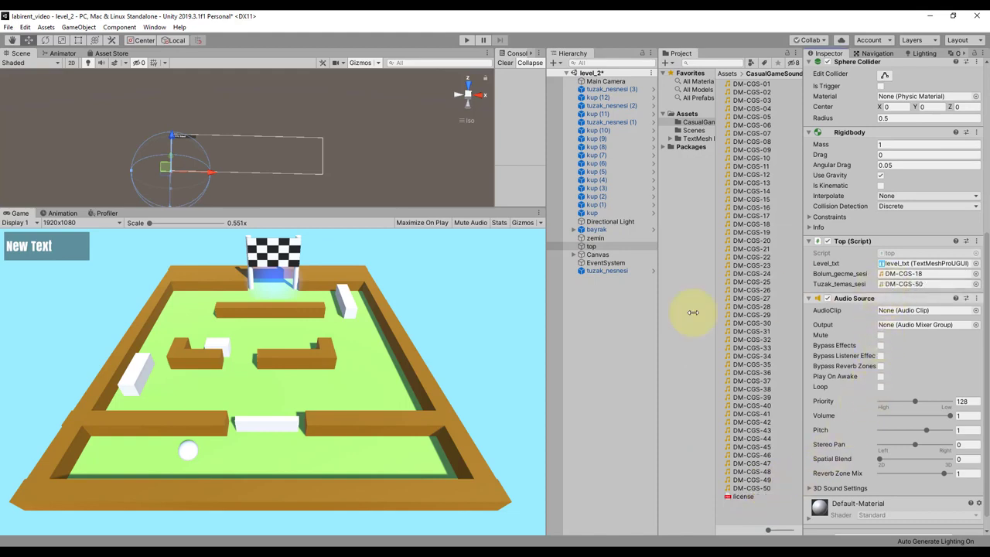
key(ctrl+s)
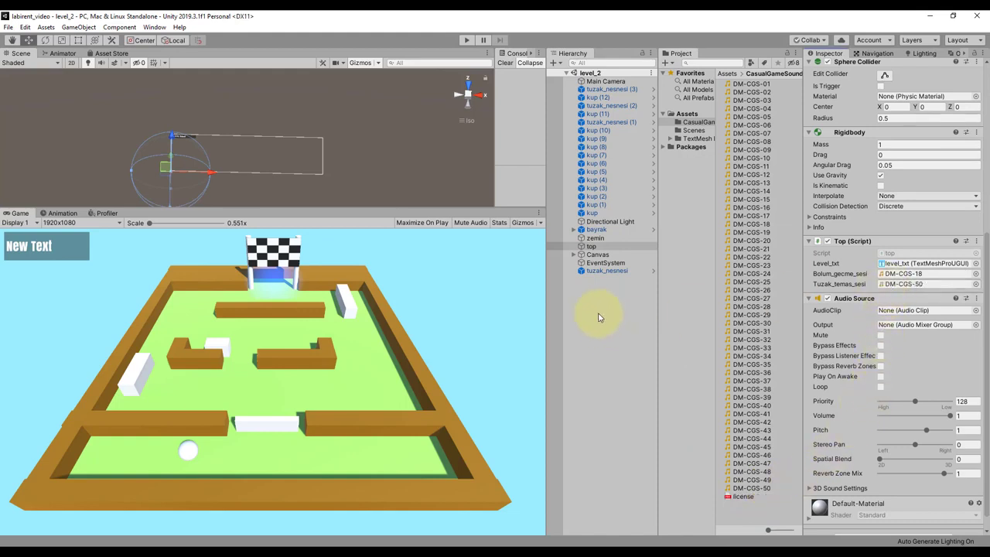
Play-test level_2 by rolling the ball into the trap, then stop the game.
click(466, 39)
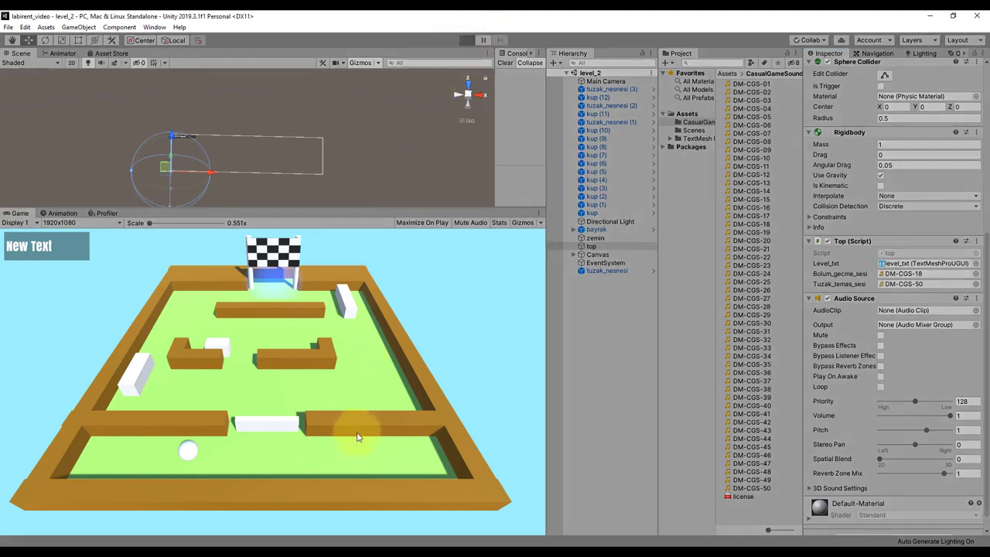
key(Right)
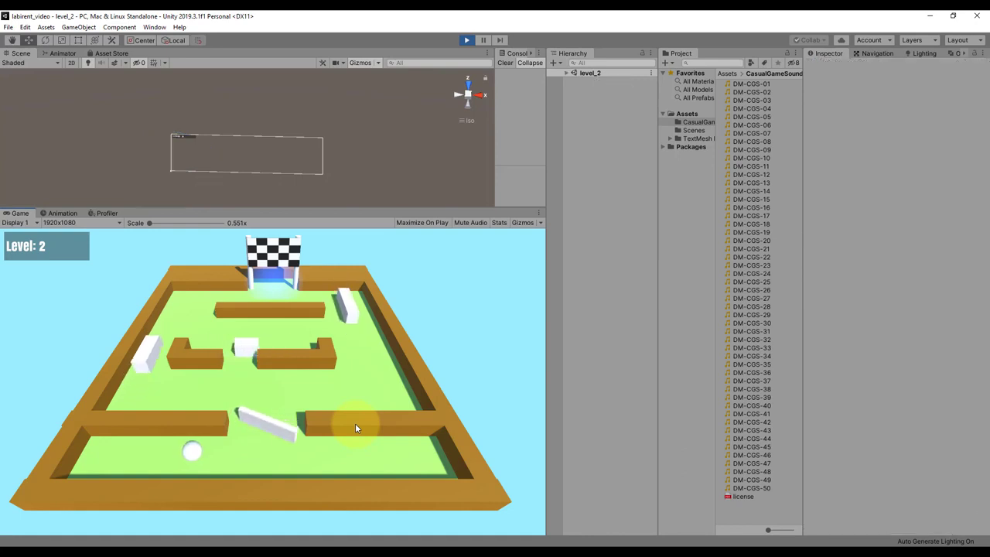
key(Right)
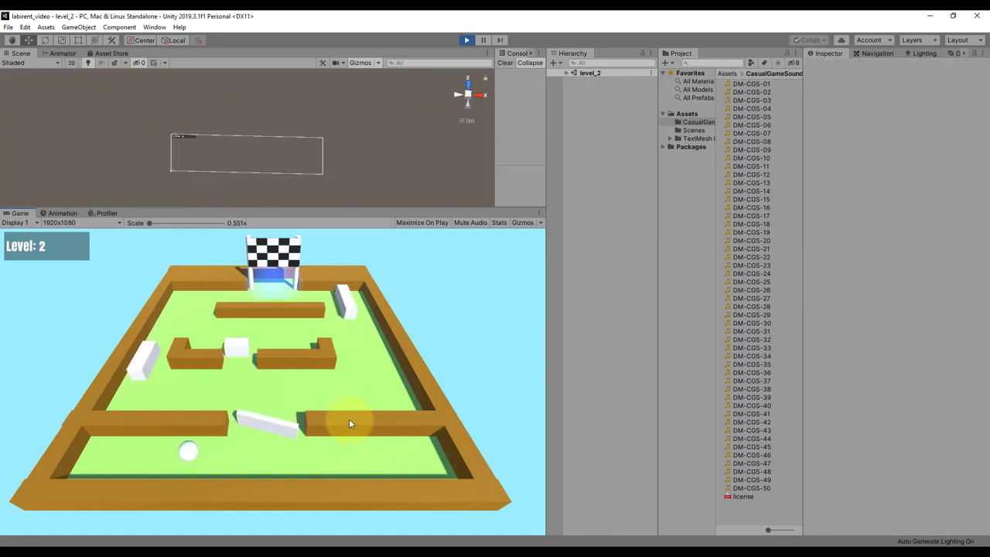
key(ctrl+p)
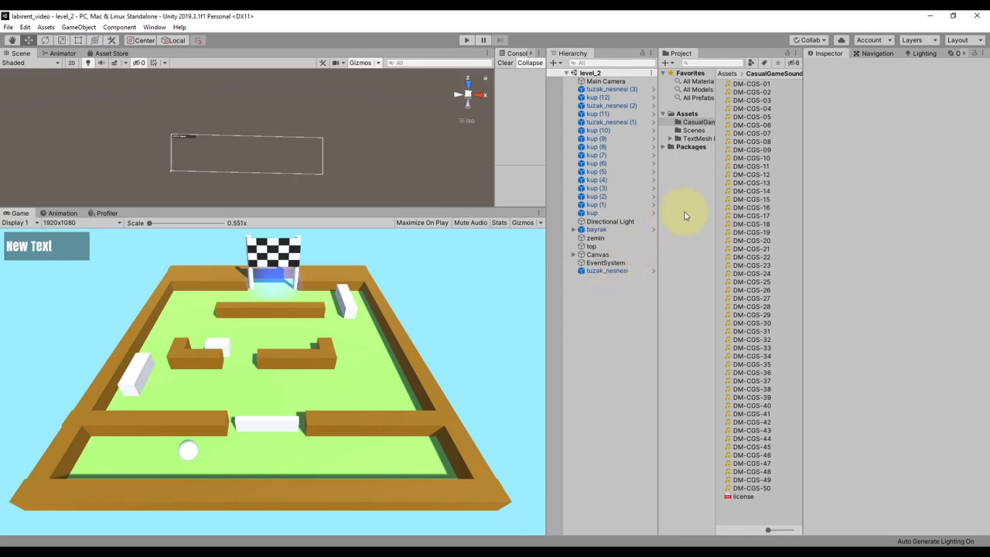
Open level_1, assign DM-CGS-18 and DM-CGS-50 to the ball's finish and trap slots, and save.
click(691, 130)
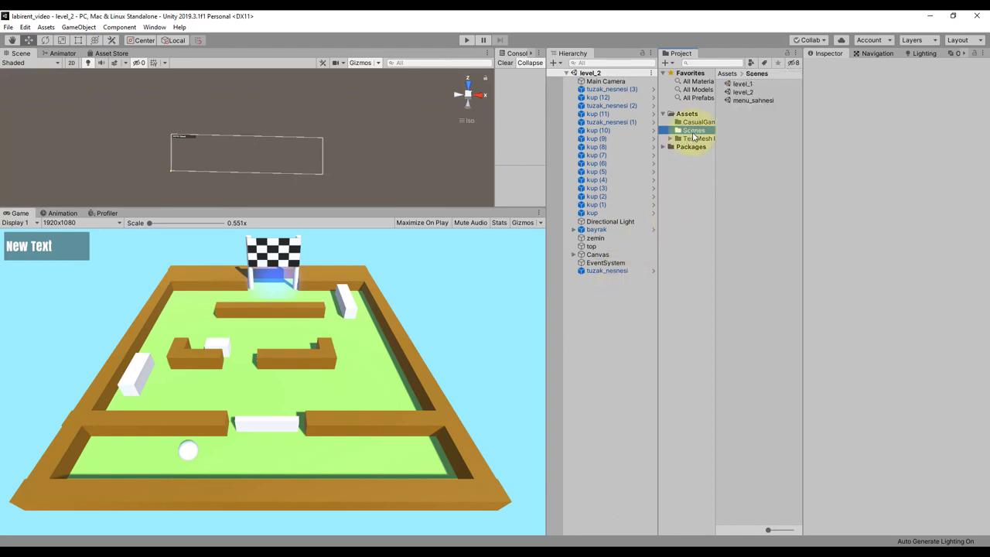
click(742, 84)
double_click(742, 84)
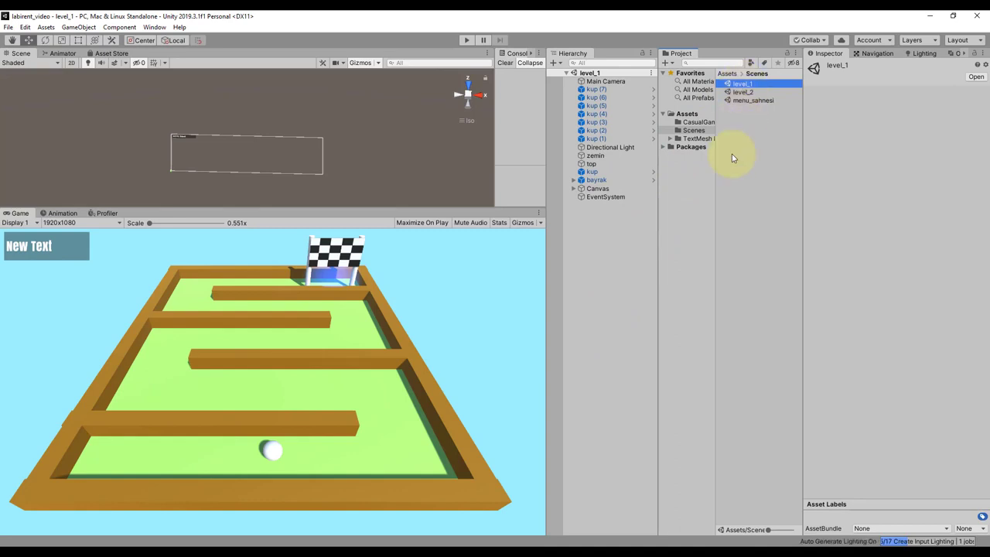
click(592, 164)
scroll(902, 383, down, 3)
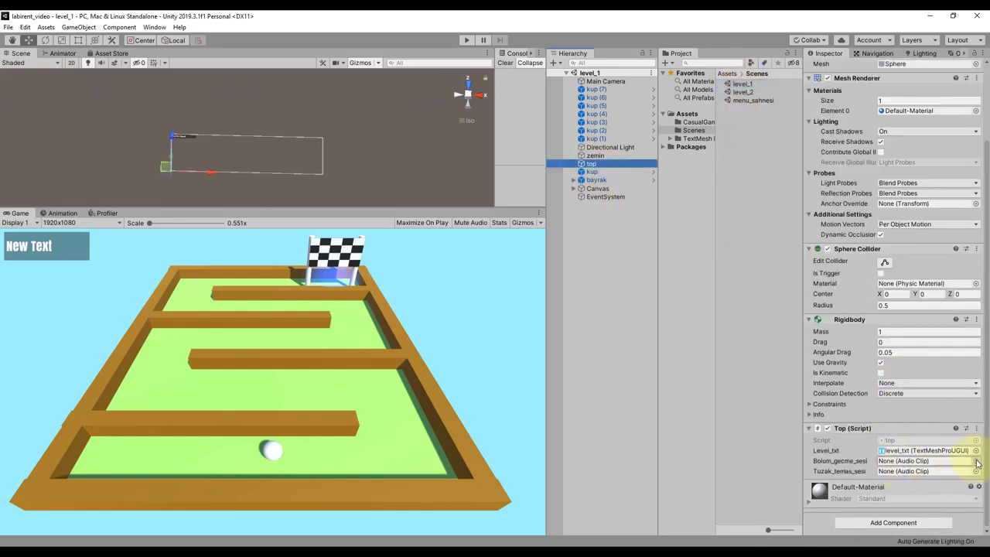
click(695, 121)
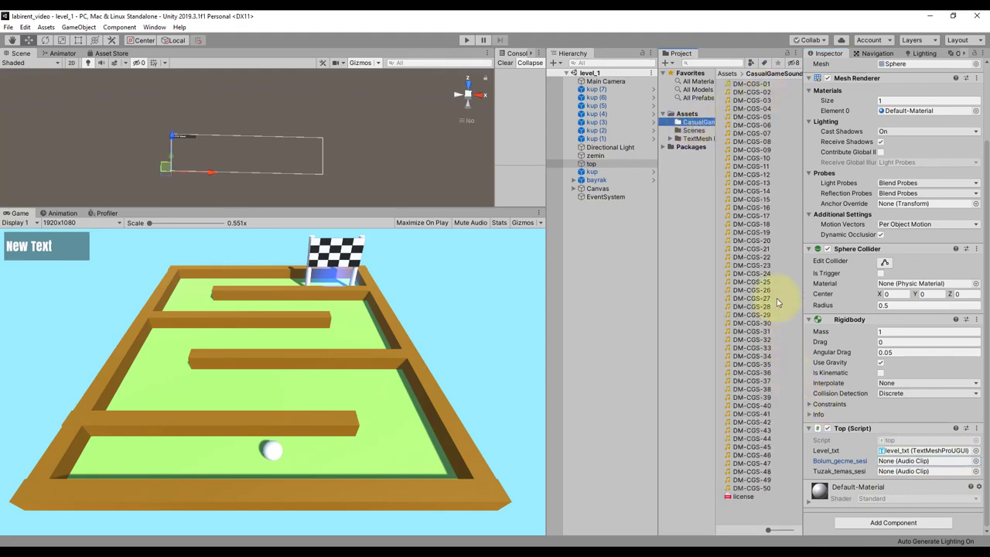
mouse_move(758, 224)
mouse_down()
mouse_move(911, 470)
mouse_move(905, 462)
mouse_up()
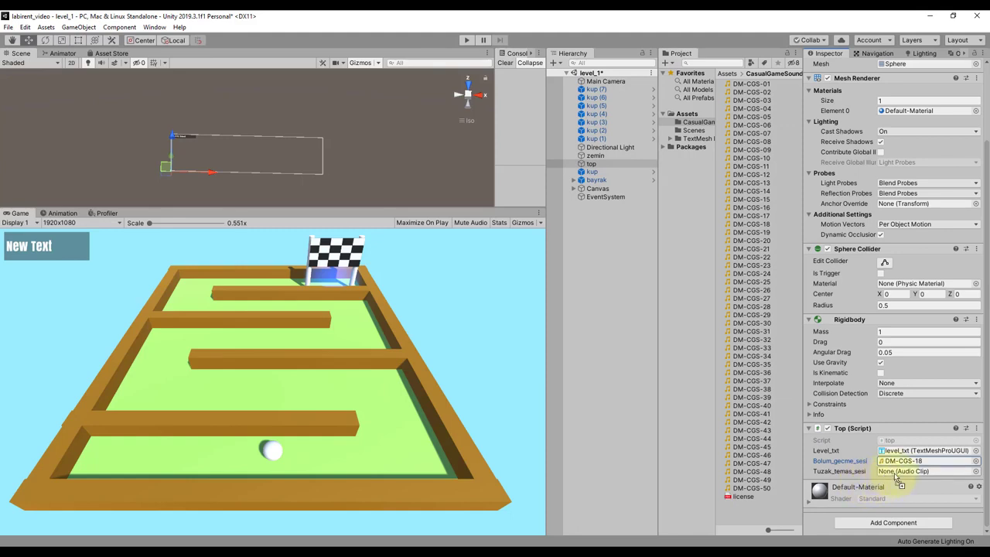
drag(862, 484, 901, 471)
key(ctrl+s)
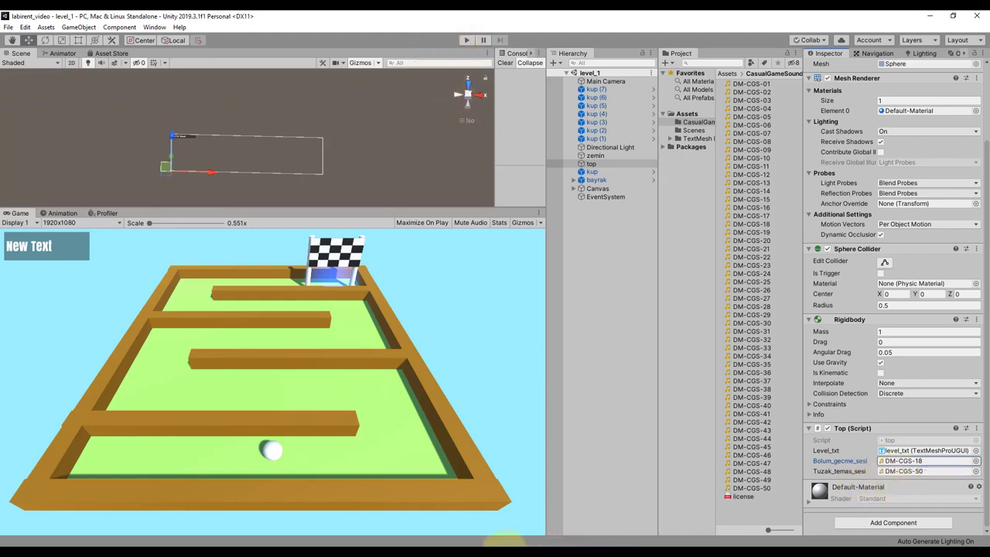
click(628, 360)
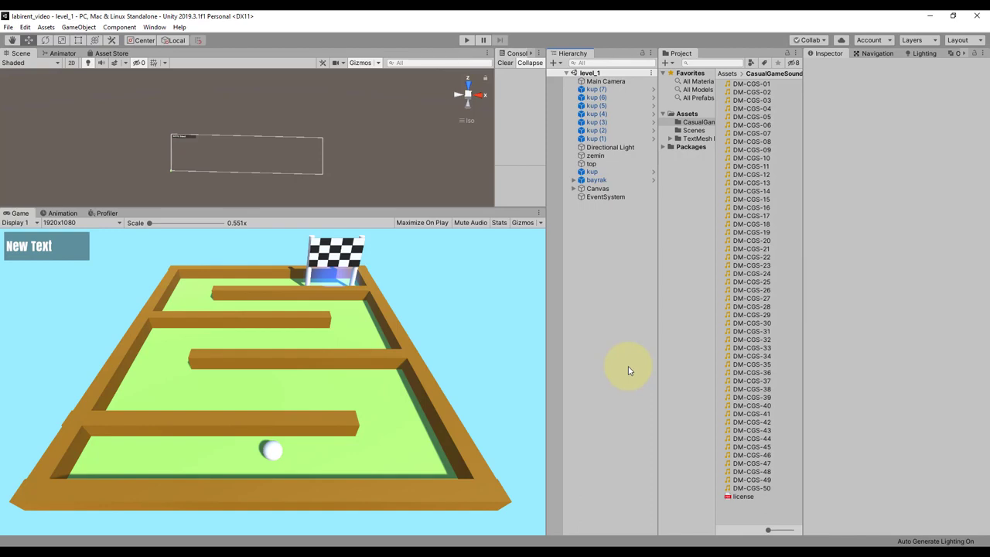
Create a test empty object with an Audio Source, delete it, then inspect the ball's sound slots.
click(553, 63)
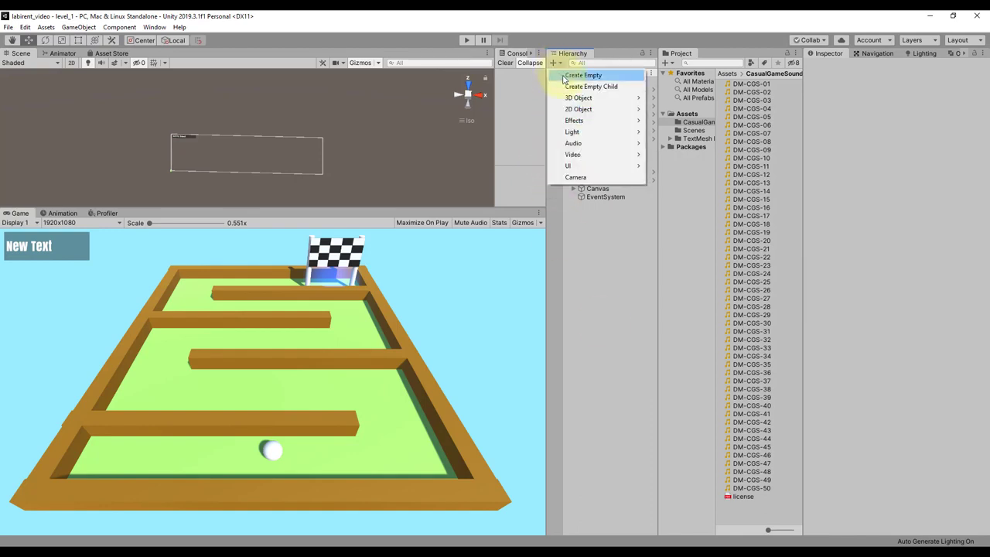
click(582, 75)
click(881, 150)
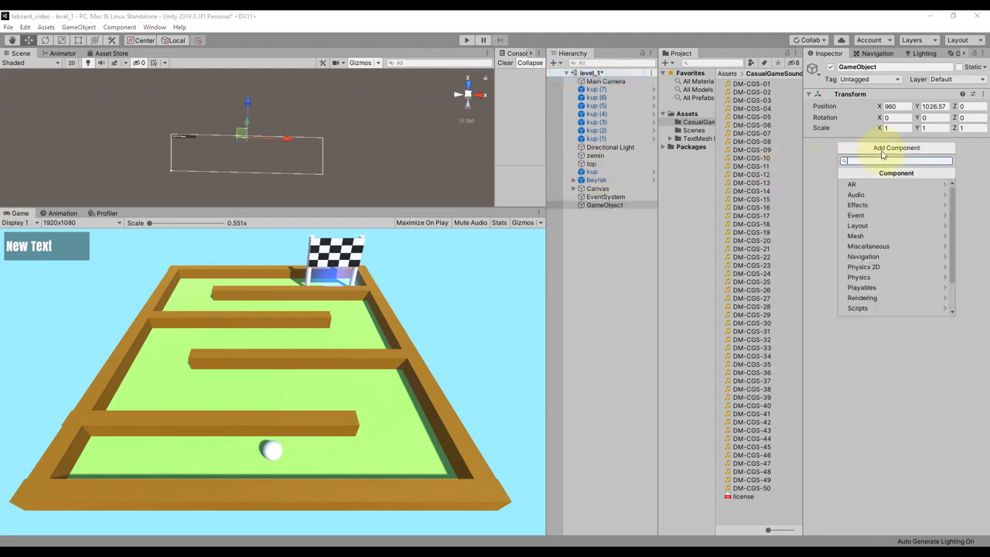
text(au)
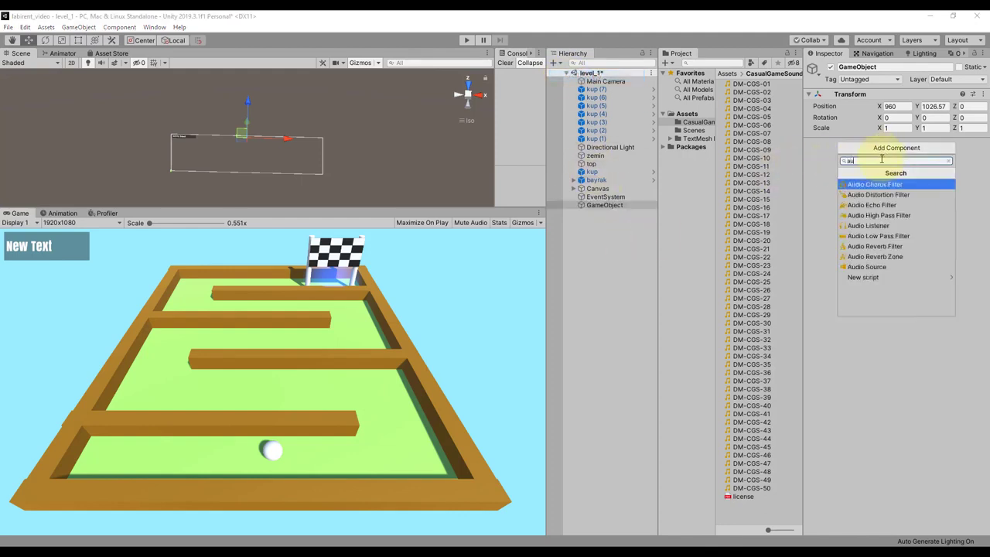
click(866, 266)
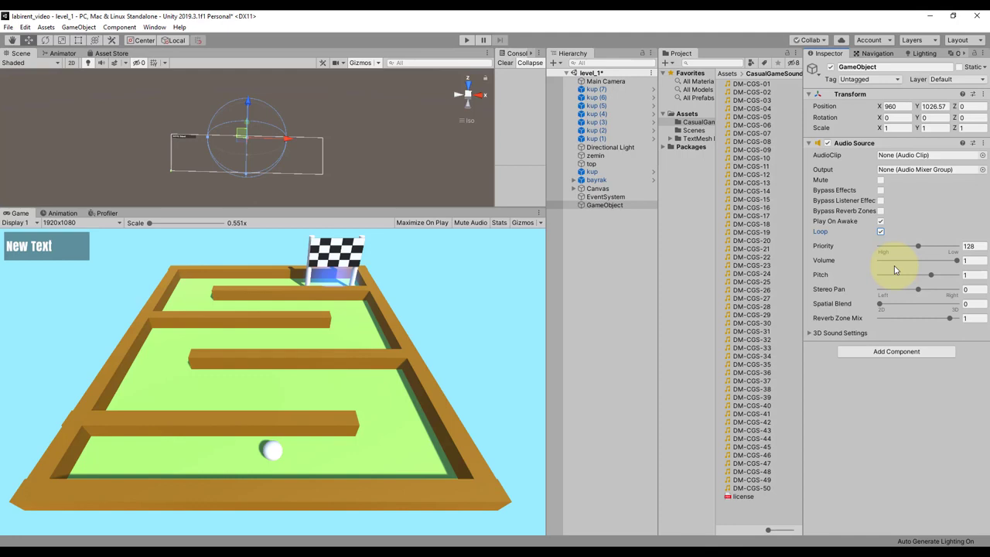
key(Delete)
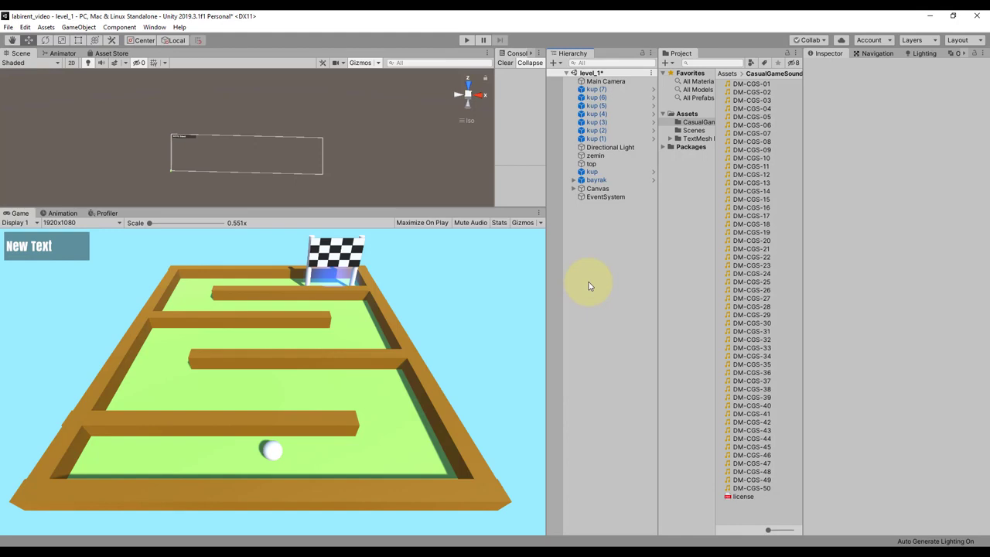
click(591, 164)
scroll(932, 421, down, 5)
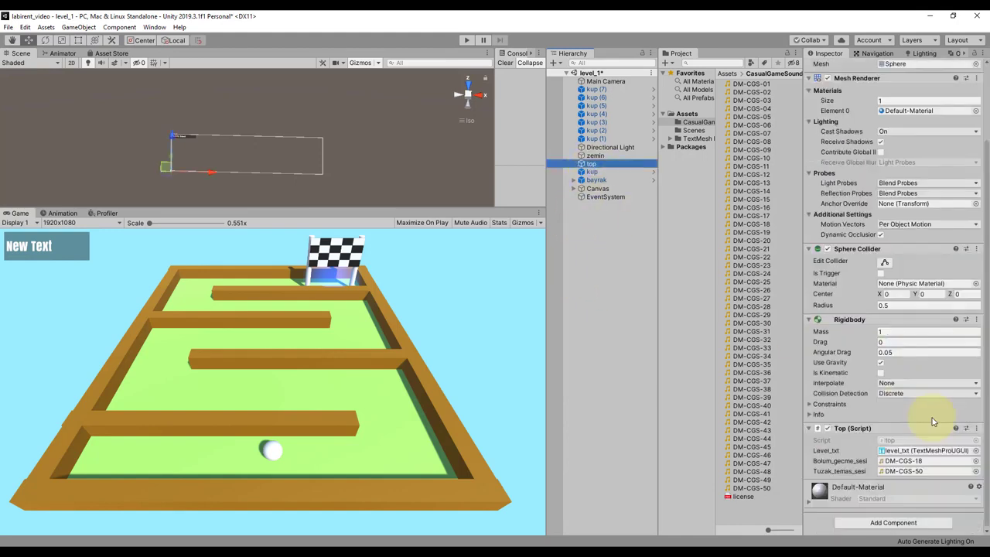
Open top.cs and add an if (Input.GetKeyDown(KeyCode.Escape)) check inside Update().
double_click(907, 441)
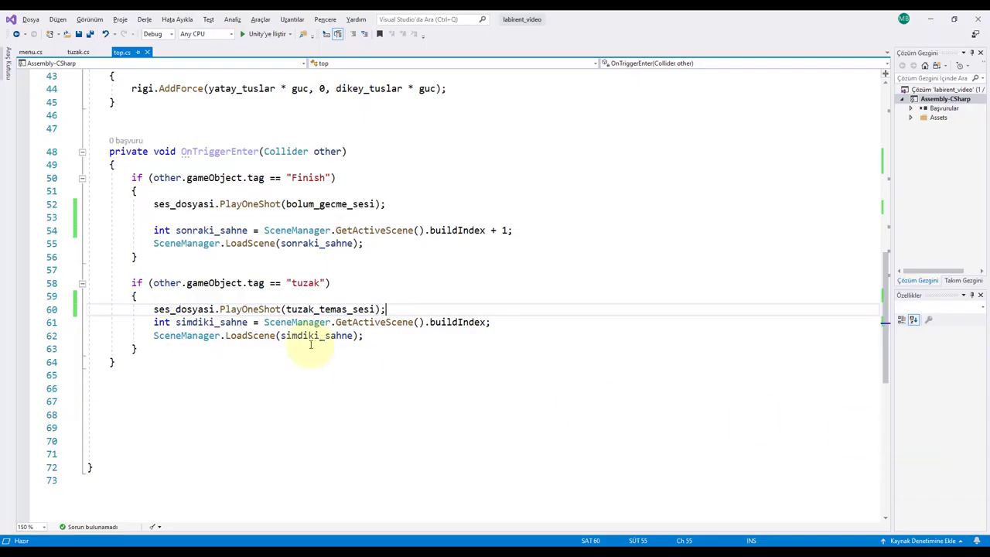
scroll(310, 345, up, 5)
scroll(313, 342, up, 2)
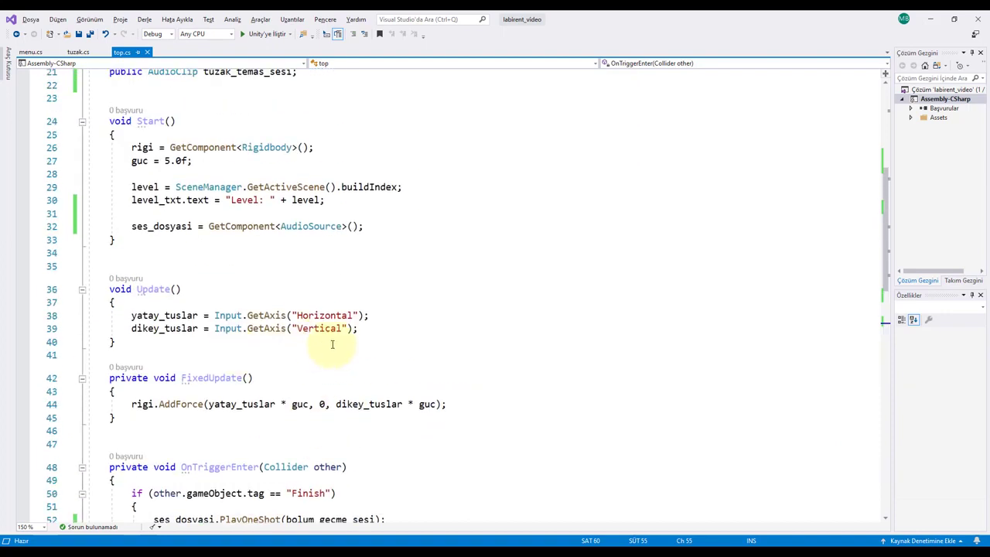
click(366, 328)
key(Return)
key(Return)
text(i)
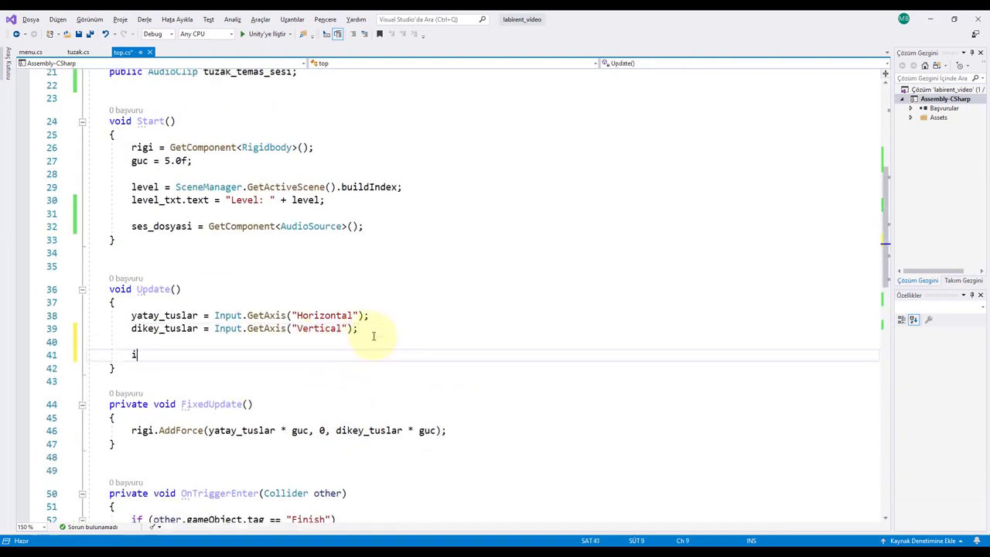
text(f()
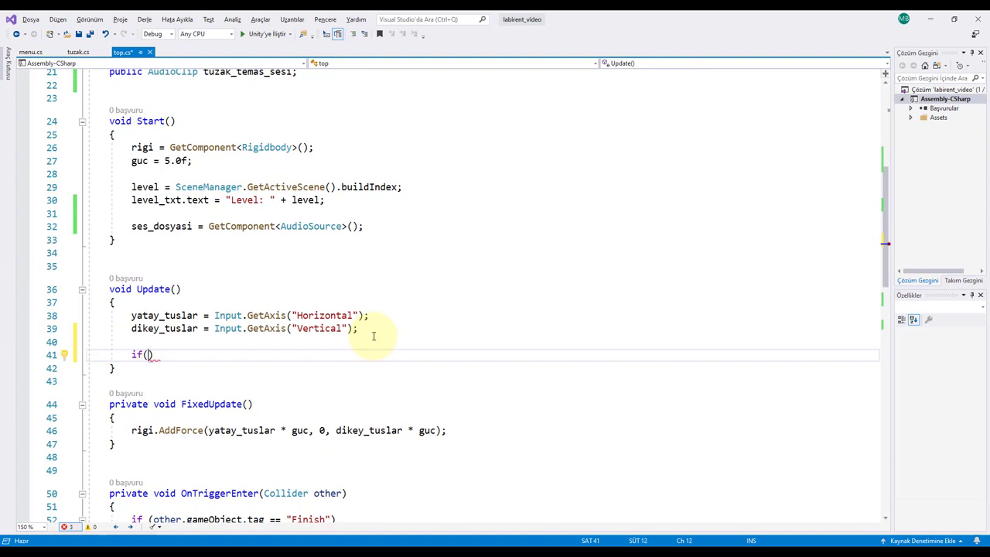
text(Inp)
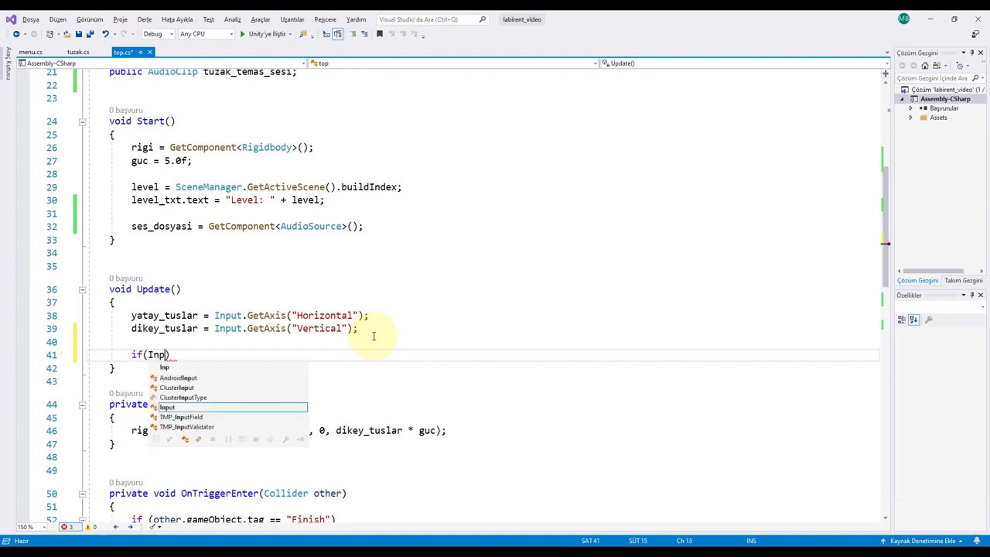
text(ut.get)
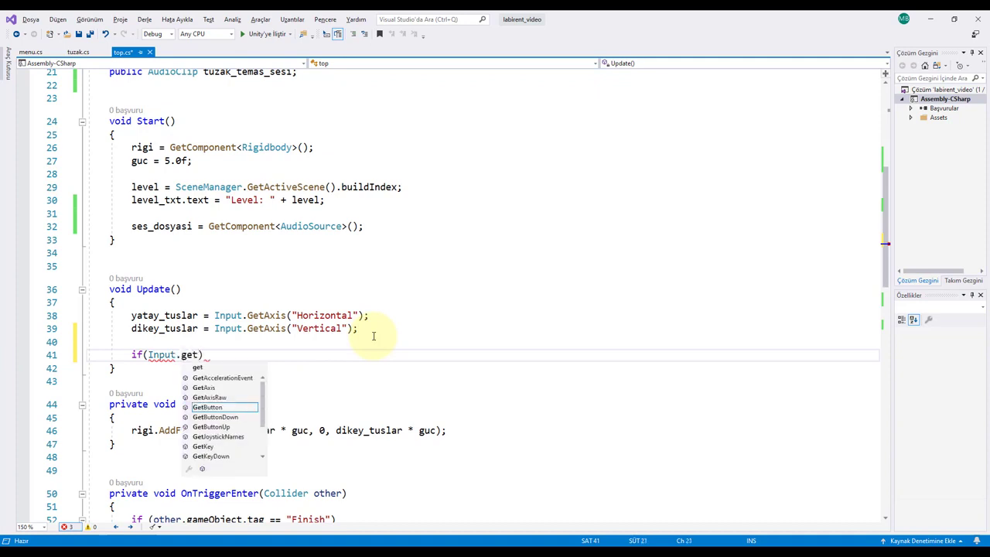
text(key)
text(d)
key(Tab)
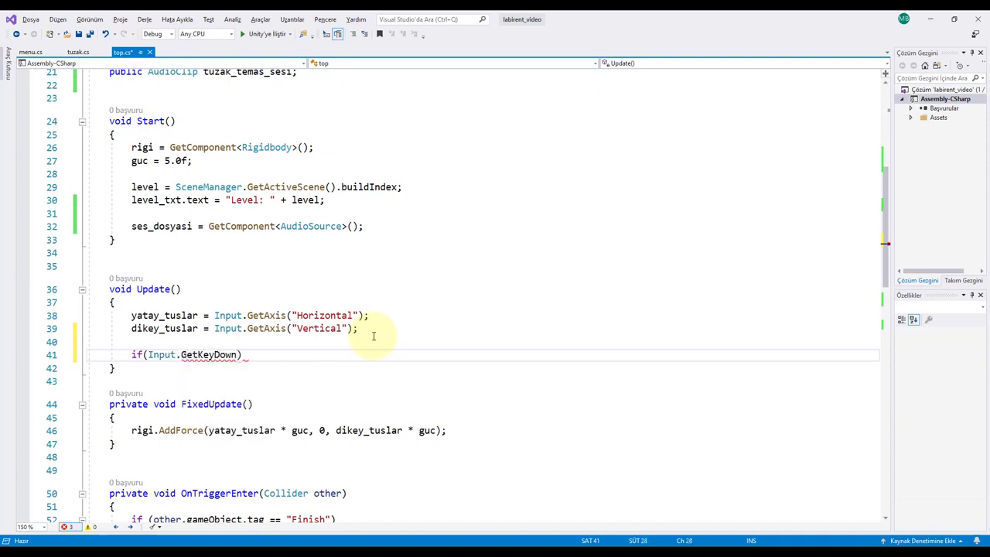
text((KeyCode)
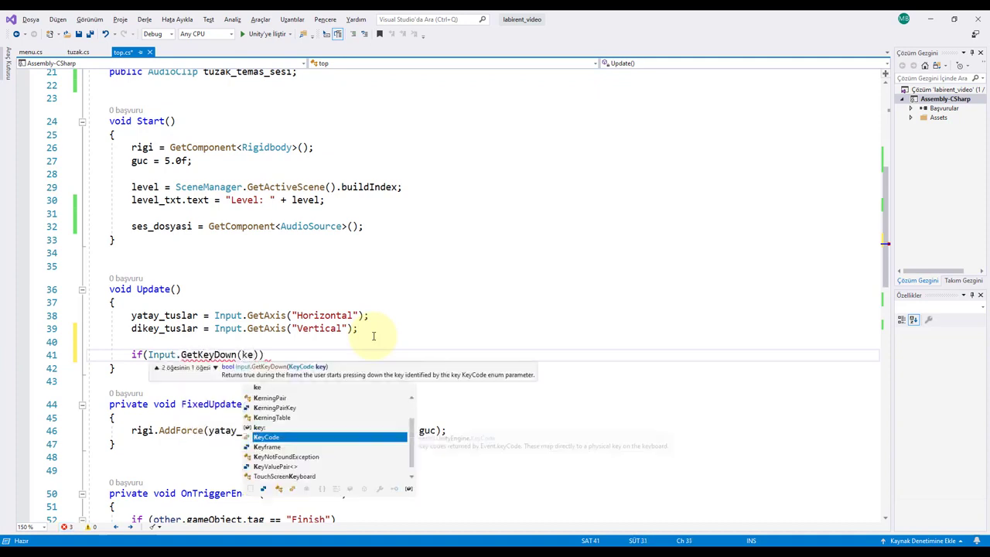
text(.es)
key(Tab)
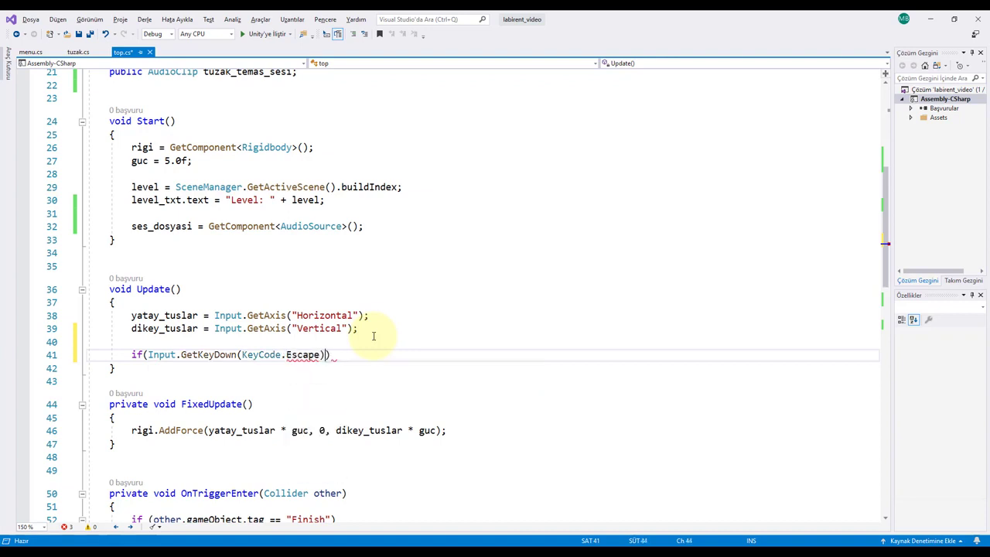
text()){)
Make the Escape block call Application.Quit(); and save top.cs.
key(Return)
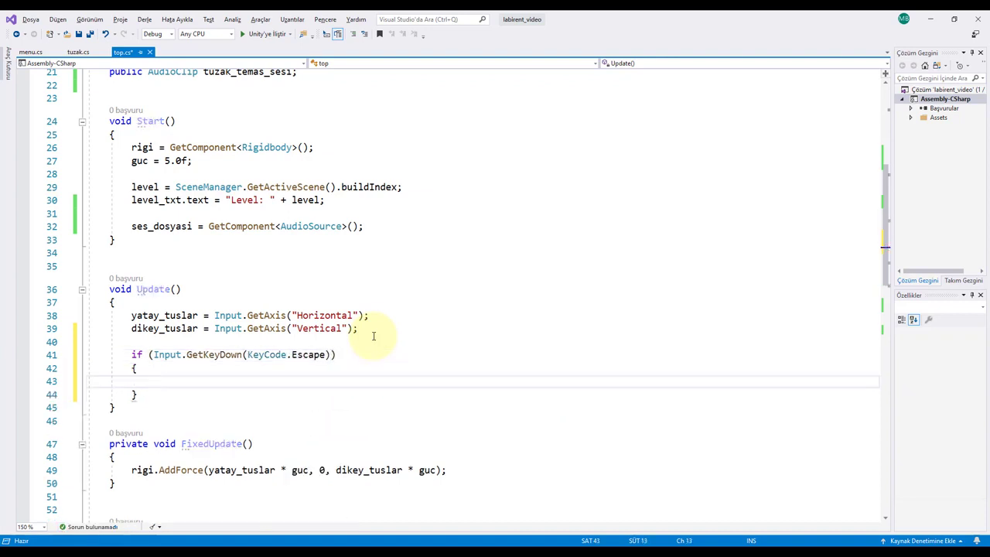
text(Ap)
key(Tab)
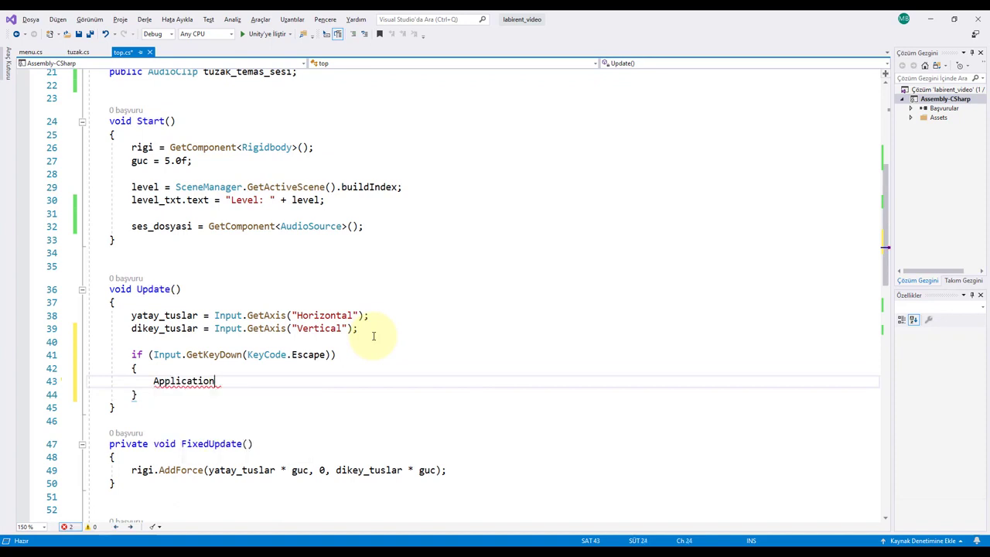
text(.qu)
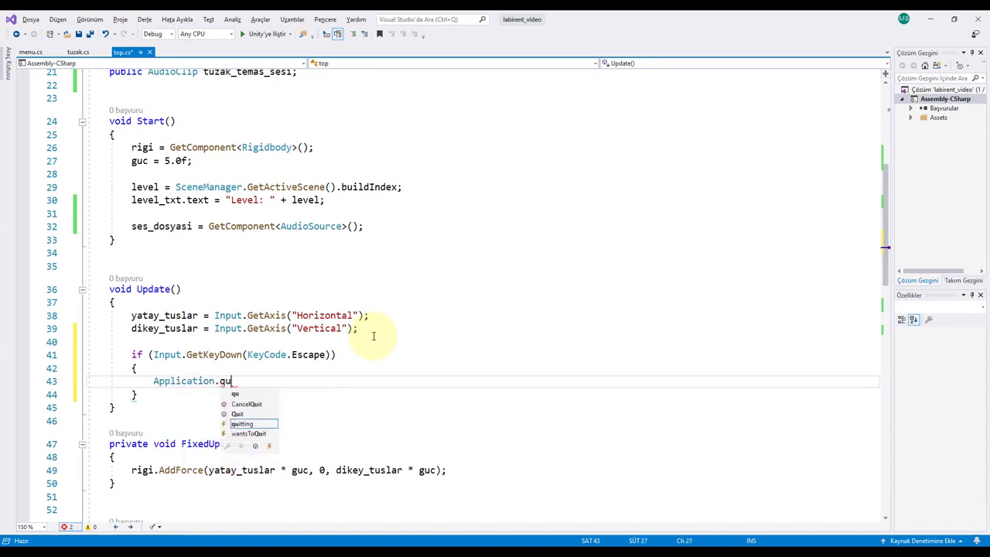
key(Up)
key(Tab)
text(();)
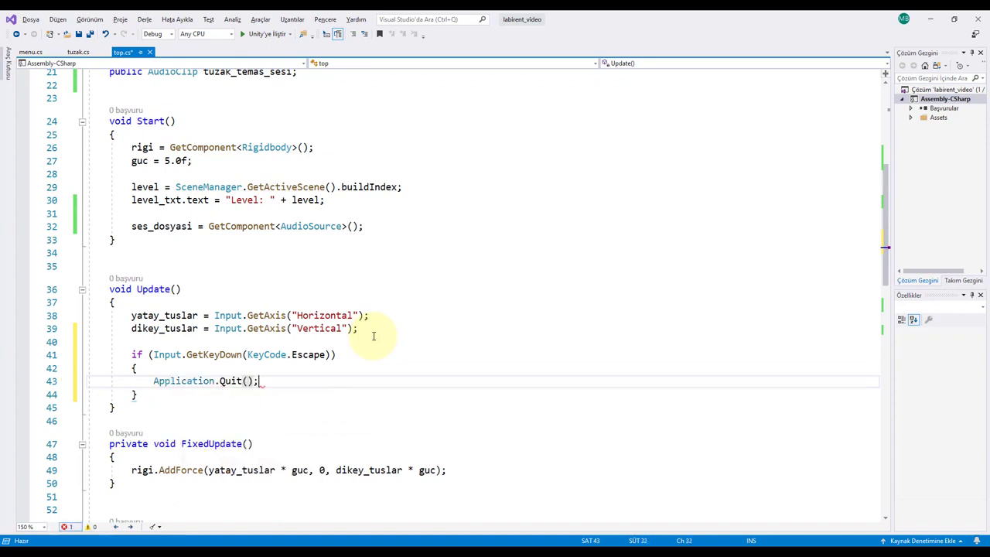
key(ctrl+s)
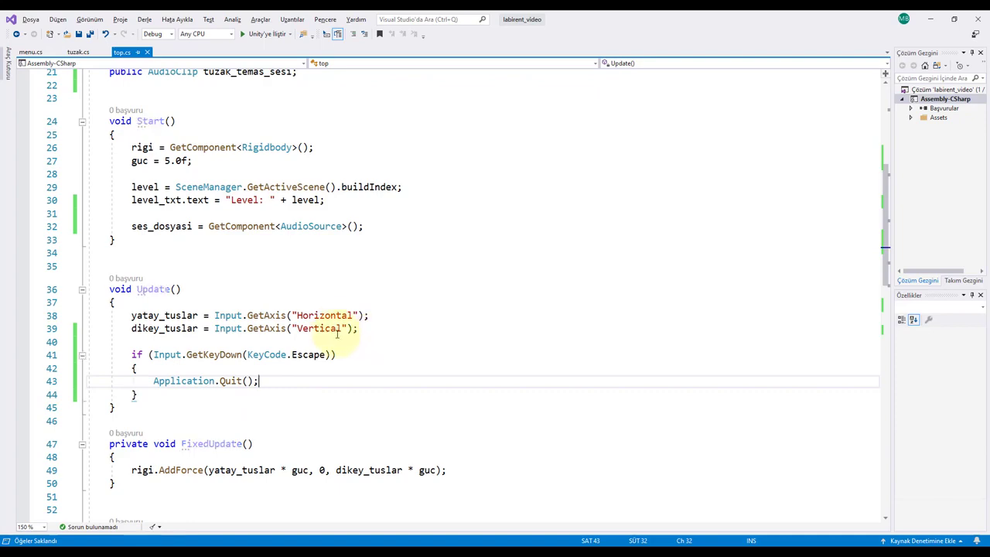
Back in Unity, add an Audio Source component to the ball via Add Component > Audio.
click(468, 546)
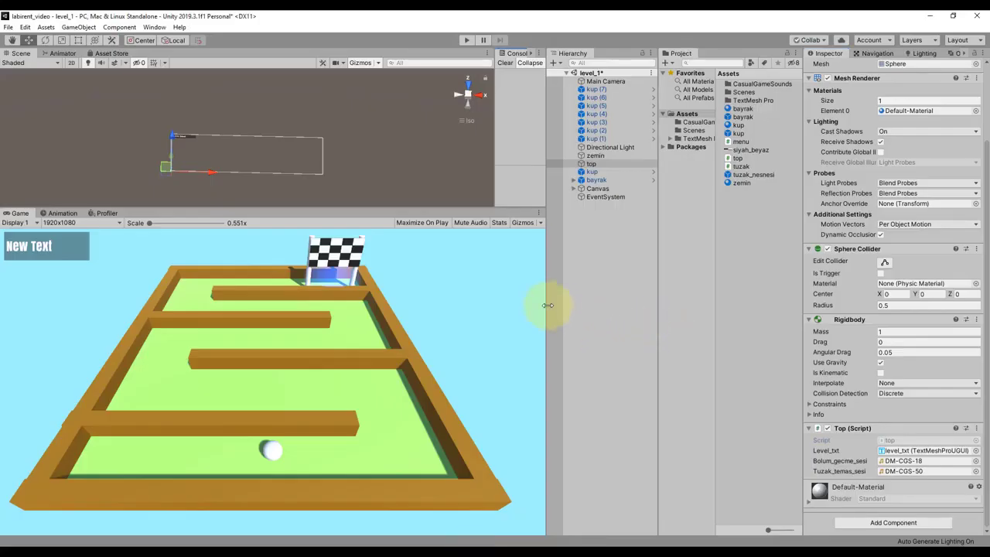
drag(544, 303, 526, 303)
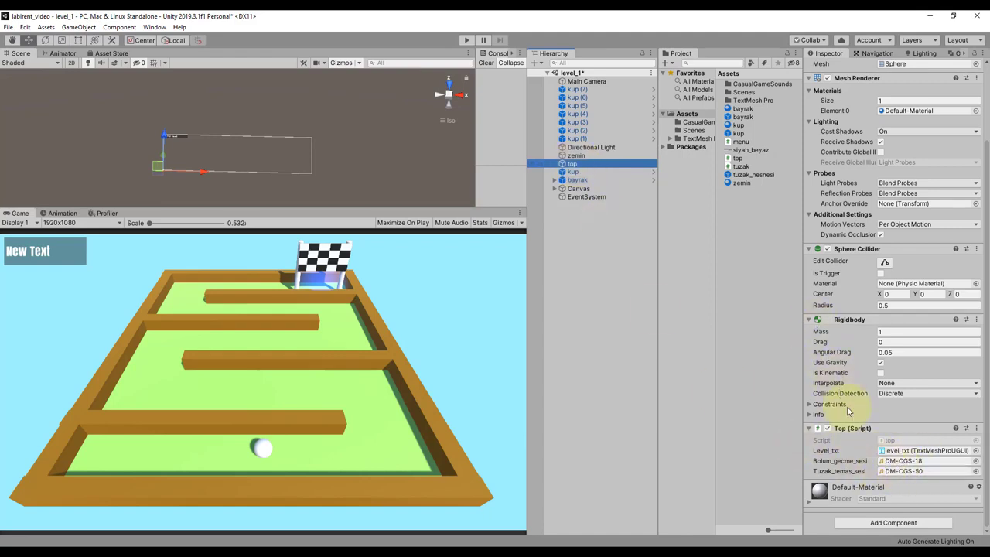
click(893, 522)
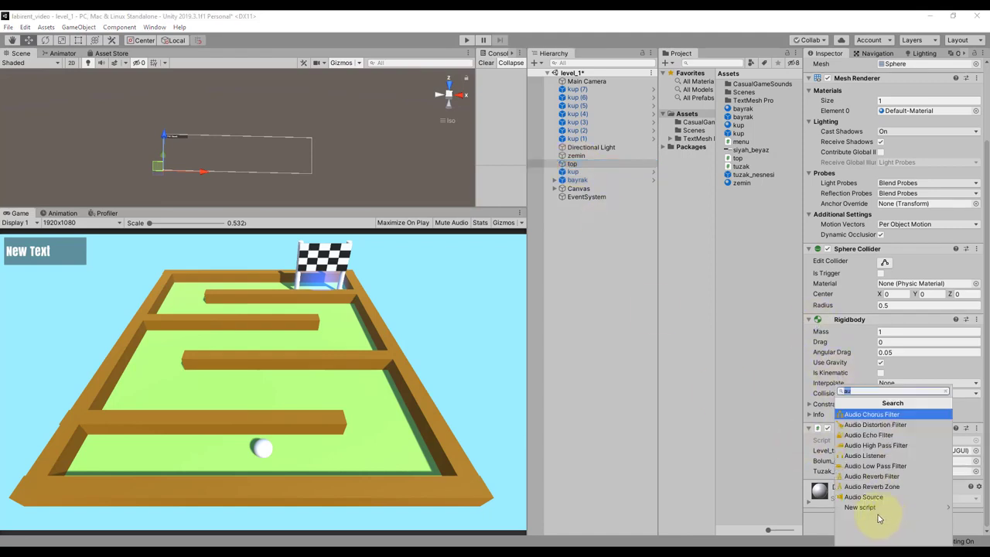
key(BackSpace)
click(875, 498)
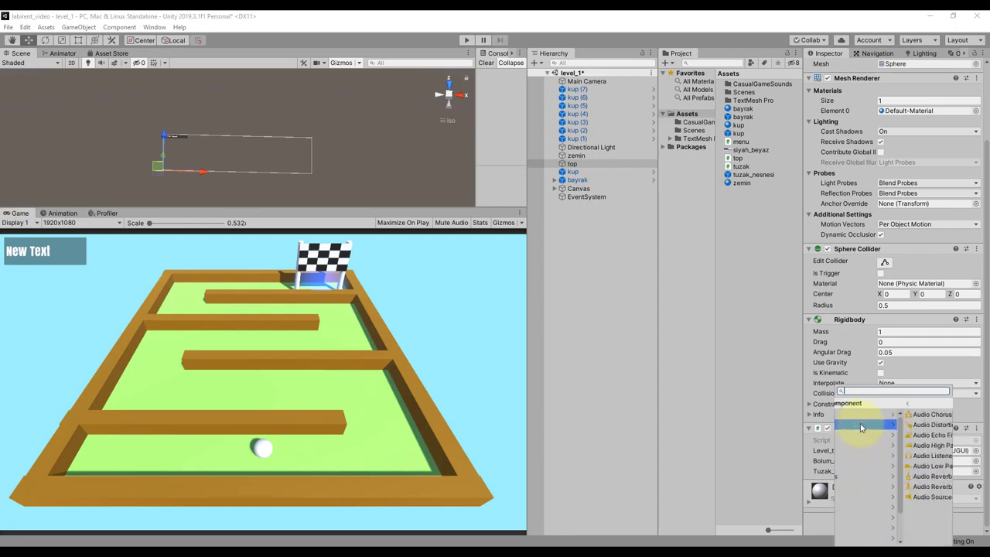
click(874, 496)
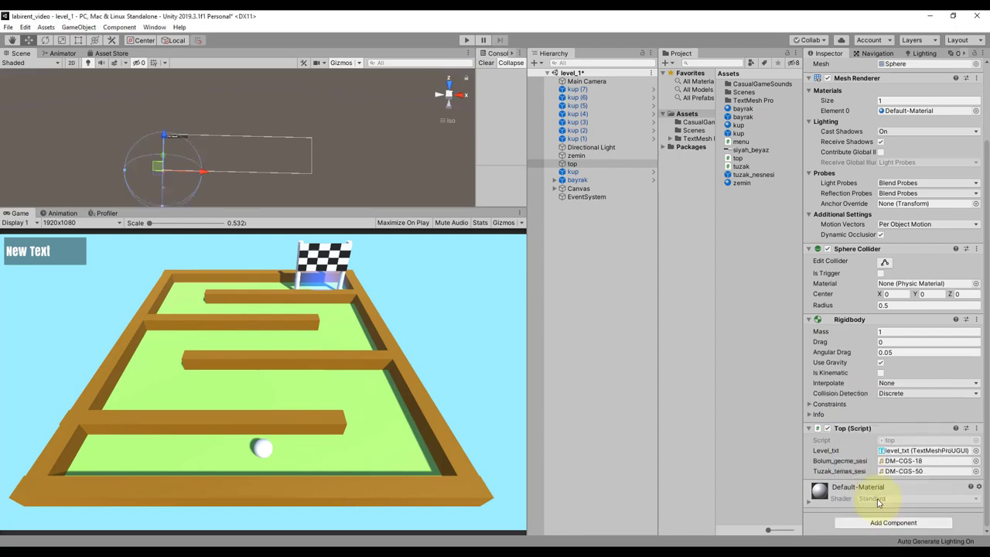
scroll(883, 487, down, 5)
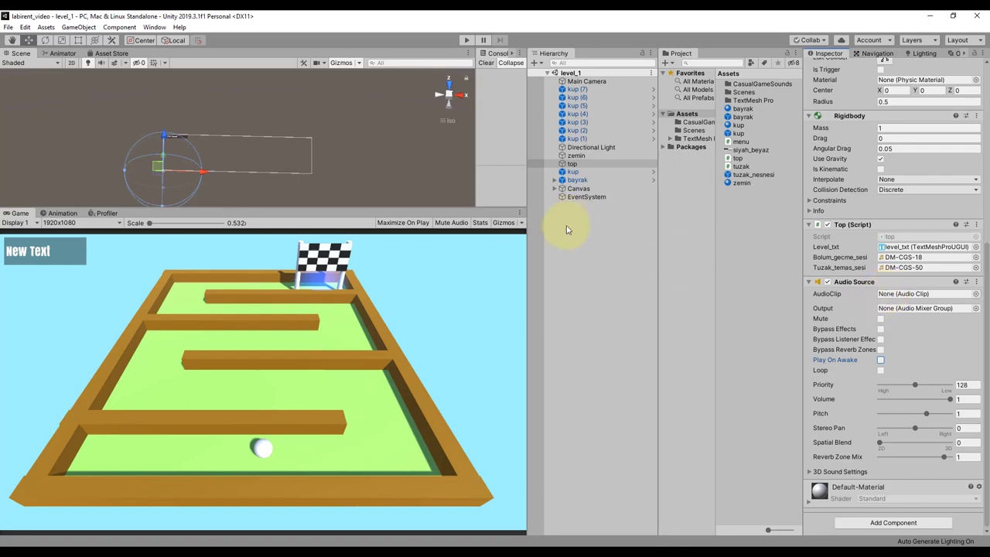
click(466, 41)
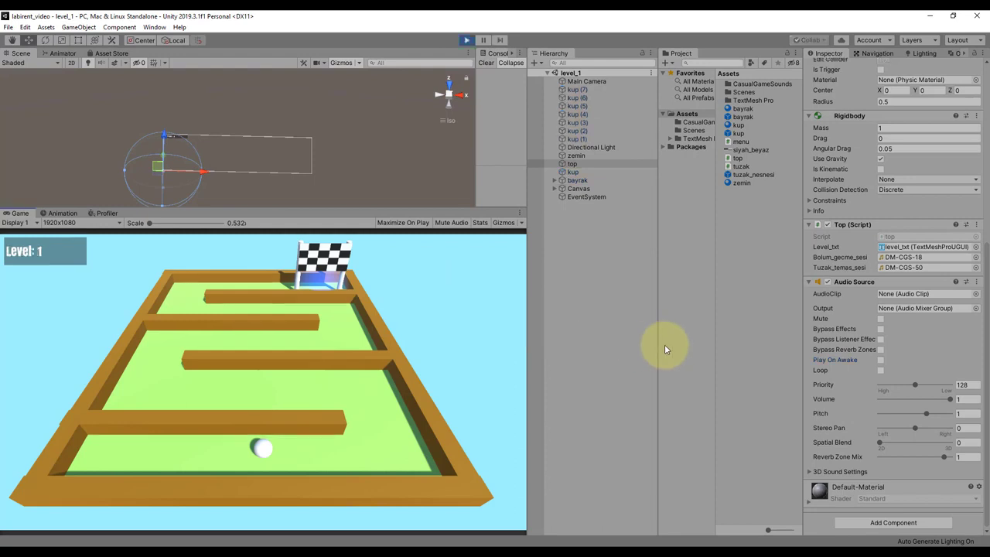
key(Right)
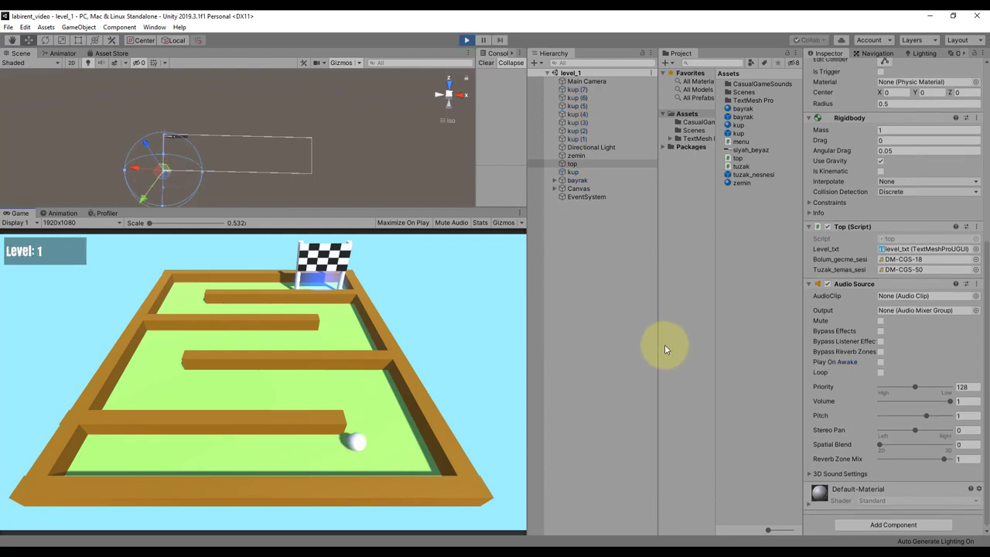
key(Up)
key(Left)
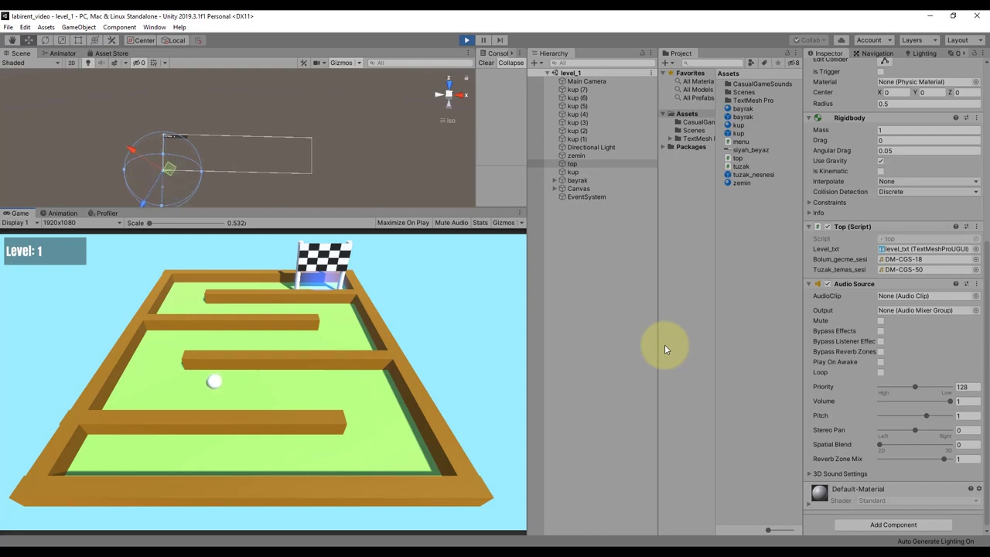
key(Up)
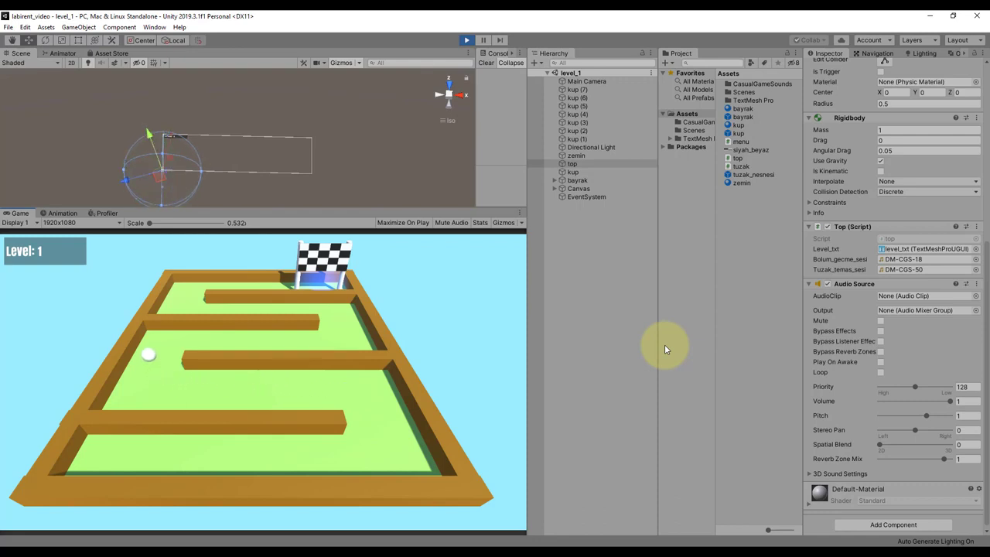
key(Right)
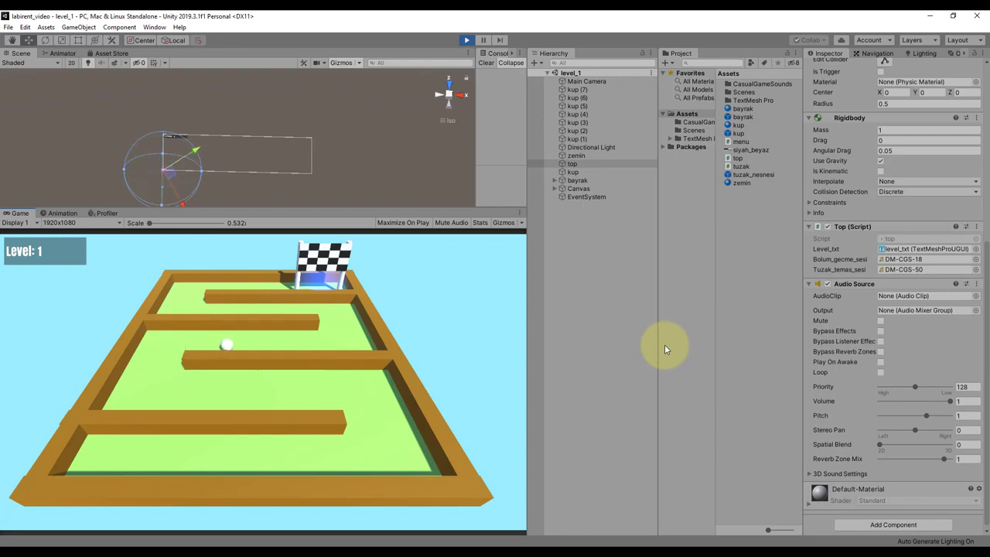
key(Up)
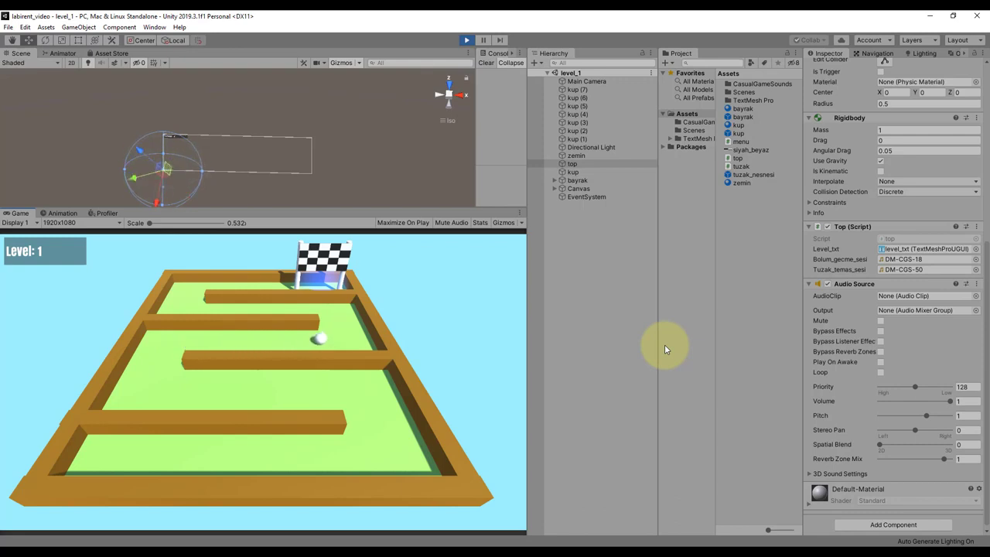
key(Left)
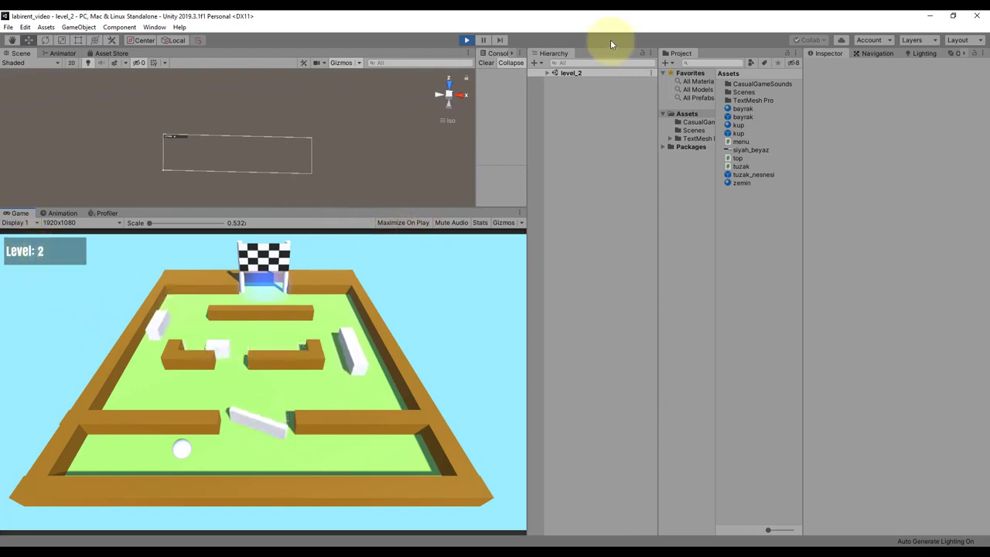
click(467, 39)
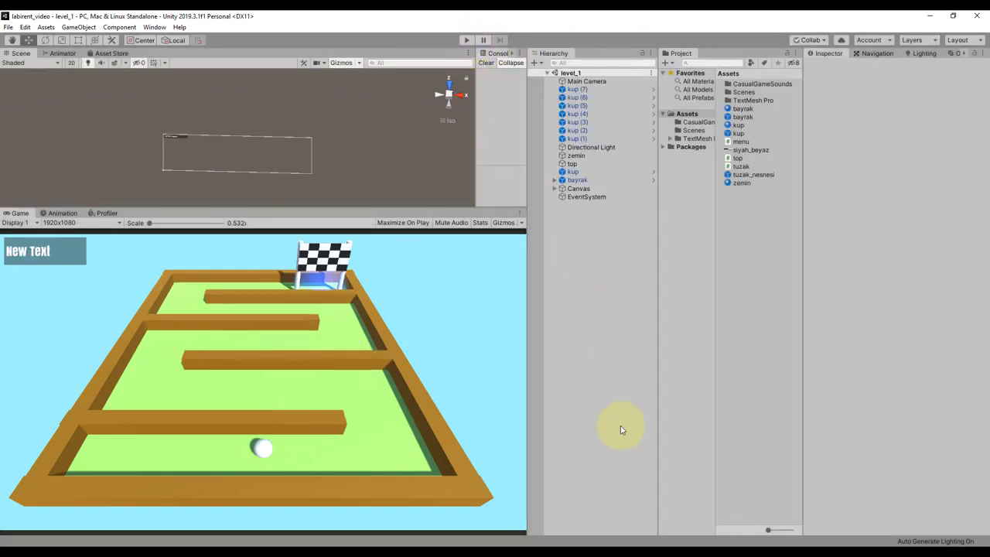